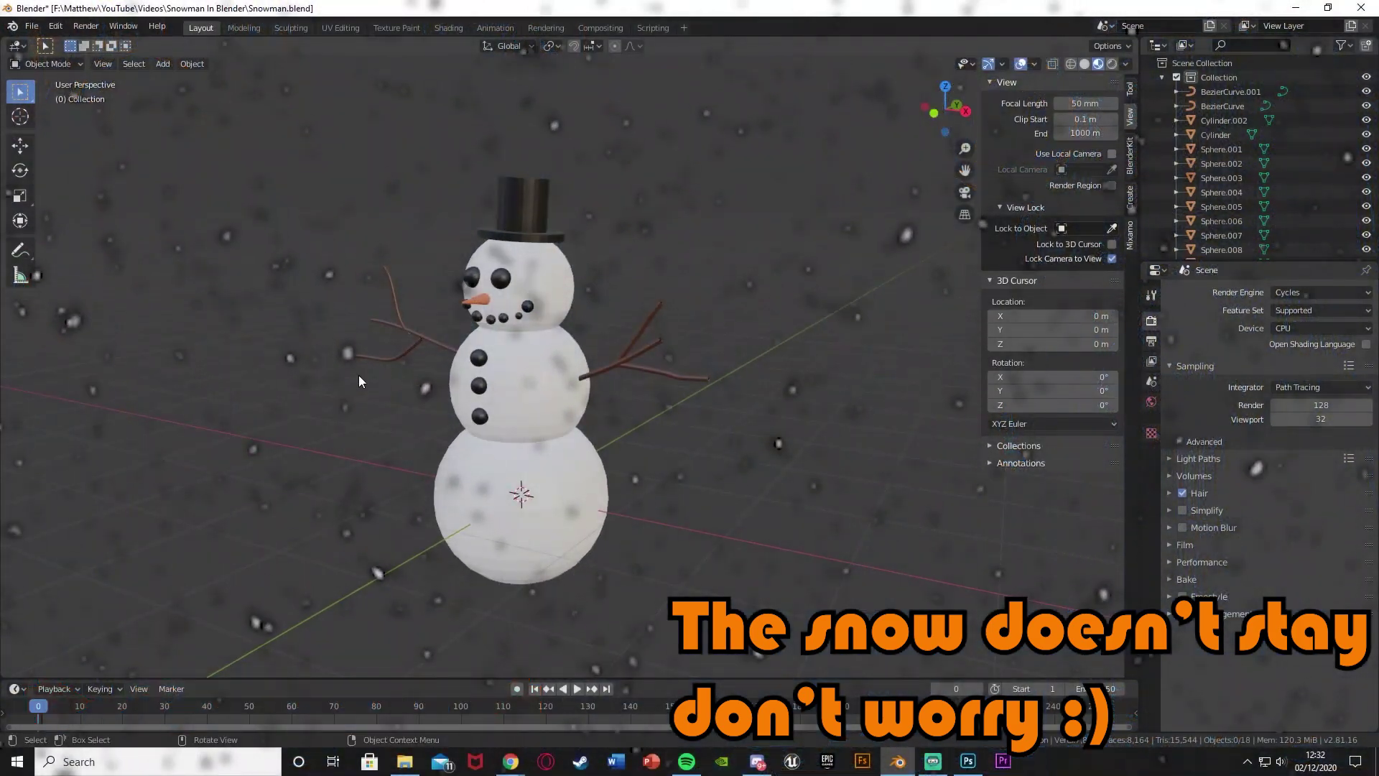
Step: Examine the finished snowman model from the front and side, including its hat, face, buttons and stick arms
left_click(459, 405)
key("KP_Decimal")
scroll(467, 407, "down", 6)
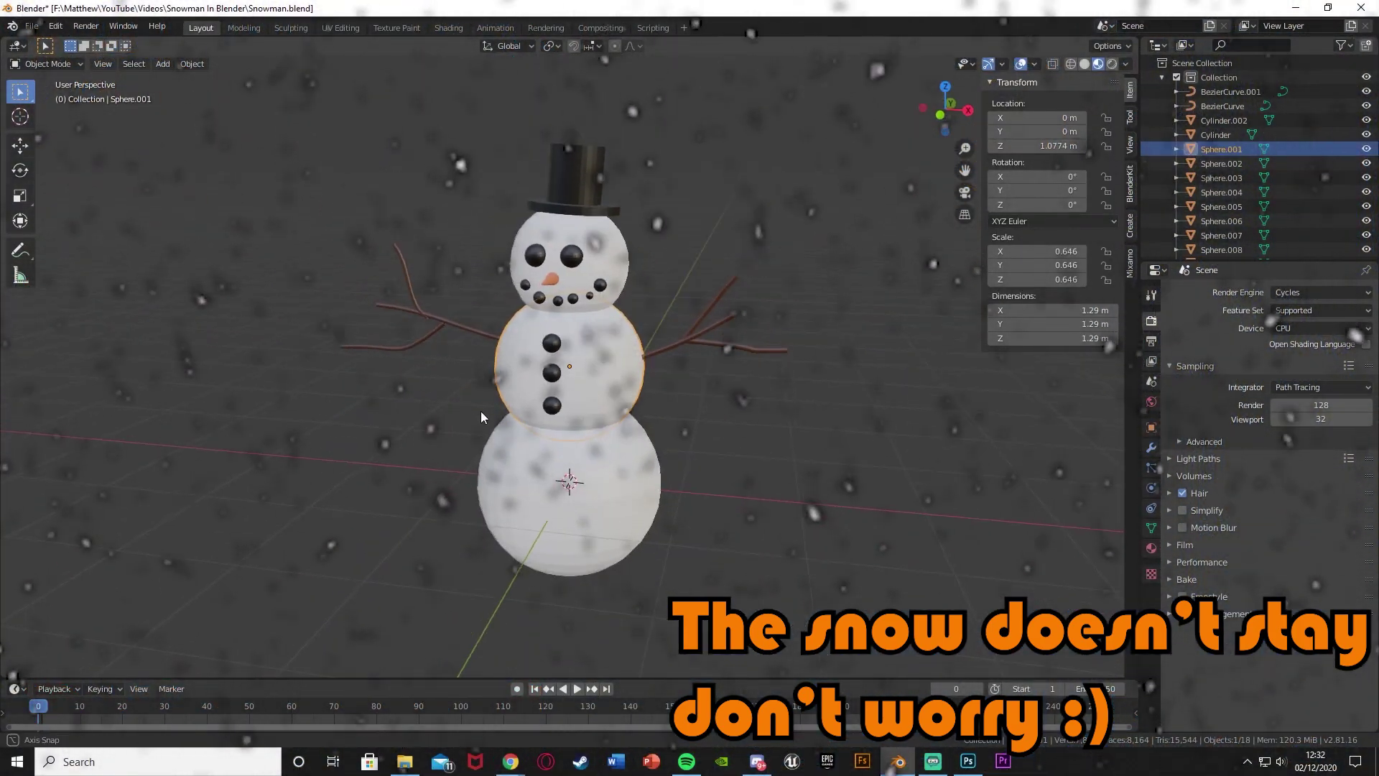
middle_click_drag(480, 411, 721, 418)
left_click(740, 433)
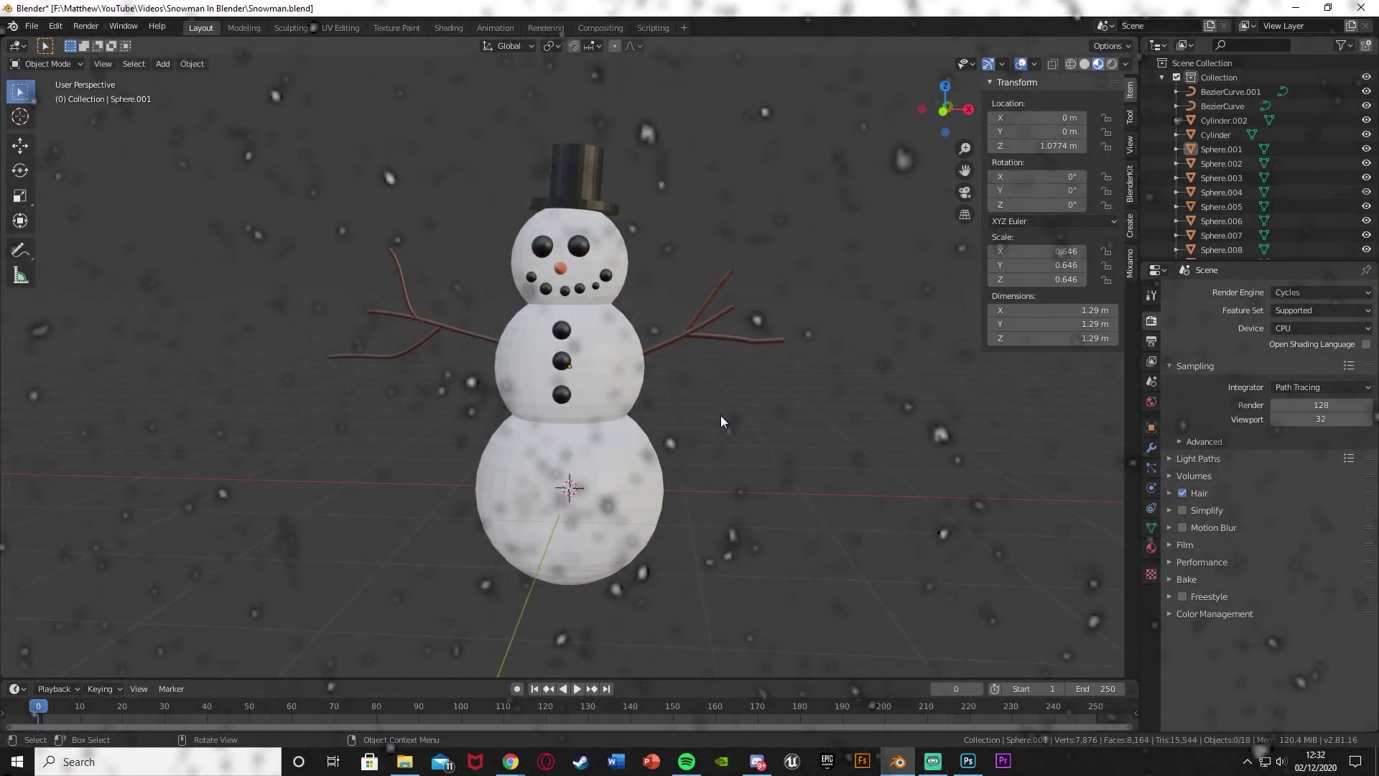
mouse_move(722, 418)
middle_mouse_down()
mouse_move(867, 429)
mouse_move(689, 422)
mouse_move(726, 423)
middle_mouse_up()
Step: Start a new file and delete the default camera, cube and light
left_click(32, 26)
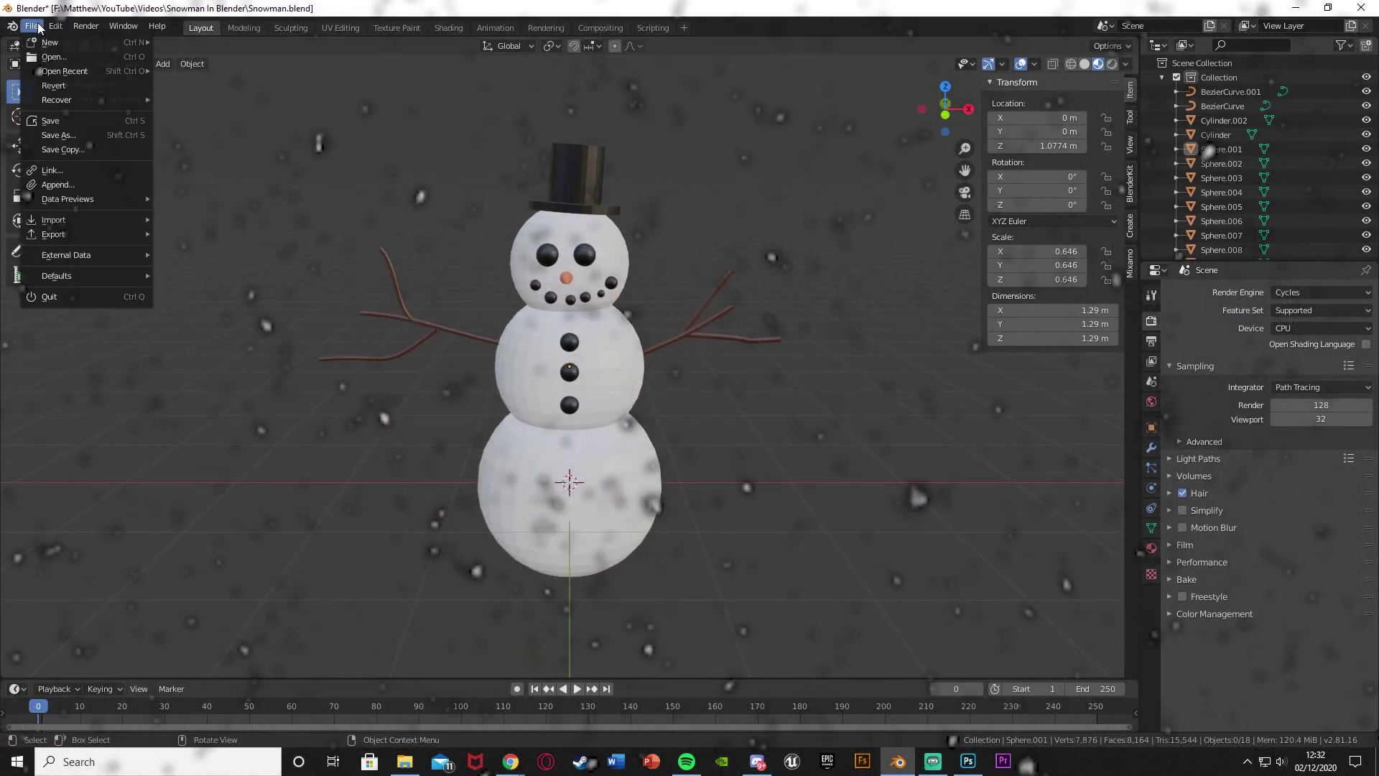
left_click(180, 43)
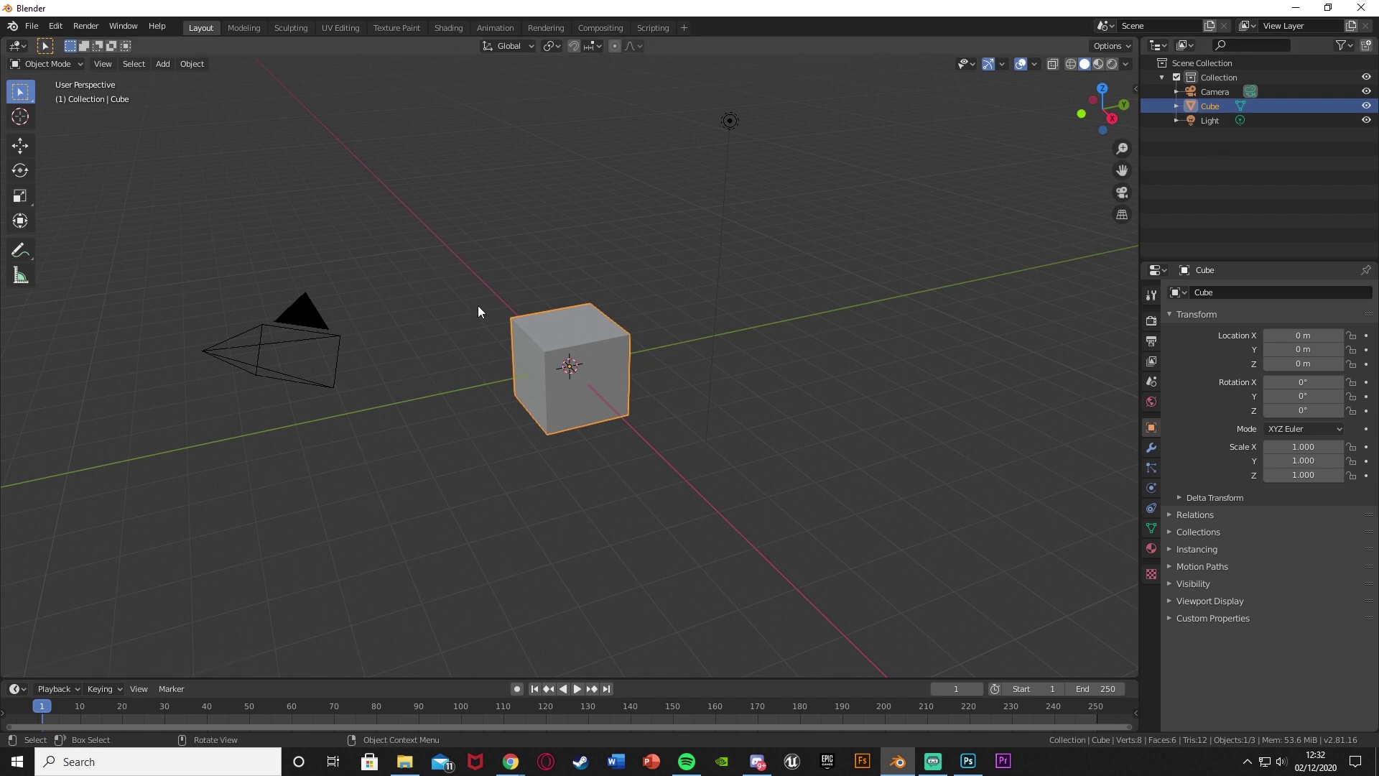
key("a")
key("x")
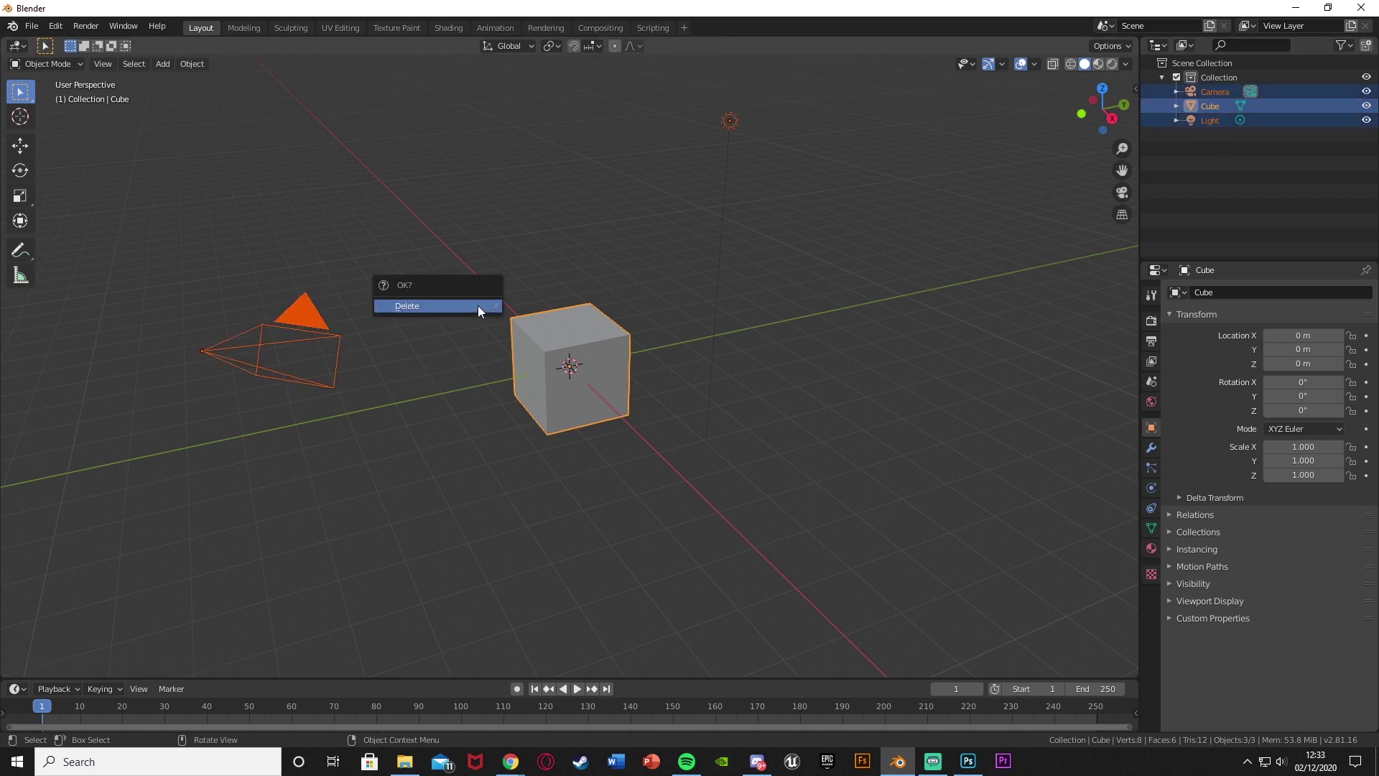
left_click(479, 307)
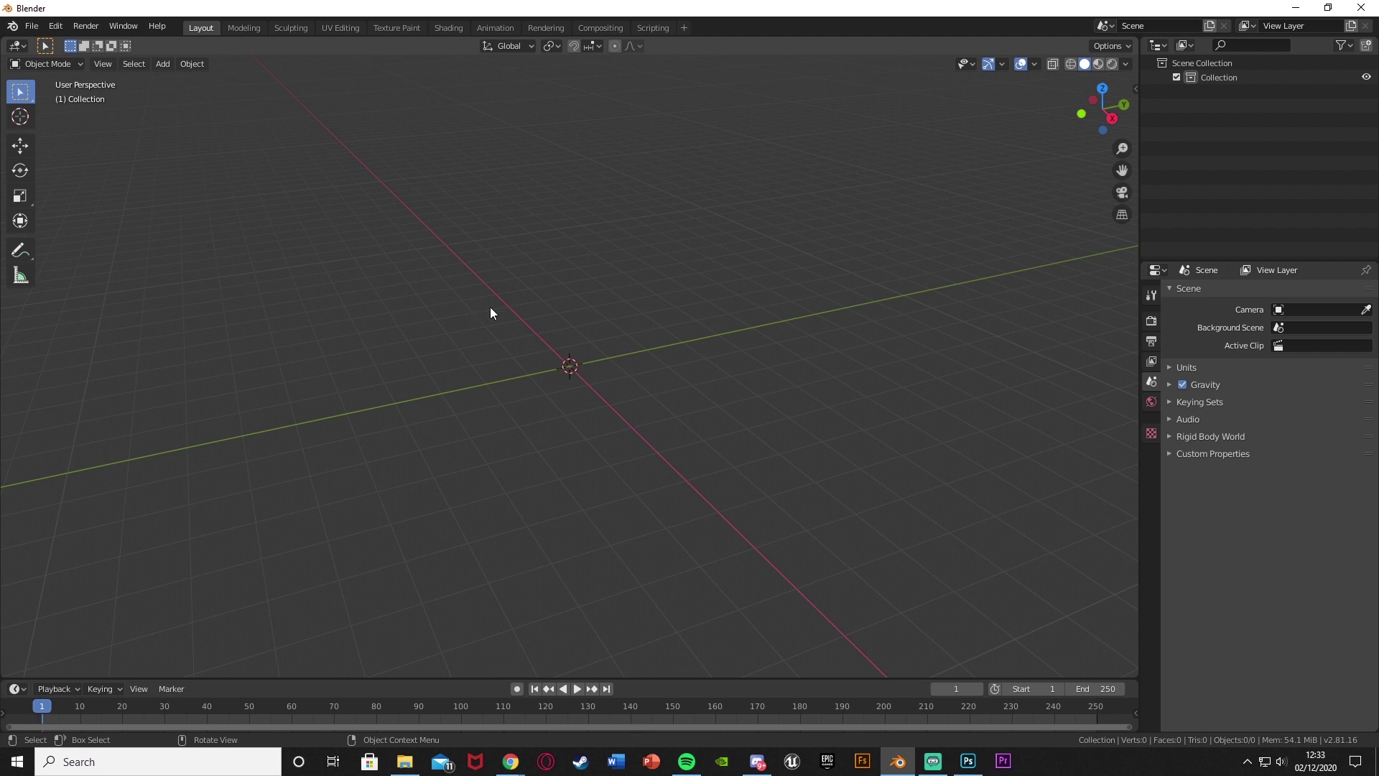
Step: Add a UV sphere at the origin as the snowman's base and scale it up to about 1.19
key("shift+a")
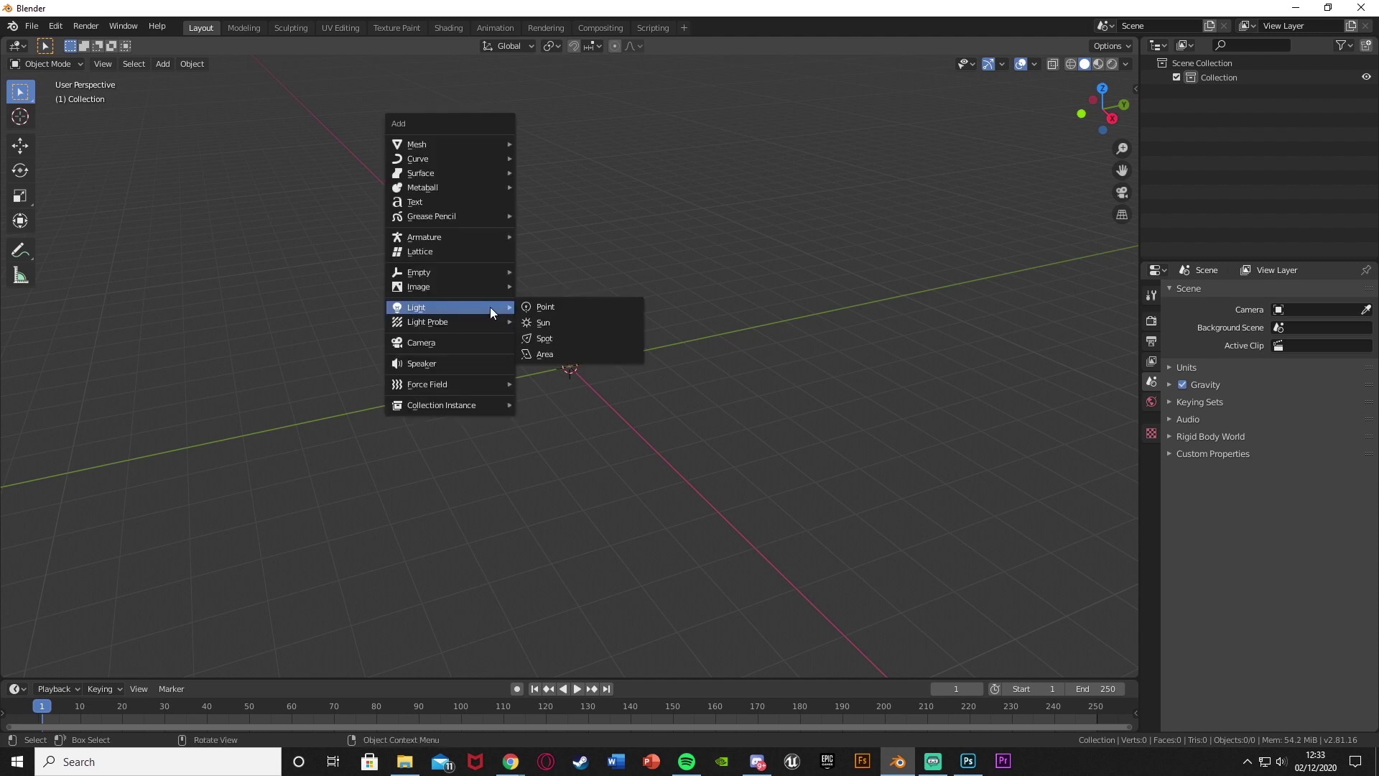
mouse_move(487, 147)
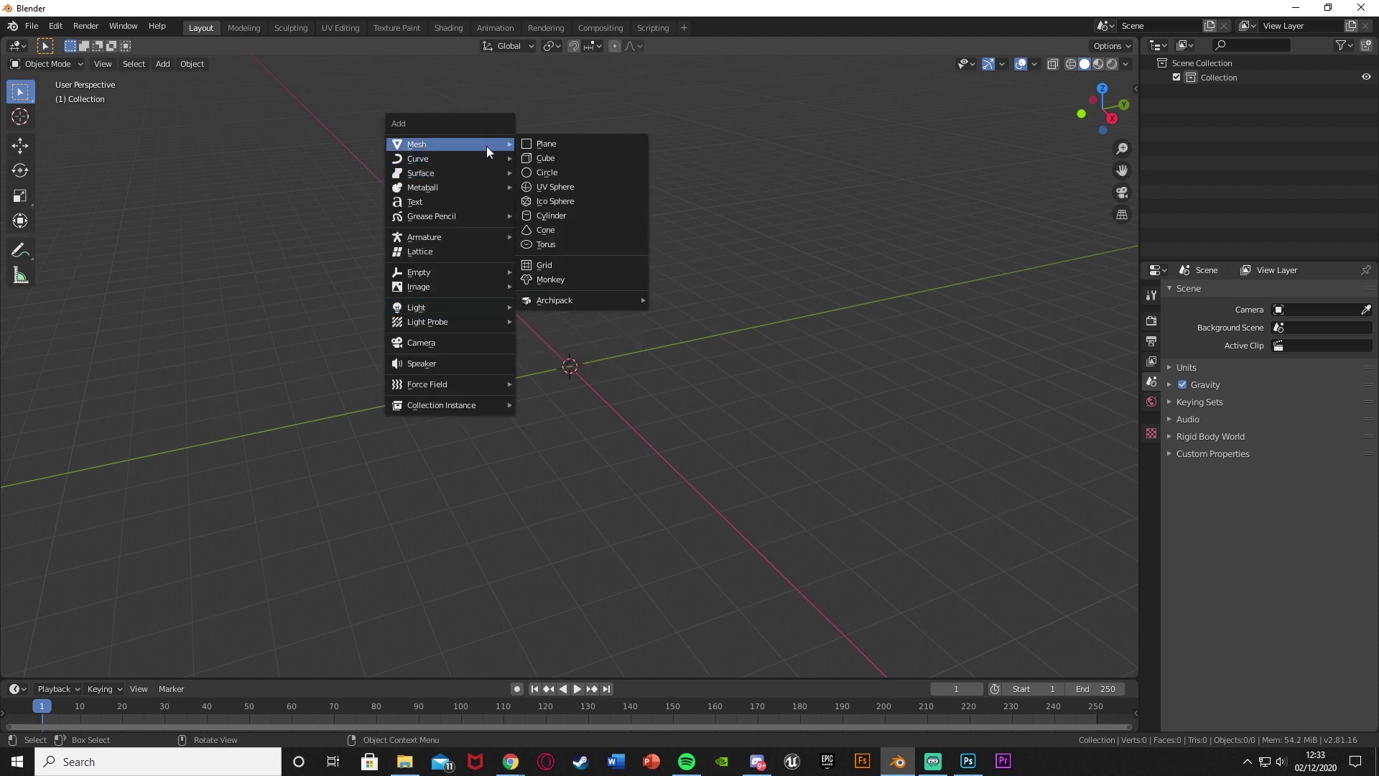
left_click(560, 188)
middle_click_drag(628, 371, 647, 390)
scroll(649, 397, "up", 3)
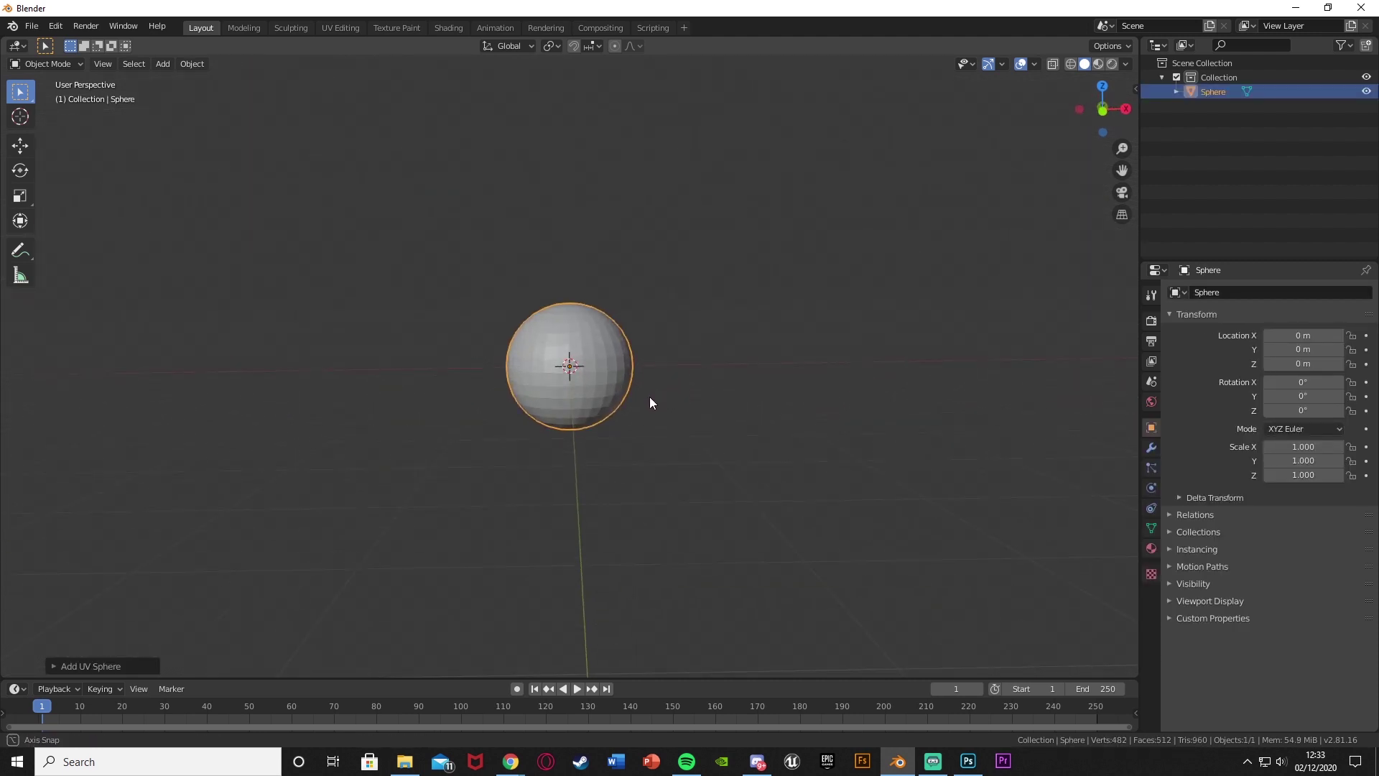
key("s")
left_click(668, 395)
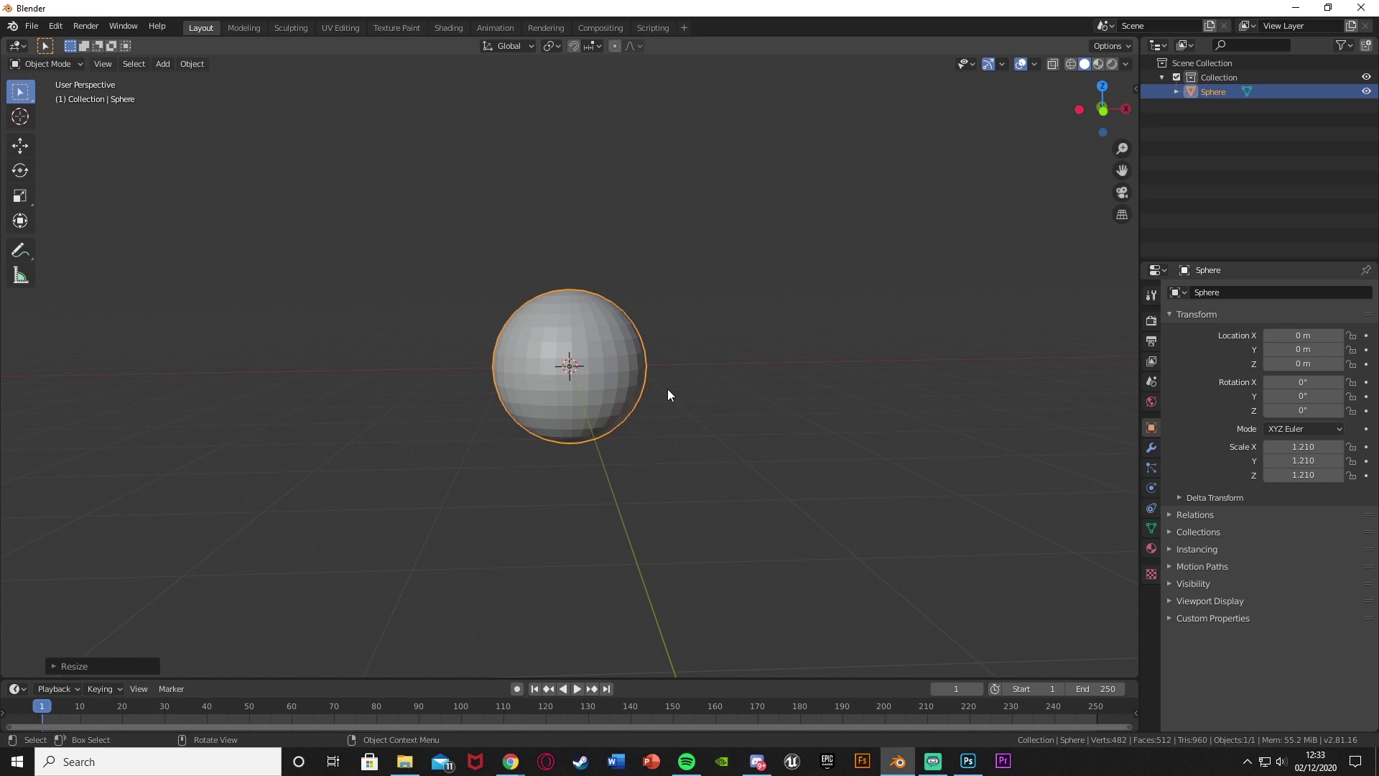
middle_click_drag(667, 388, 662, 486)
key("ctrl+z")
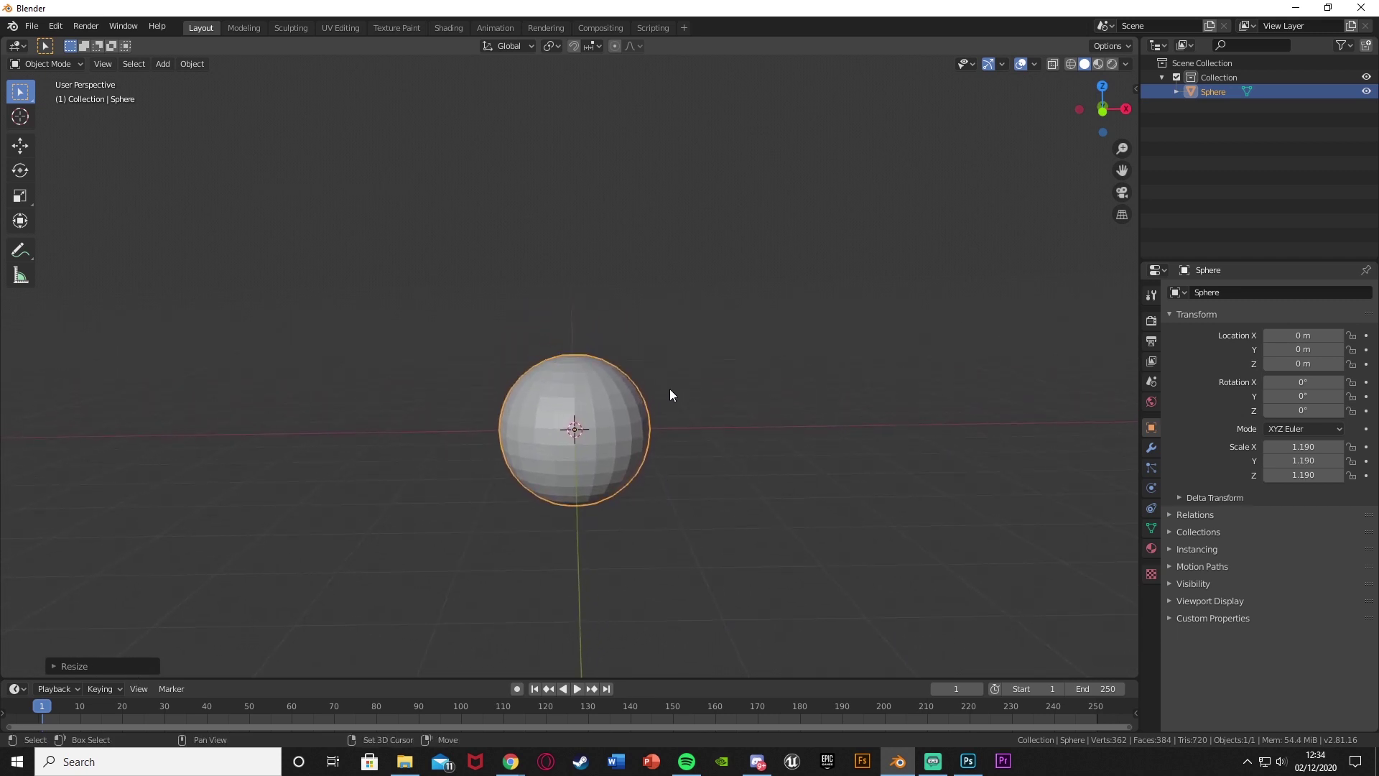
Step: Add a second UV sphere and move it straight up to about Z 1.68 m for the snowman's middle
key("shift+a")
mouse_move(668, 389)
left_click(753, 420)
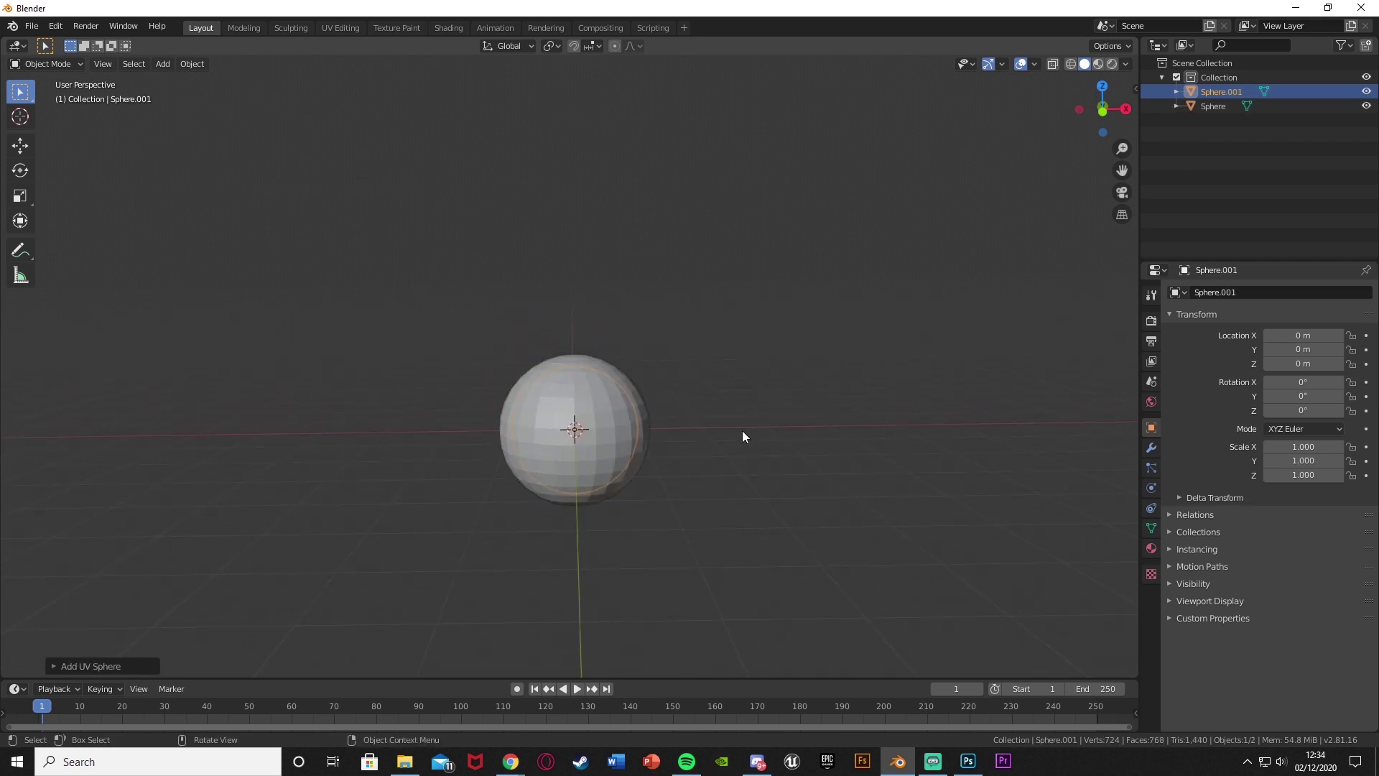
key("g")
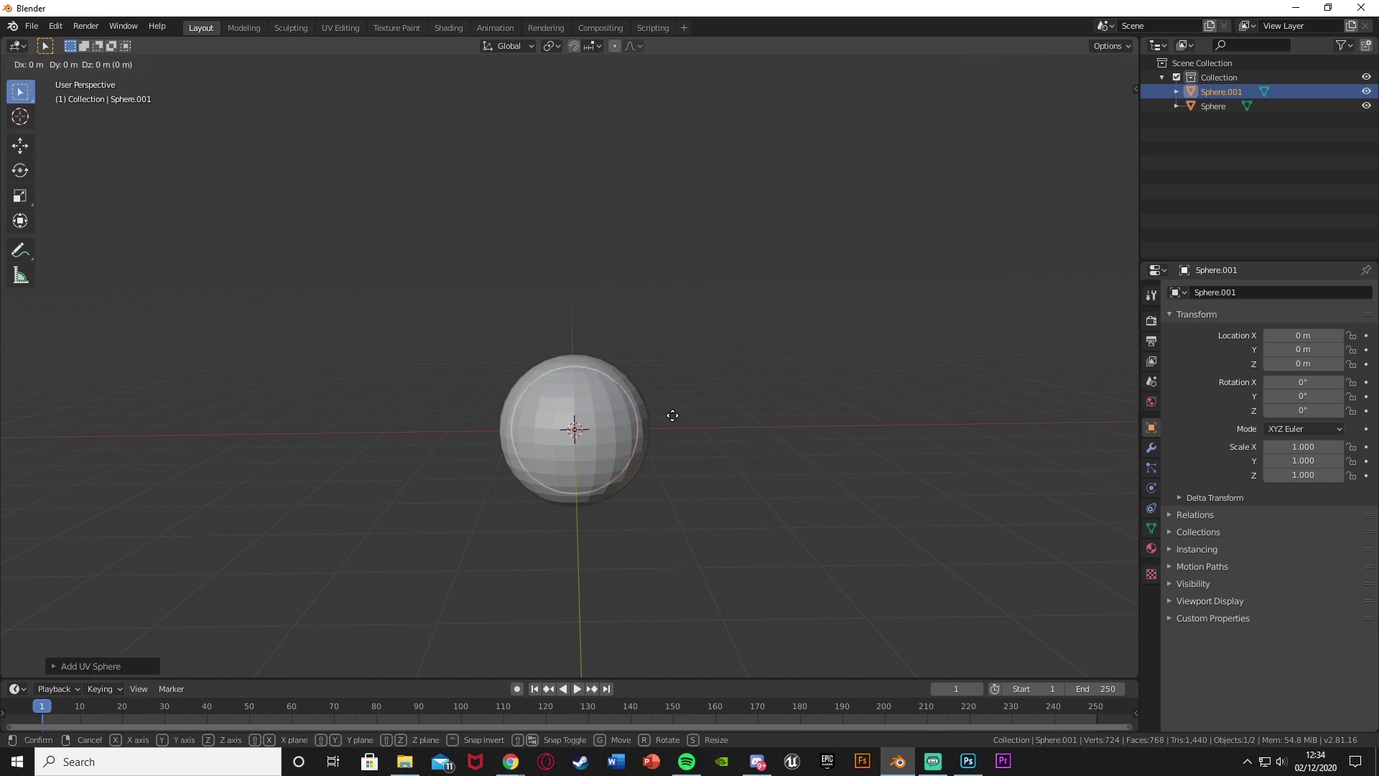
key("z")
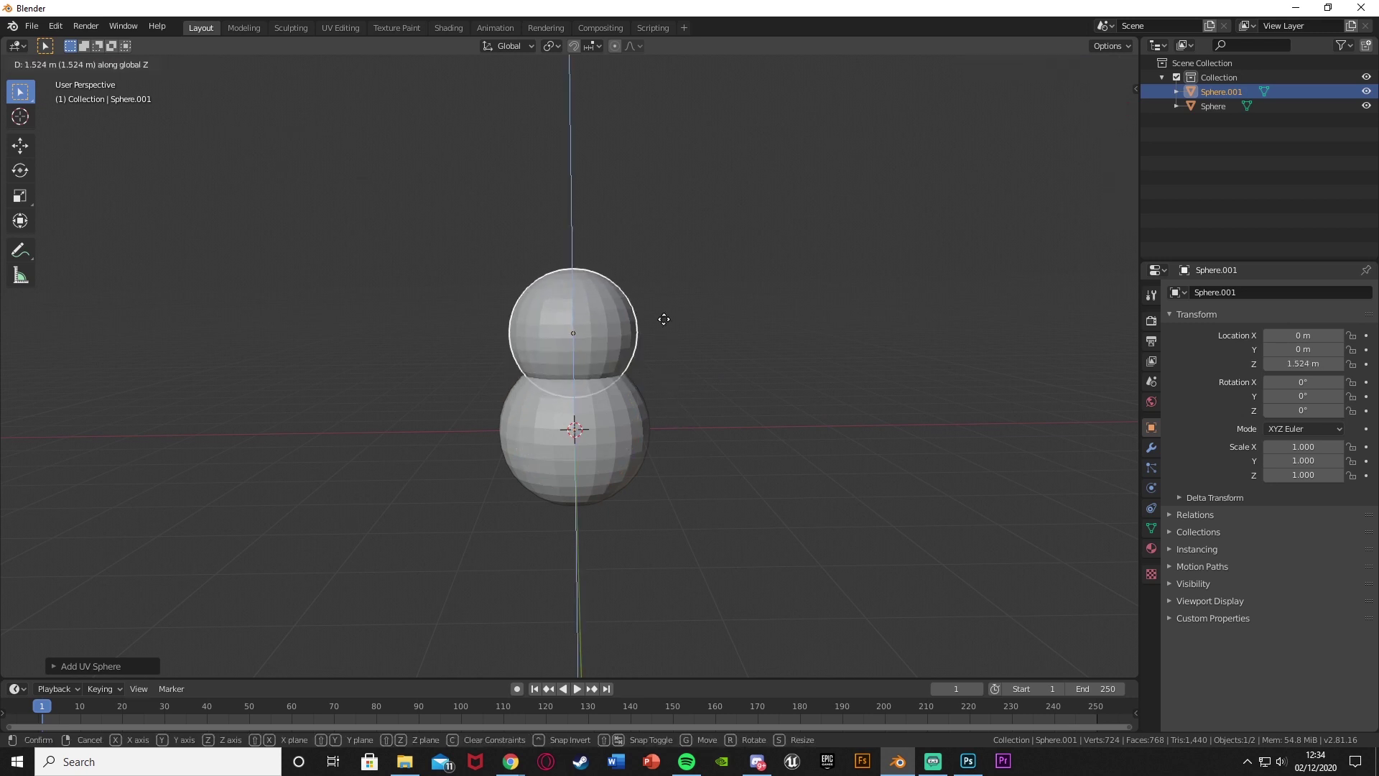
left_click(664, 310)
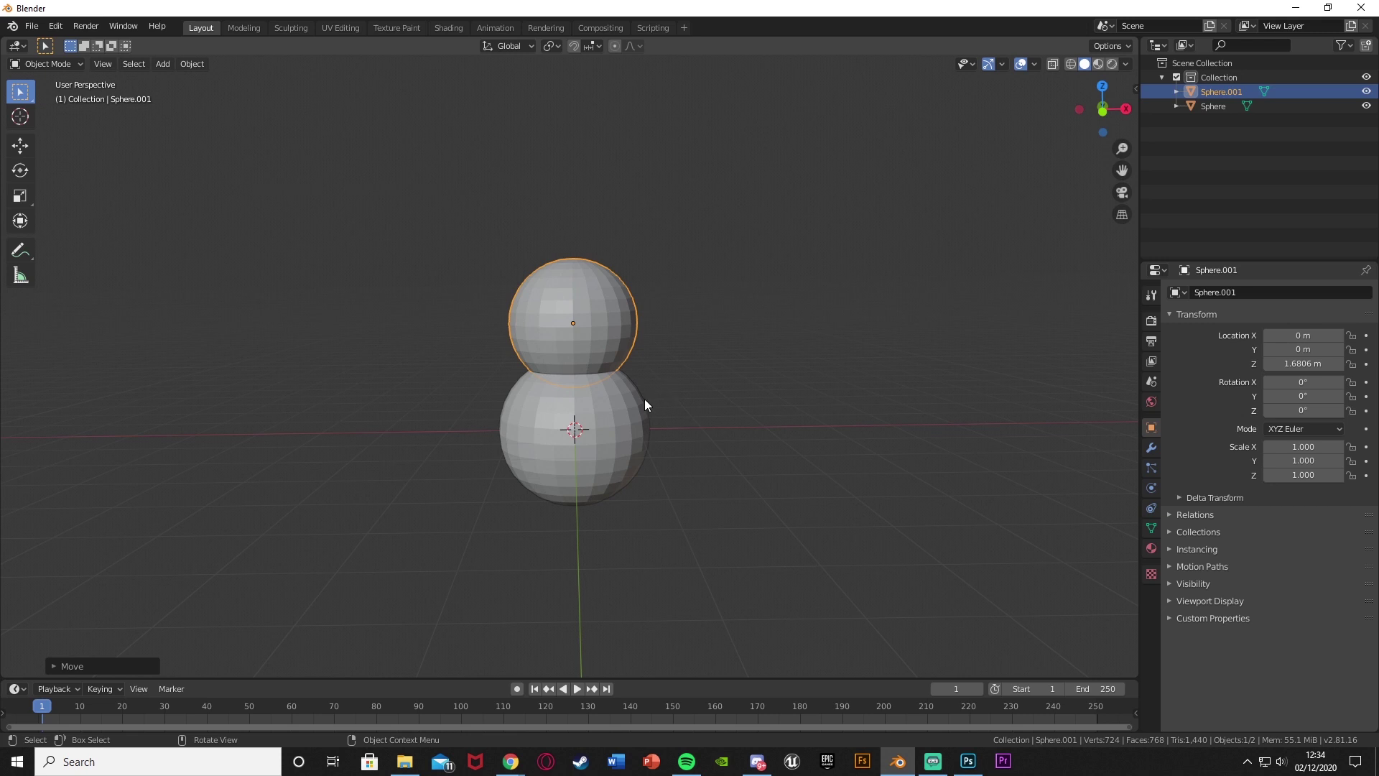
Step: Scale the base sphere up to about 1.3
left_click(644, 402)
key("s")
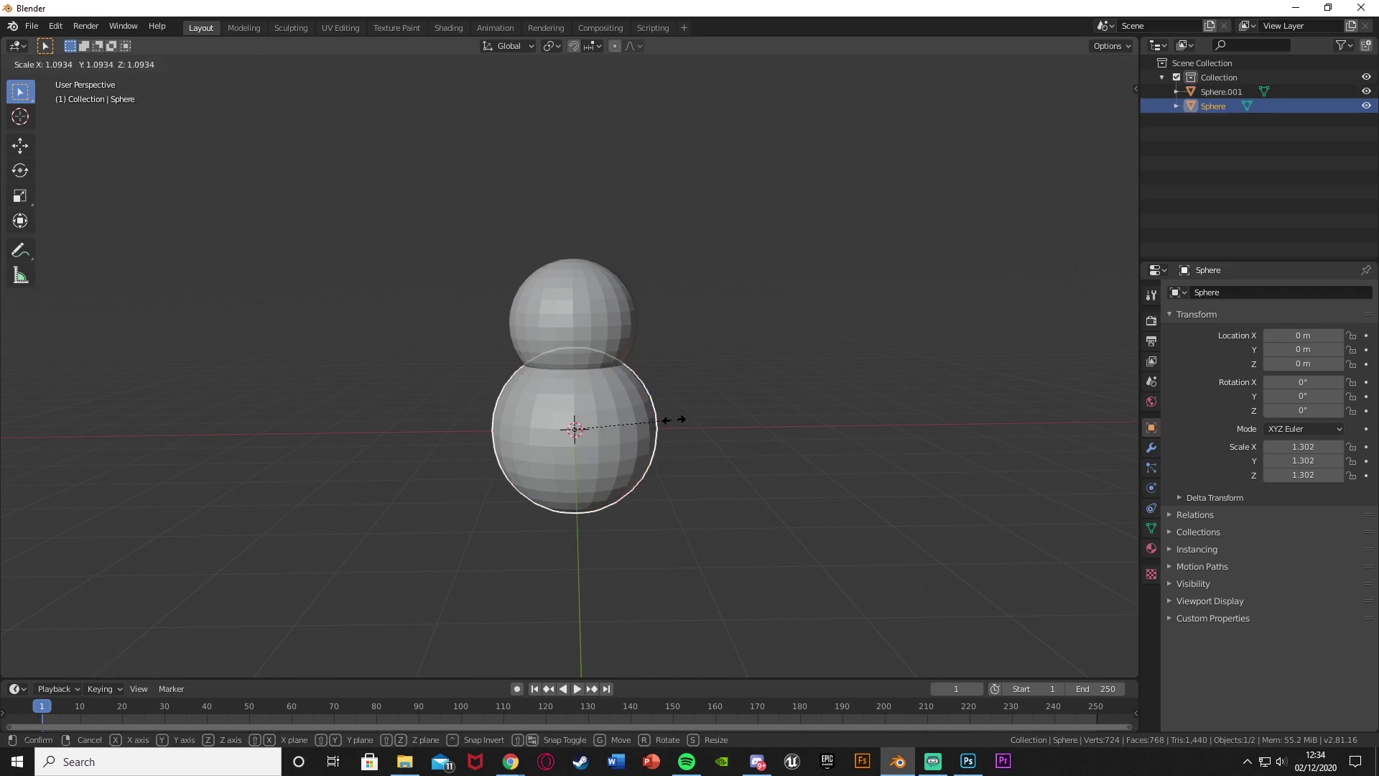
left_click(673, 420)
Step: Raise the middle sphere along Z to about 1.85 m so it sits on the enlarged base
left_click(615, 287)
key("g")
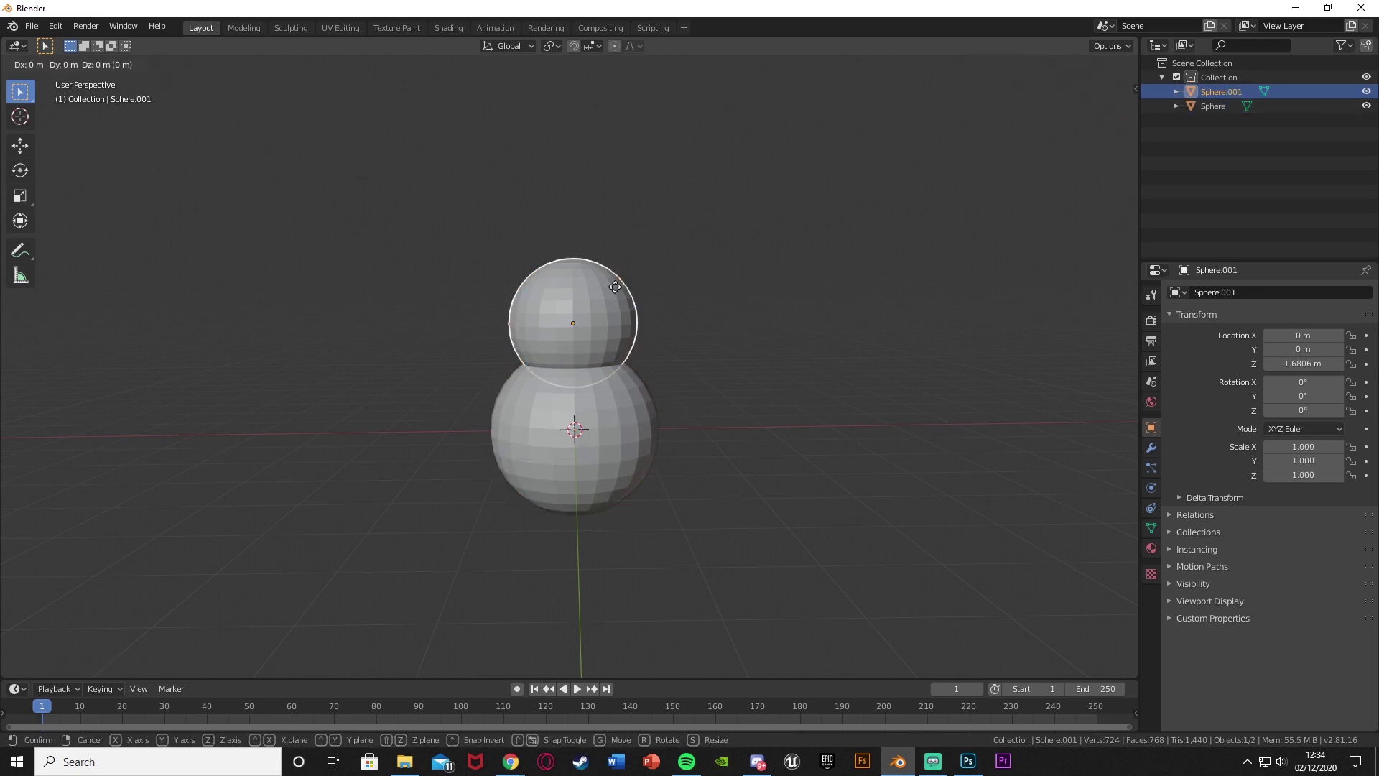
key("z")
left_click(615, 276)
Step: Add a third UV sphere for the head and move it straight up to about Z 3.6 m
middle_click_drag(615, 276, 618, 395)
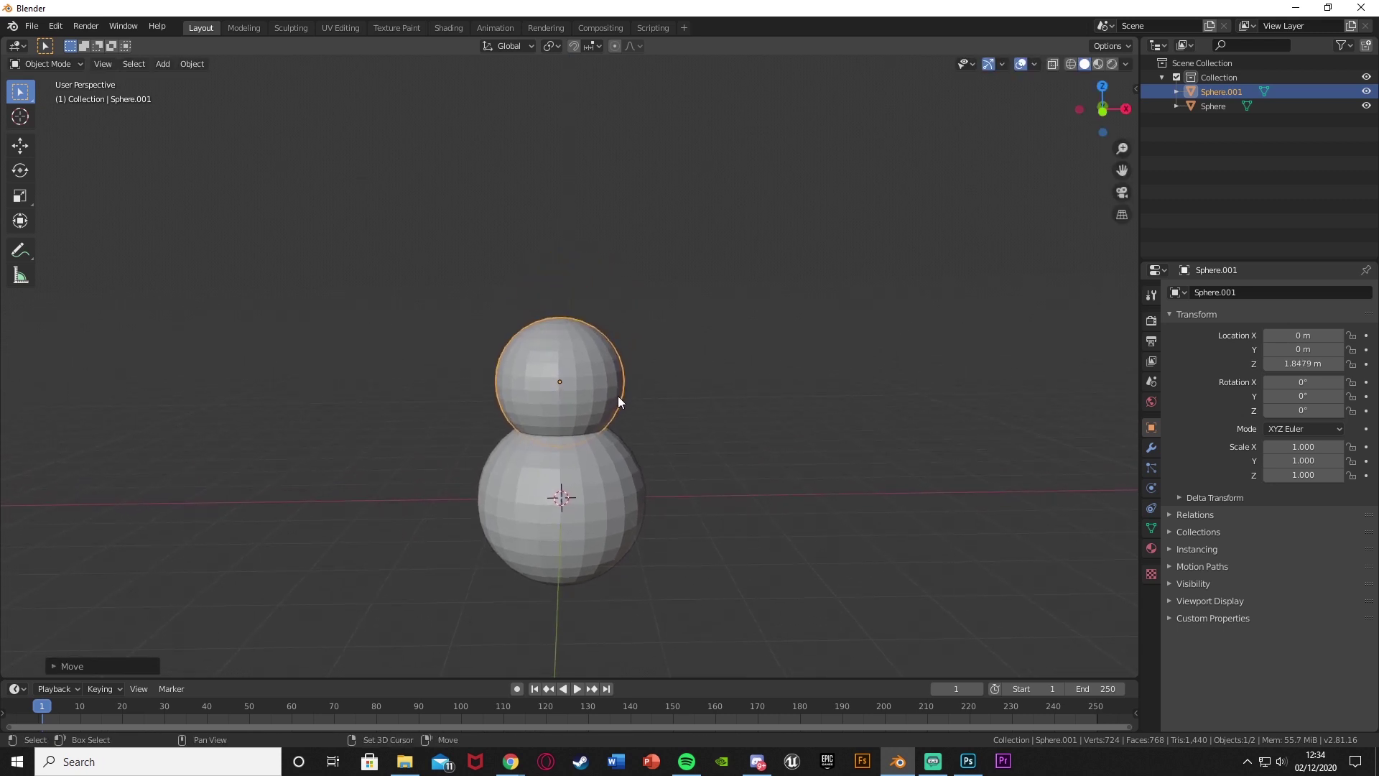
key("shift+a")
mouse_move(618, 395)
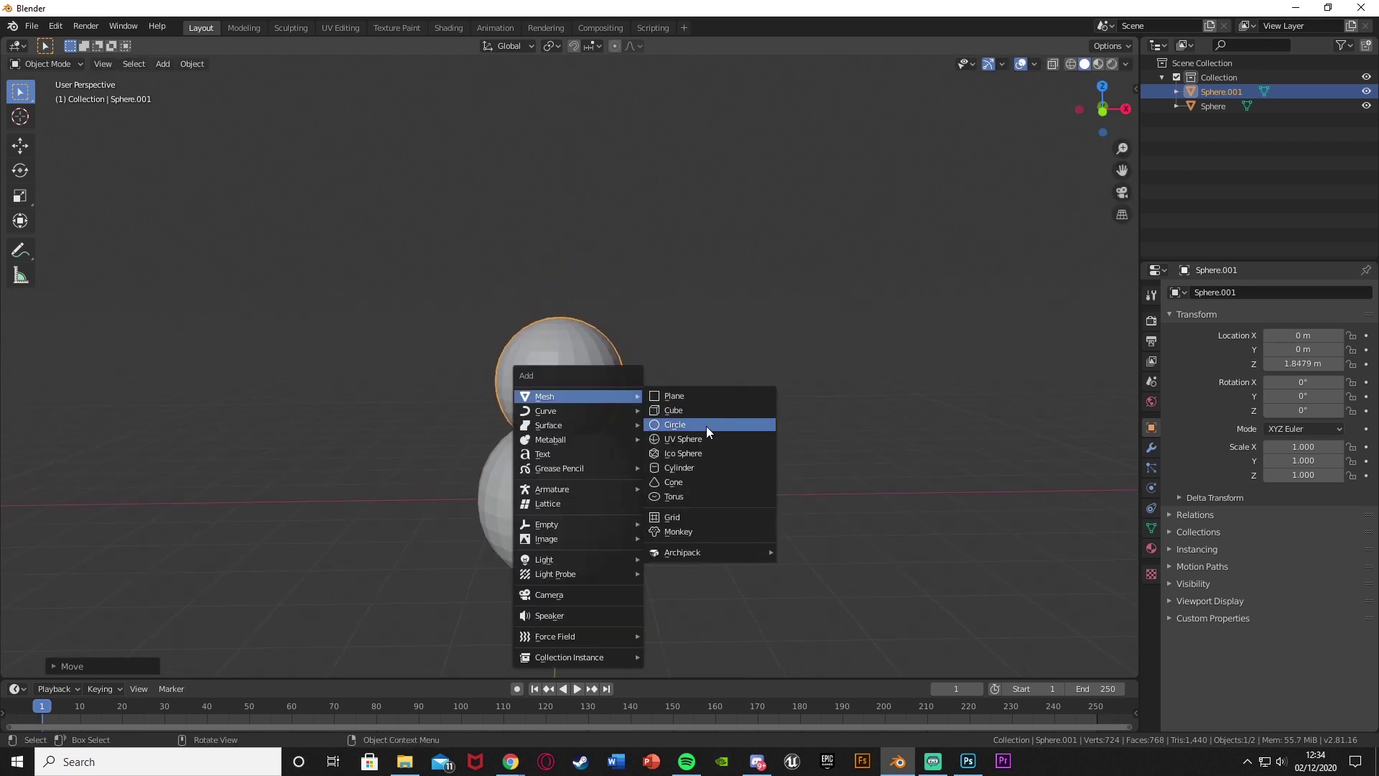
left_click(684, 439)
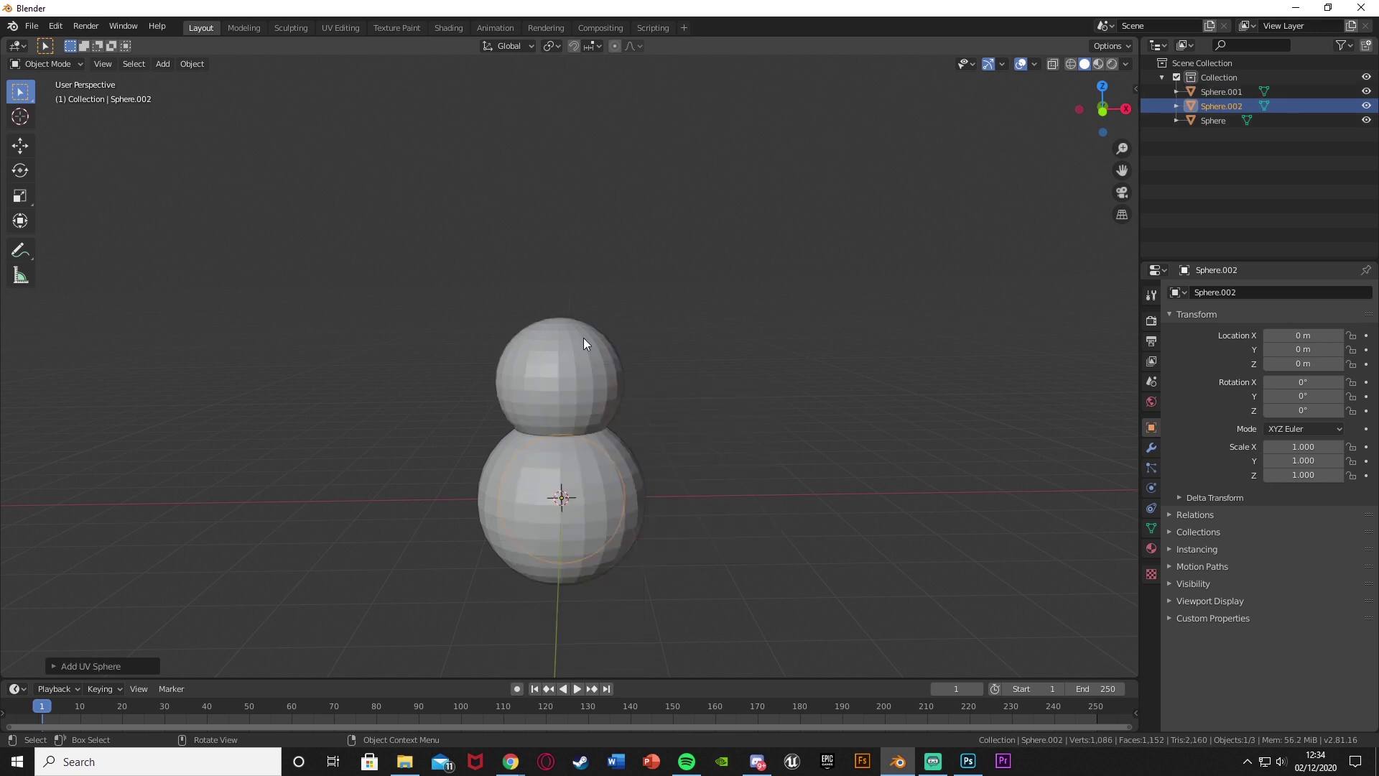
key("g")
key("z")
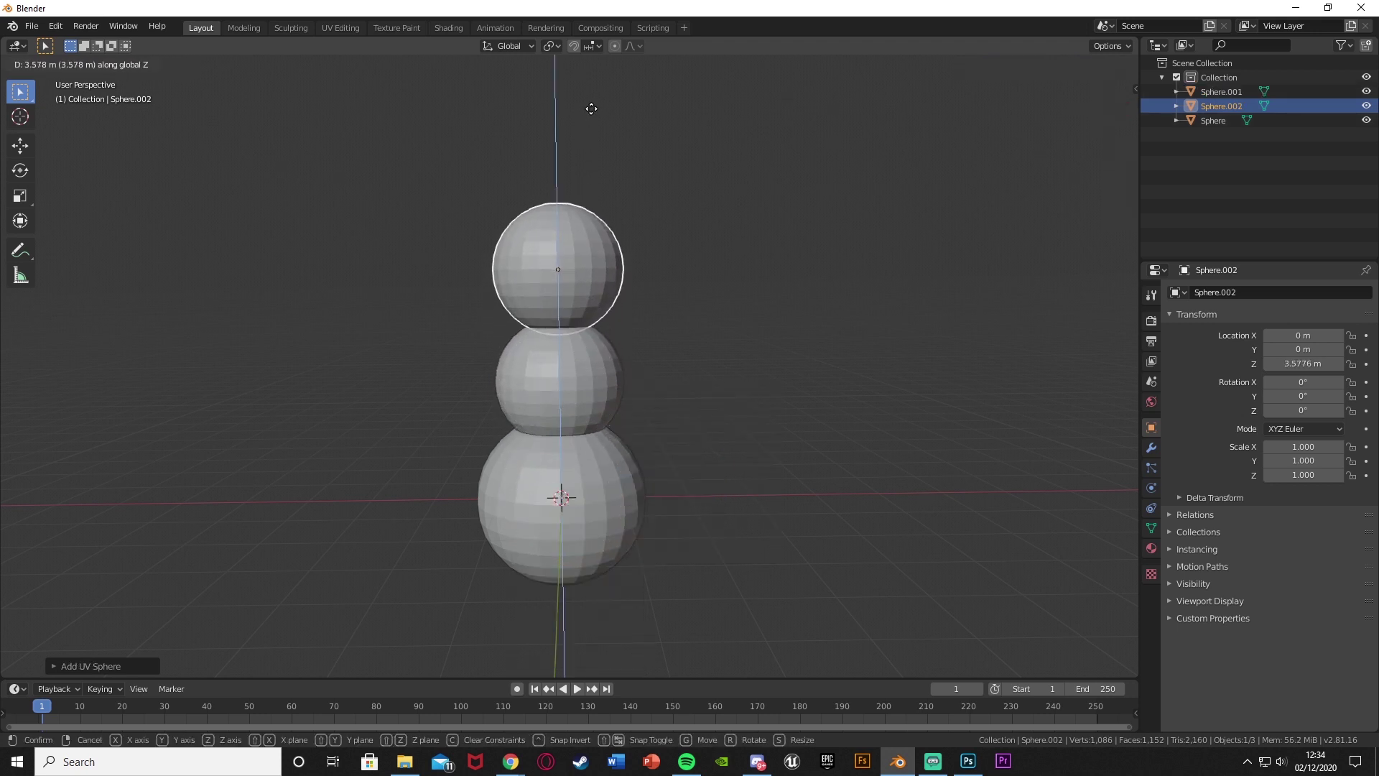
left_click(596, 116)
Step: Scale the head sphere down to about 0.72 and lower it along Z to about 3.37 m
key("s")
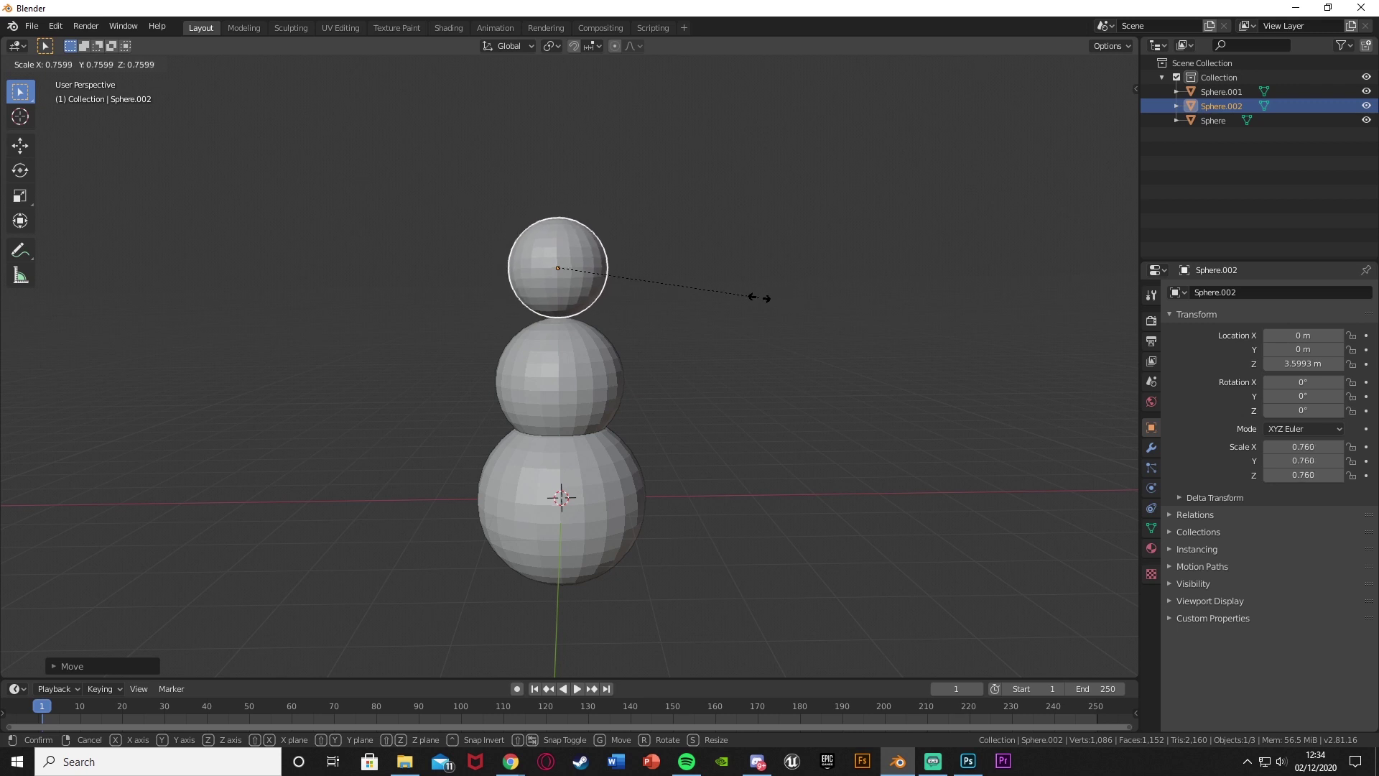
left_click(749, 297)
key("g")
key("z")
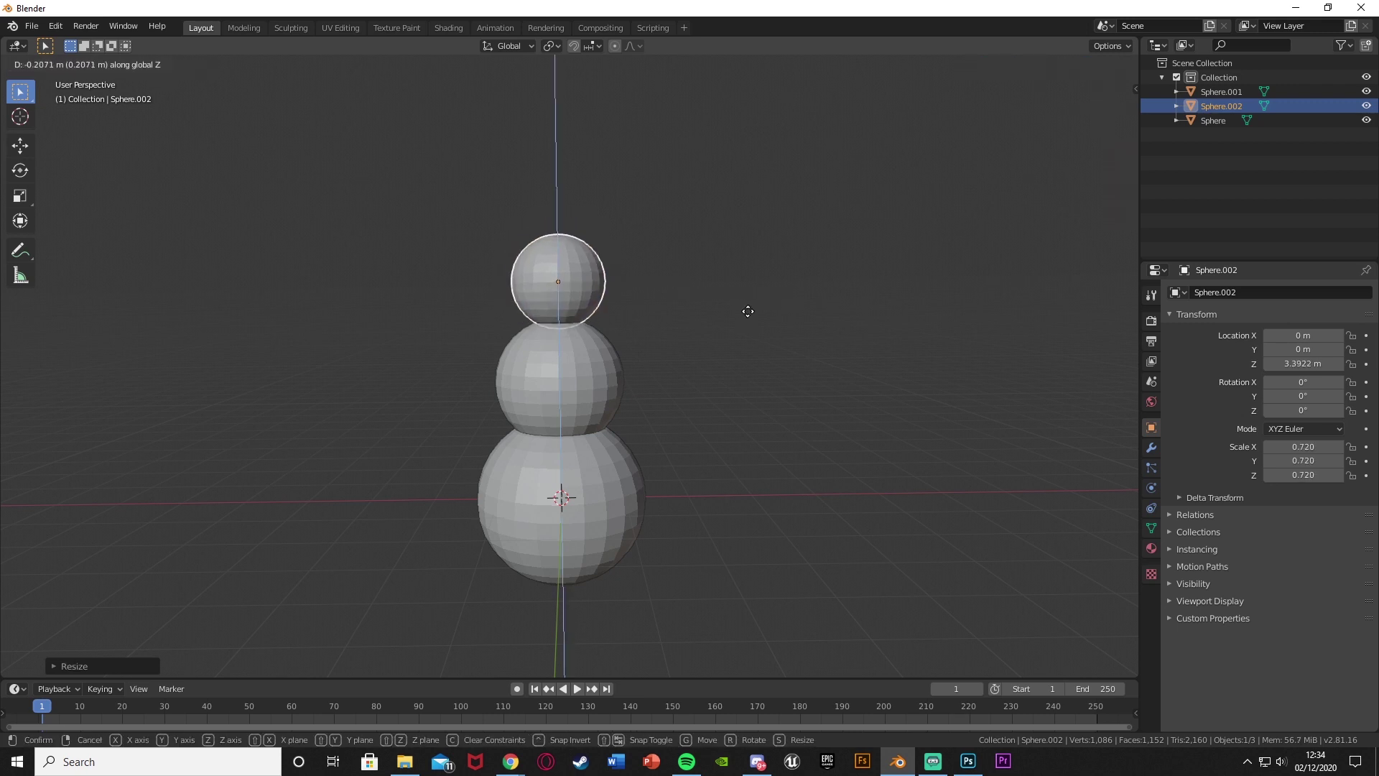
left_click(739, 433)
left_click(739, 433)
mouse_move(739, 434)
middle_mouse_down()
mouse_move(571, 437)
mouse_move(742, 436)
middle_mouse_up()
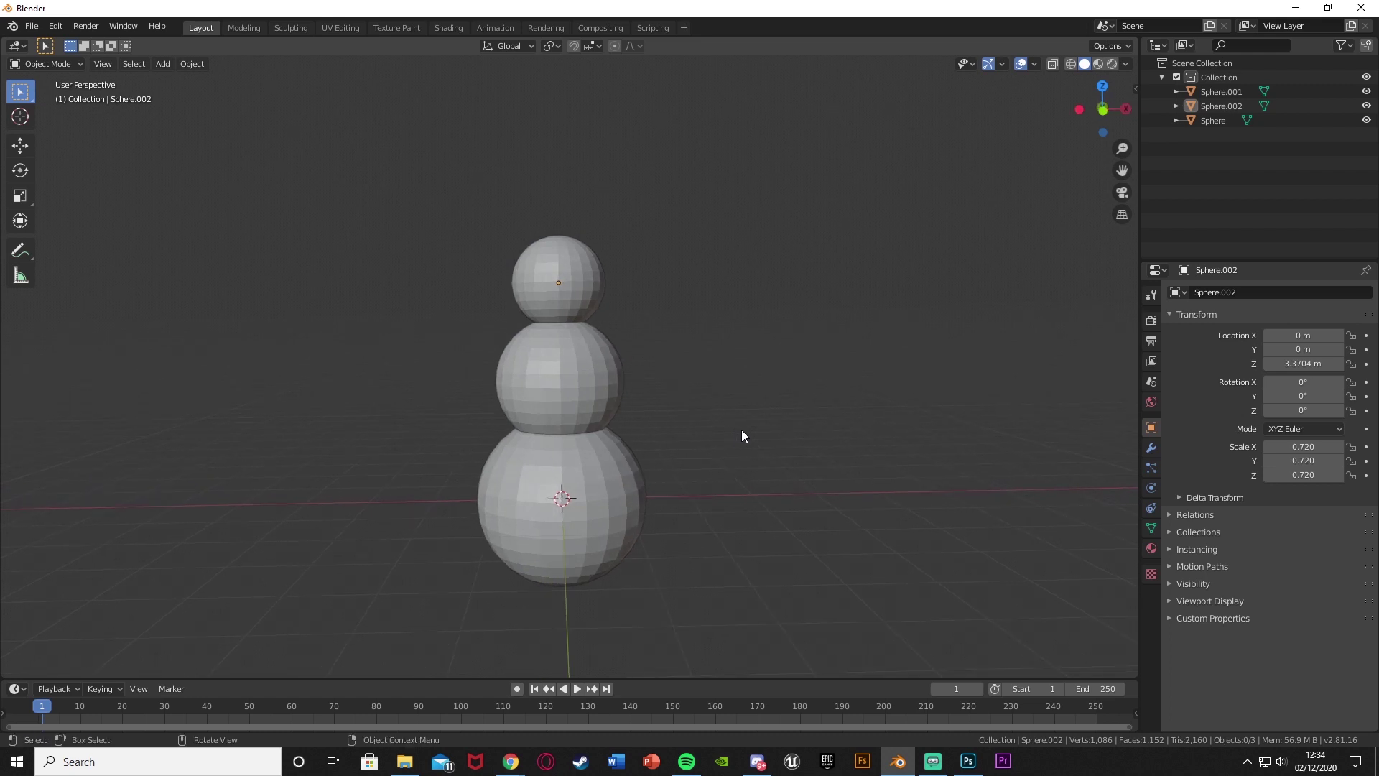
Step: Lower the head sphere along Z to about 3.25 m so it overlaps the middle sphere slightly more
left_click(593, 264)
key("g")
key("z")
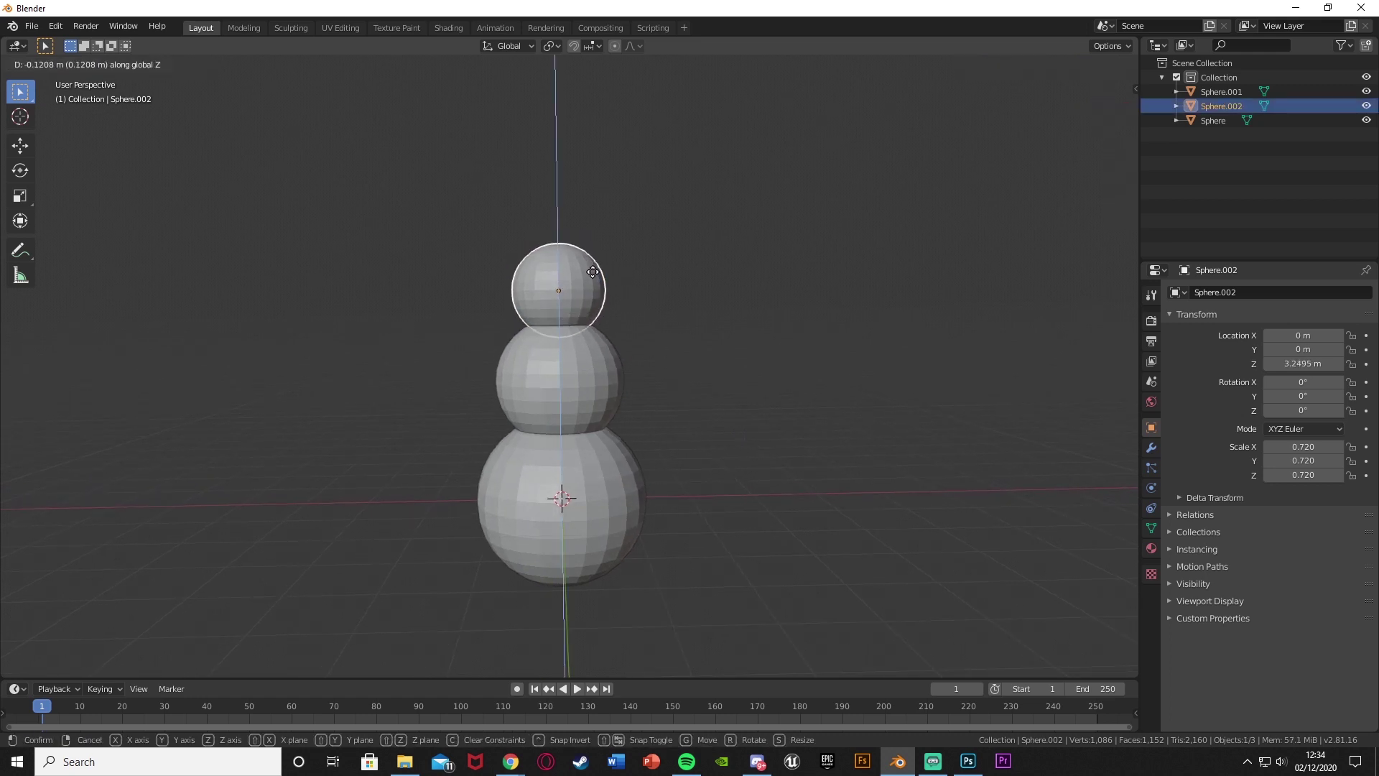
left_click(593, 272)
left_click(754, 439)
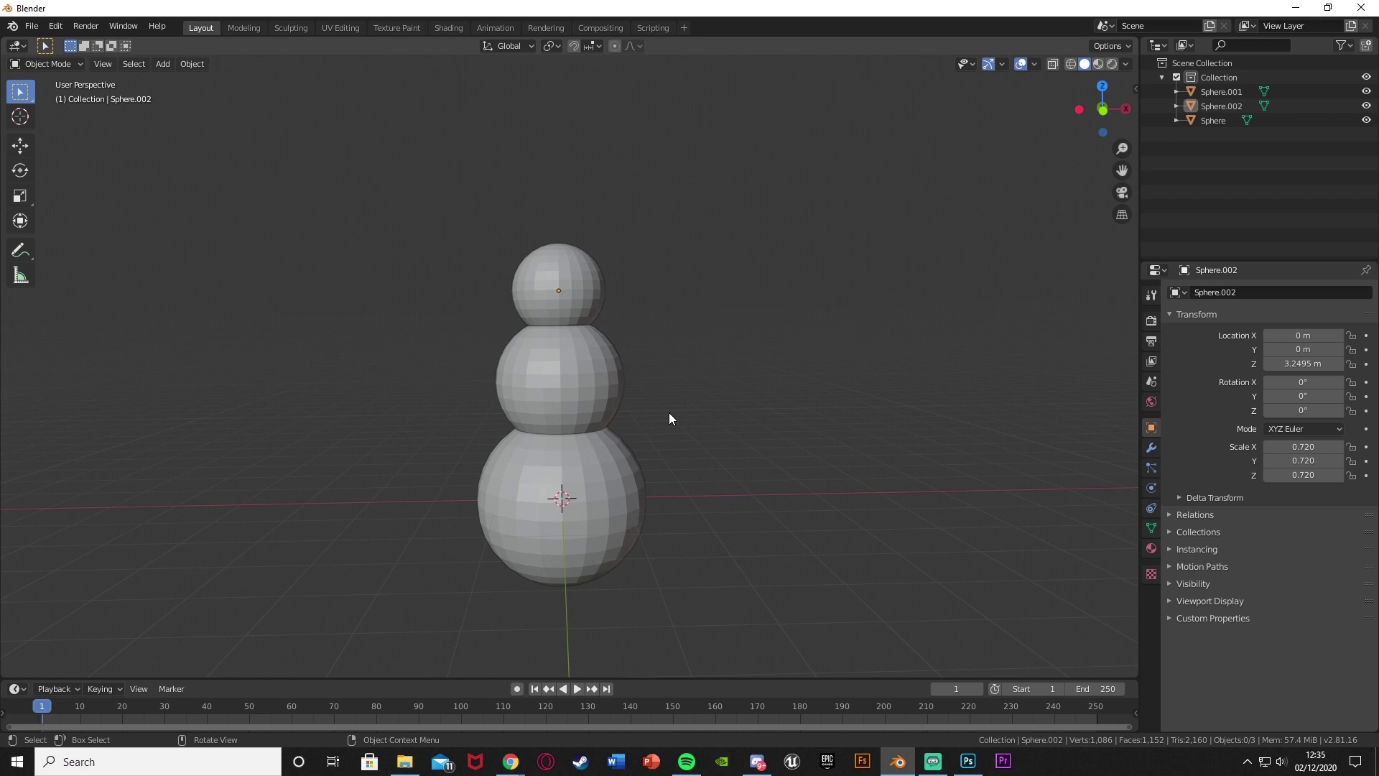
Step: Add a cylinder for the hat and move it straight up to about Z 4.72 m, above the head
key("shift+a")
mouse_move(670, 412)
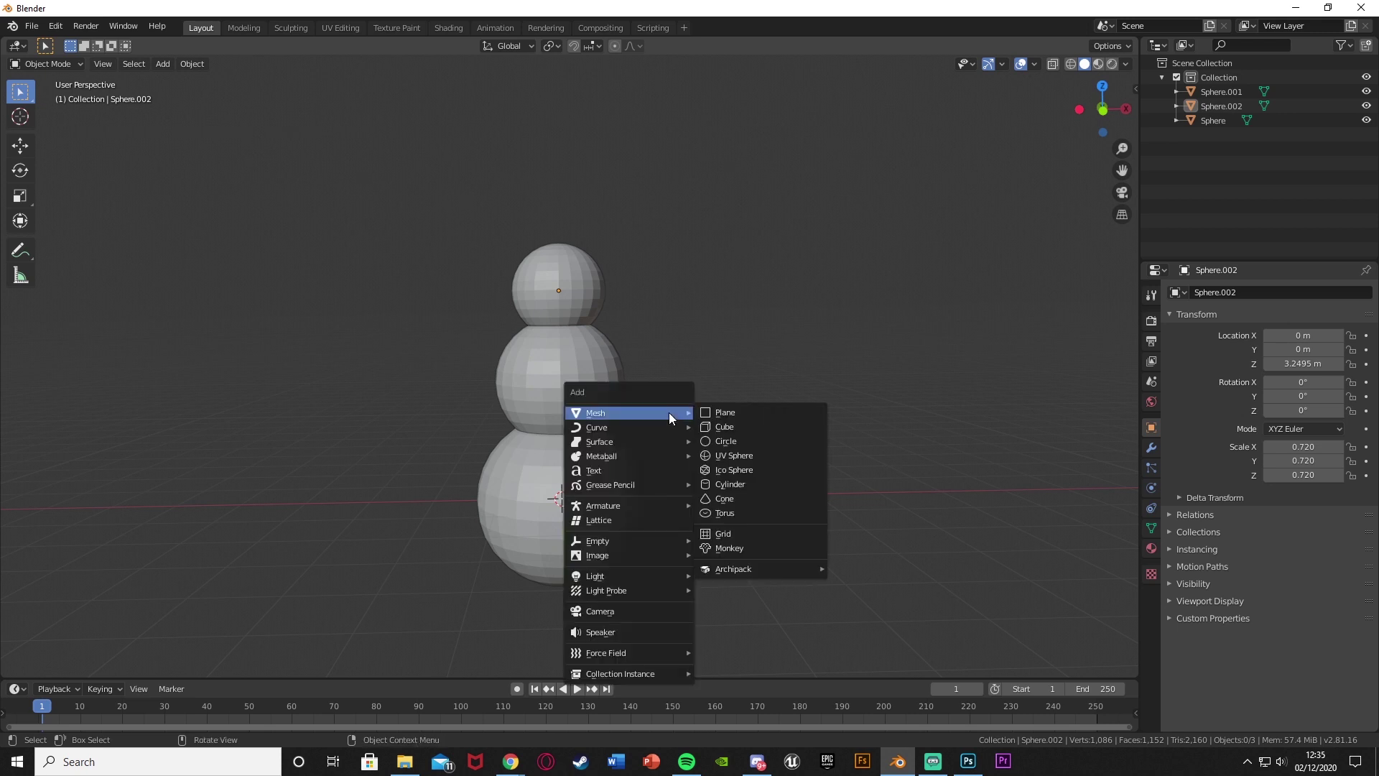
left_click(754, 486)
key("g")
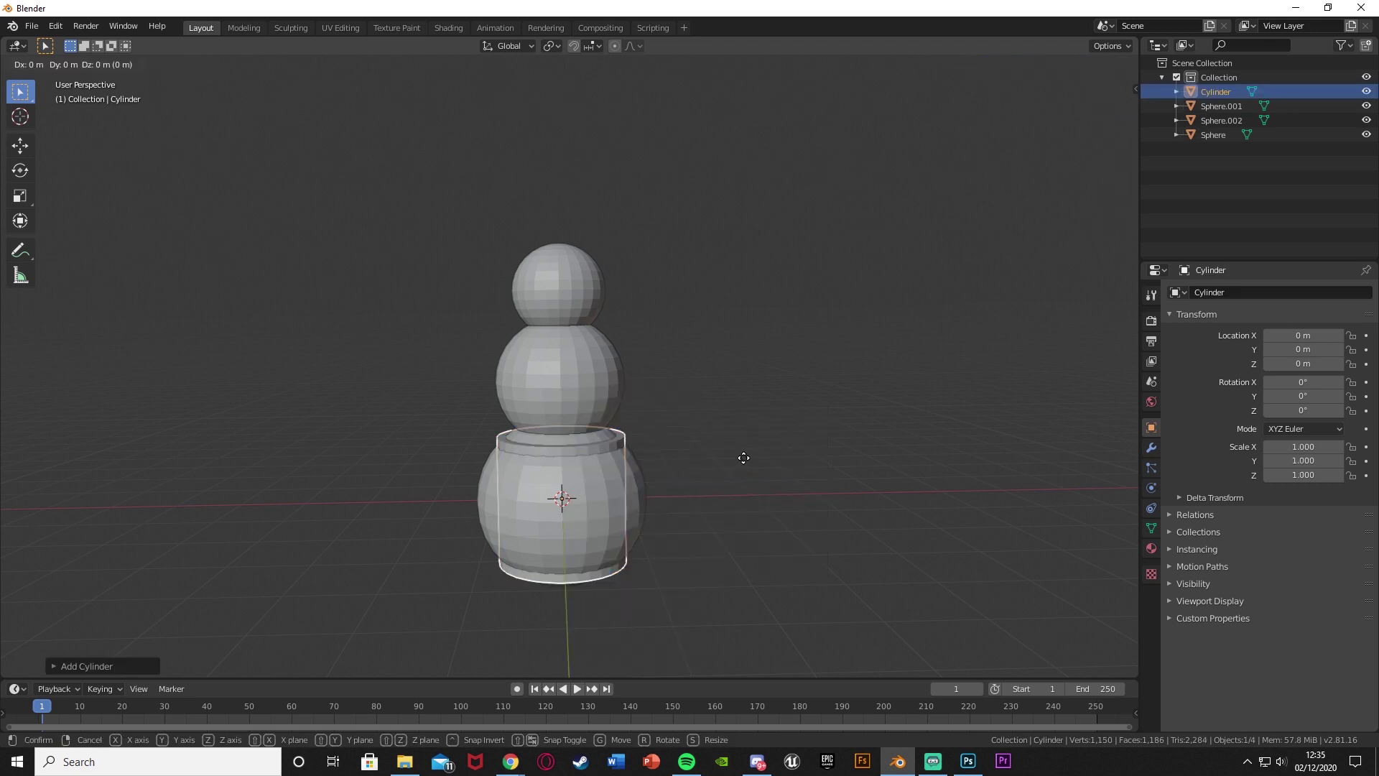
key("z")
left_click(676, 206)
Step: Scale the hat cylinder down uniformly to about 0.42 so it is narrower than the head
scroll(651, 189, "up", 5)
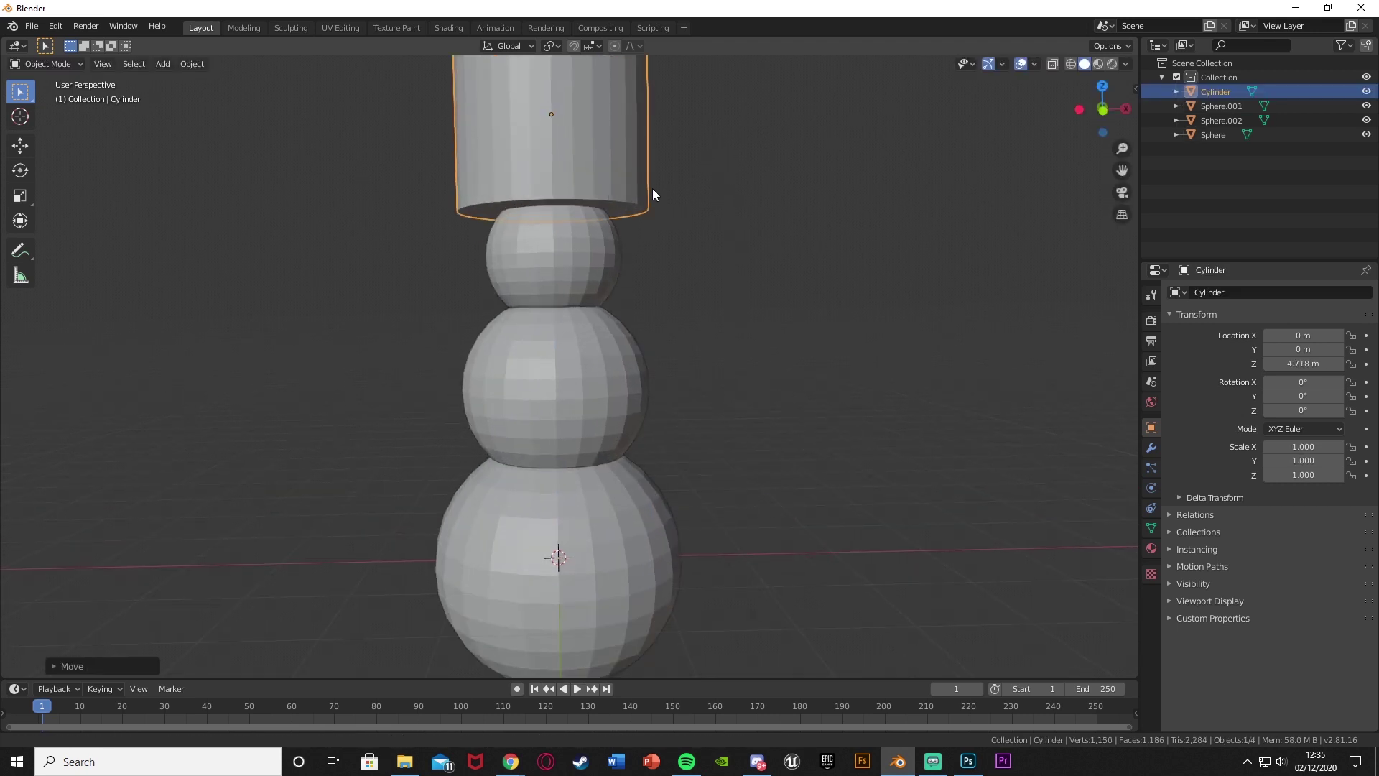
middle_click_drag(587, 404, 541, 412)
key("s")
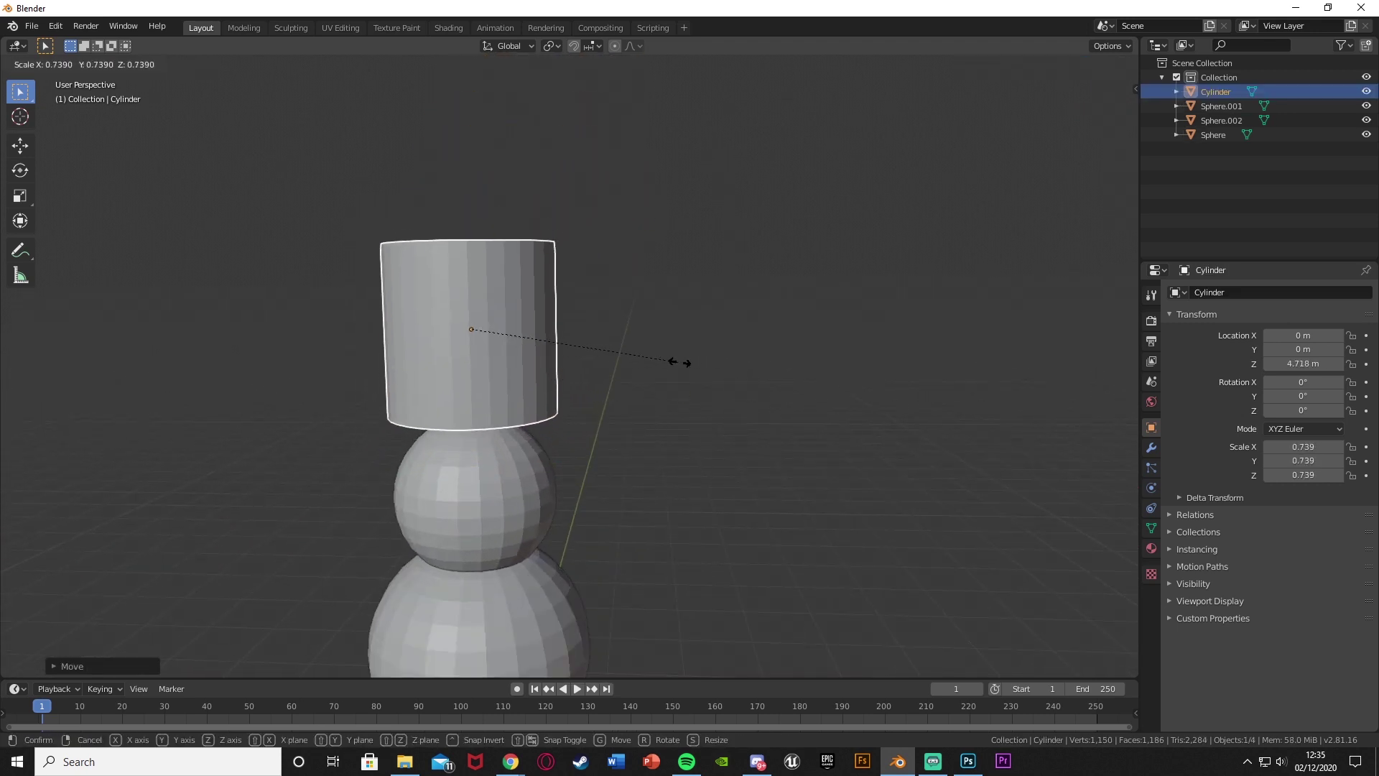
left_click(632, 355)
scroll(748, 354, "down", 1)
middle_click_drag(748, 354, 735, 353)
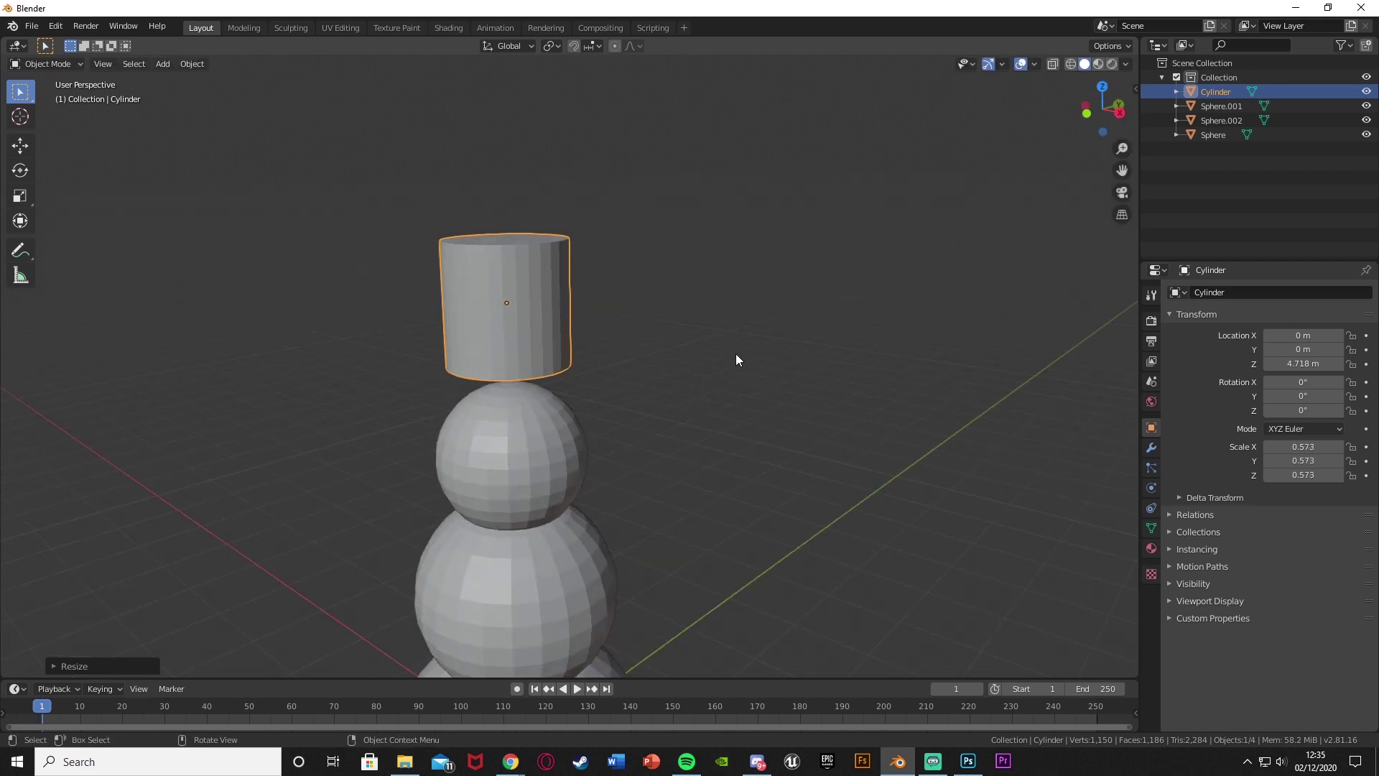
key("s")
left_click(686, 344)
Step: Lower the hat cylinder along Z to about 4.29 m, onto the top of the head
key("g")
key("z")
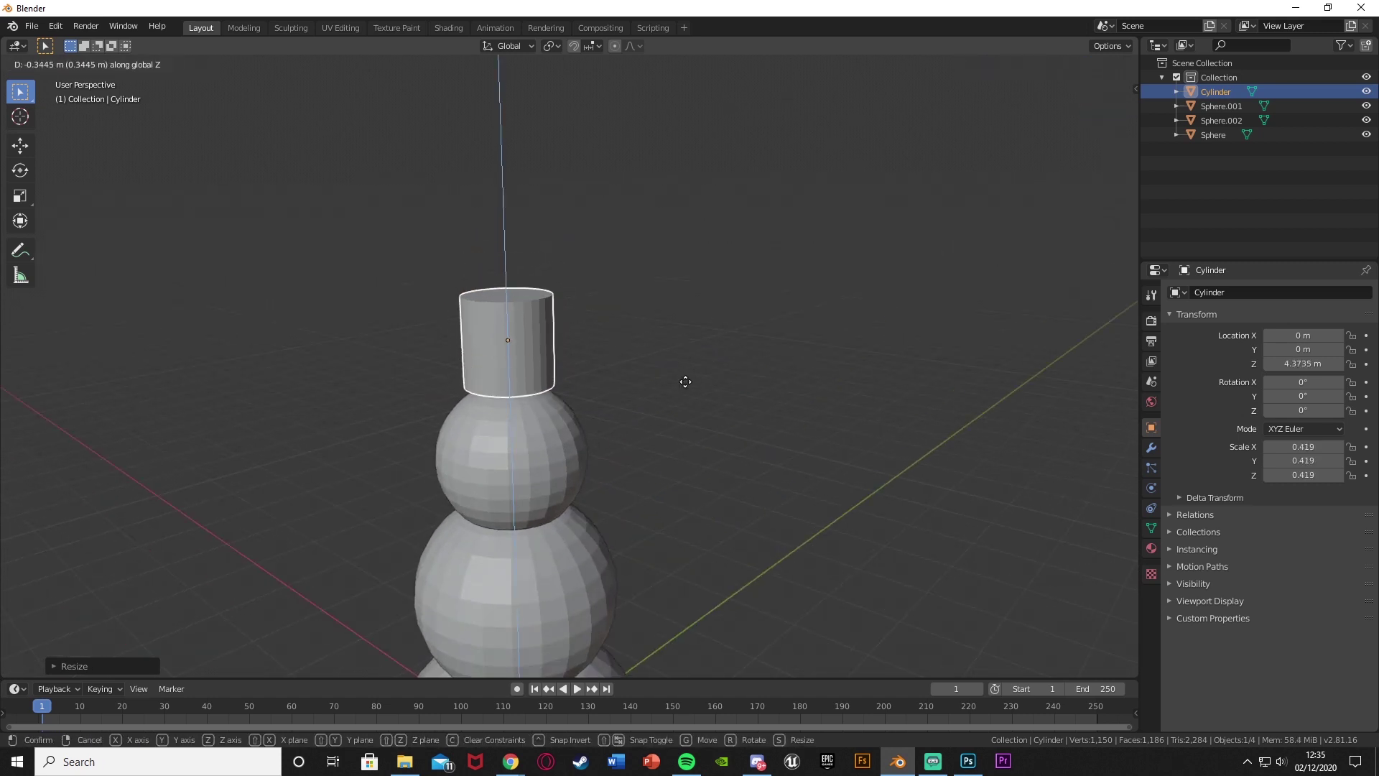
left_click(682, 390)
mouse_move(682, 390)
middle_mouse_down()
mouse_move(755, 360)
mouse_move(671, 391)
middle_mouse_up()
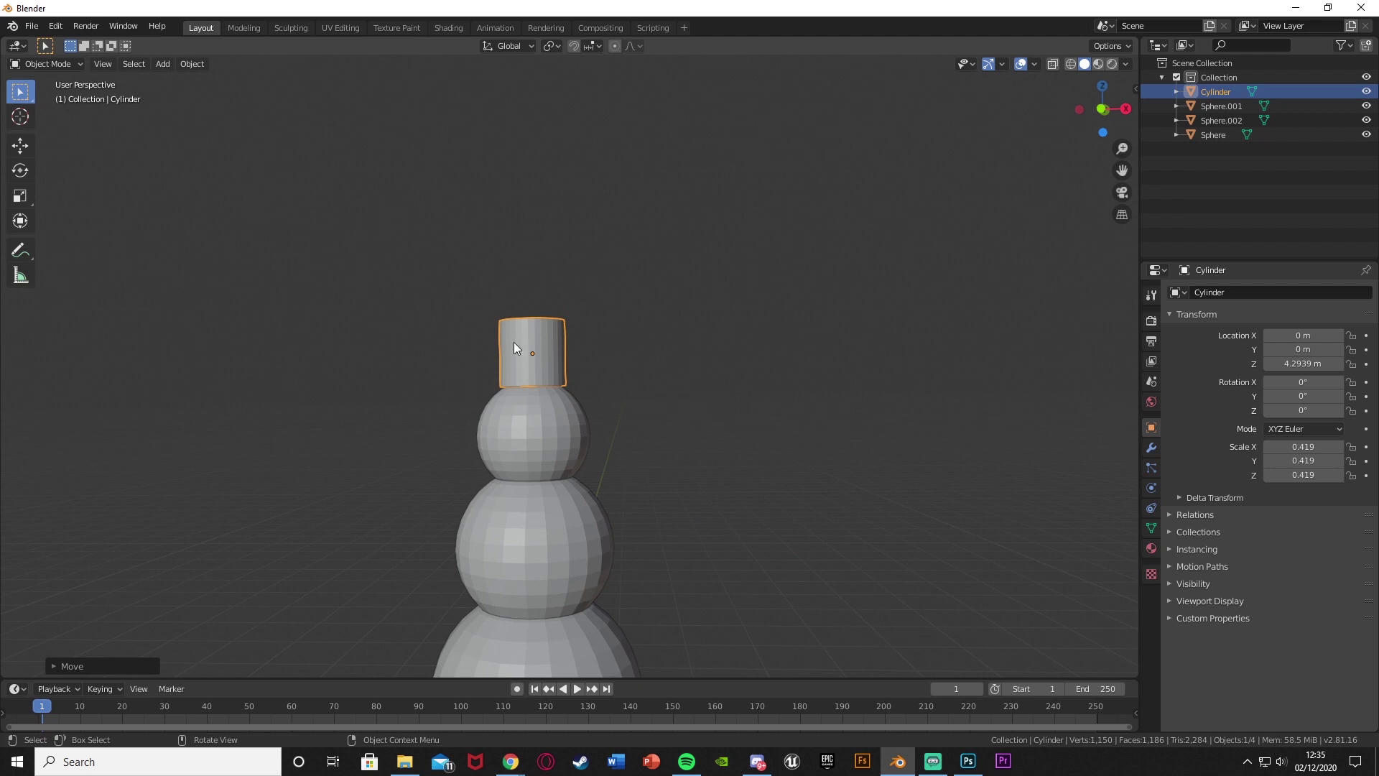
Step: Raise the hat cylinder along Z to about 4.7 m, clear of the head, and open its mesh in Edit Mode
scroll(553, 344, "up", 2)
middle_click_drag(596, 339, 569, 377)
key("g")
key("z")
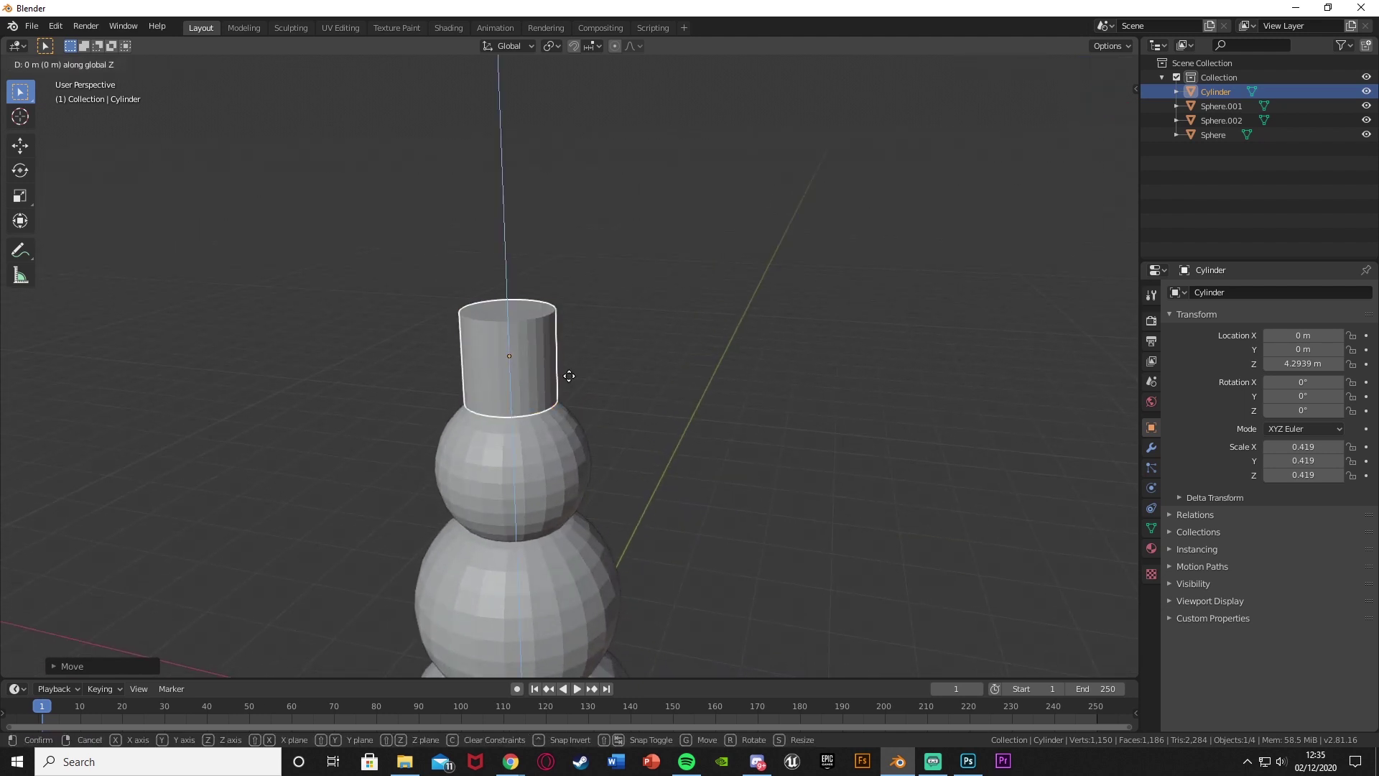
left_click(575, 337)
key("Tab")
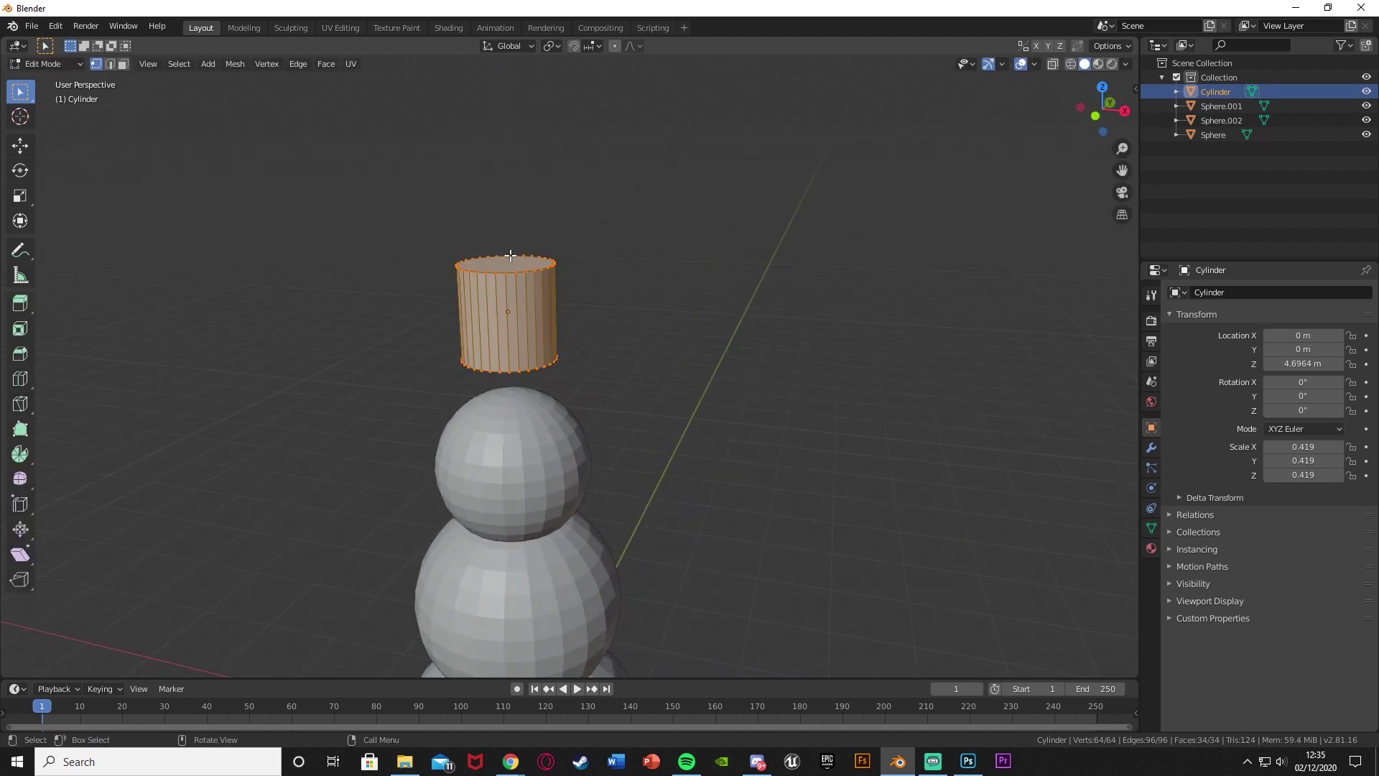
Step: Extrude the hat cylinder's bottom face in place and scale it outward into a brim nearly as wide as the head
left_click(124, 64)
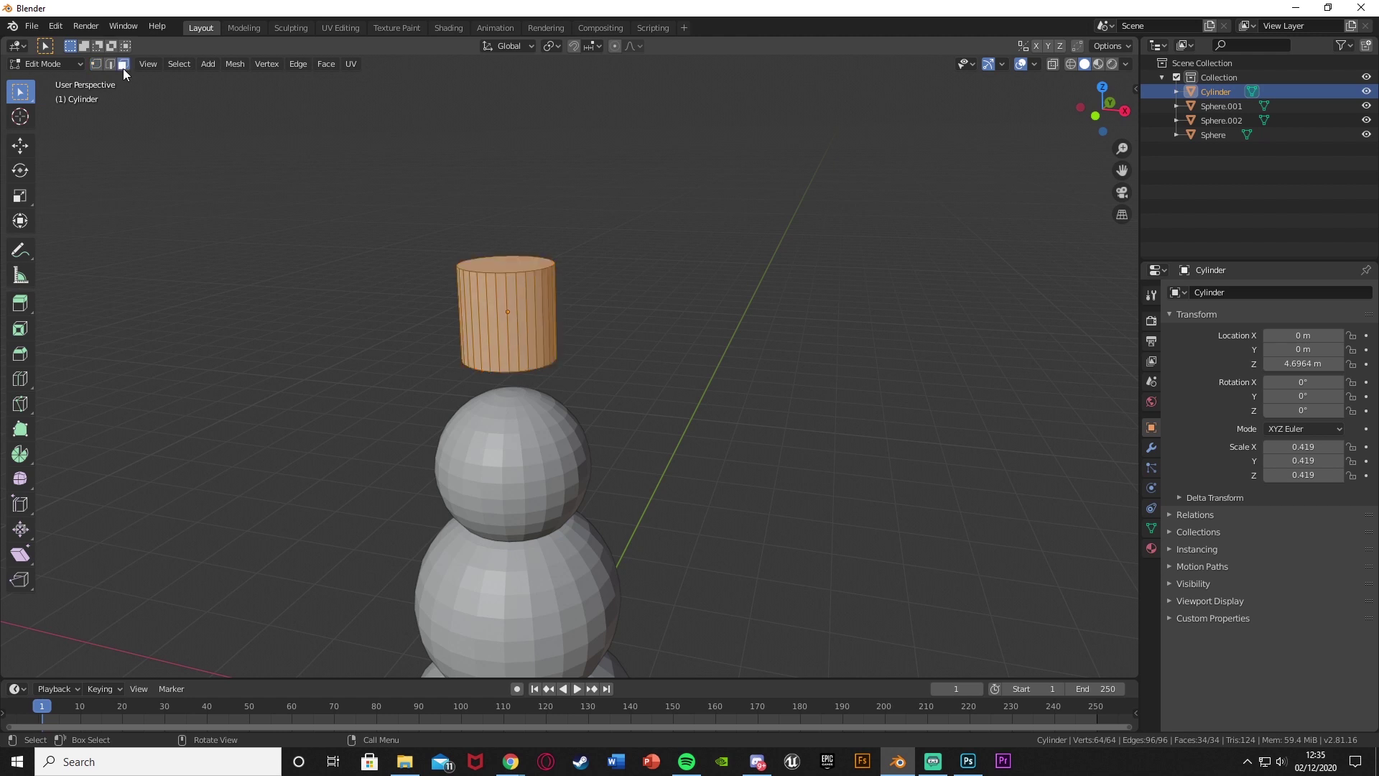
middle_click_drag(662, 395, 558, 352)
left_click(536, 337)
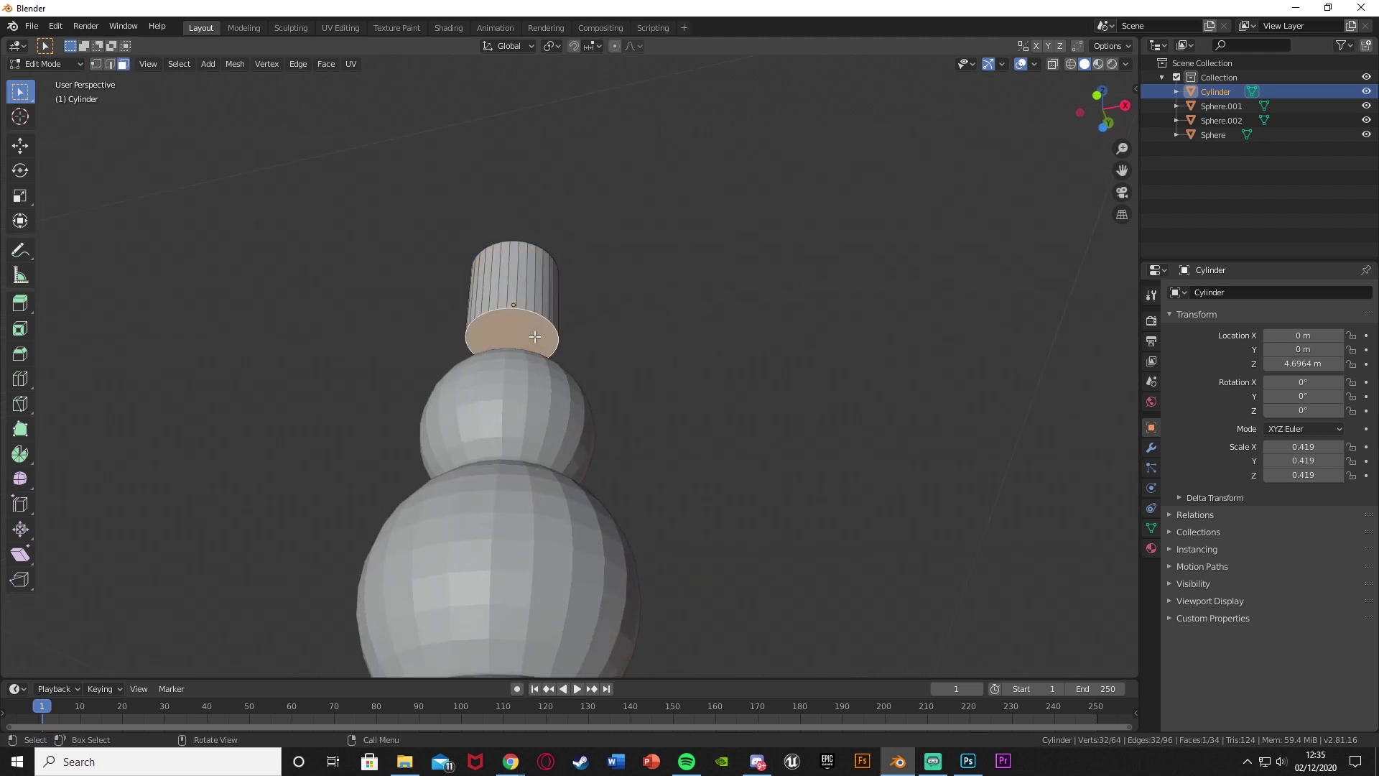
key("e")
right_click(603, 328)
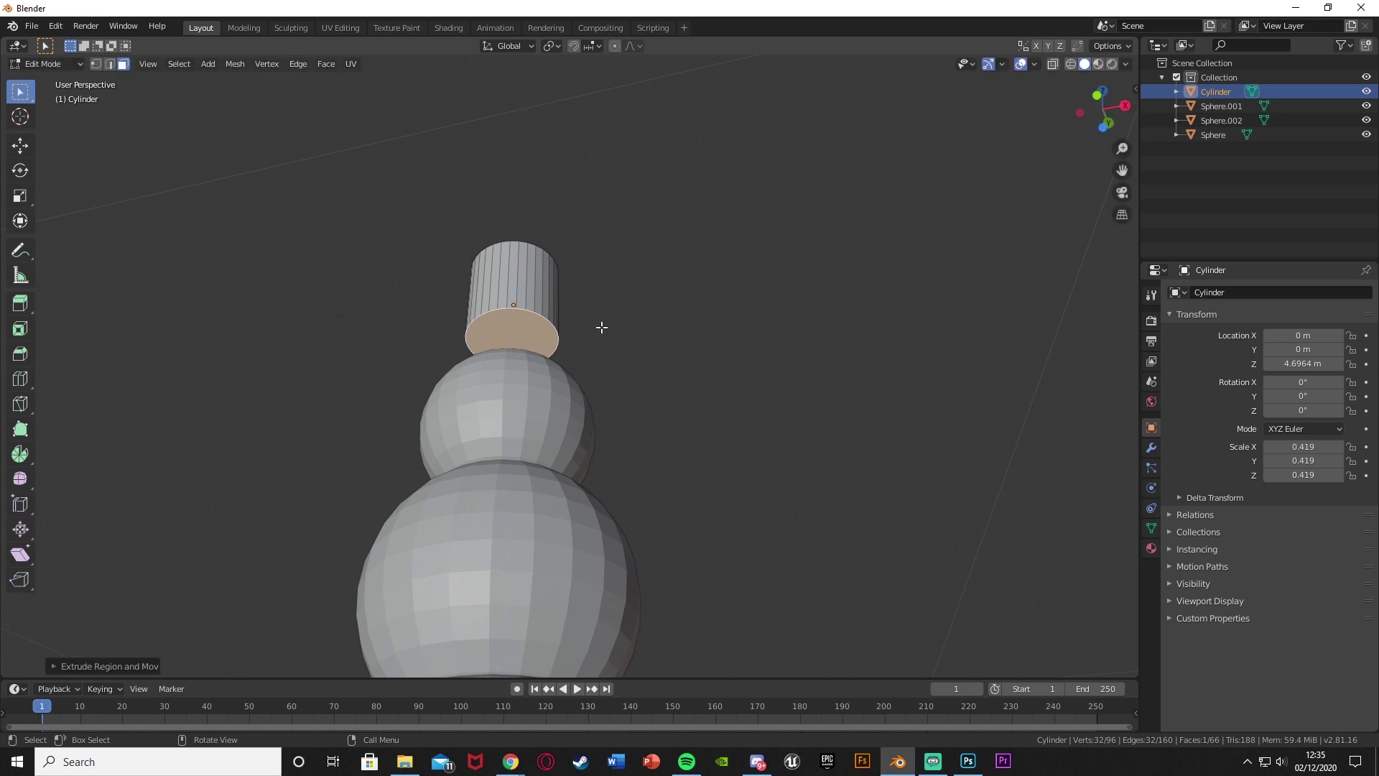
middle_click_drag(602, 329, 693, 339)
key("s")
left_click(714, 395)
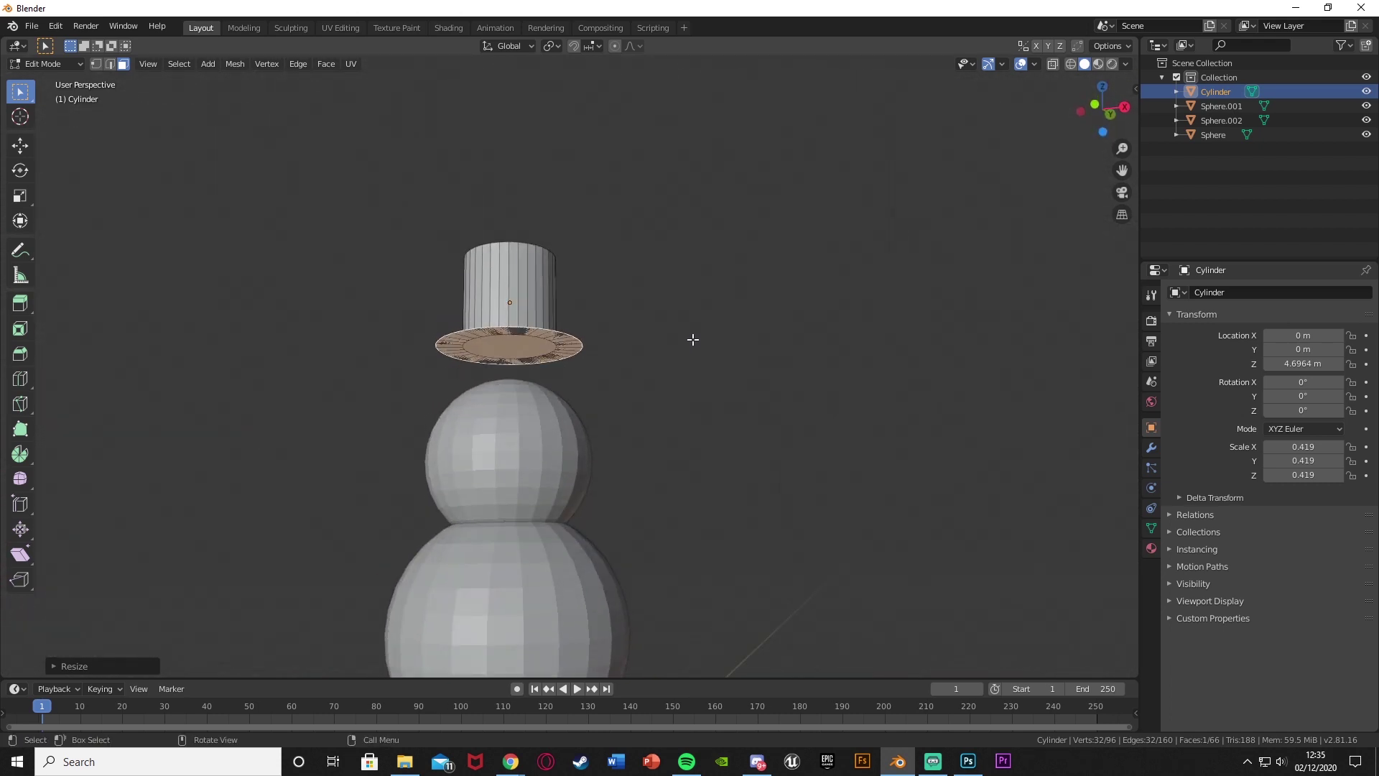
Step: Extrude the brim face downward about 0.17 m to give the brim thickness, and return to Object Mode
key("e")
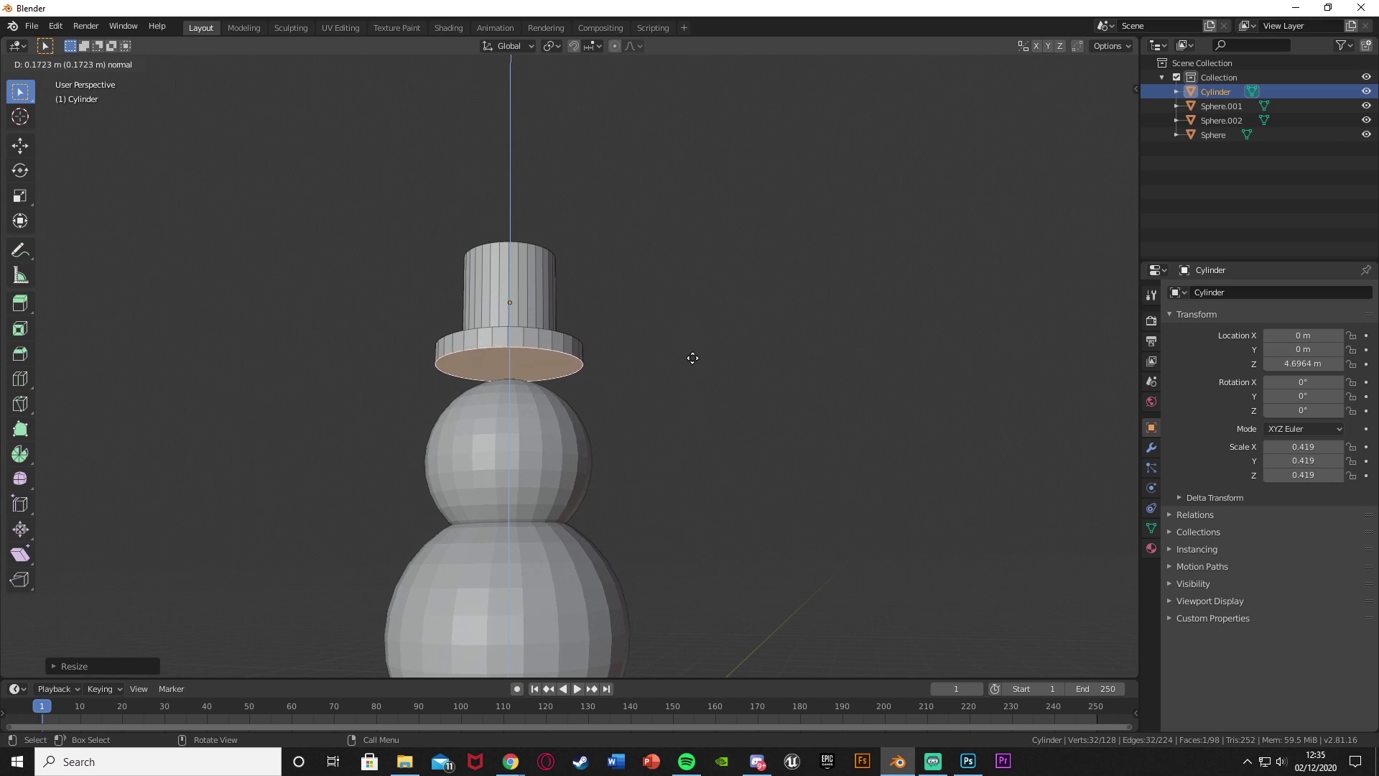
left_click(693, 357)
middle_click_drag(692, 356, 663, 363)
key("Tab")
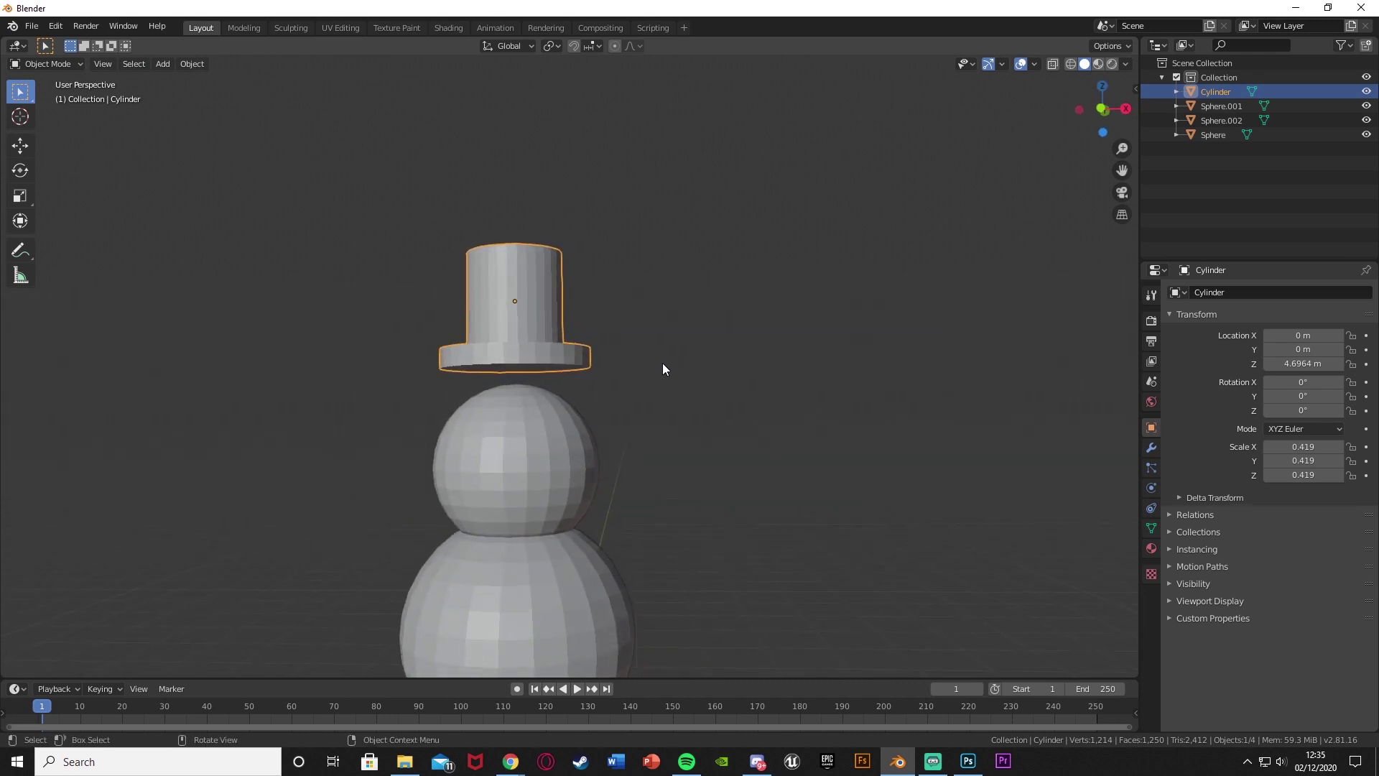
Step: In front view, lower the hat along Z to about 4.46 m so the brim meets the head
key("KP_1")
middle_click_drag(566, 422, 611, 334, "ctrl")
key("g")
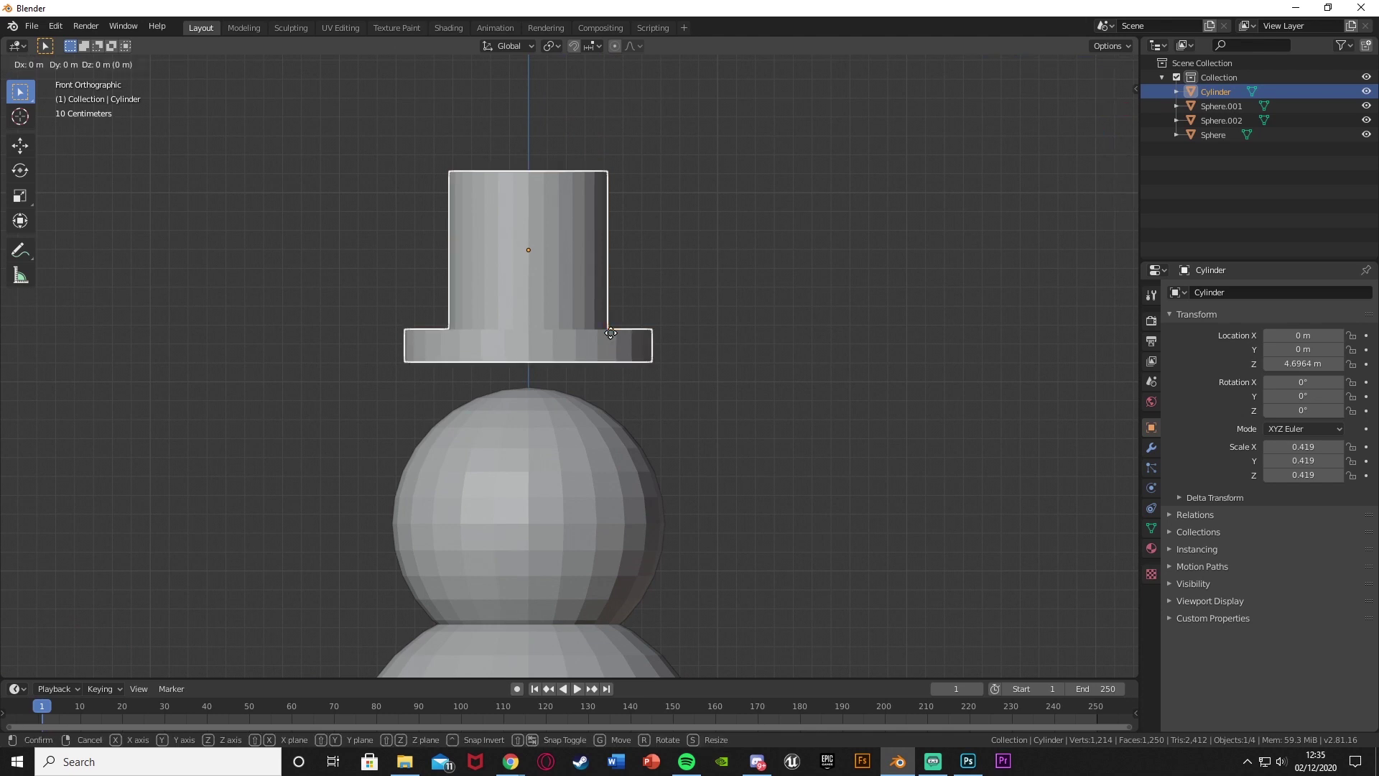
key("z")
key("Return")
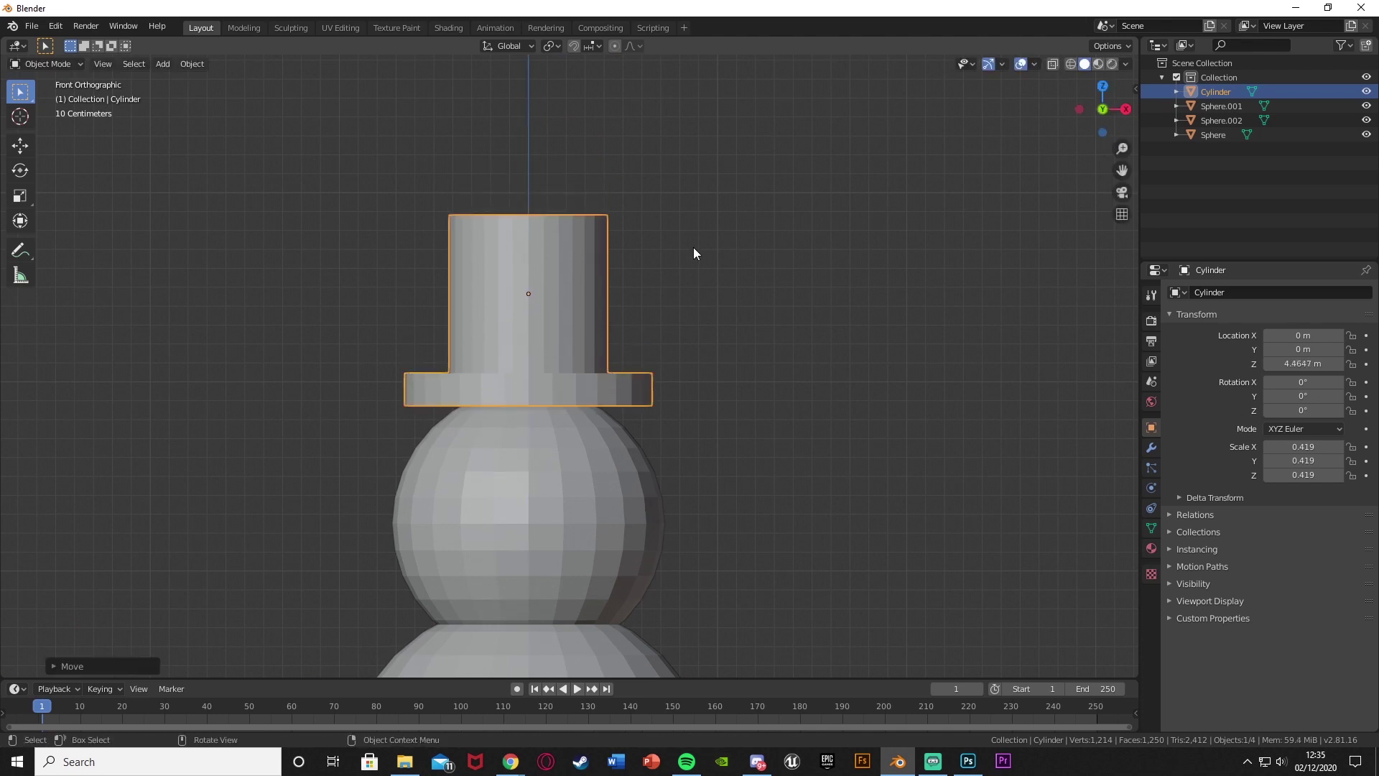
Step: Tilt the hat about 8.9° around Y and reposition it at about X 0.17 m, Z 4.42 m on the head
key("r")
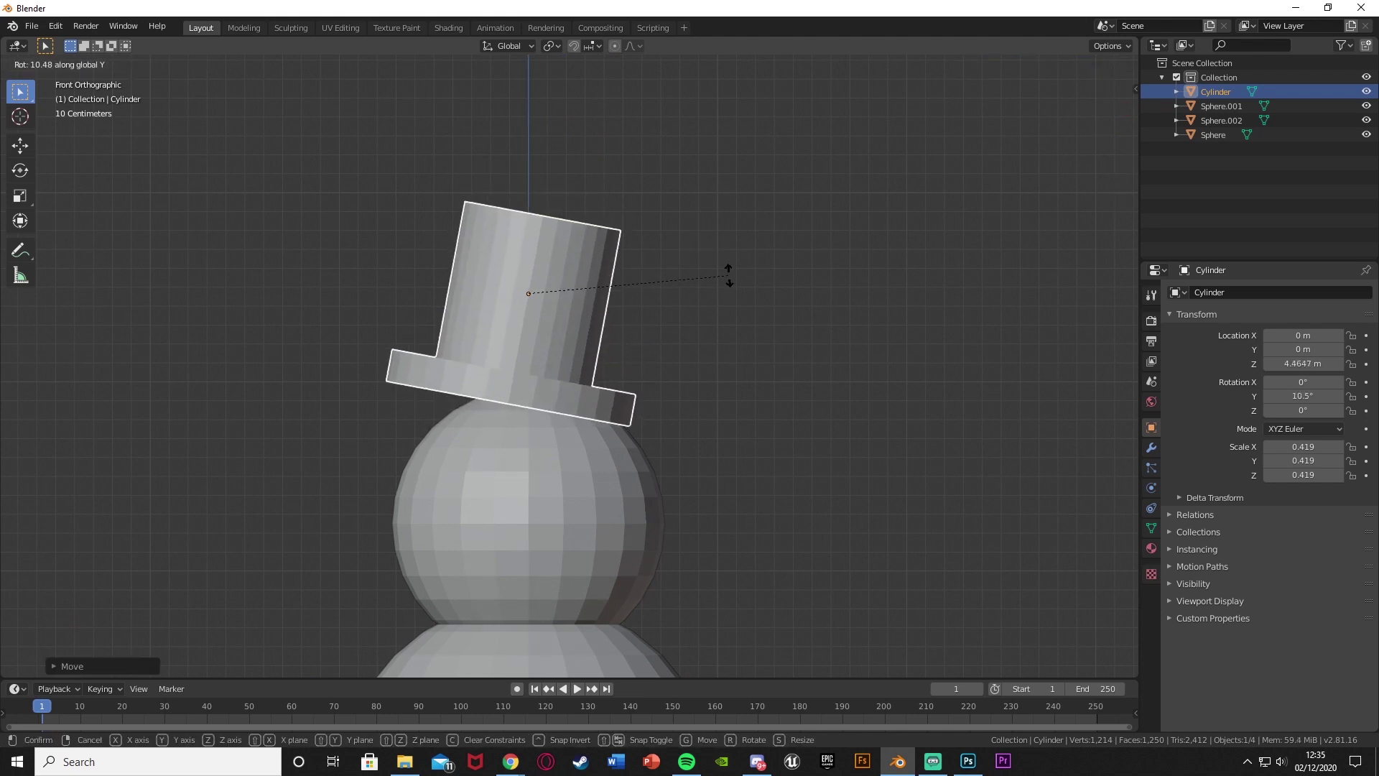
left_click(729, 269)
key("g")
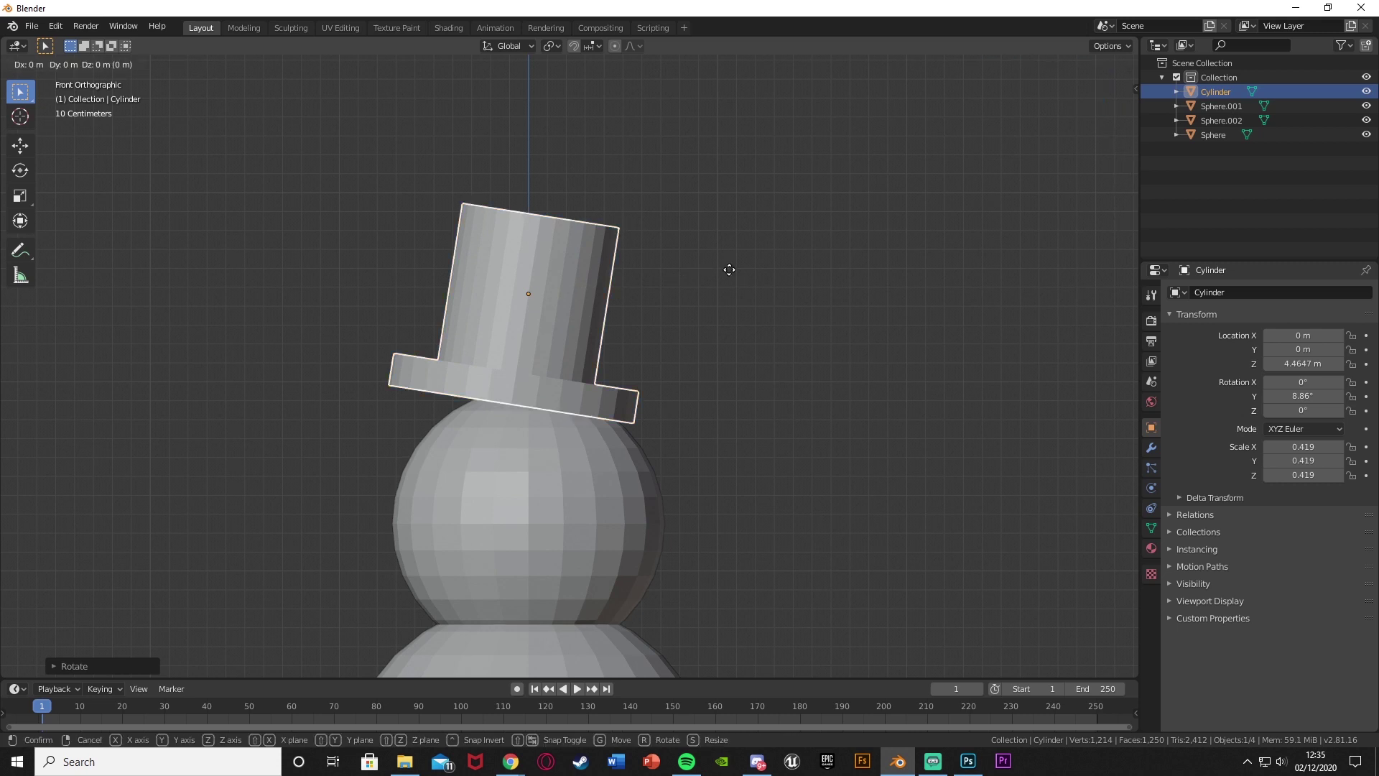
key("x")
left_click(761, 277)
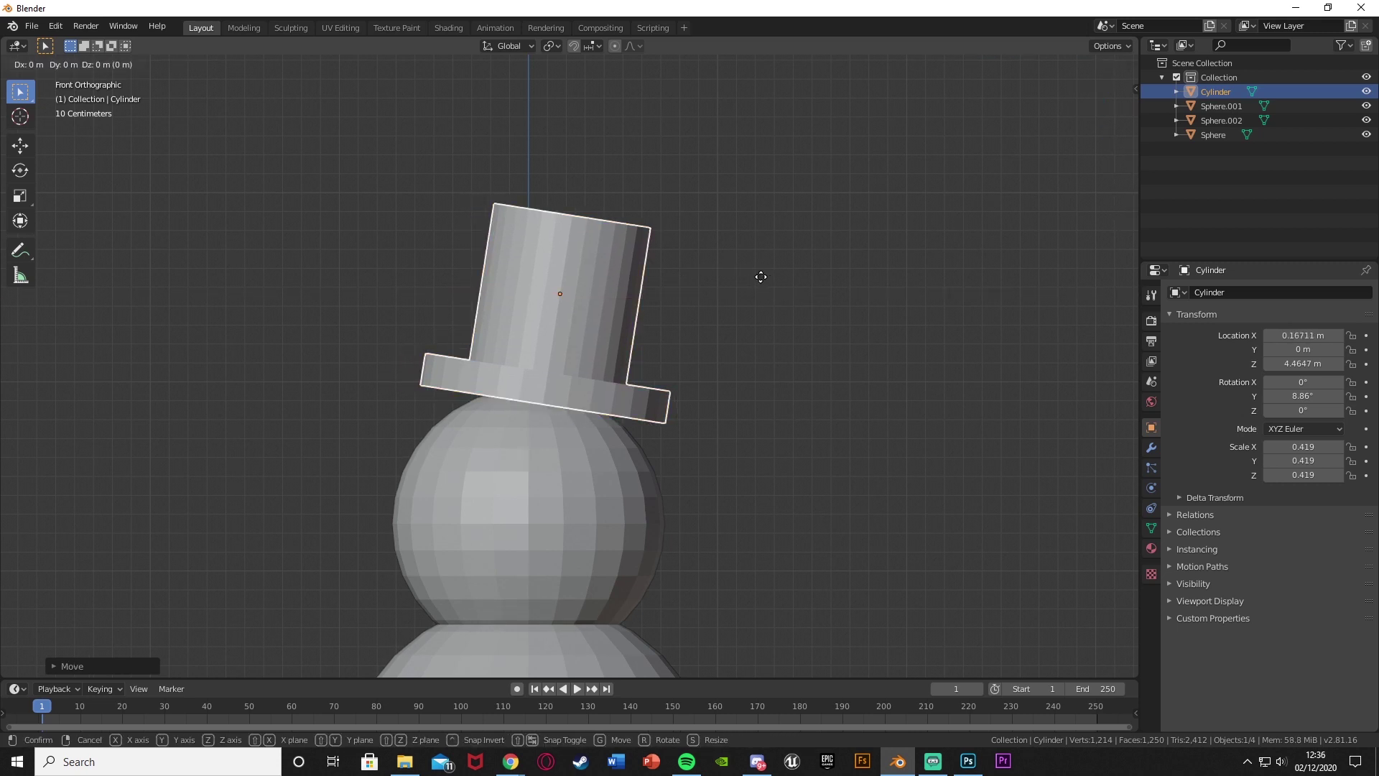
key("z")
left_click(761, 291)
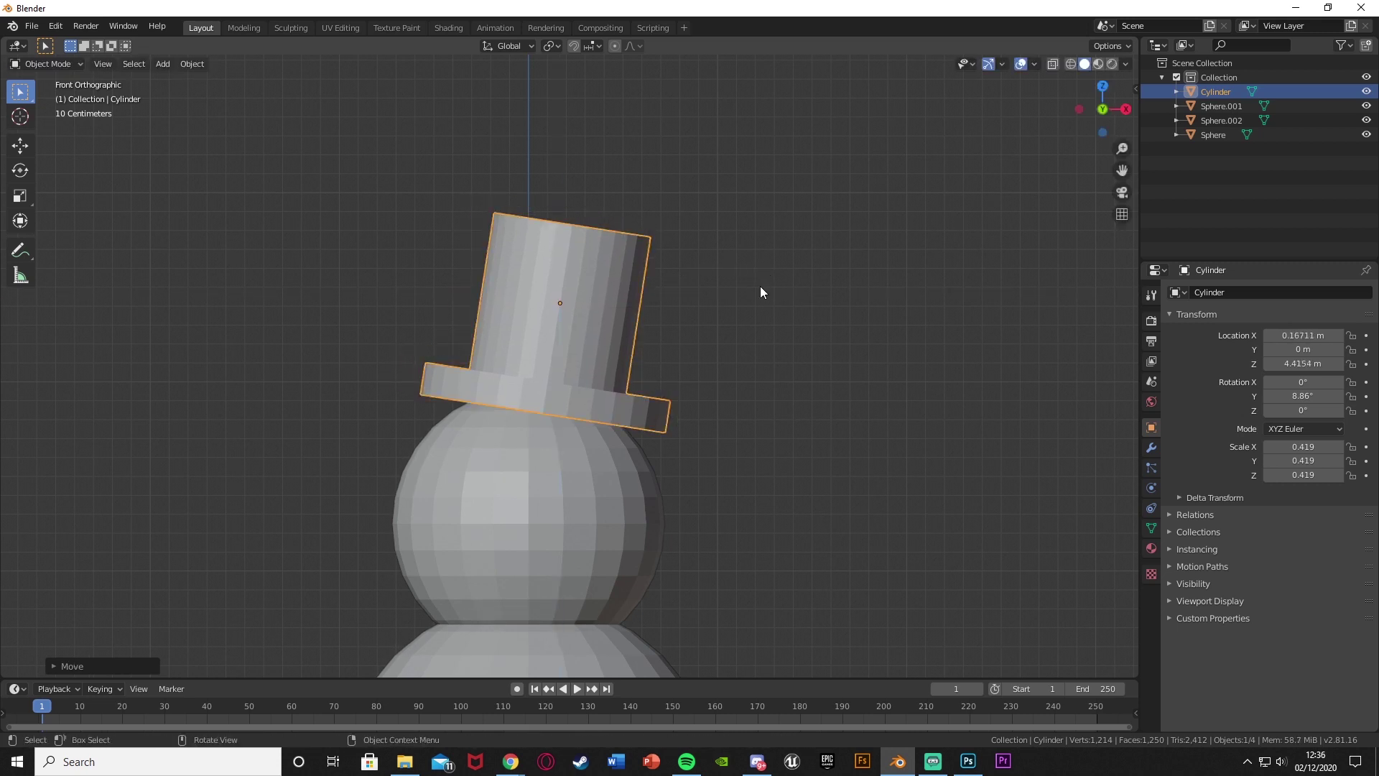
Step: Add a UV sphere for an eye and scale it down uniformly to about 0.134
left_click(758, 441)
middle_click_drag(758, 441, 771, 413)
scroll(716, 448, "down", 5)
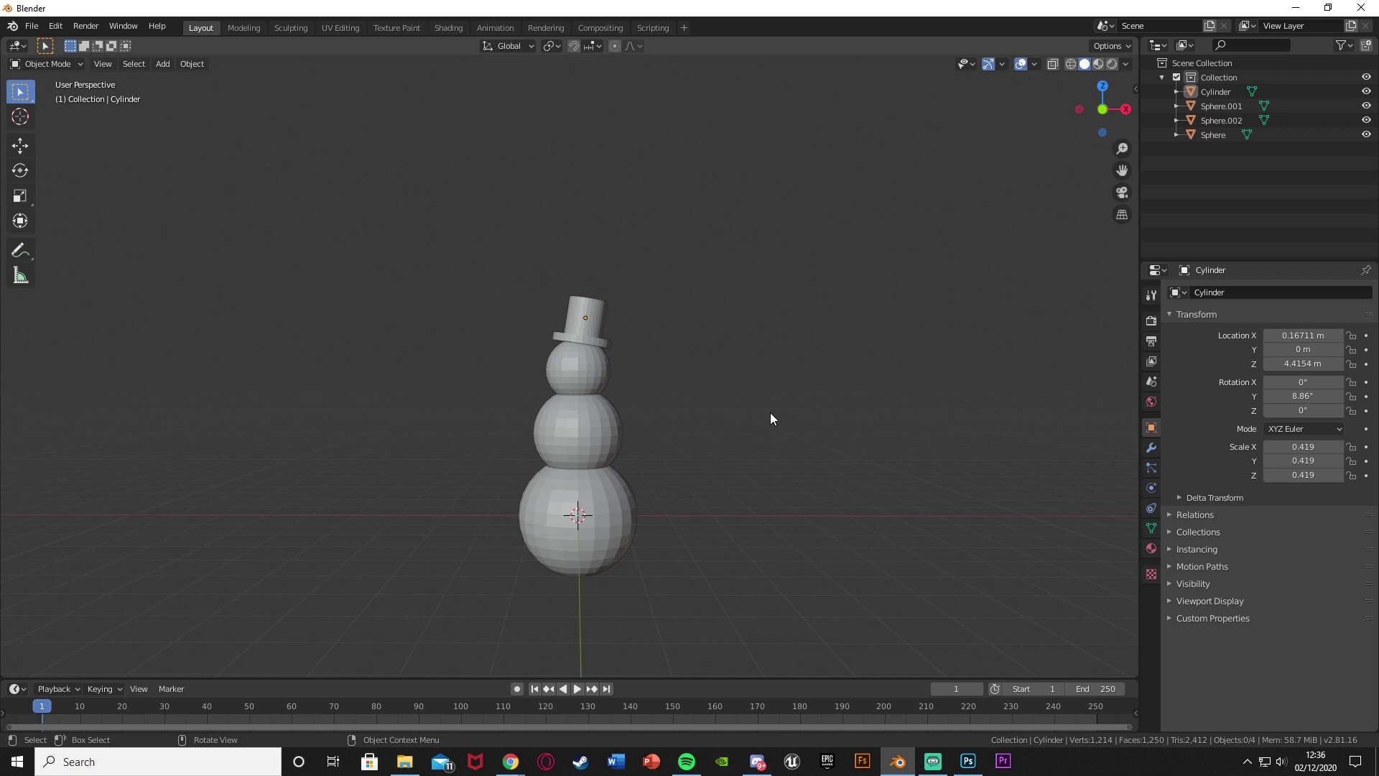
scroll(636, 370, "up", 2)
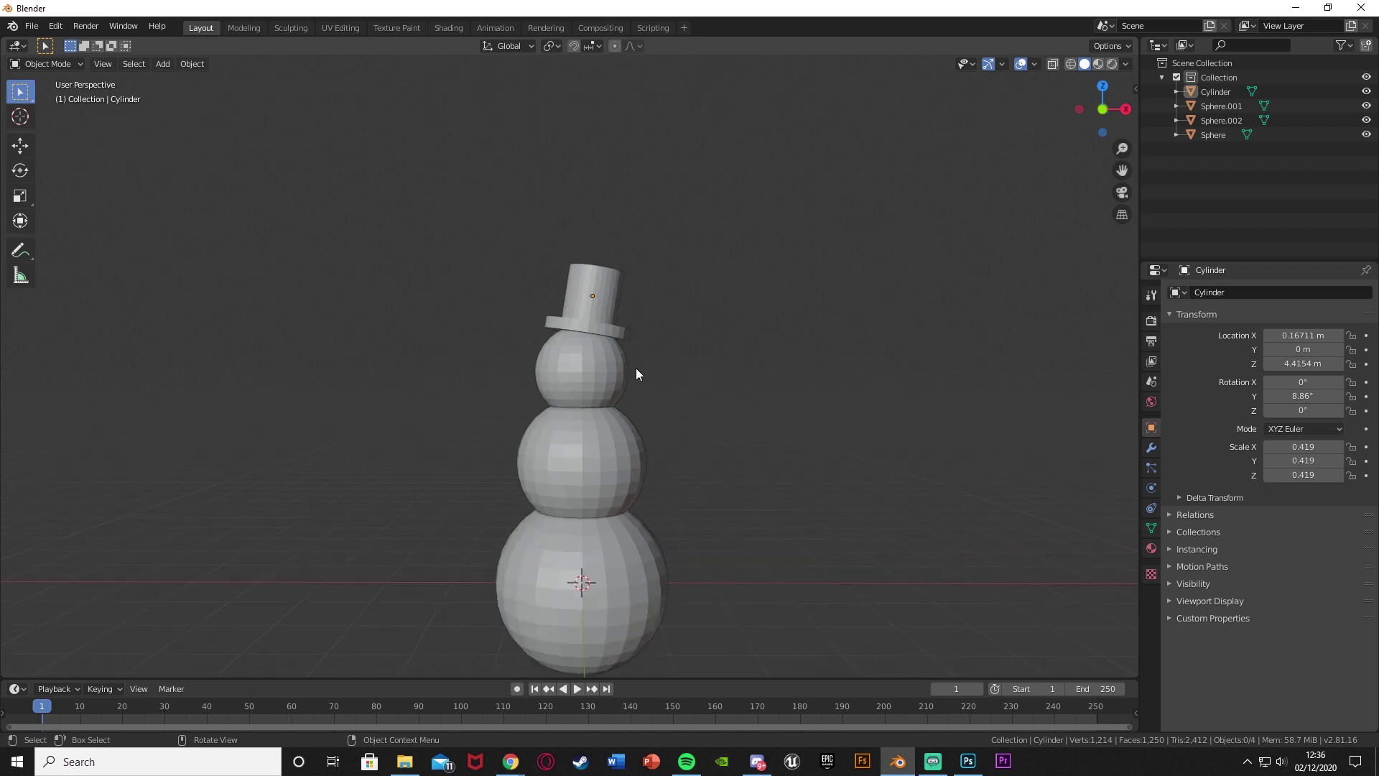
key("shift+a")
mouse_move(635, 368)
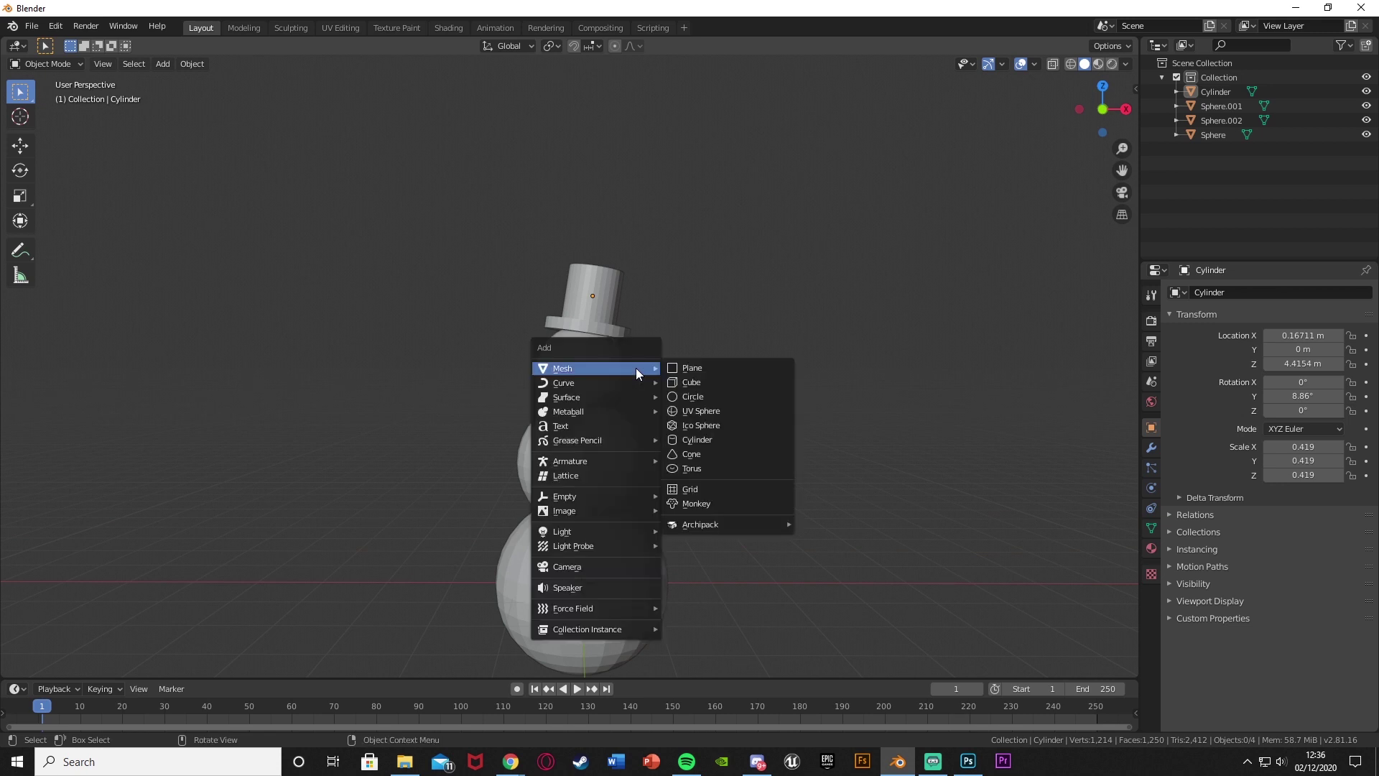
left_click(715, 411)
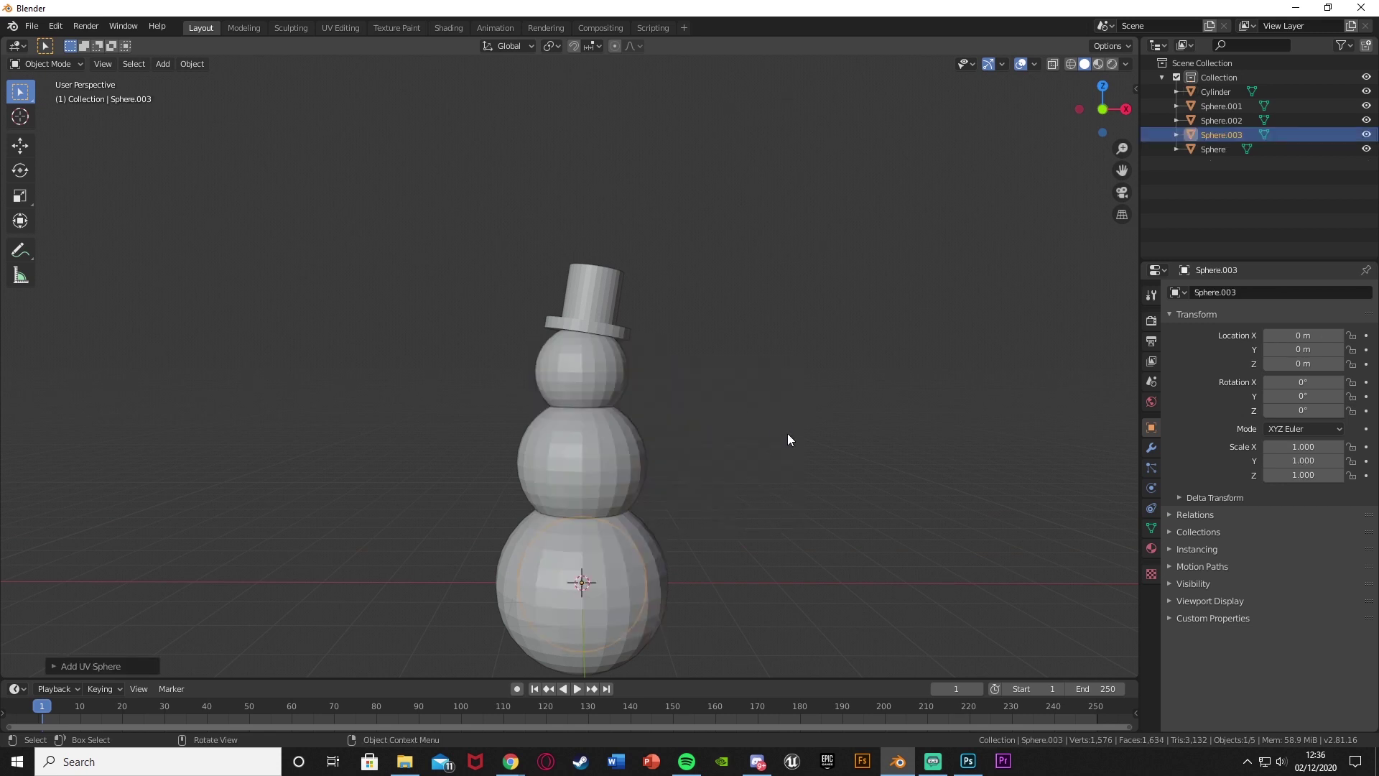
key("s")
left_click(609, 559)
Step: Raise the small eye sphere along Z to about 3.51 m, at eye height in the head
key("g")
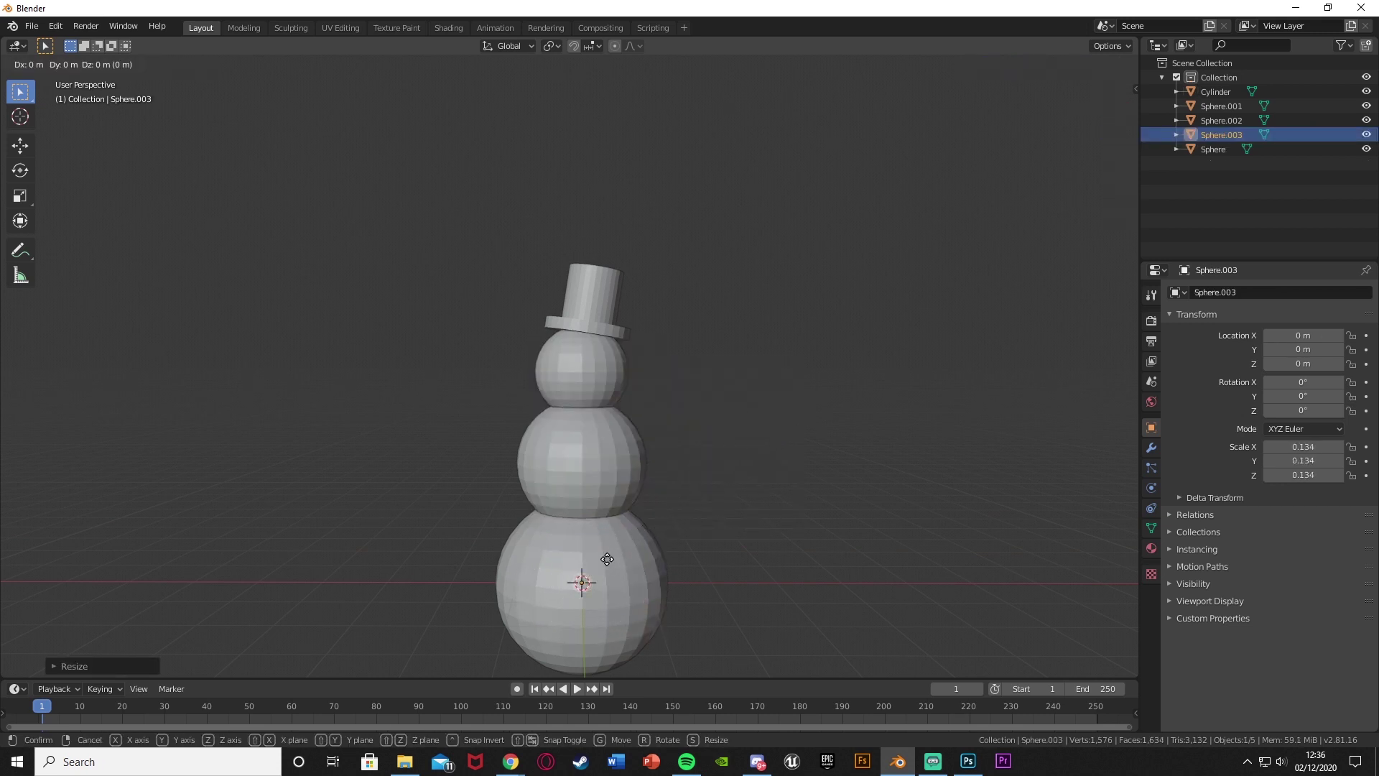
key("z")
left_click(617, 328)
key("g")
key("x")
key("y")
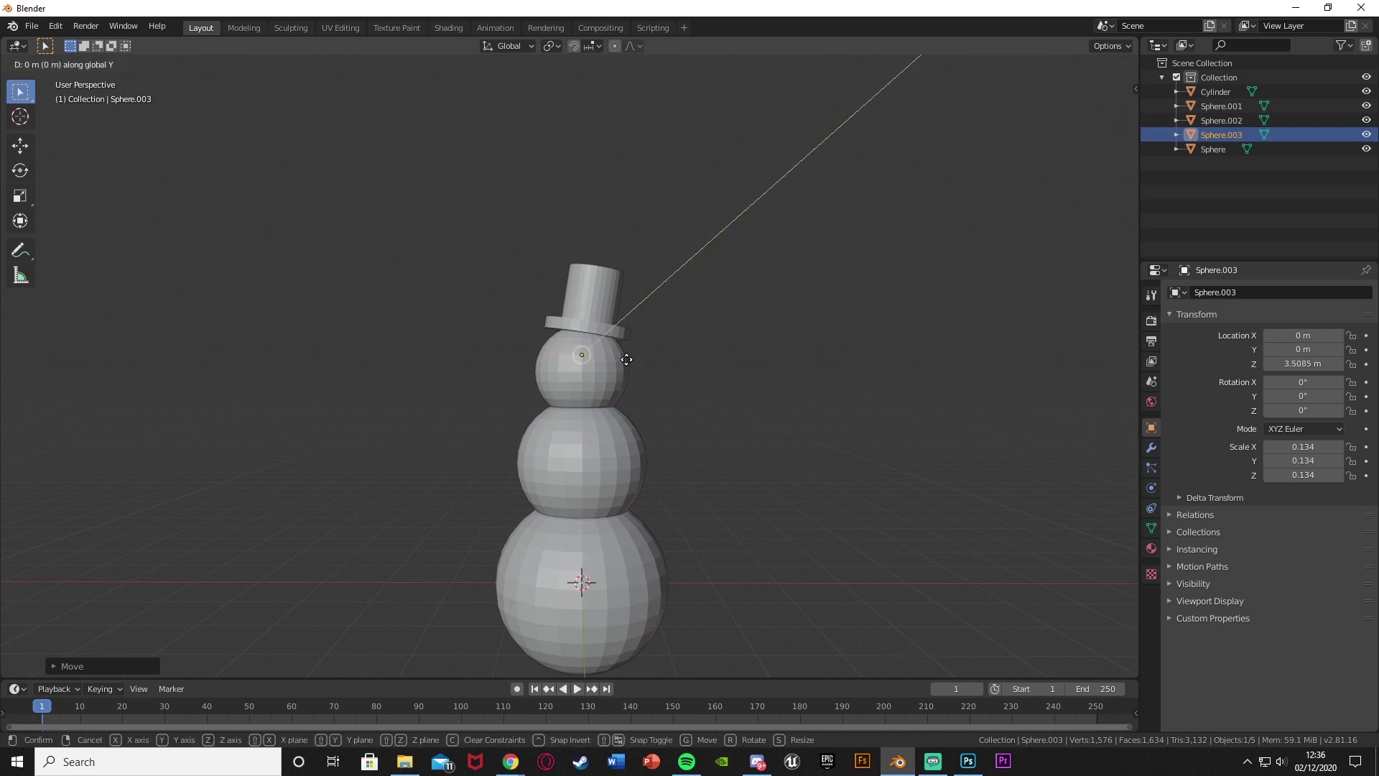
right_click(654, 365)
Step: Move the eye sphere along Y to about -0.72 m, in front of the face, and fine-tune its scale to 0.133
mouse_move(654, 365)
middle_mouse_down()
mouse_move(579, 382)
mouse_move(678, 375)
middle_mouse_up()
key("g")
key("y")
left_click(533, 389)
key("s")
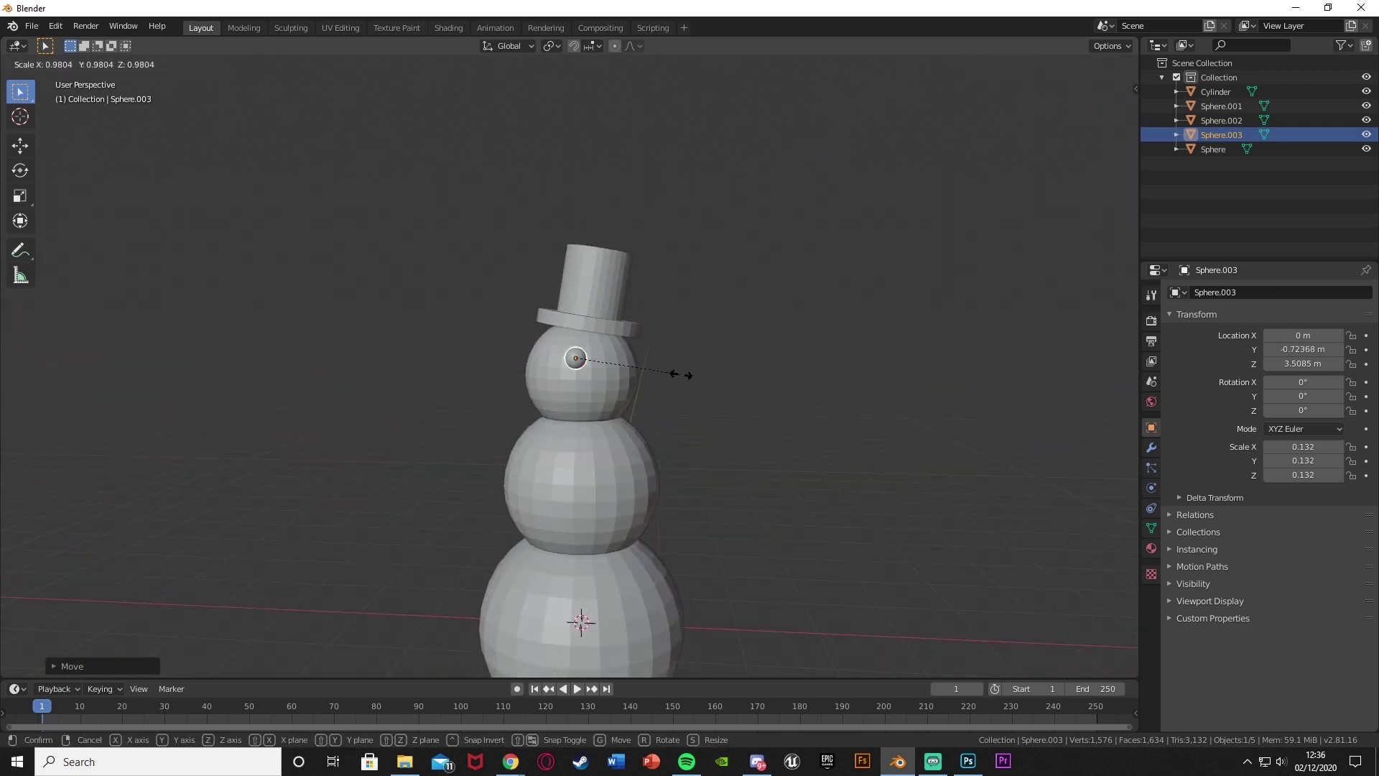
left_click(682, 374)
Step: In front view, shift the eye sphere sideways along X to about -0.29 m
key("KP_1")
key("g")
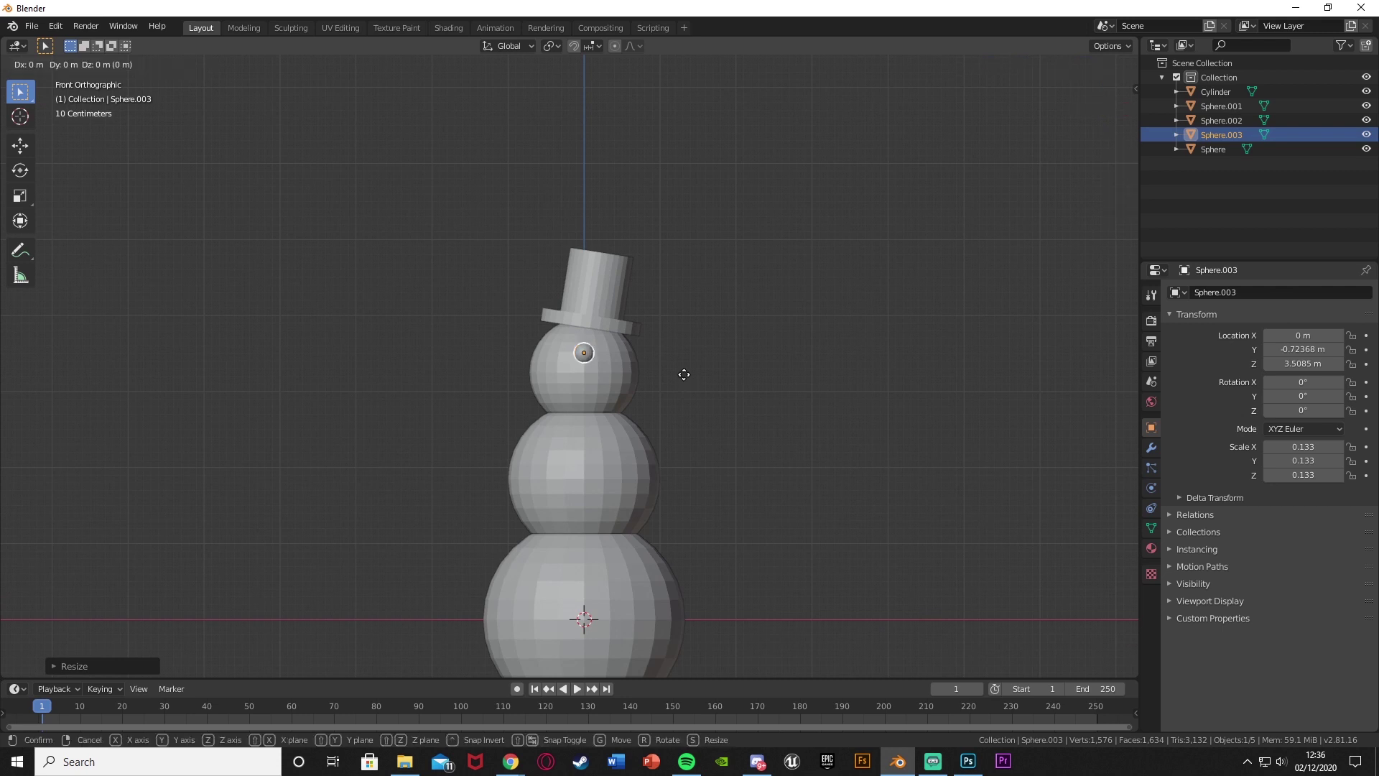
key("x")
left_click(665, 377)
scroll(658, 355, "up", 4)
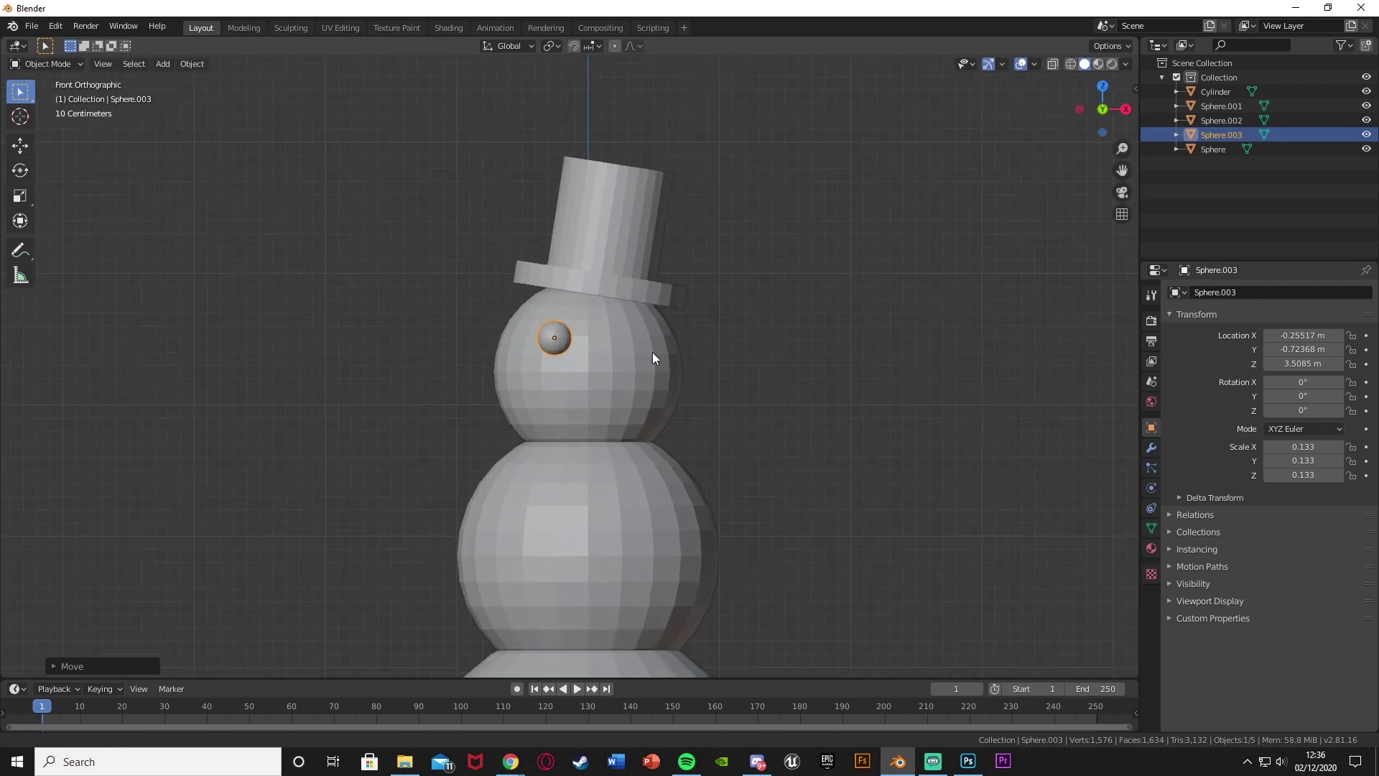
key("g")
left_click(651, 368)
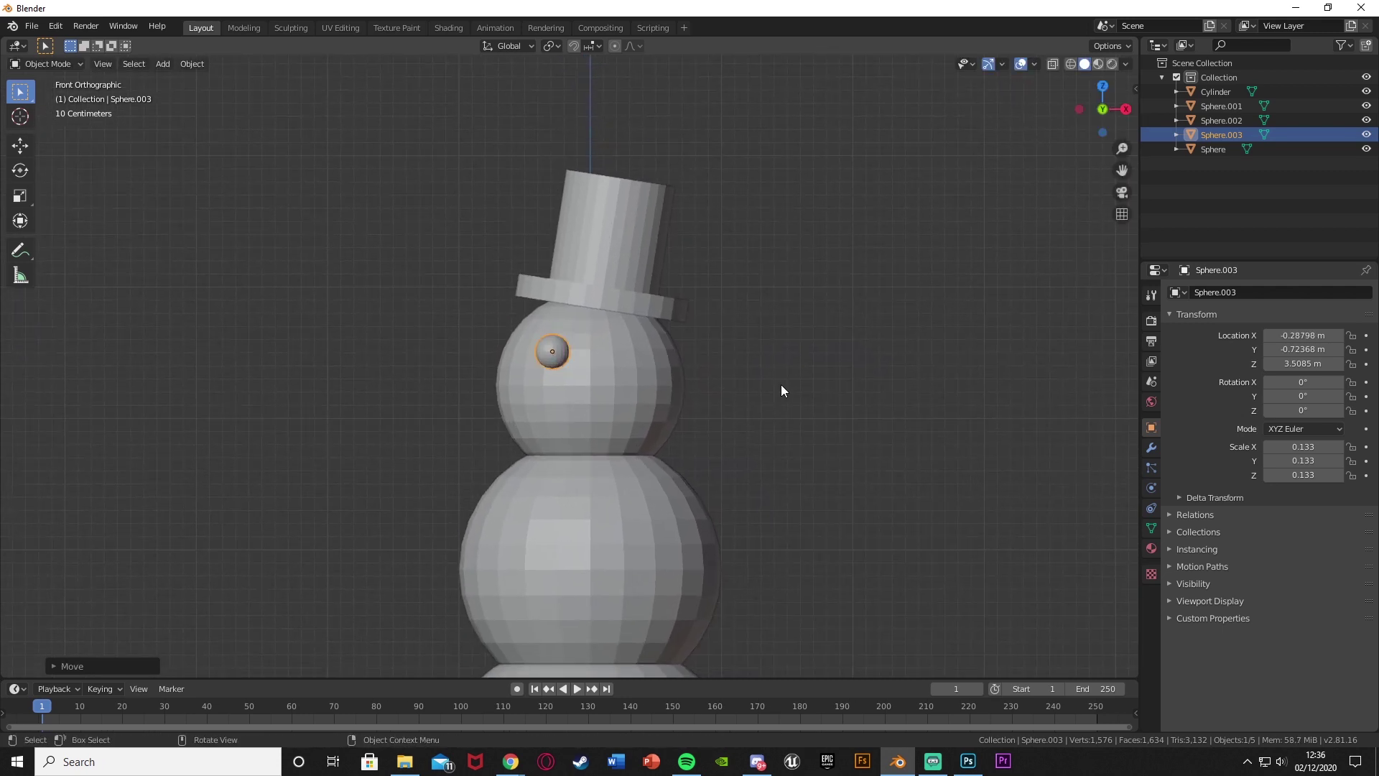
Step: Duplicate the eye sphere and move the copy about 0.57 m along X for the second eye
key("ctrl+c")
key("ctrl+v")
key("g")
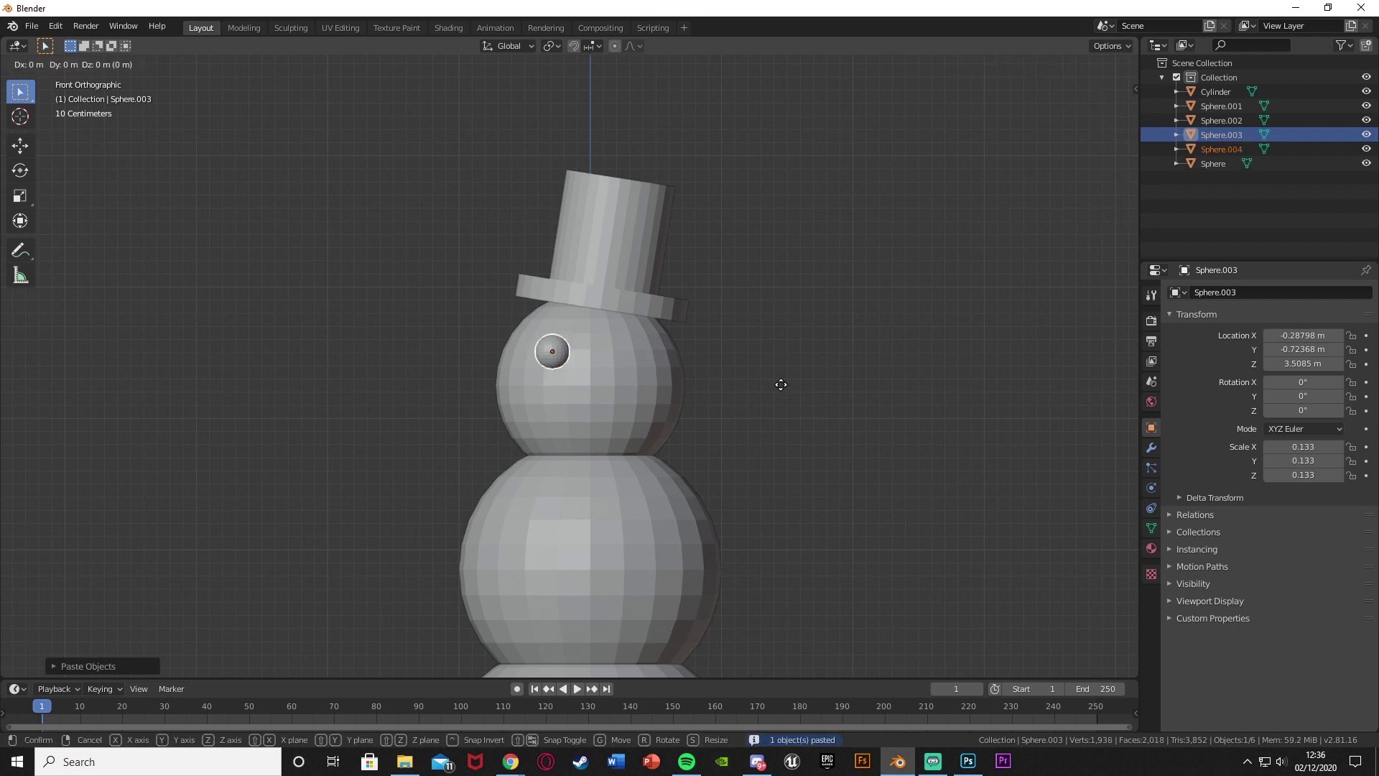
key("x")
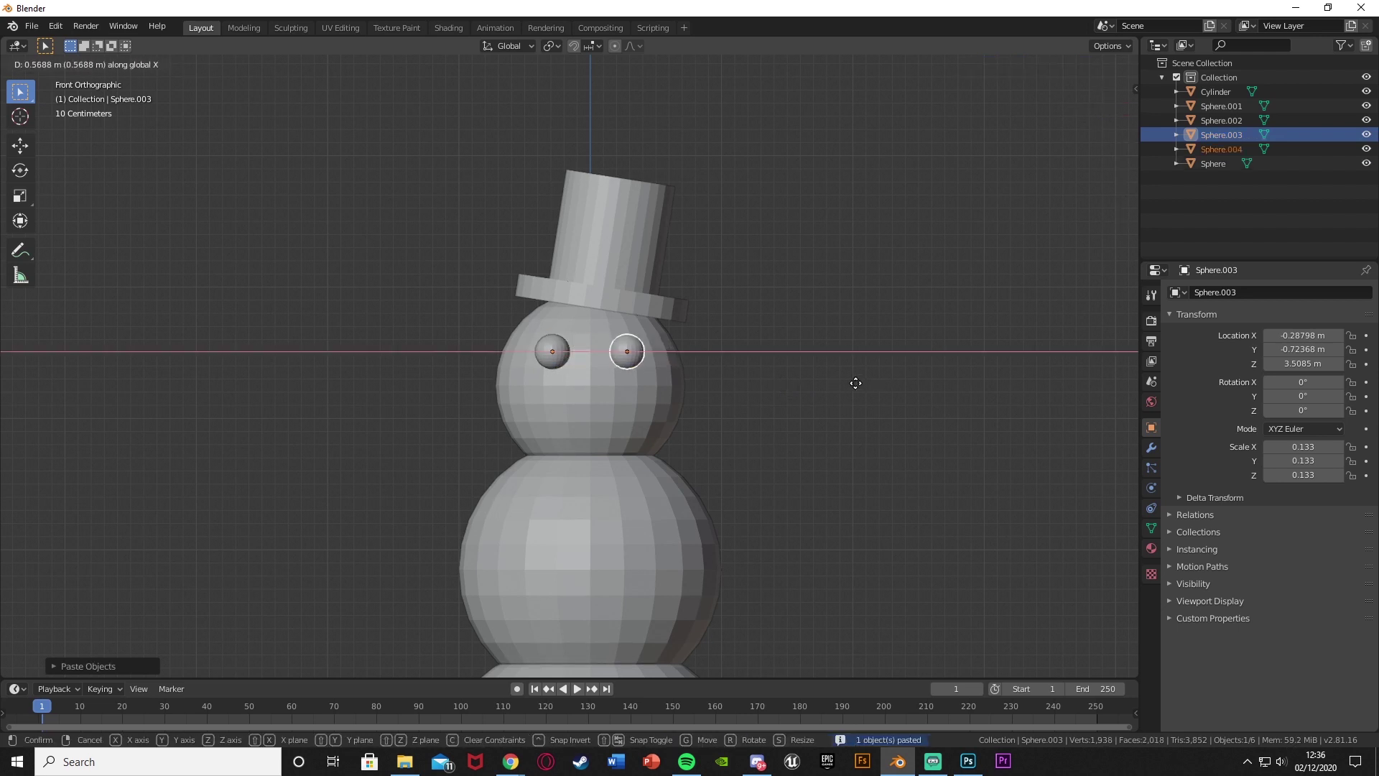
left_click(849, 382)
Step: Select both eyes and push them back along Y to about -0.61 m so they sink into the head
middle_click_drag(849, 383, 592, 374)
left_click(493, 331, "shift")
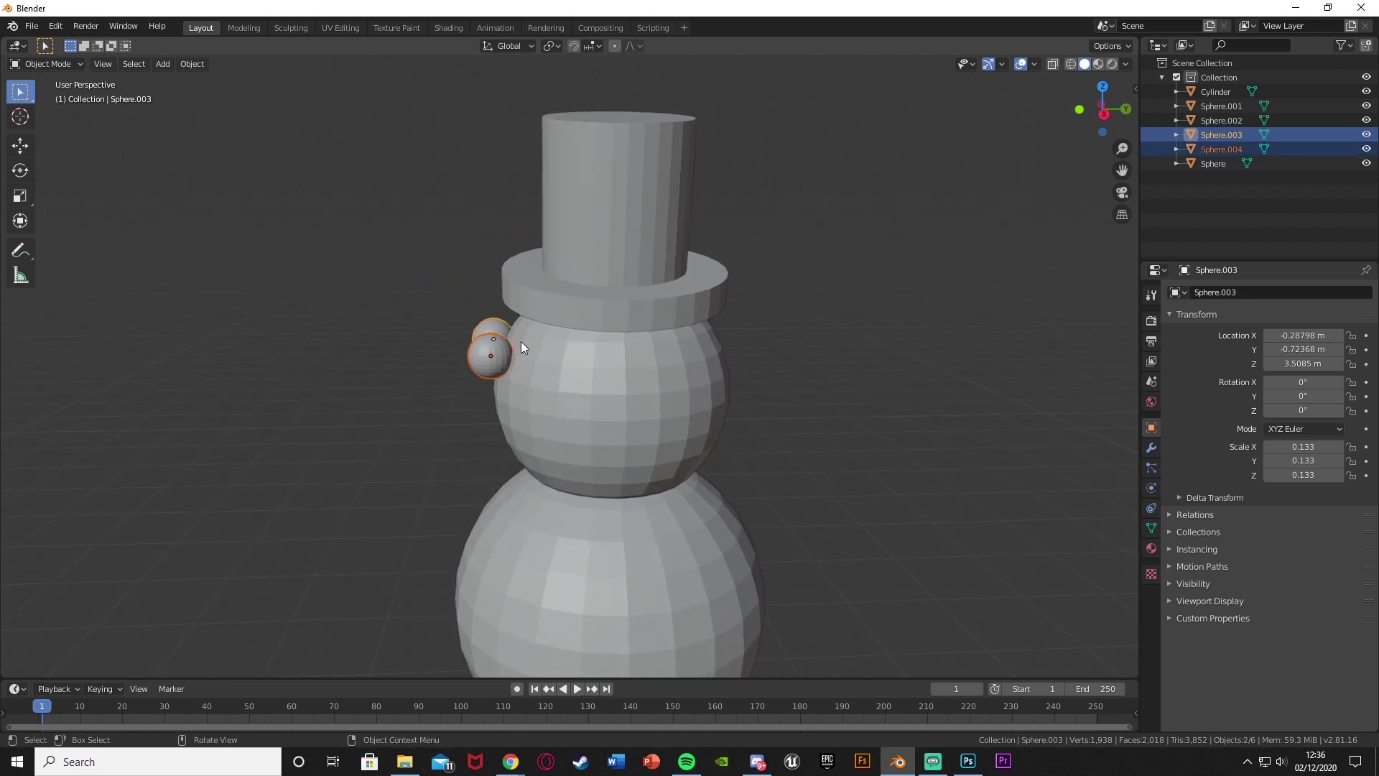
key("g")
key("y")
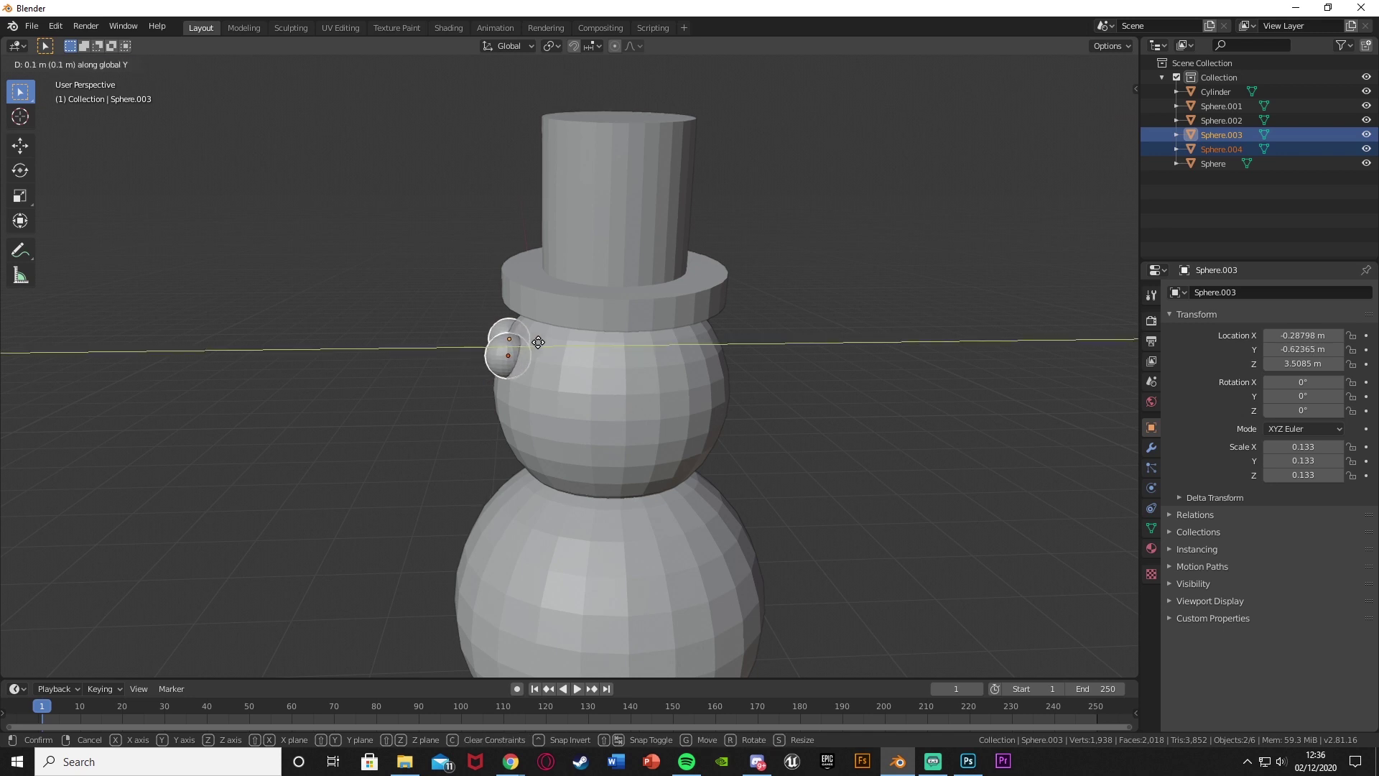
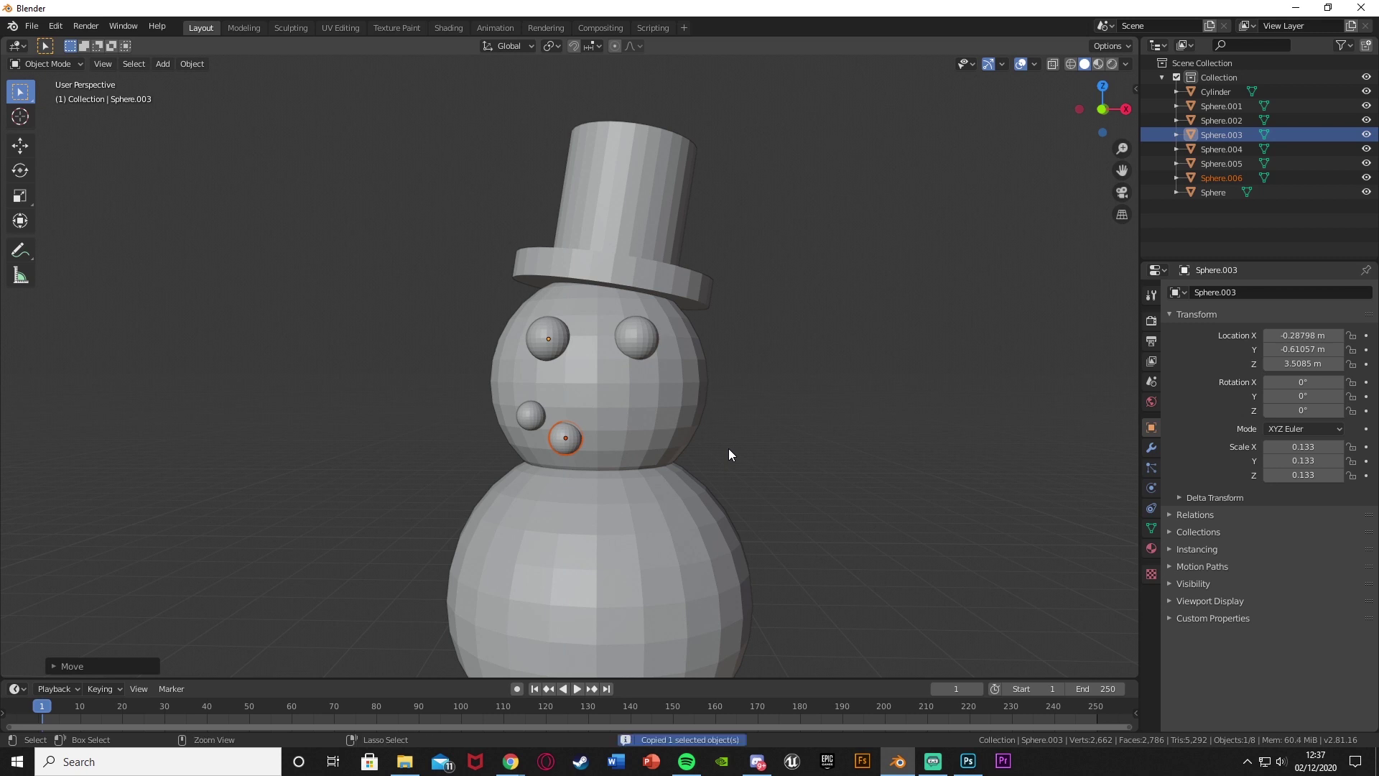
Step: Paste a third mouth sphere, move it about 0.27 m along X, and scale it up to about 0.129
key("ctrl+v")
key("g")
key("x")
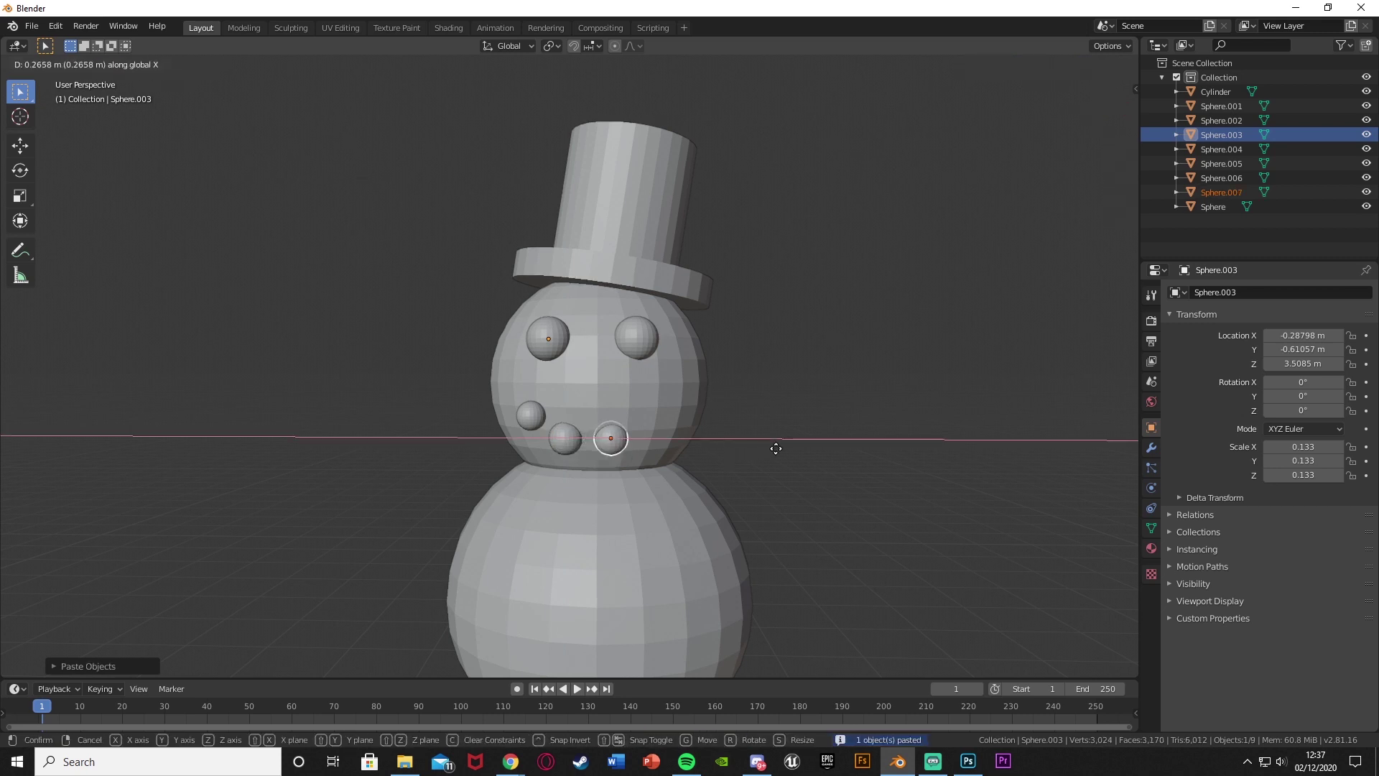
left_click(776, 448)
key("s")
left_click(831, 446)
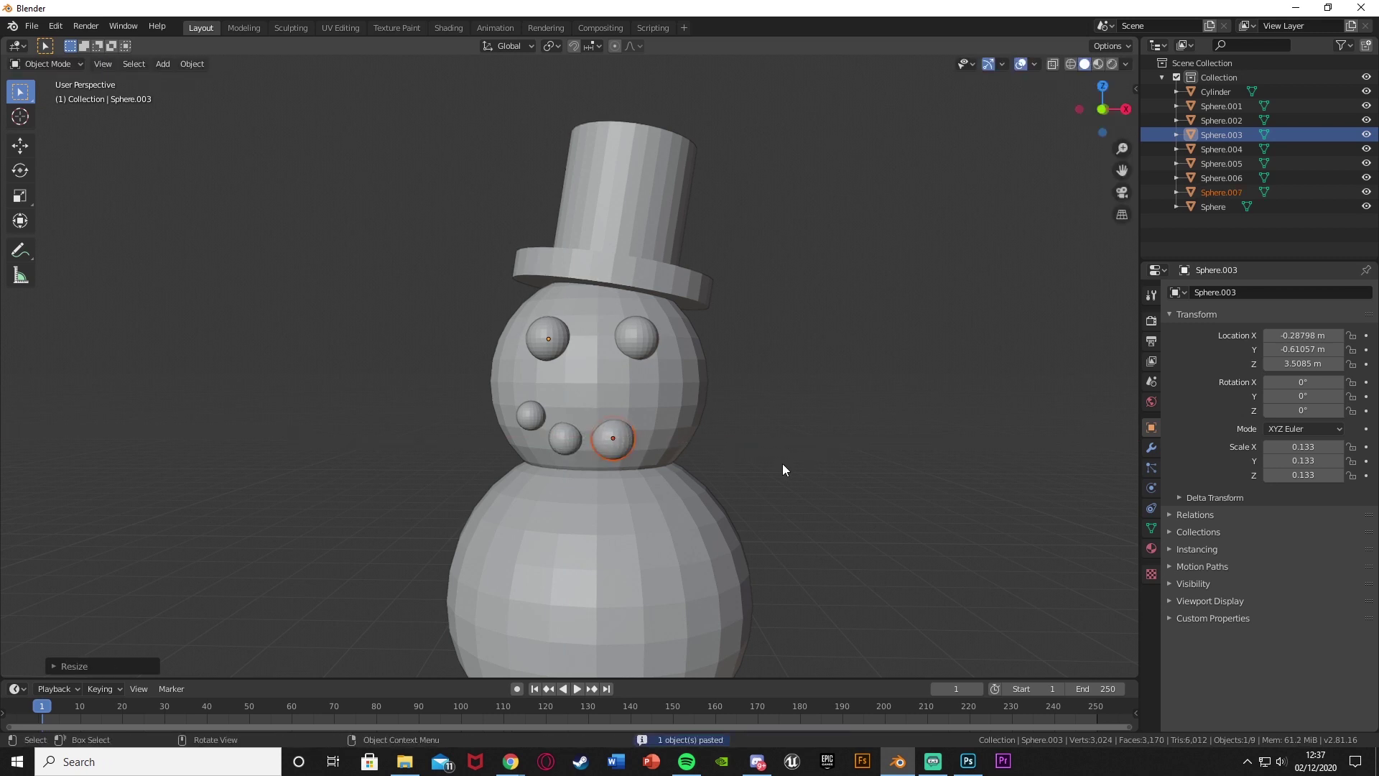
Step: Shift the outermost, smallest mouth sphere along X to about -0.42 m
middle_click_drag(782, 463, 715, 467)
left_click(534, 417)
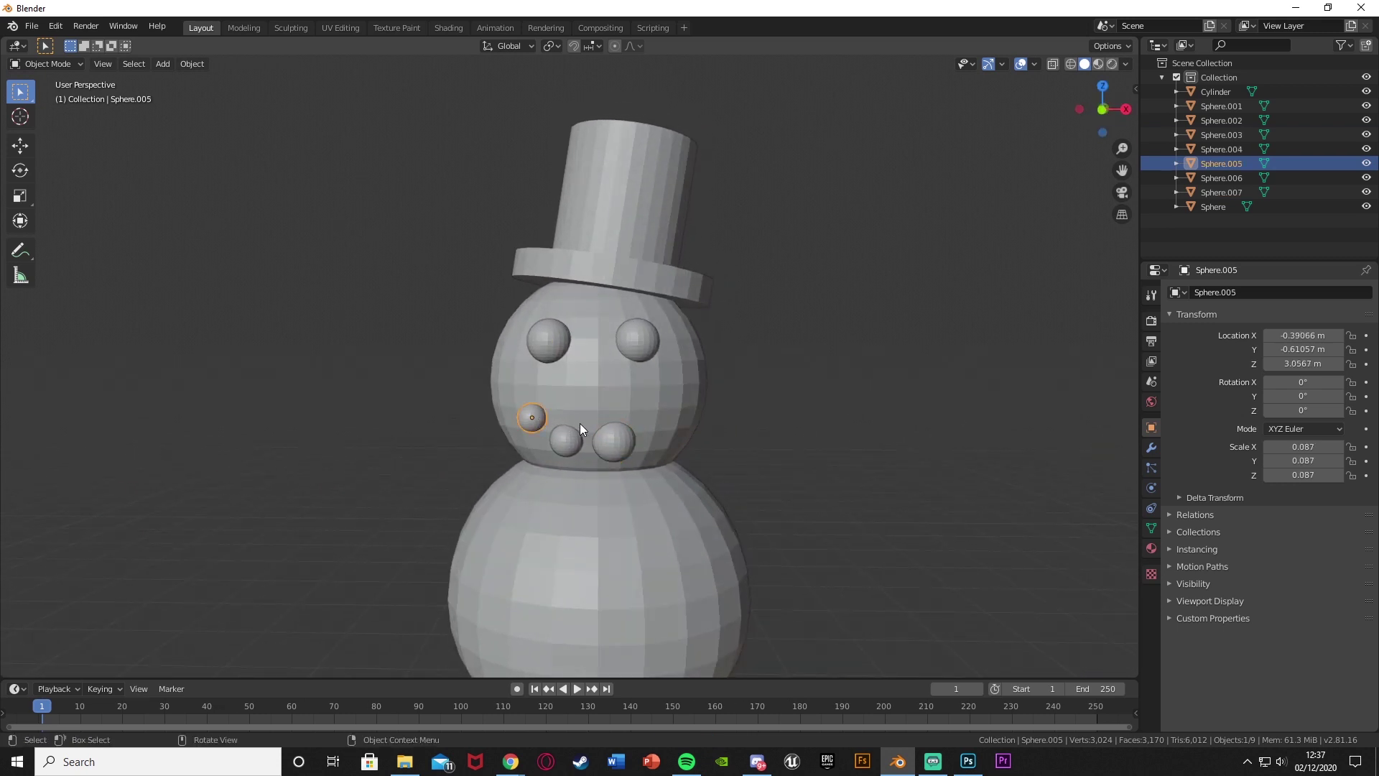
middle_click_drag(580, 424, 592, 421)
key("g")
key("x")
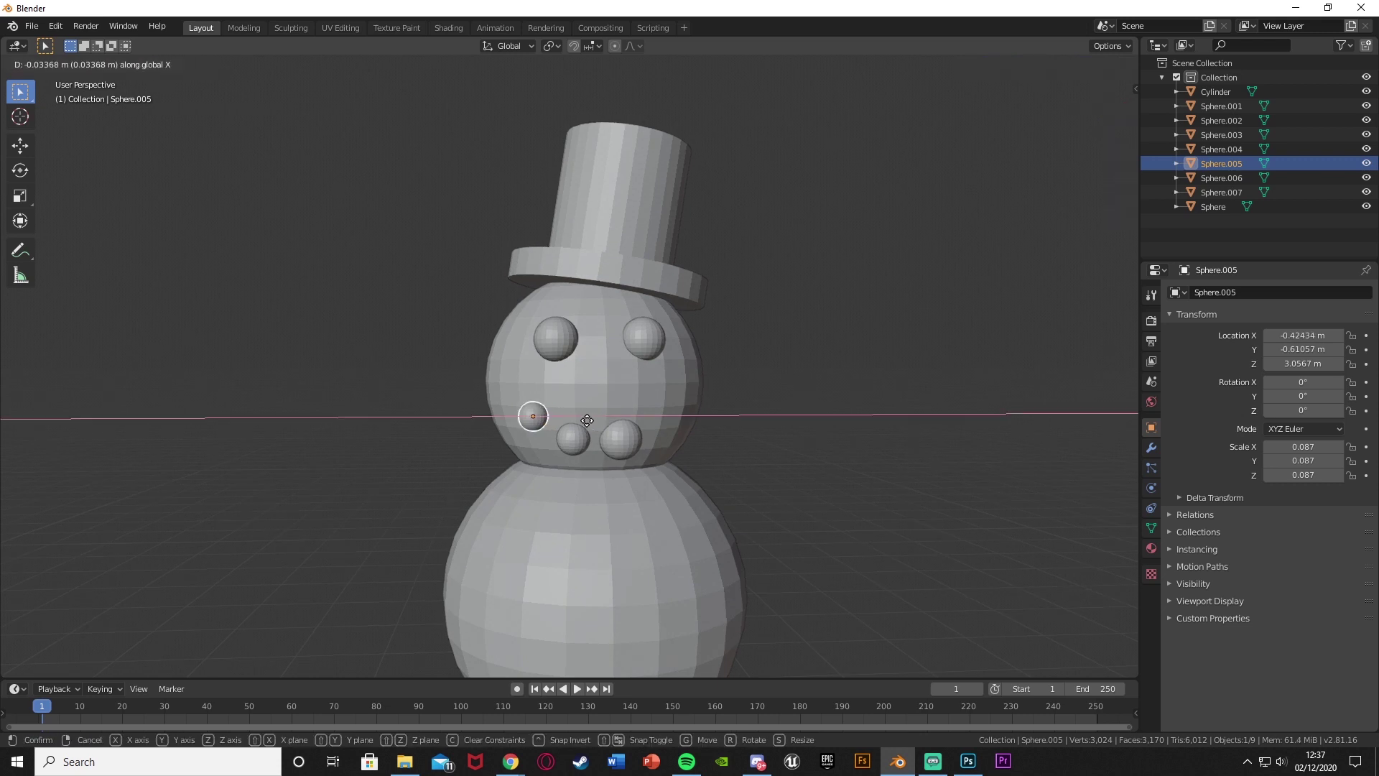
left_click(587, 420)
Step: Nudge the second mouth sphere slightly along negative X, closer to the outermost one
left_click(583, 438)
key("g")
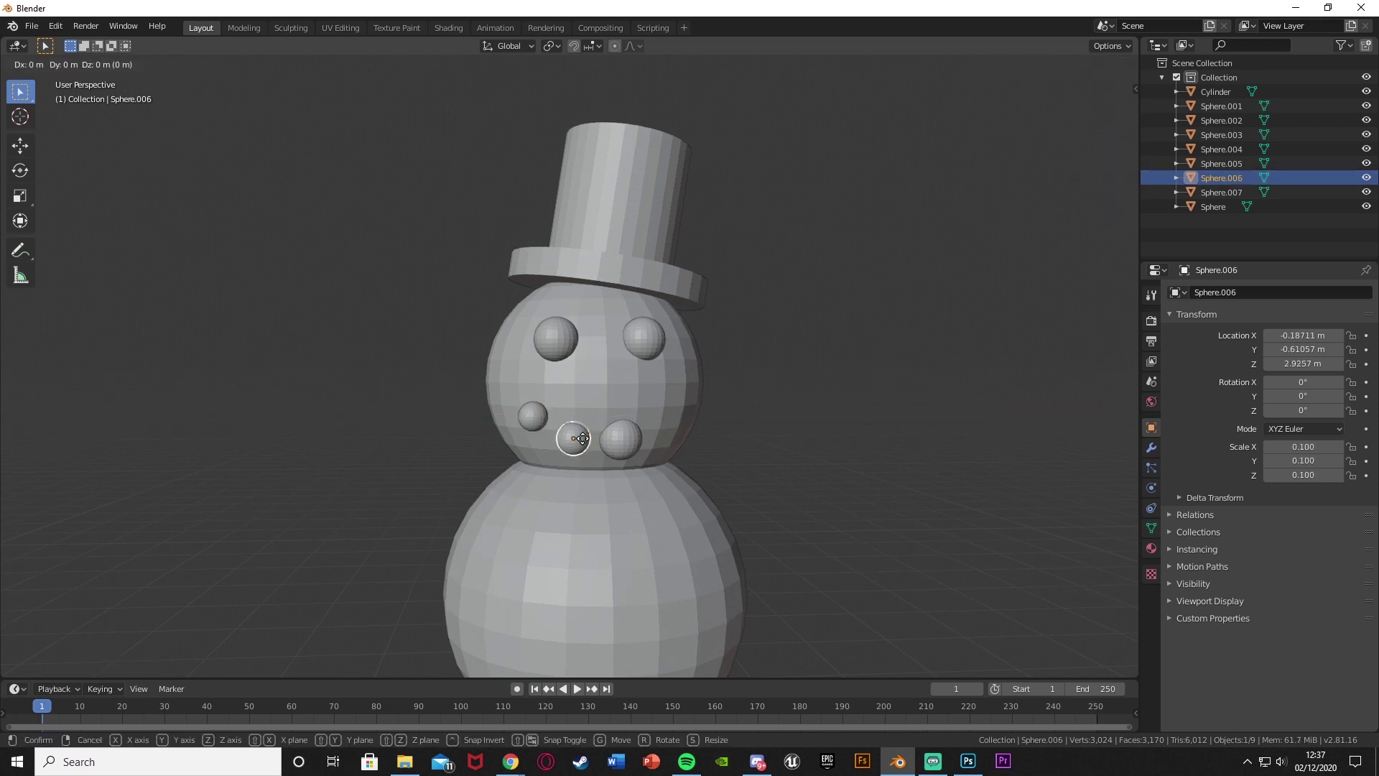
key("x")
left_click(577, 439)
Step: Shift the largest mouth sphere along X to about 0.06 m, closer to its smaller neighbour
left_click(625, 440)
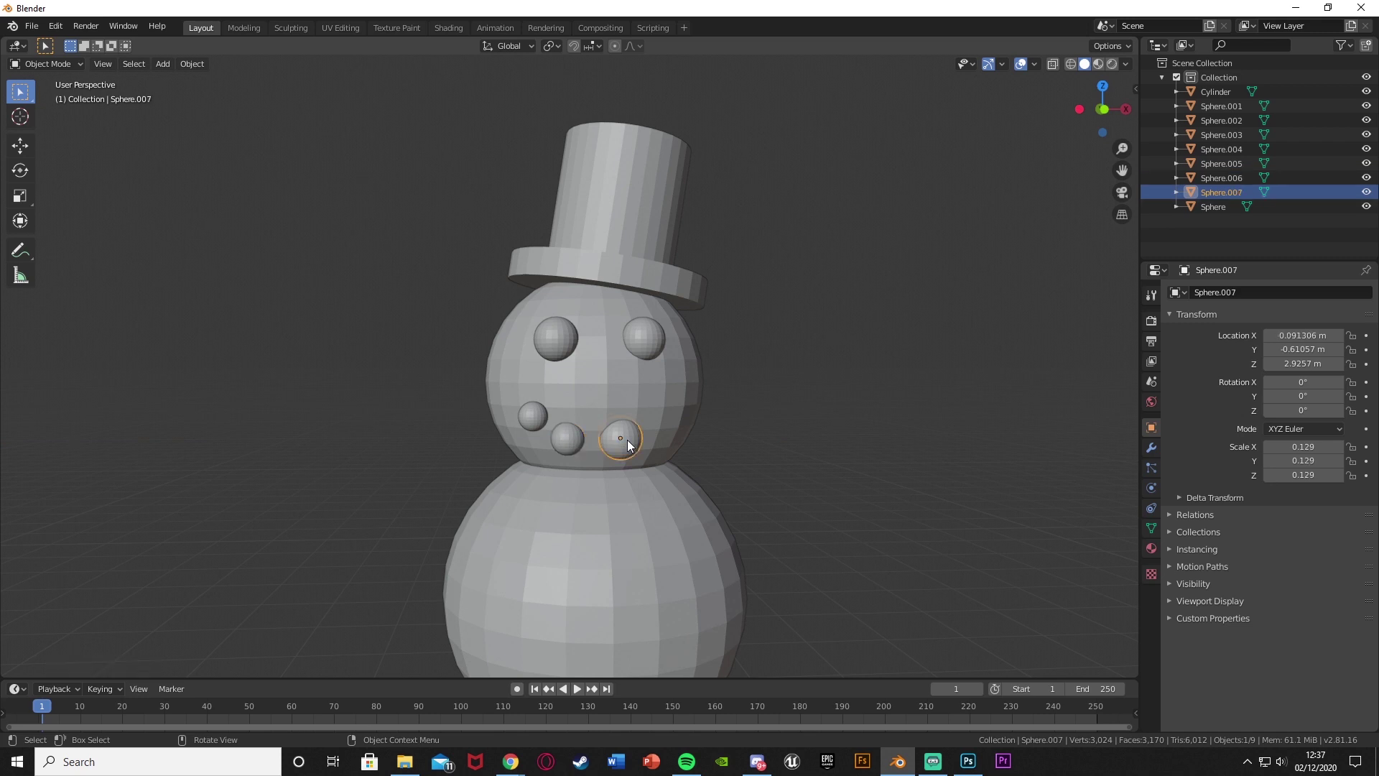
key("g")
key("x")
left_click(622, 441)
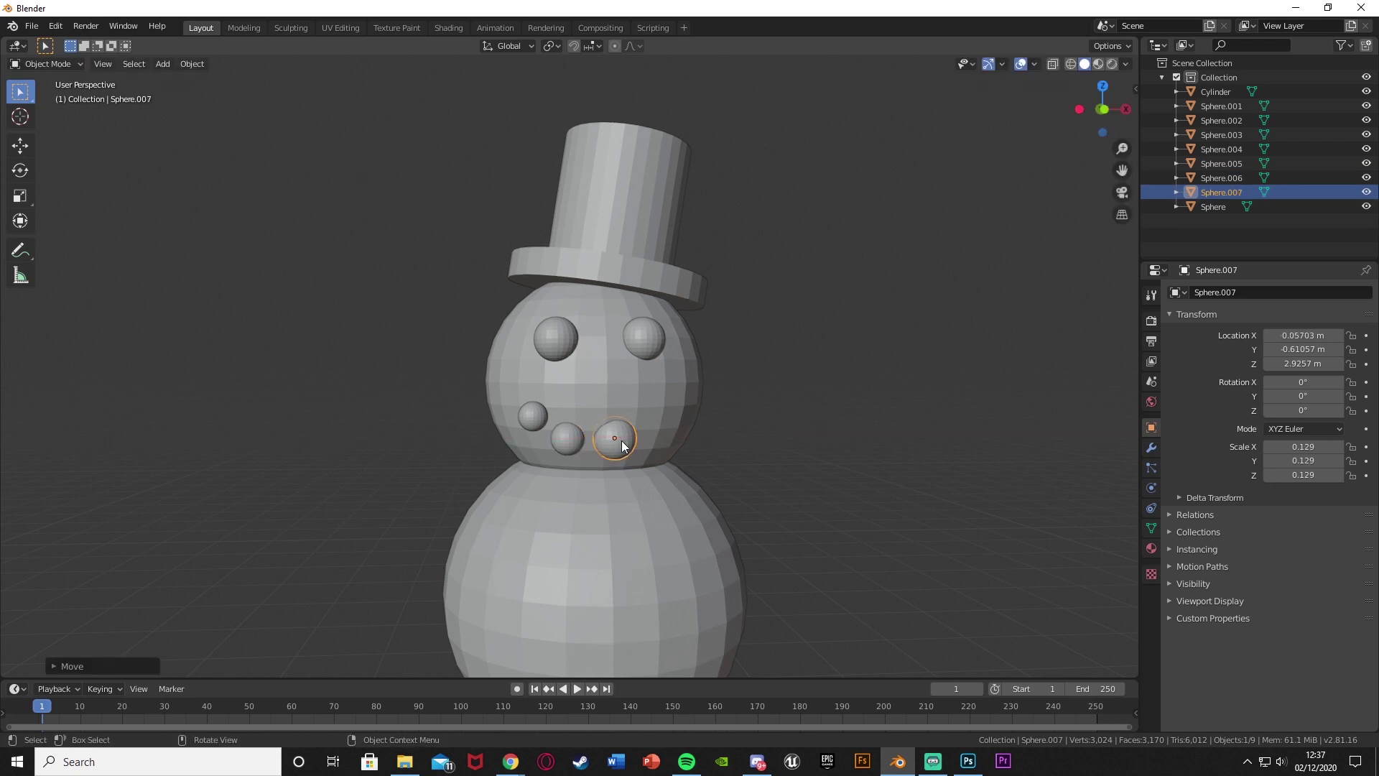
Step: Adjust the largest mouth sphere's height along Z to about 2.95 m
key("g")
key("z")
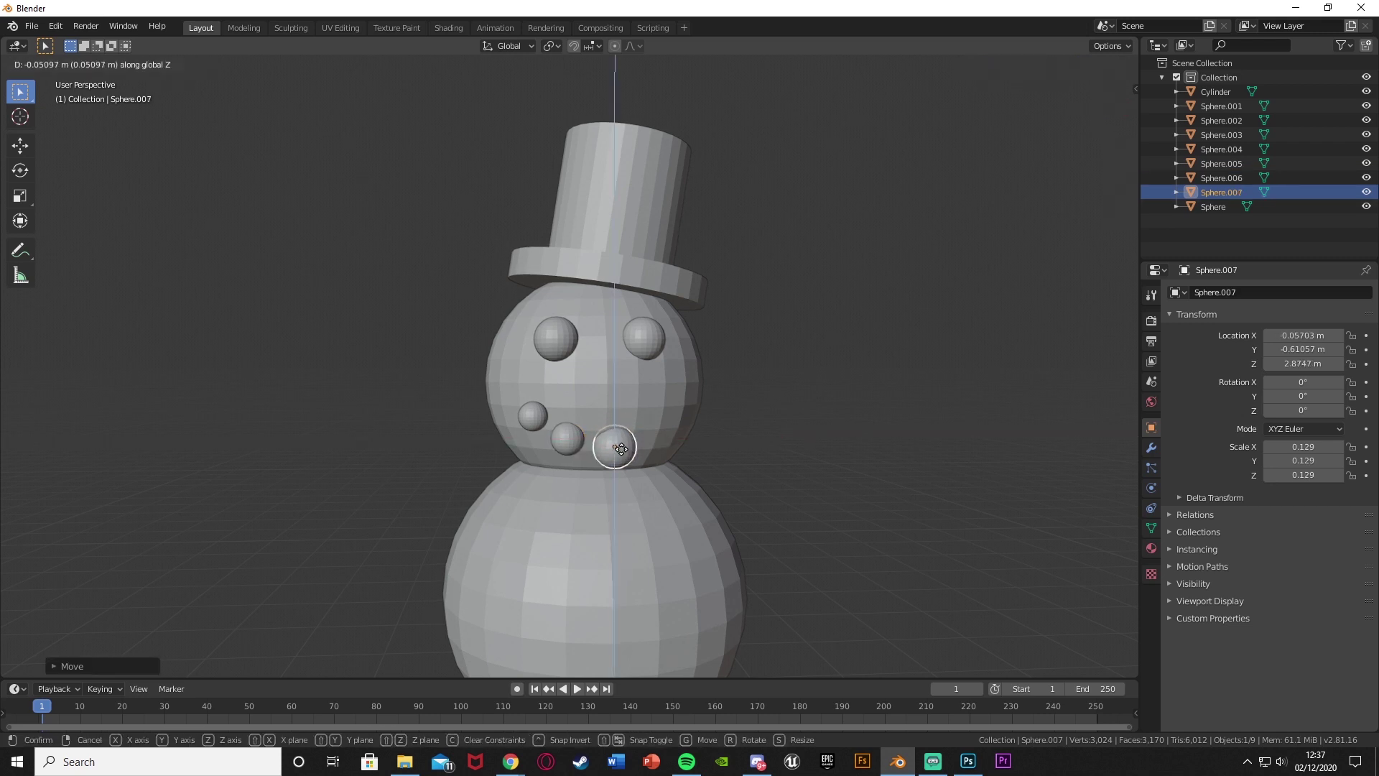
left_click(621, 449)
middle_click_drag(632, 452, 616, 434)
key("g")
key("z")
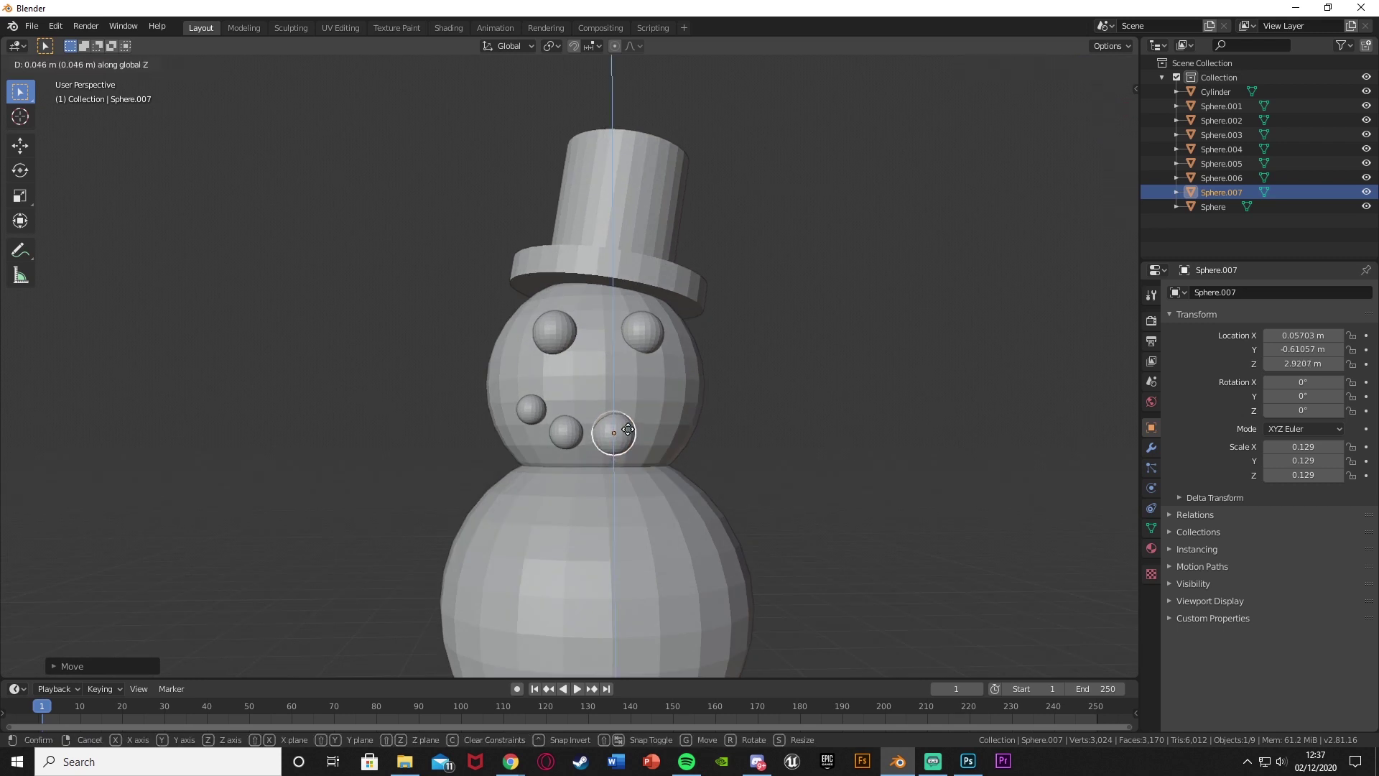
left_click(627, 428)
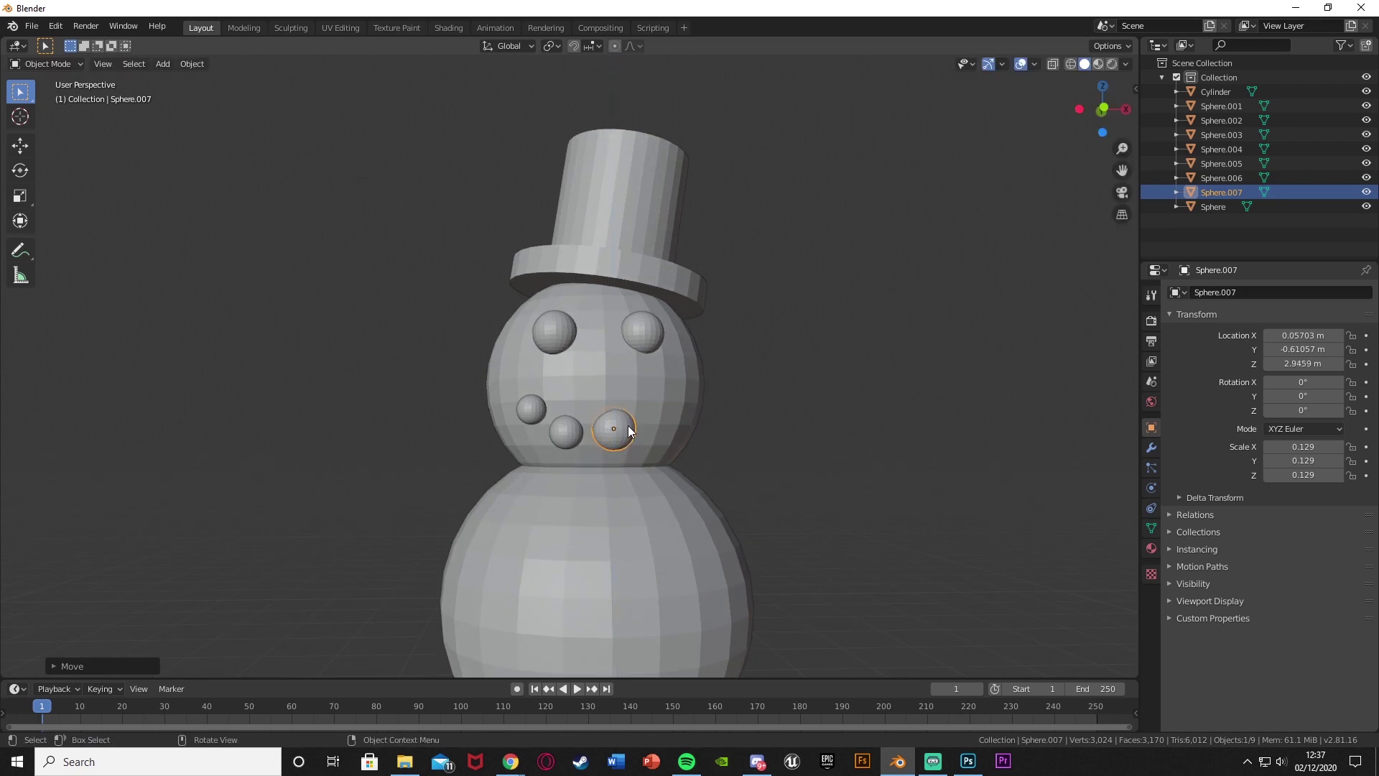
Step: Duplicate the largest mouth sphere, scale the copy to about 0.095, and place it at about X 0.32 m, Z 2.91 m
mouse_move(628, 425)
middle_mouse_down()
mouse_move(606, 417)
mouse_move(628, 404)
middle_mouse_up()
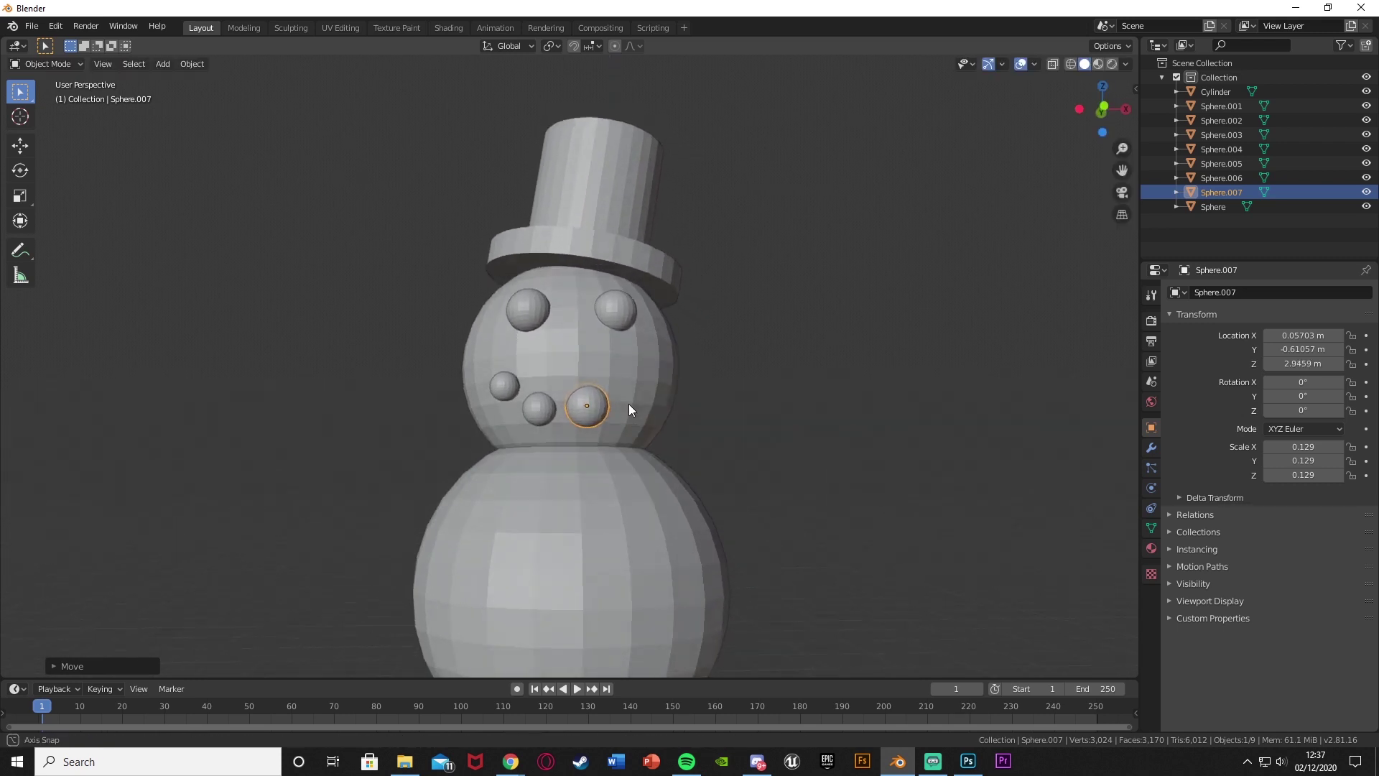
key("ctrl+c")
key("ctrl+v")
key("g")
key("x")
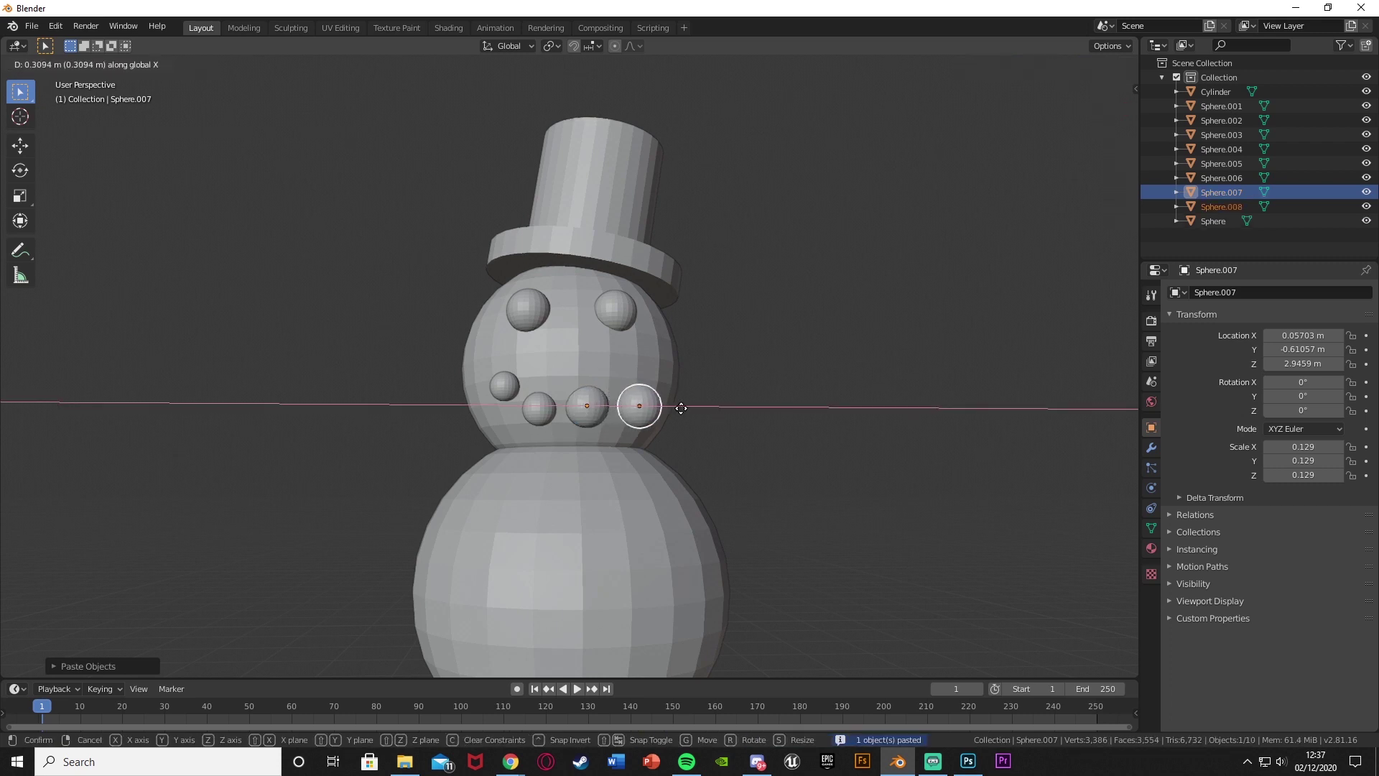
key("s")
left_click(679, 411)
middle_click_drag(679, 411, 662, 420)
key("g")
key("z")
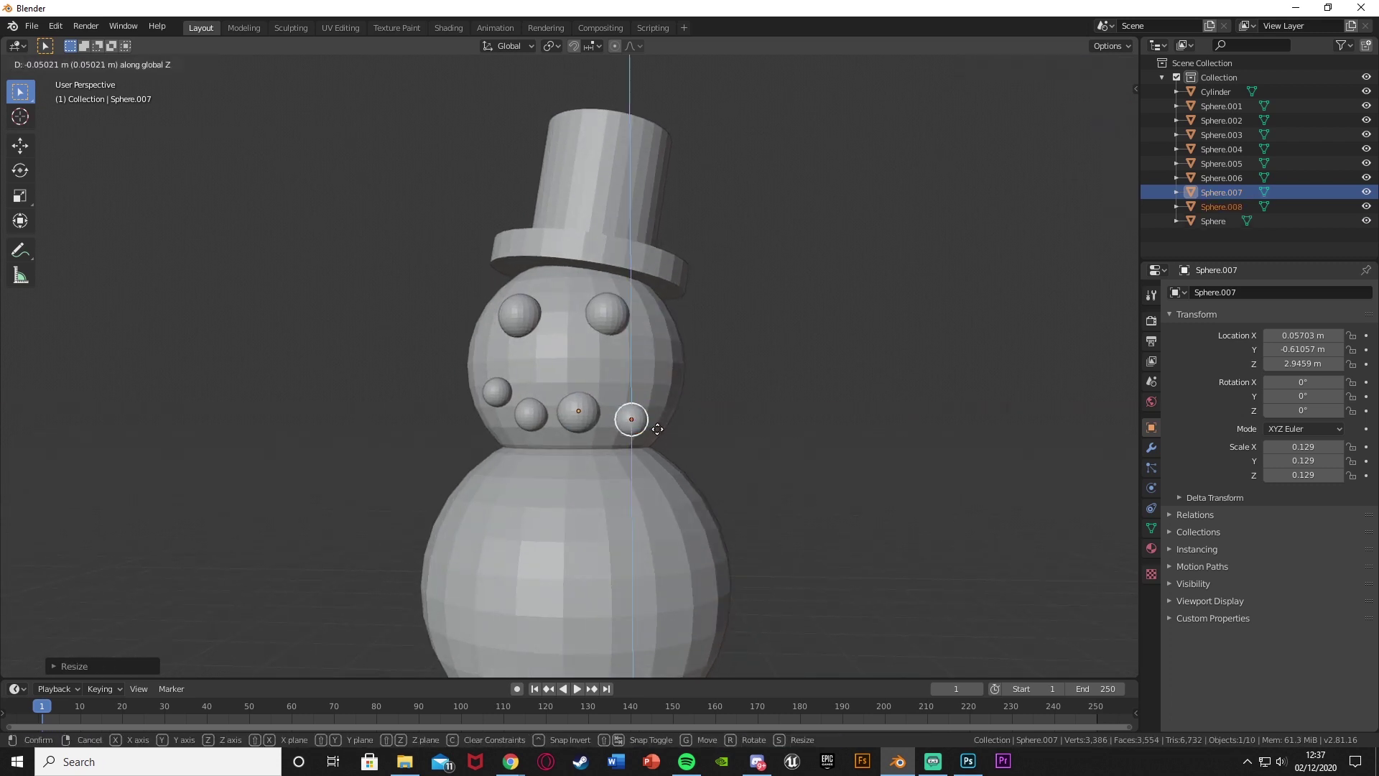
key("x")
left_click(684, 424)
Step: Paste a fifth mouth sphere, place it at about X 0.53 m, Z 3.07 m, and scale it to about 0.112
key("ctrl+v")
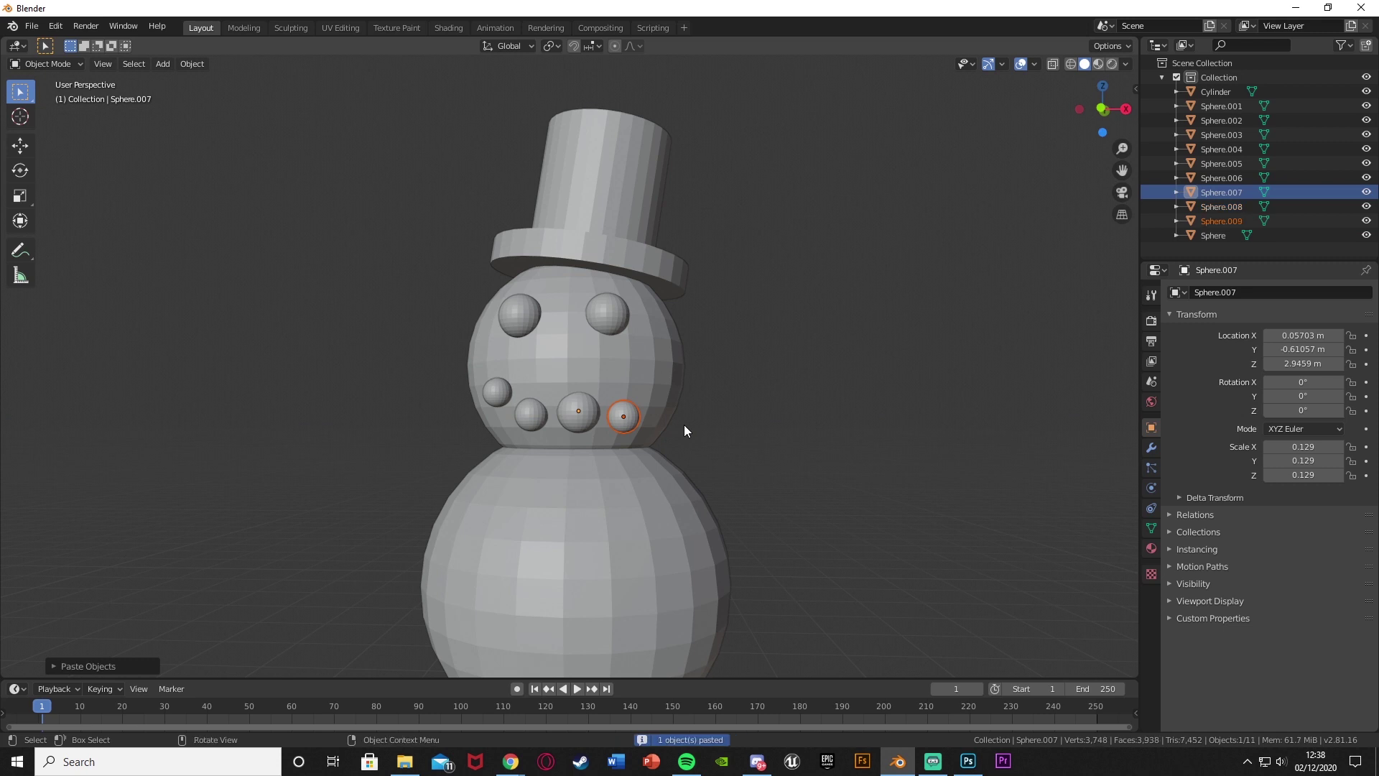
key("g")
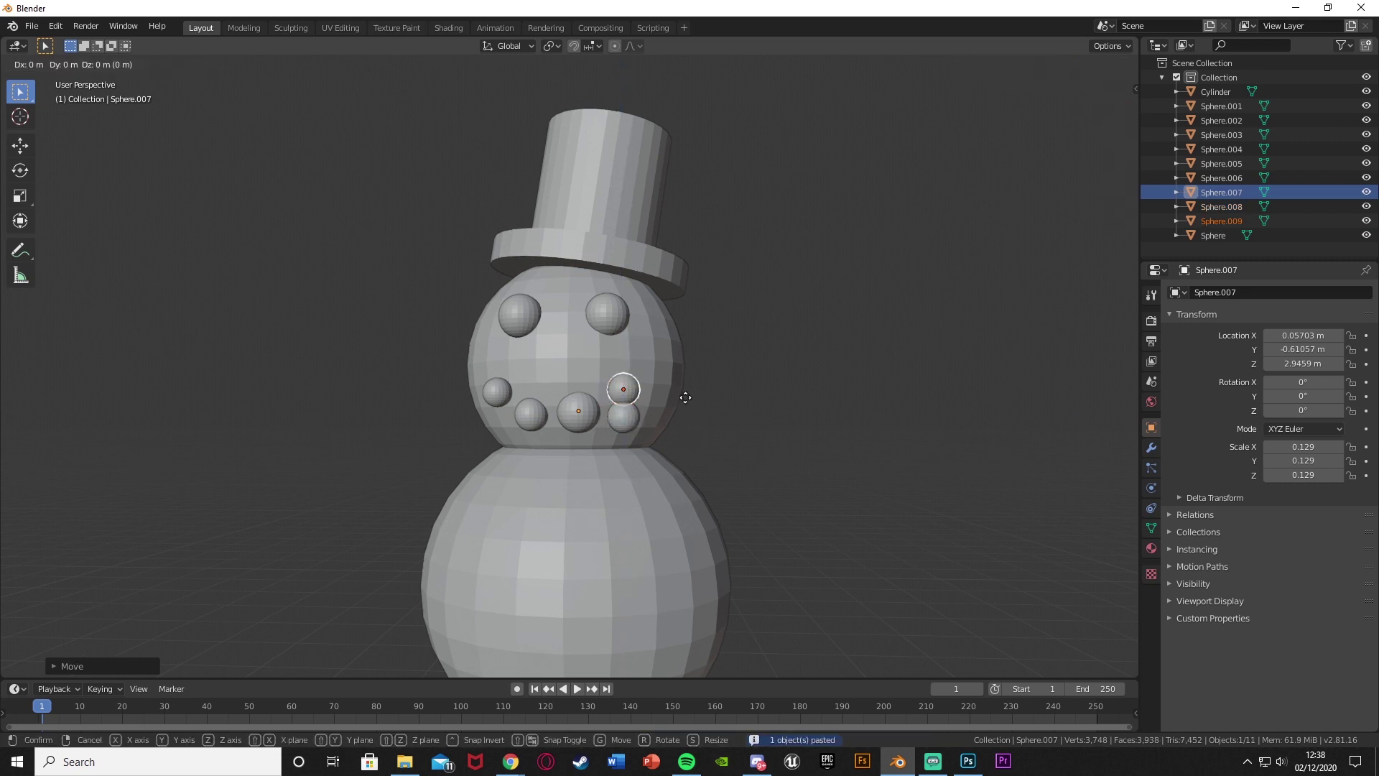
key("x")
left_click(719, 395)
key("s")
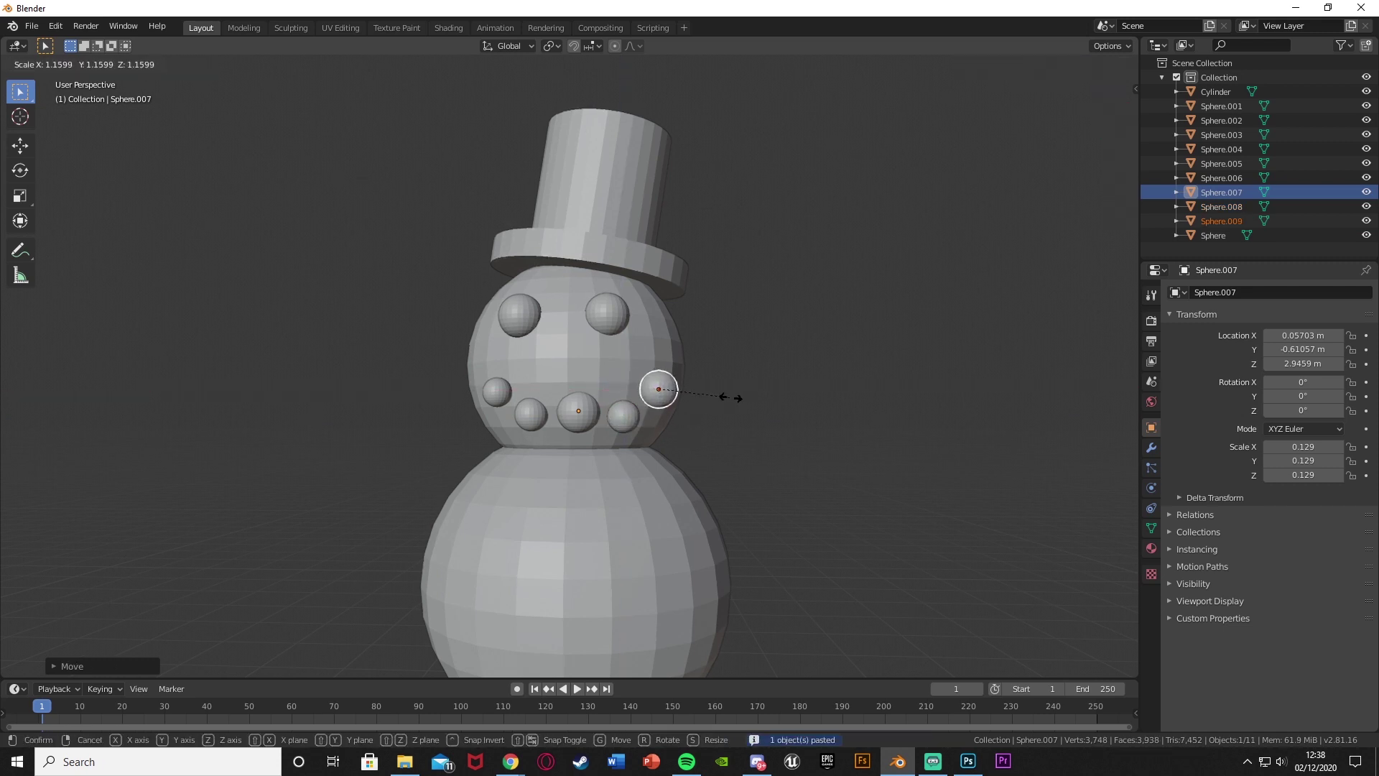
left_click(731, 401)
Step: Duplicate the small mouth sphere on the negative X side, scale the copy to about 0.062, and place it at about X -0.56 m, Z 3.22 m
key("ctrl+v")
key("g")
key("x")
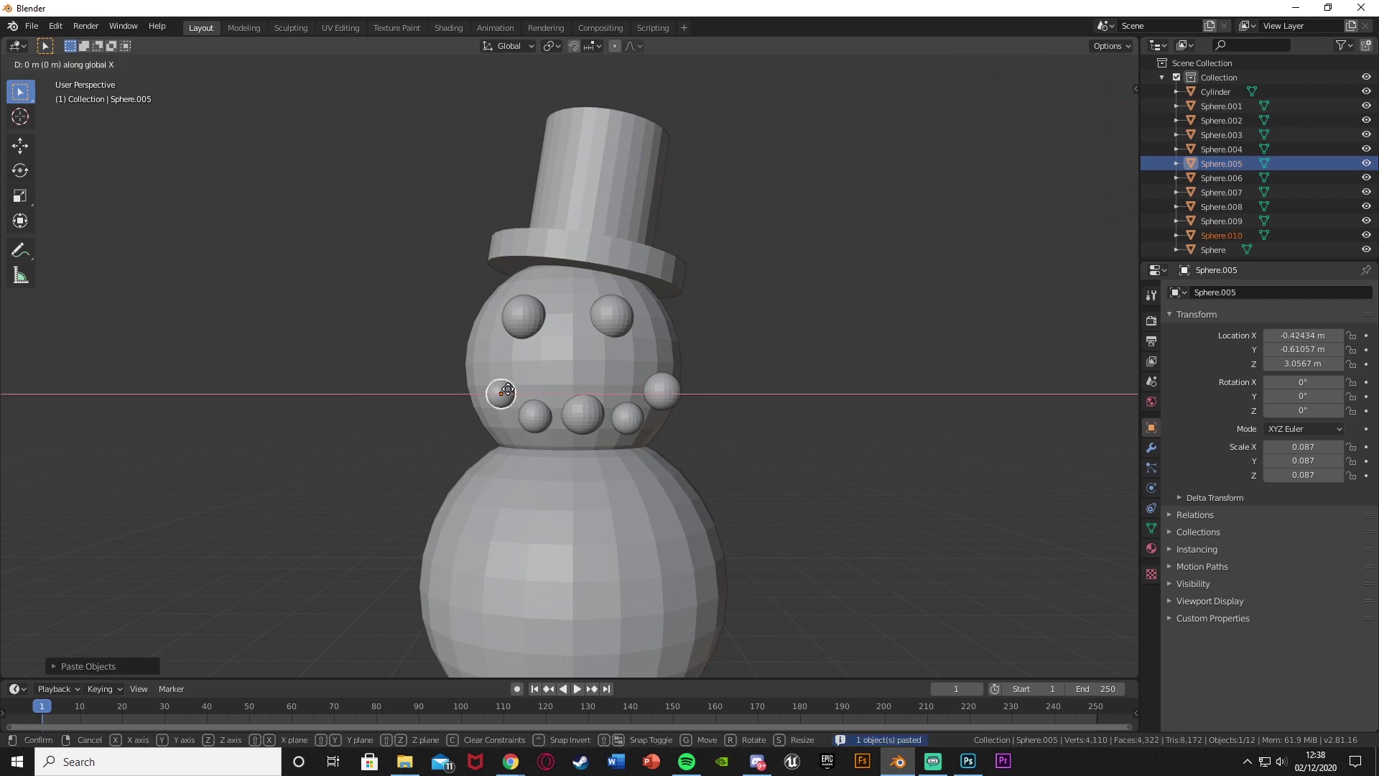
left_click(503, 391)
key("g")
key("z")
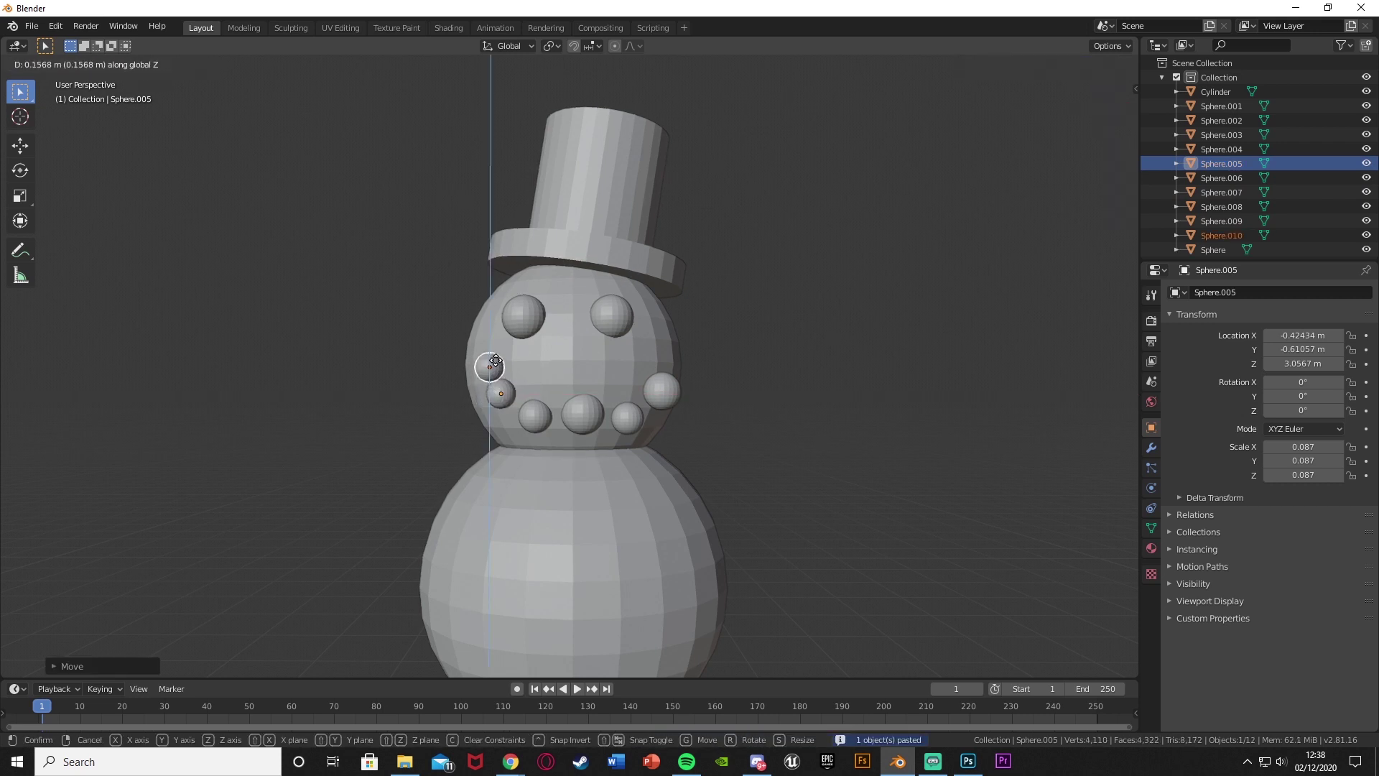
left_click(496, 360)
key("s")
left_click(527, 364)
key("g")
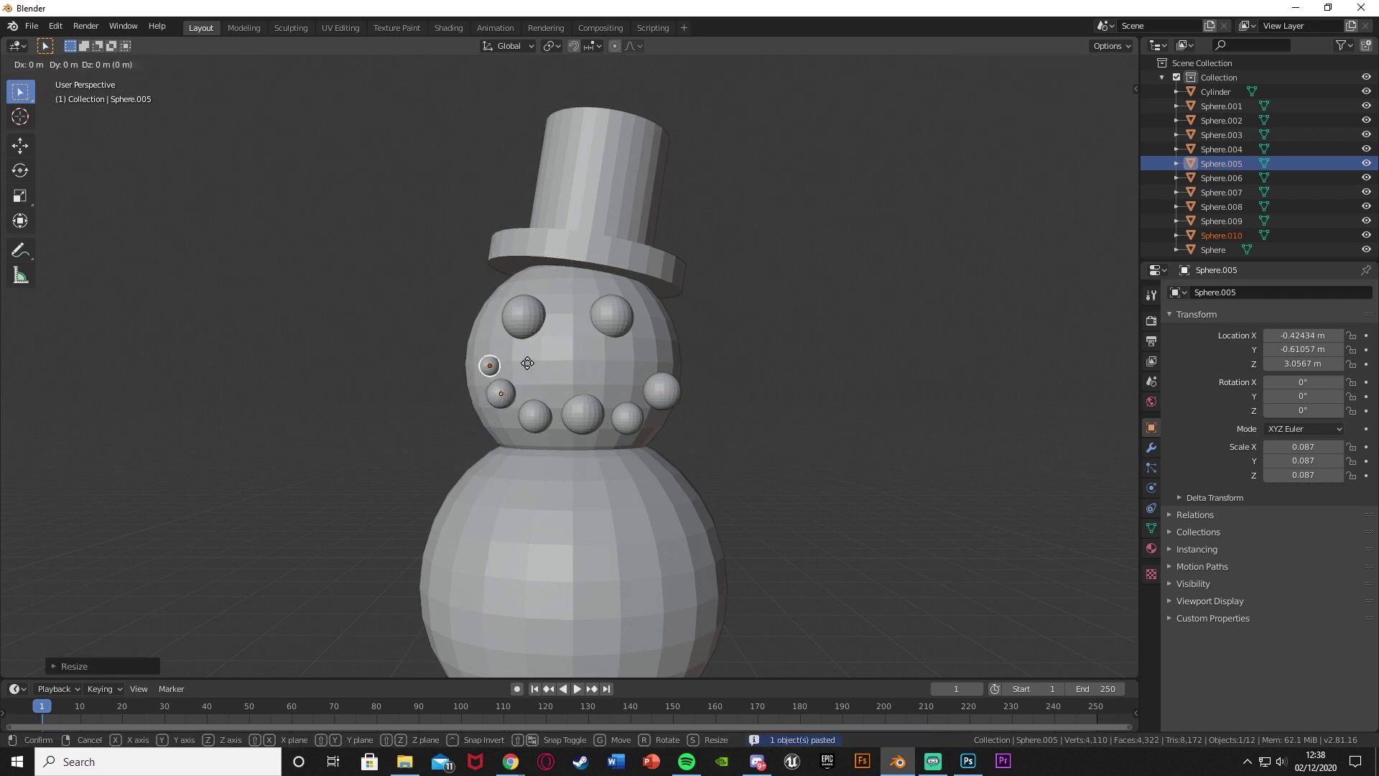
key("x")
left_click(516, 368)
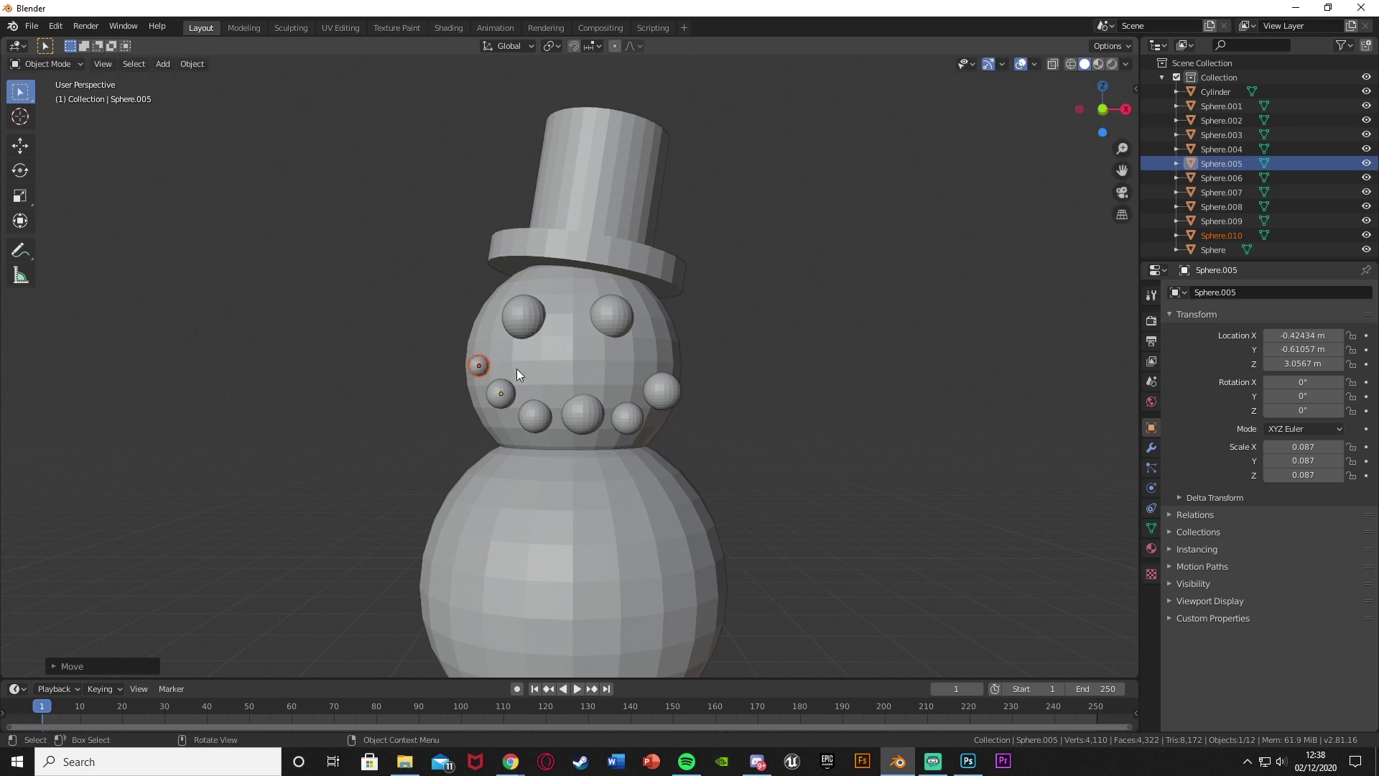
Step: Push the outermost mouth sphere on the positive X side back along Y to about -0.46 m, against the head
left_click(656, 391)
middle_click_drag(686, 404, 539, 400)
scroll(527, 433, "up", 4)
key("g")
key("y")
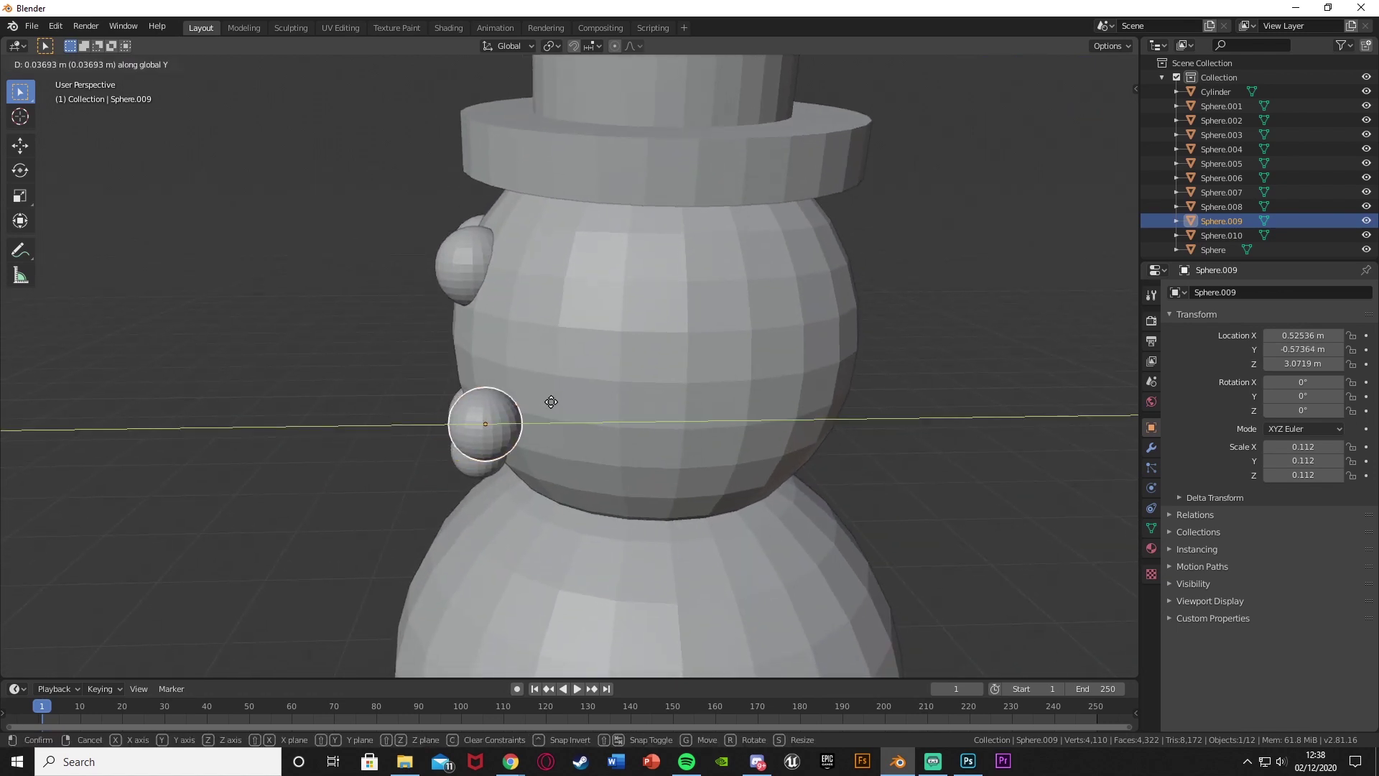
left_click(567, 441)
middle_click_drag(568, 441, 497, 451)
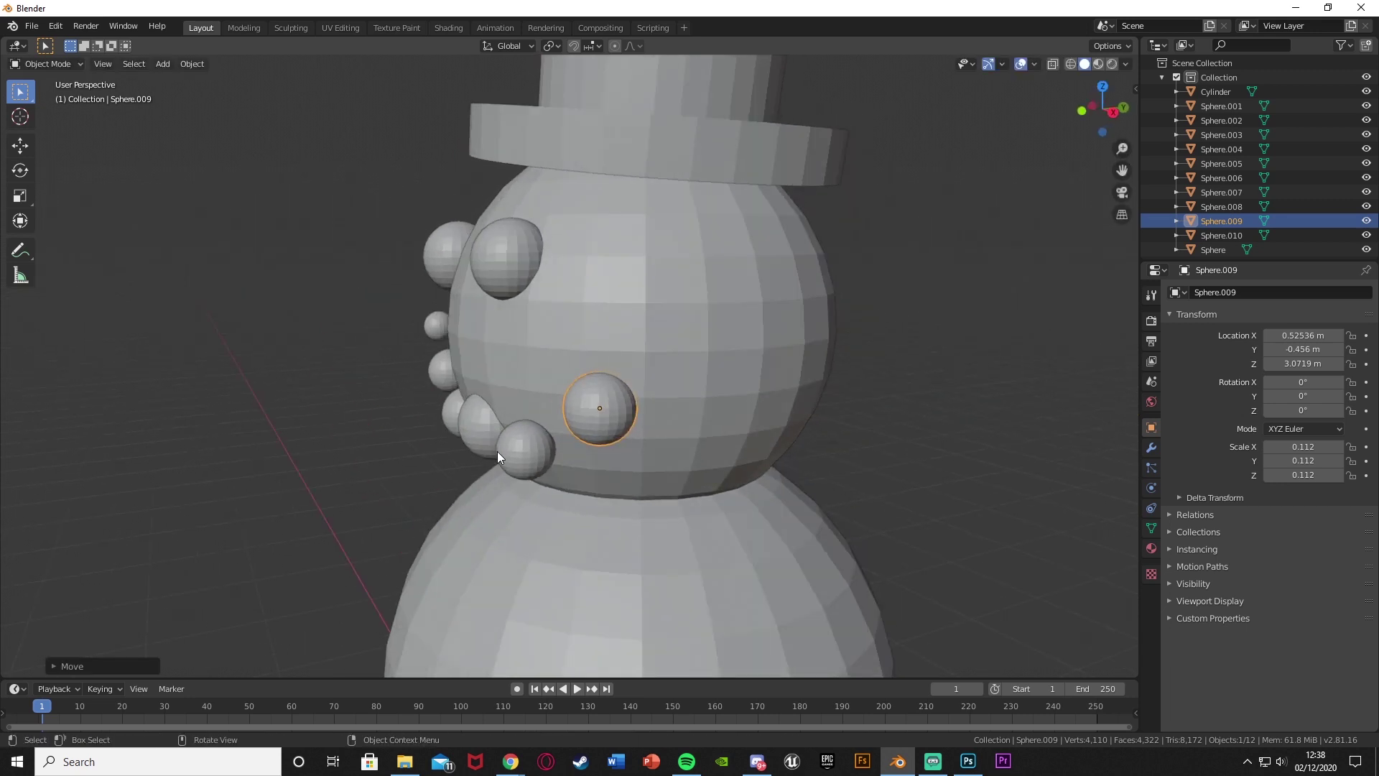
Step: Push the neighbouring lower mouth sphere back along Y to about -0.54 m so it sinks into the head
left_click(503, 450)
key("g")
key("y")
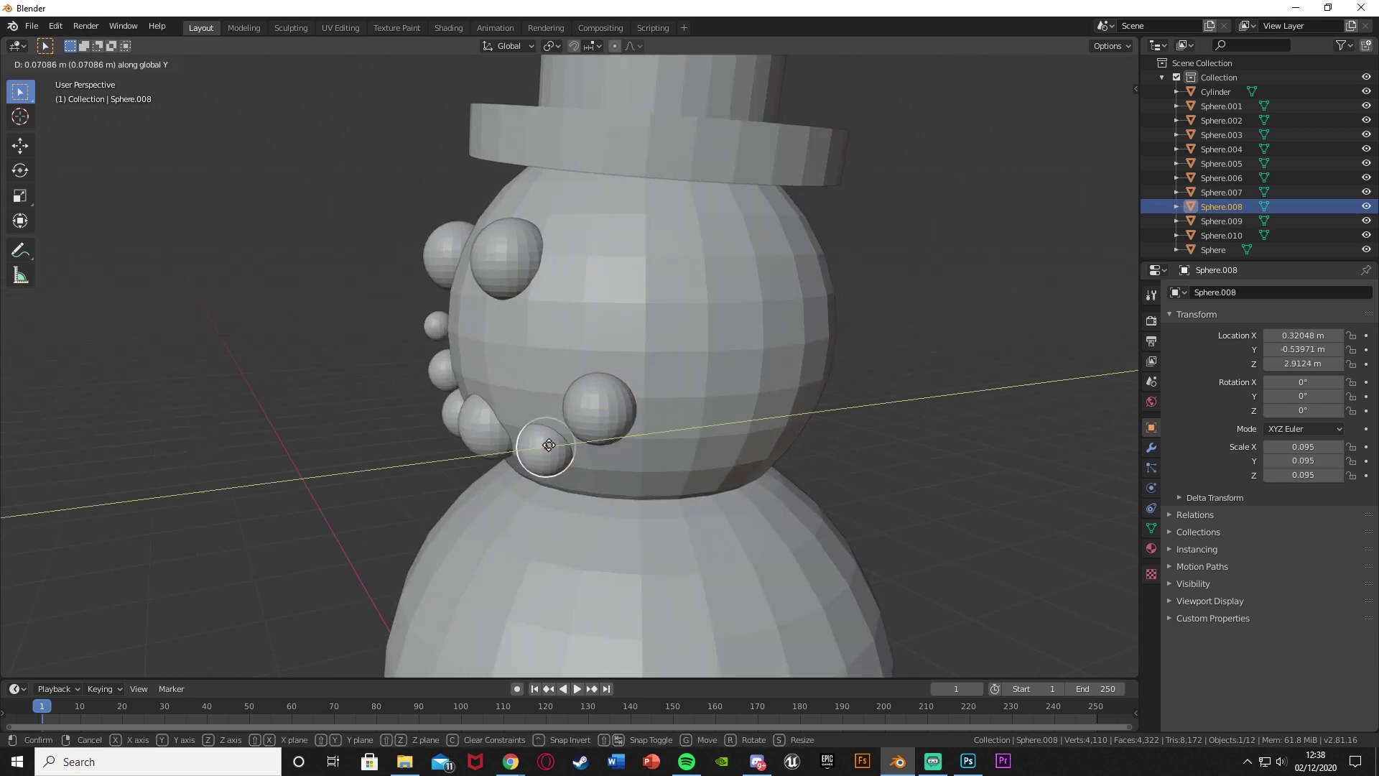
left_click(549, 445)
Step: Push the mouth sphere beside the largest one back along Y to about -0.59 m, and sink the next smaller one into the head
left_click(500, 435)
mouse_move(515, 433)
middle_mouse_down()
mouse_move(636, 420)
mouse_move(514, 451)
middle_mouse_up()
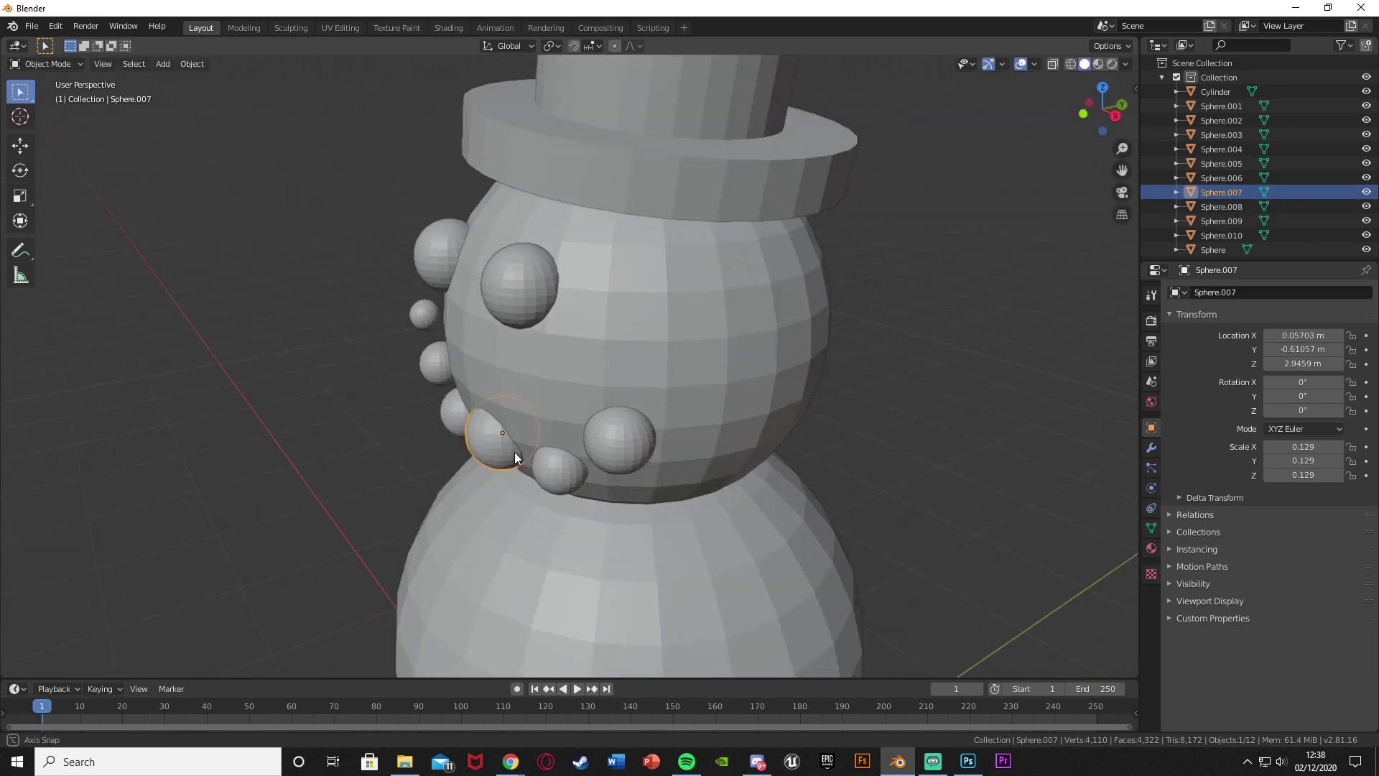
left_click(451, 419)
middle_click_drag(452, 419, 532, 424)
left_click(431, 375)
key("g")
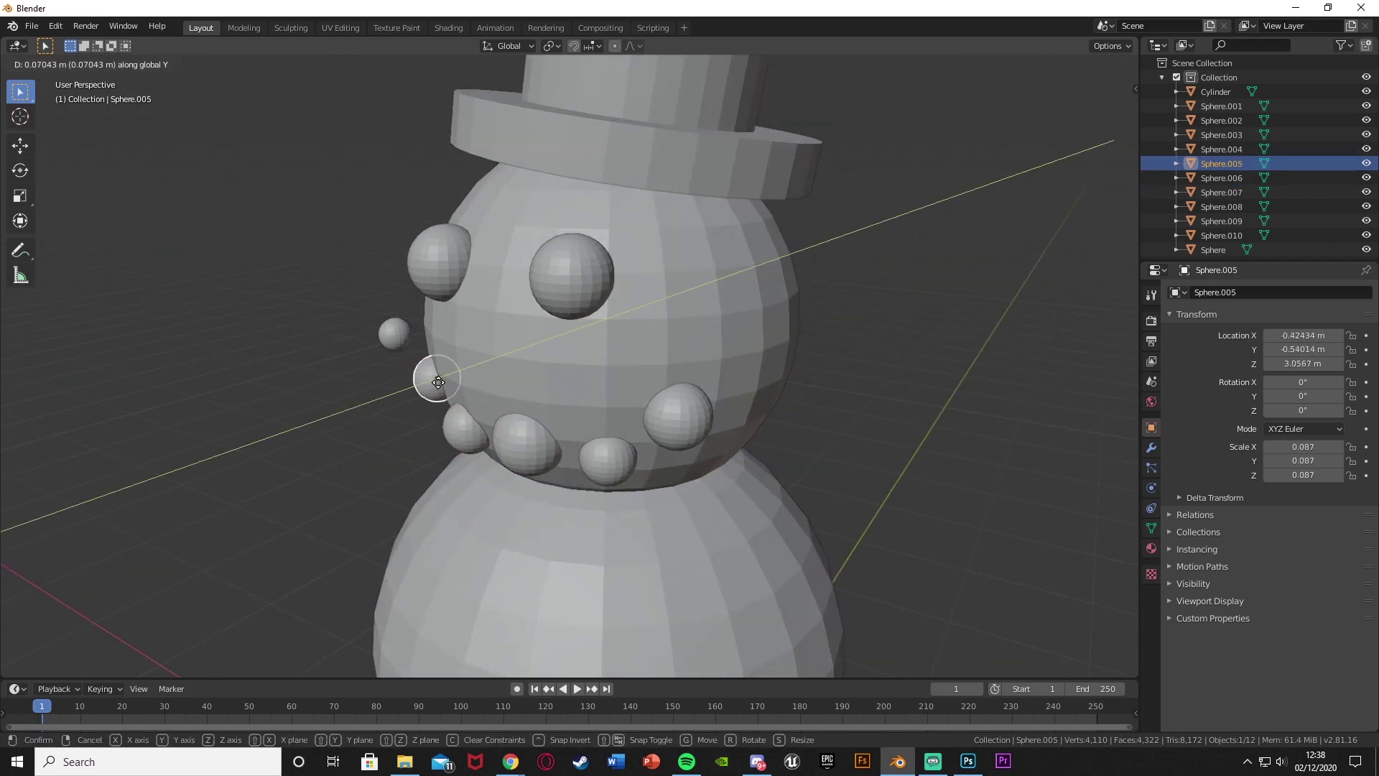
middle_click_drag(431, 376, 466, 401)
Step: Push the tiny outermost mouth sphere on the negative X side back along Y to about -0.43 m, and deselect it
left_click(389, 366)
middle_click_drag(389, 366, 381, 372)
key("g")
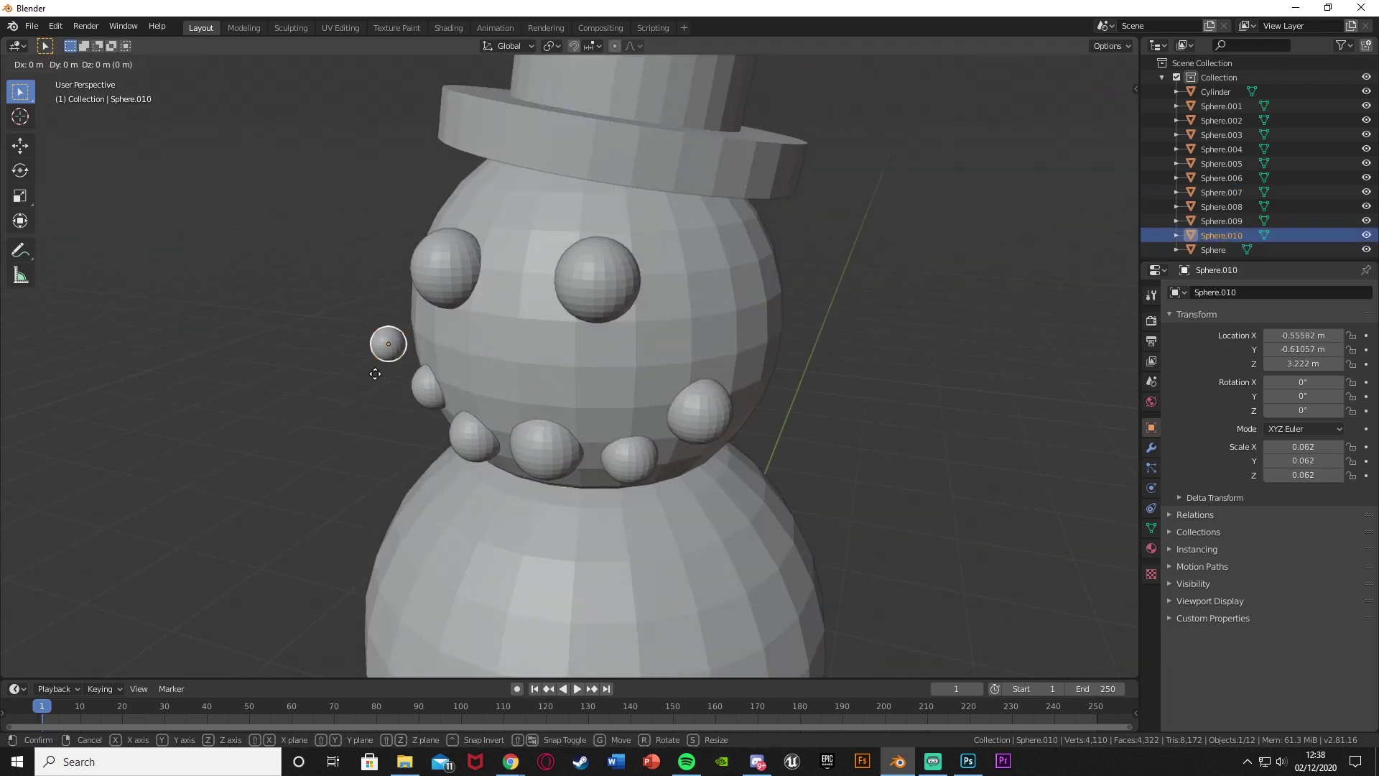
key("y")
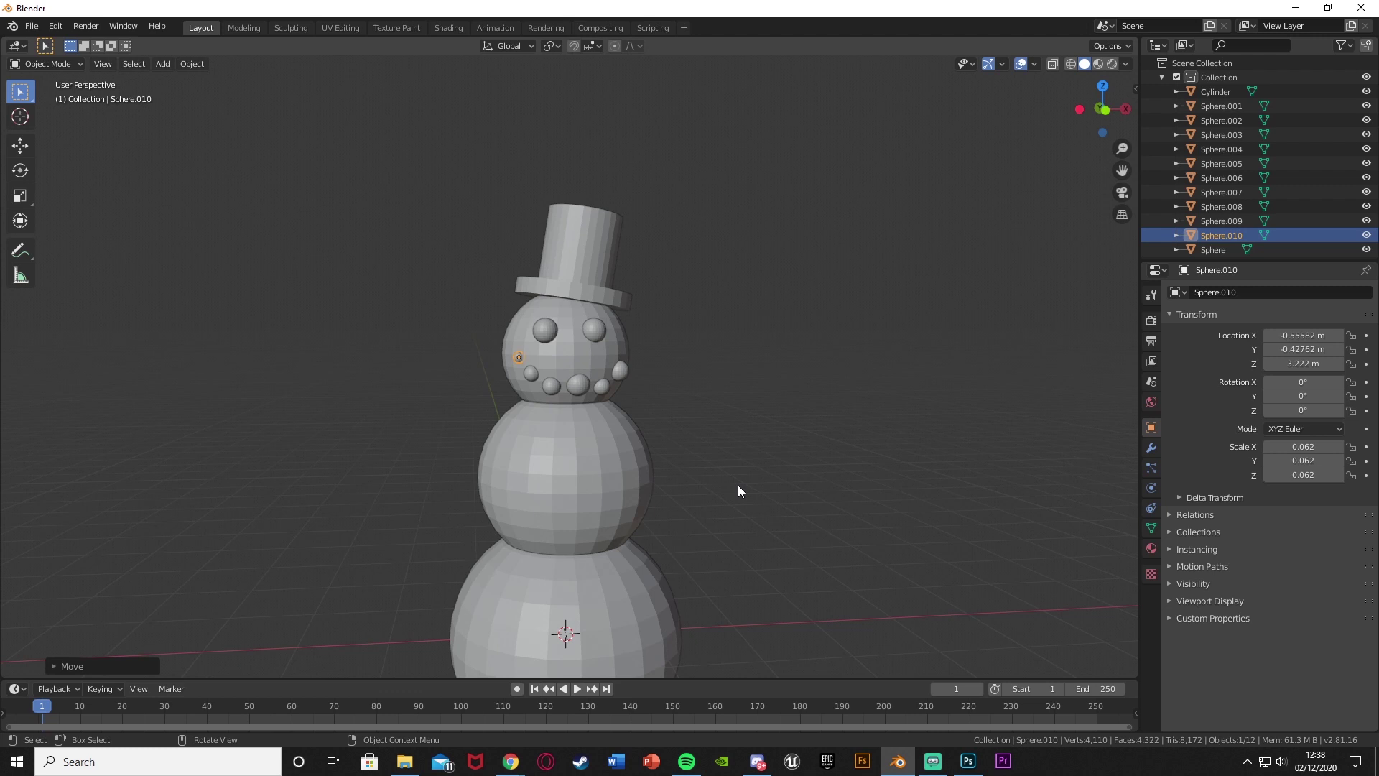
left_click(739, 484)
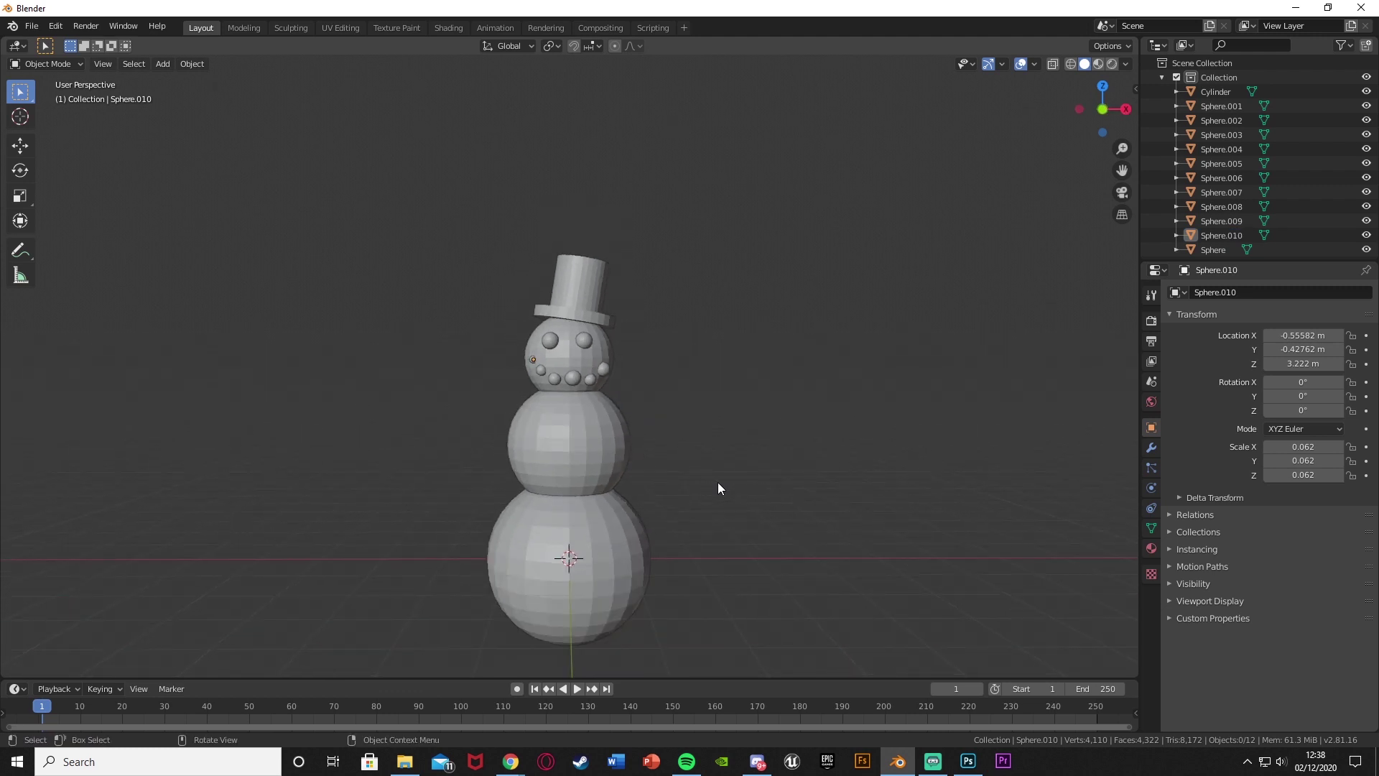
Step: Scale the largest mouth sphere down to about 0.10 and its neighbour on the negative X side to about 0.086
scroll(700, 481, "up", 3)
left_click(575, 386)
key("s")
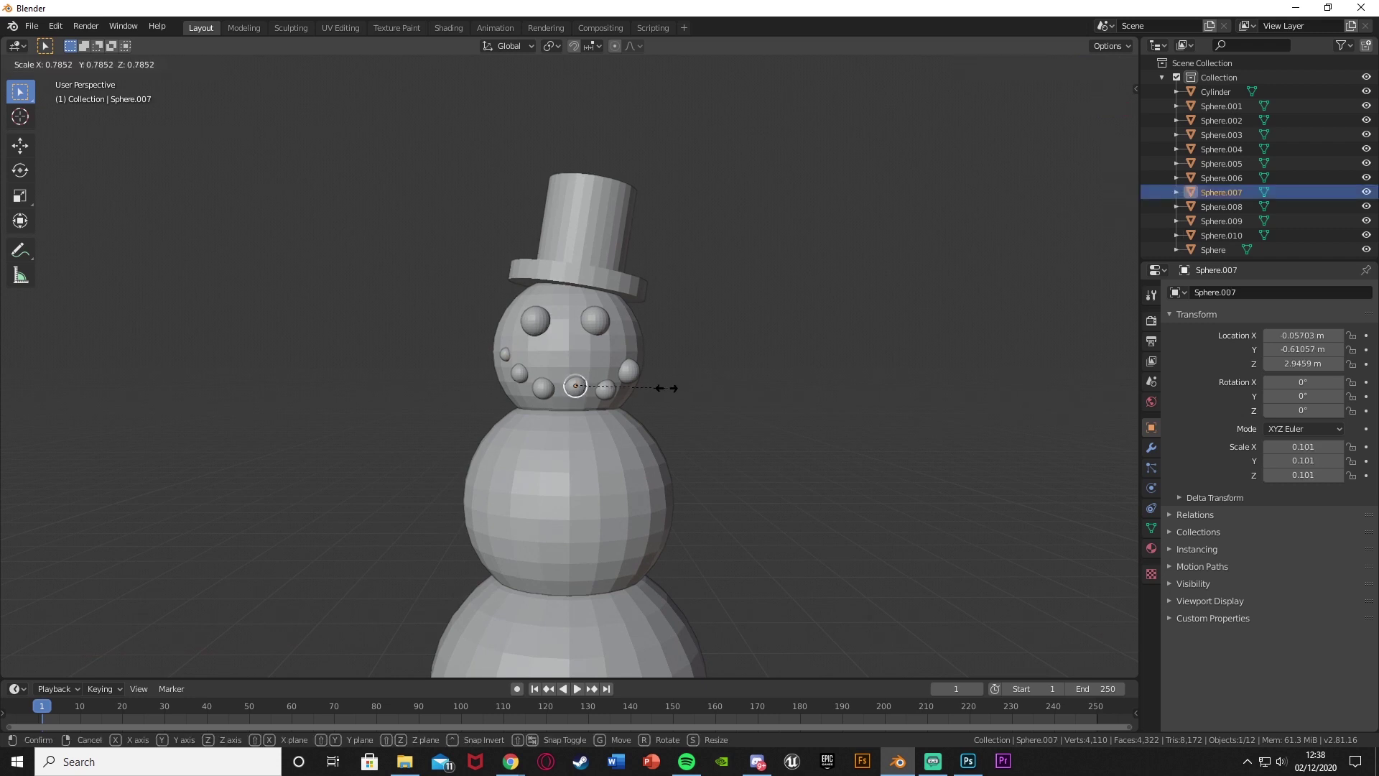
left_click(658, 388)
scroll(538, 386, "up", 2)
left_click(531, 398)
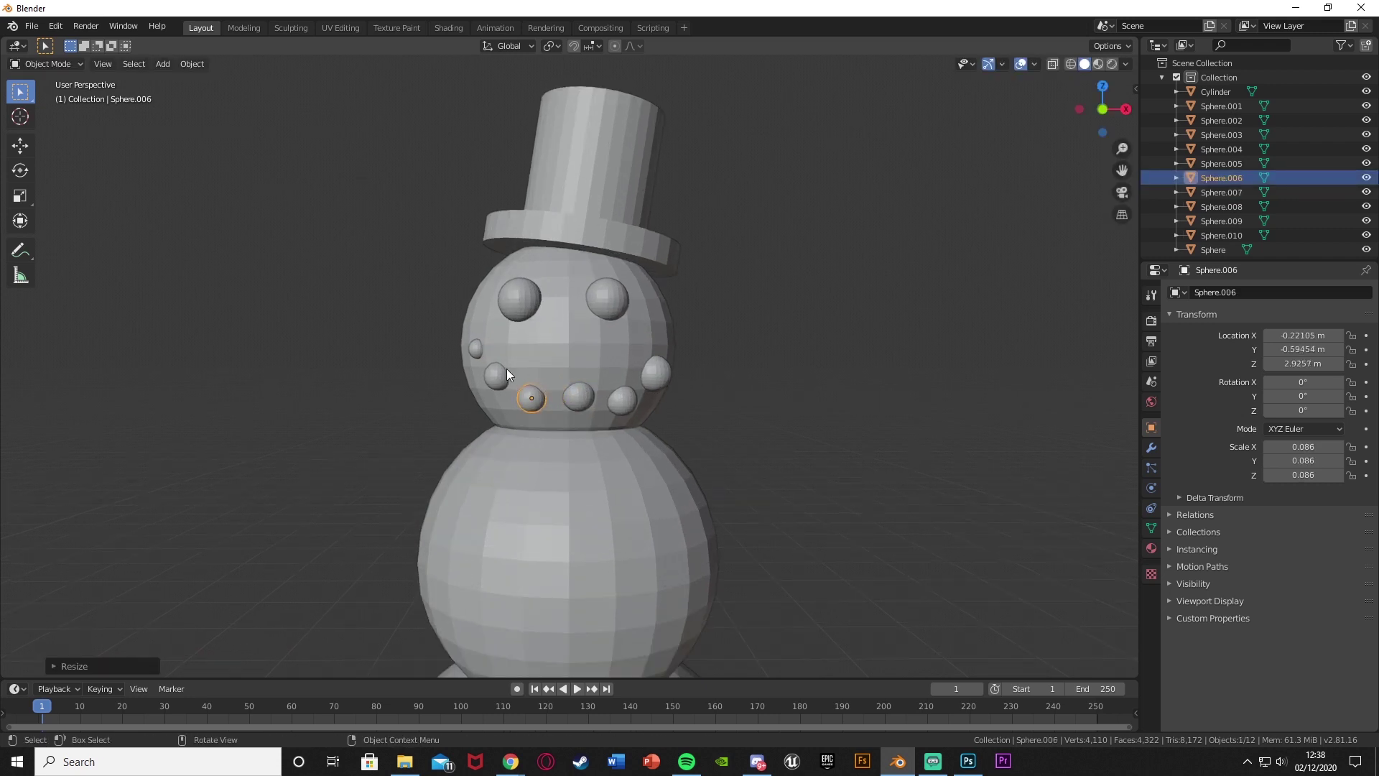
Step: Scale down the two outer mouth spheres on the negative X side, the tiny outermost one to about 0.052
left_click(498, 375)
key("s")
left_click(591, 381)
left_click(477, 351)
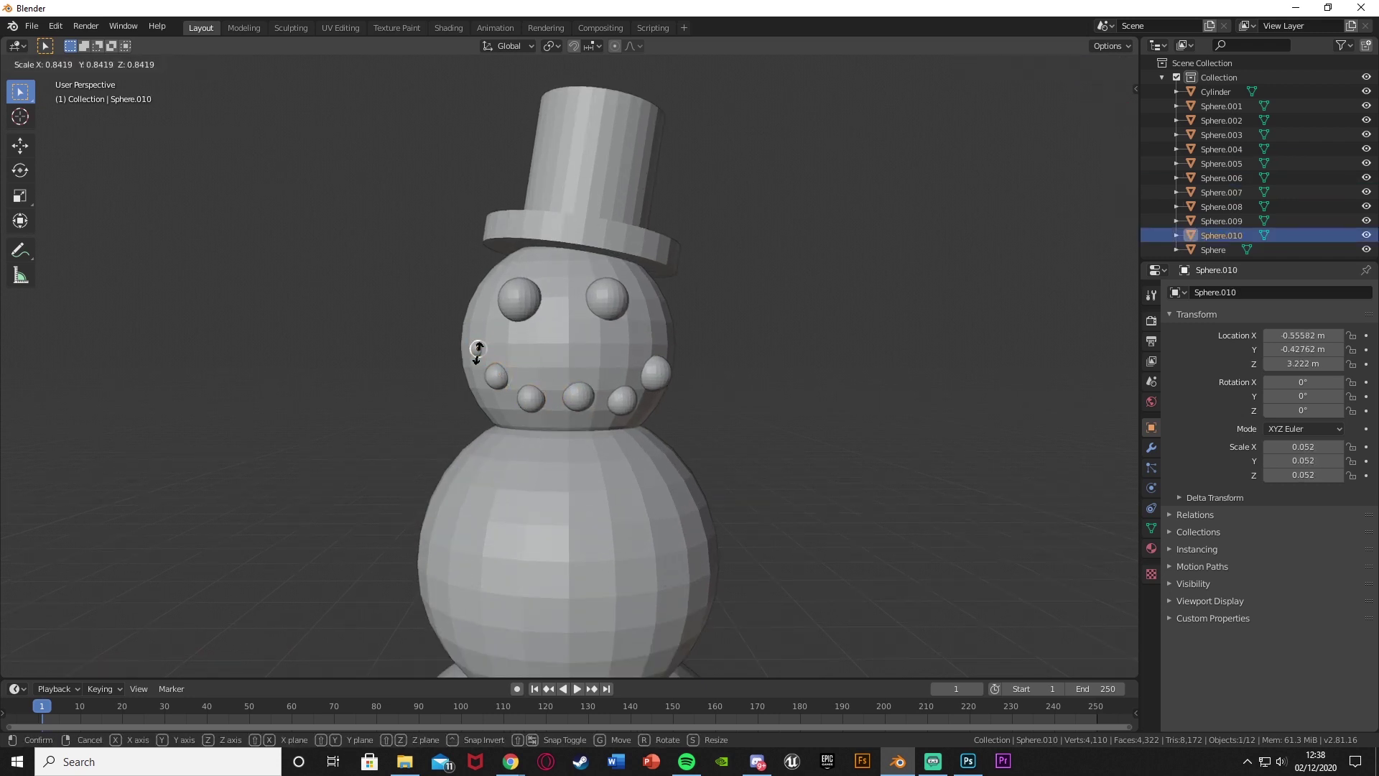
Step: Scale down the two outer mouth spheres on the positive X side
left_click(622, 399)
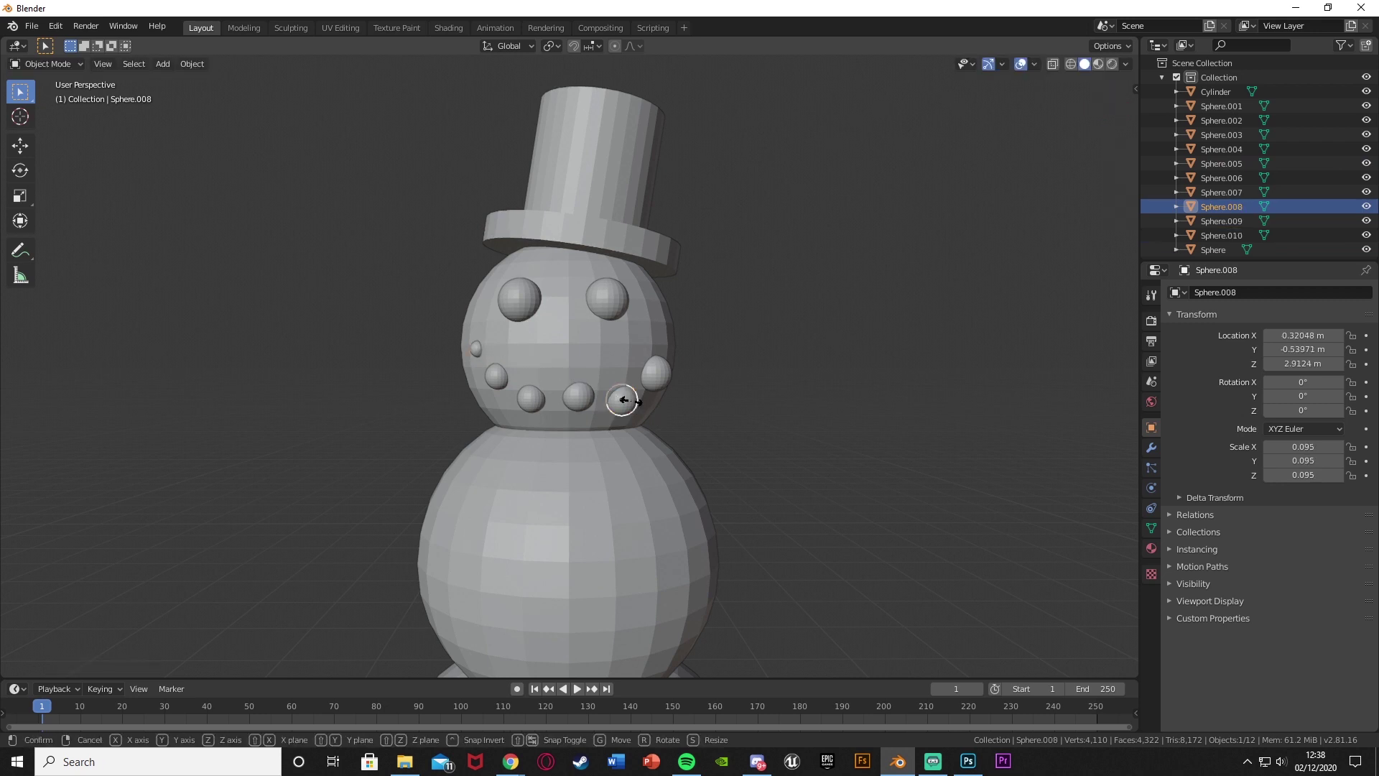
key("s")
left_click(629, 404)
left_click(670, 381)
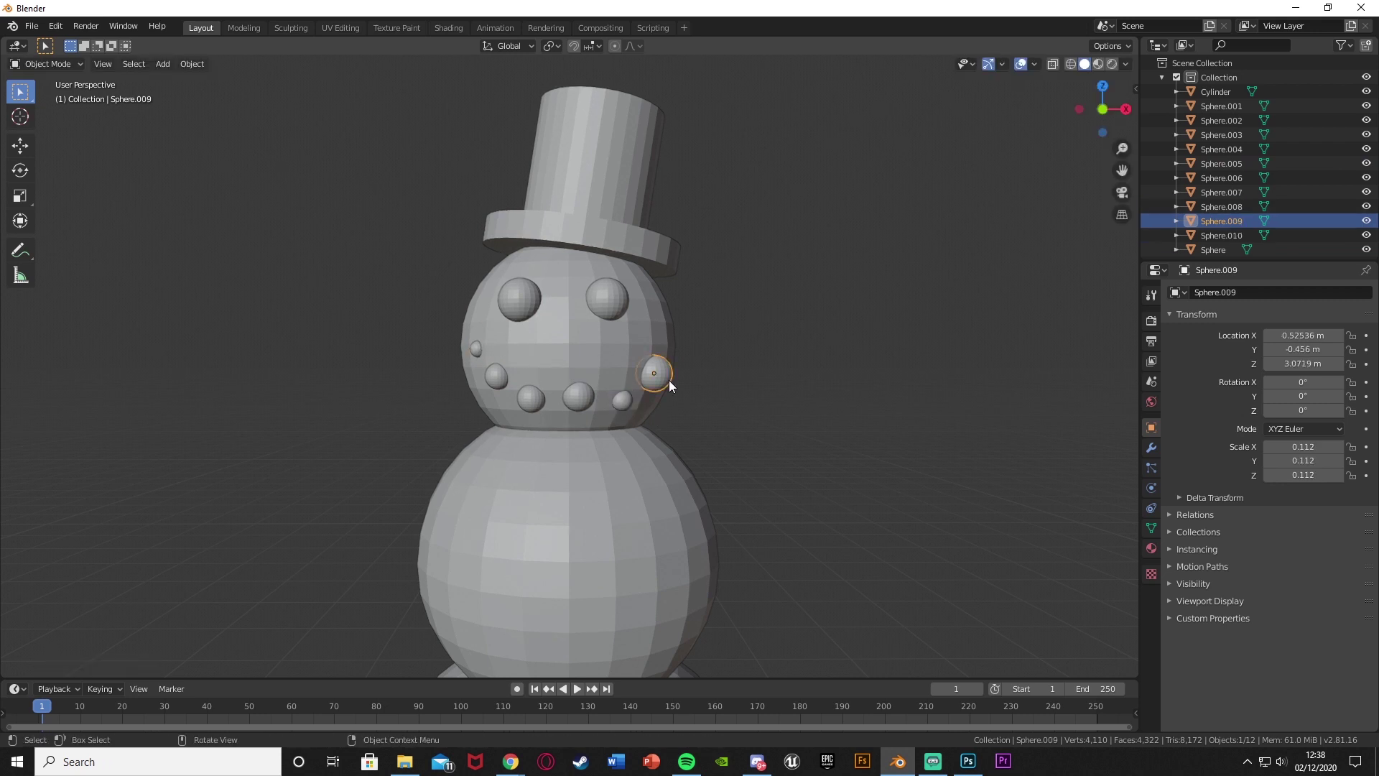
key("s")
left_click(632, 380)
Step: Scale the central mouth sphere down to about 0.049 and shift it to about X -0.02 m
left_click(573, 394)
key("s")
left_click(584, 394)
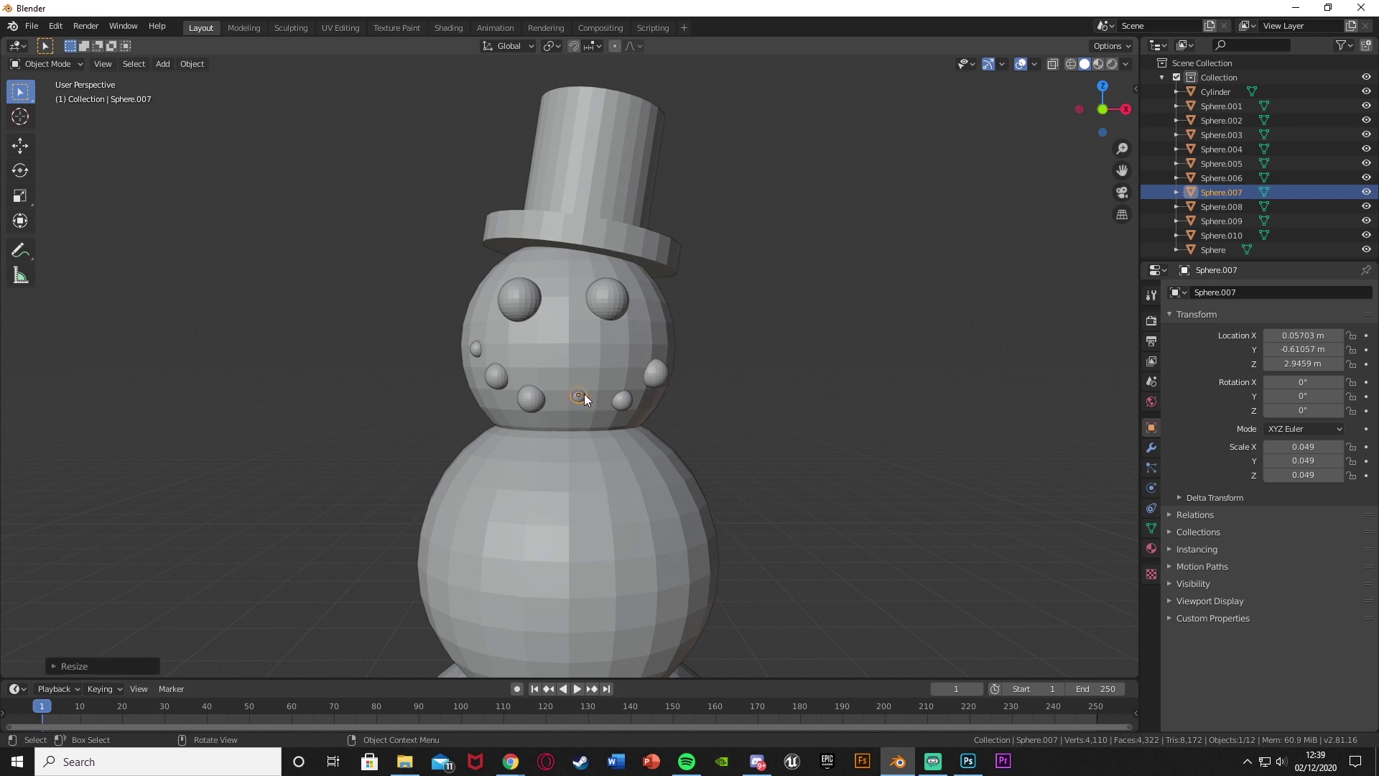
key("ctrl+c")
key("ctrl+v")
key("g")
left_click(571, 395)
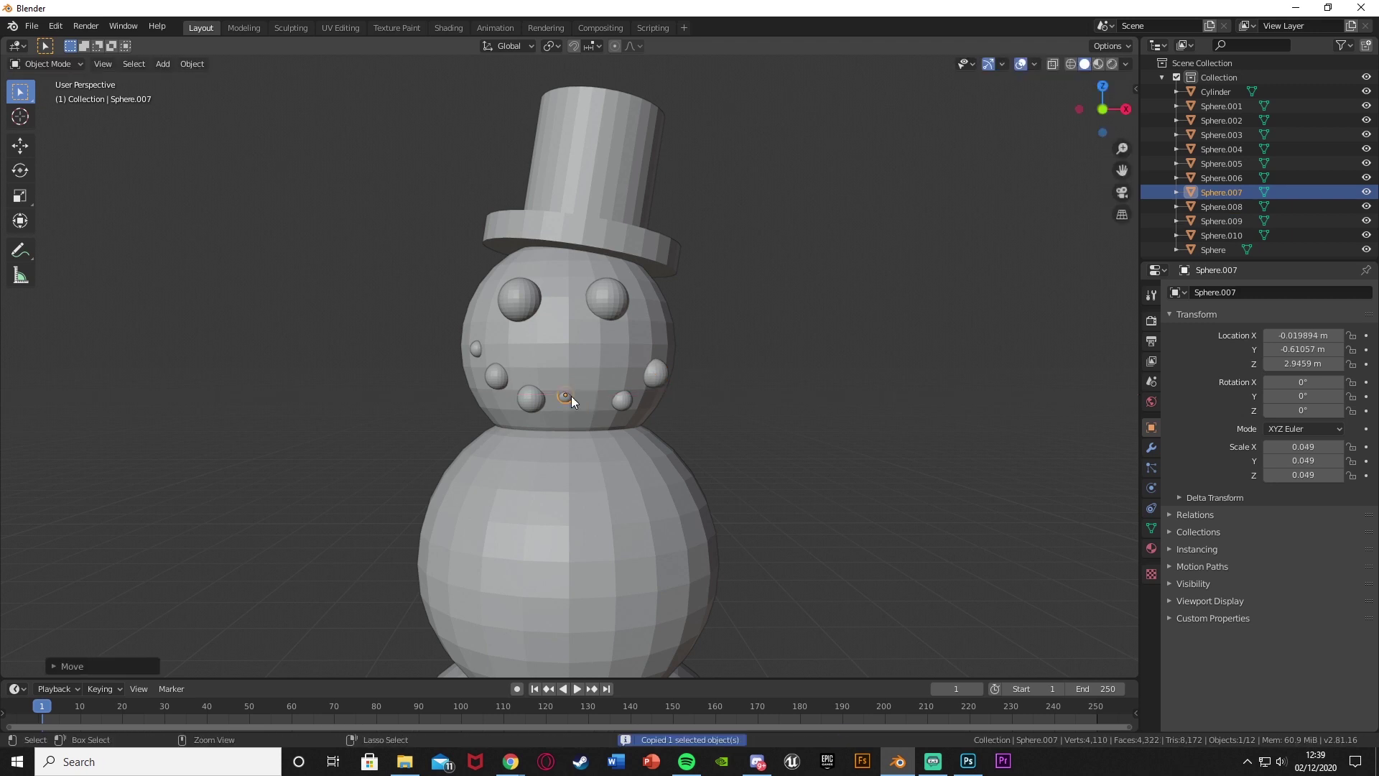
Step: Paste a copy of the central mouth sphere, move it along positive X into the gap, and enlarge it to match its neighbours
key("g")
key("x")
left_click(594, 396)
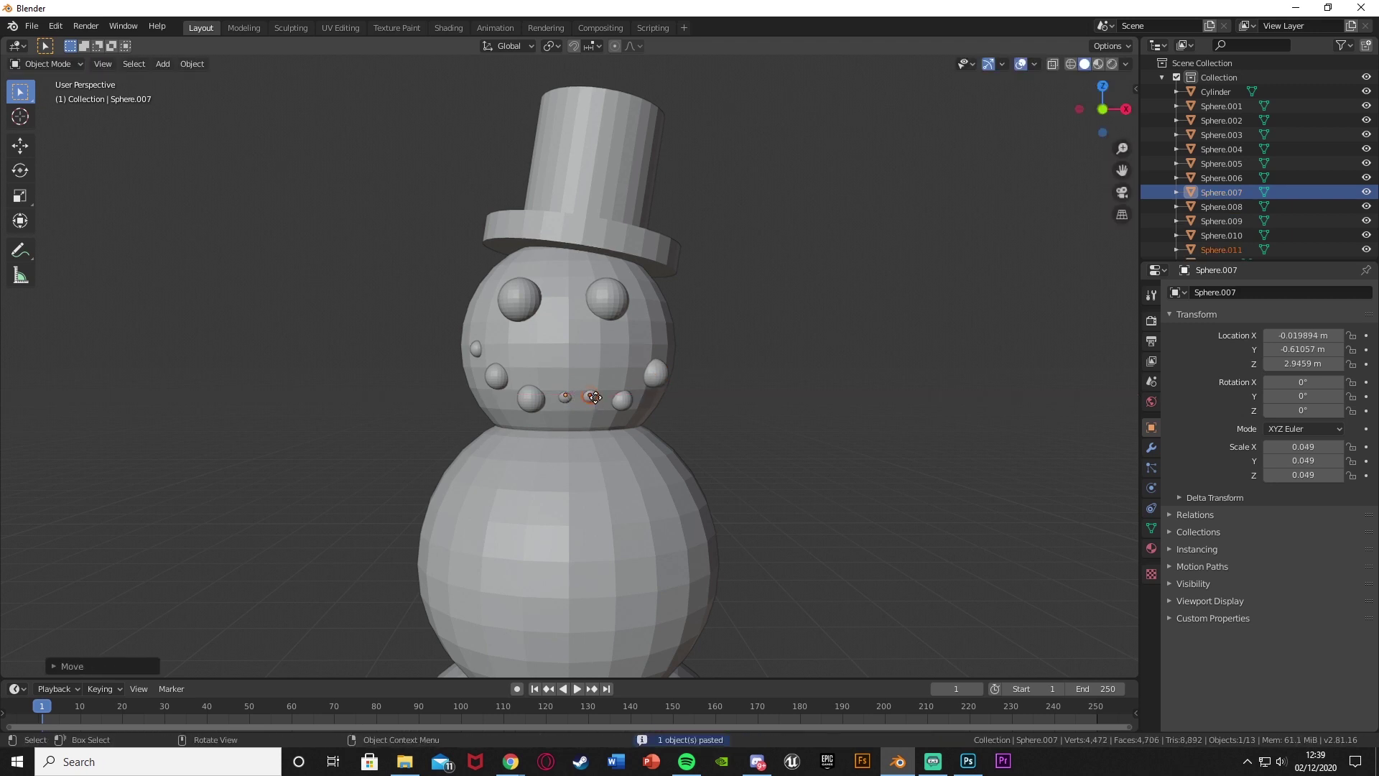
key("s")
left_click(590, 402)
Step: Rescale the small central mouth sphere to about -0.063 and bring it forward along Y to about -0.68 m
left_click(564, 395)
key("s")
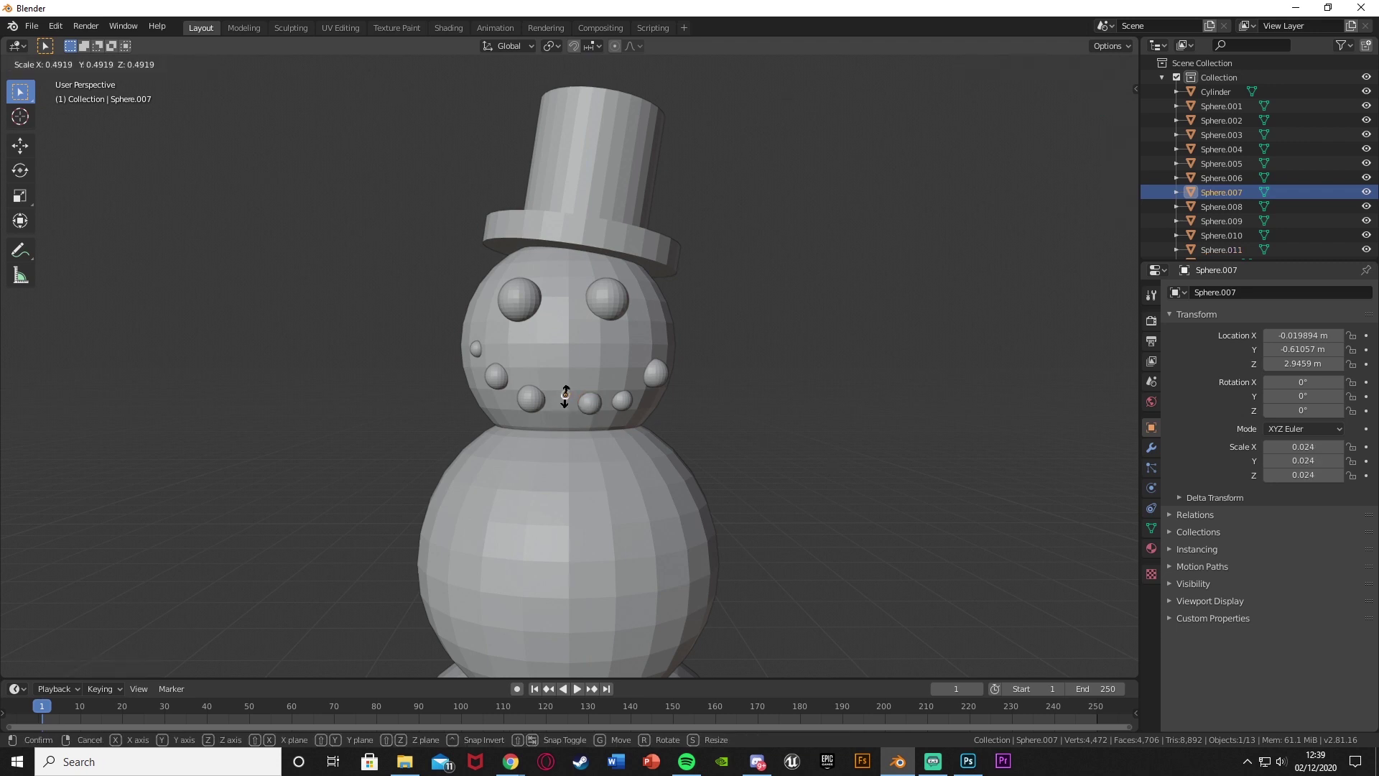
key("Escape")
key("ctrl+z")
scroll(728, 461, "down", 2)
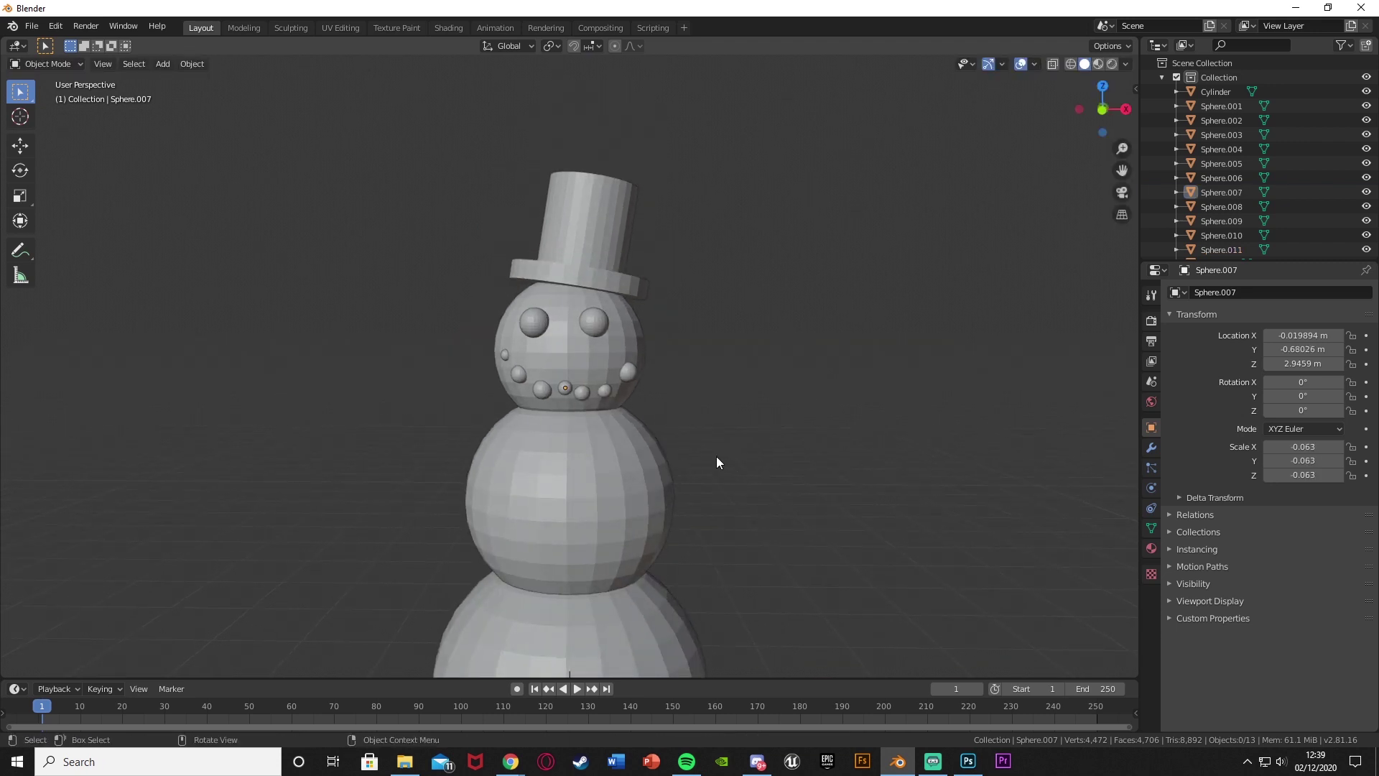
Step: Paste a copy of the eye on the positive X side and lower it along Z to about 2.10 m onto the middle body sphere
left_click(596, 316)
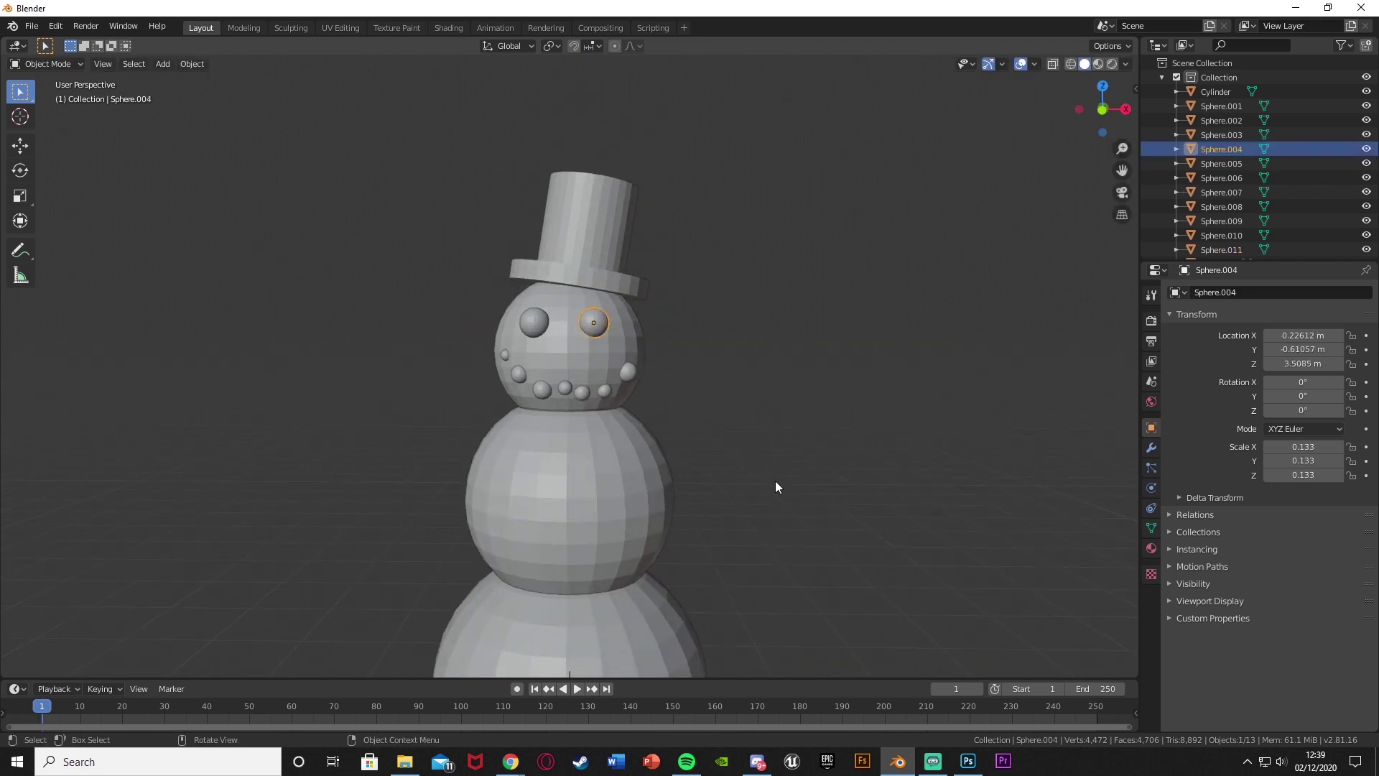
key("ctrl+v")
key("g")
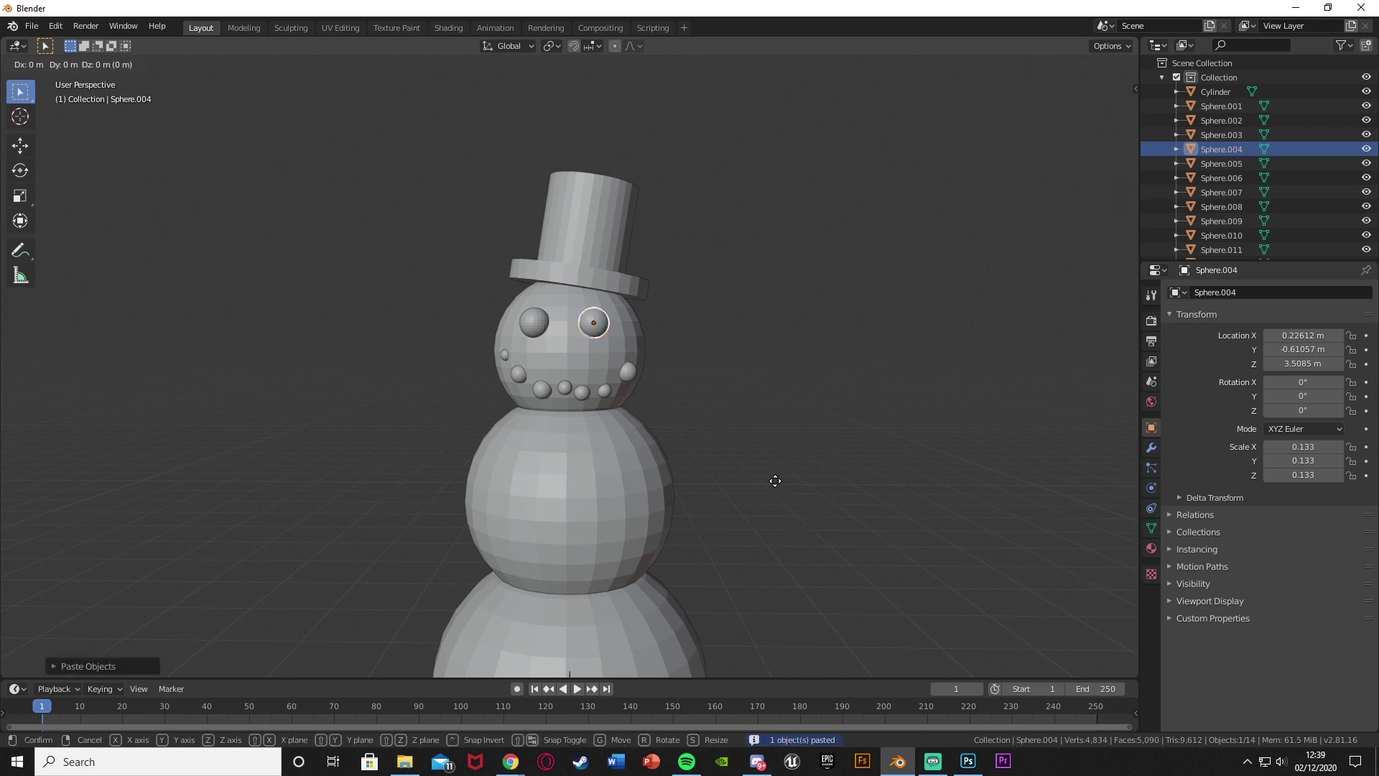
key("z")
left_click(786, 640)
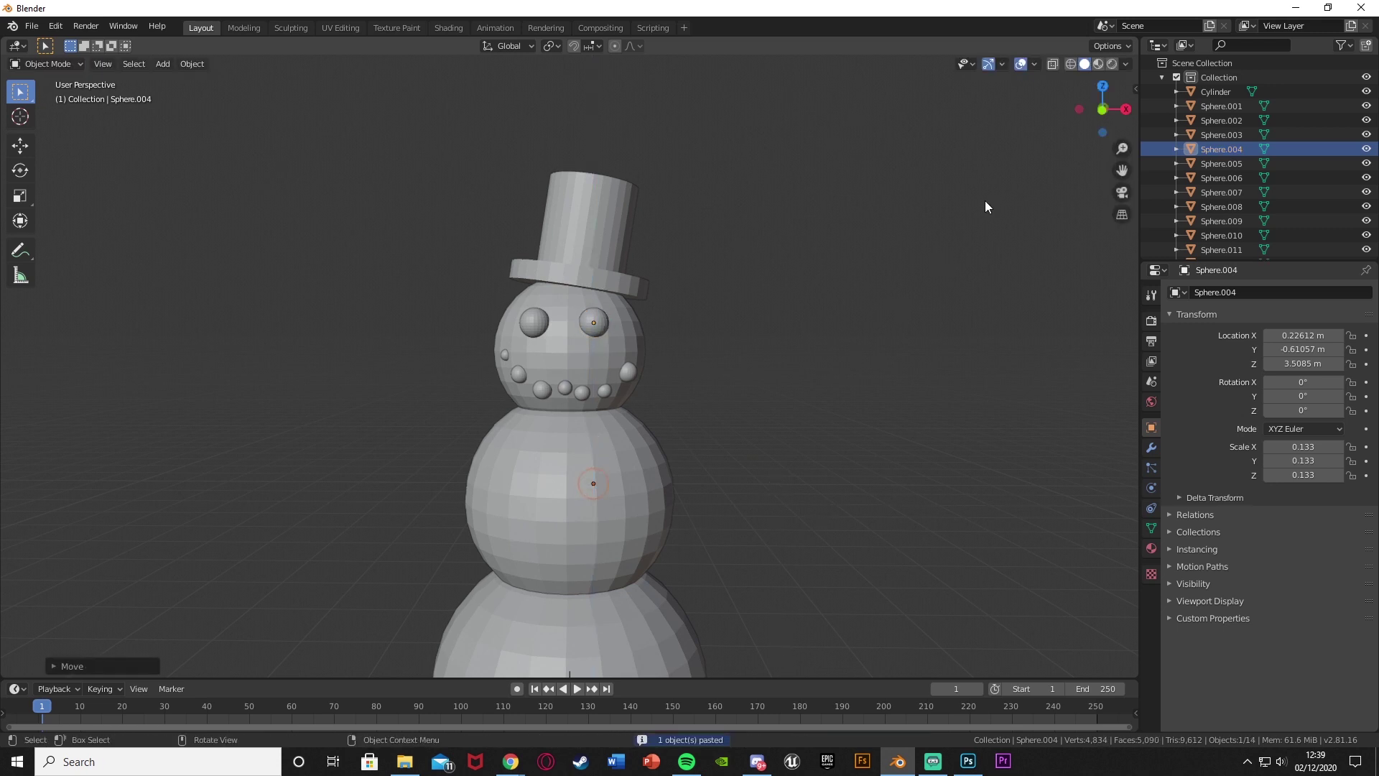
key("n")
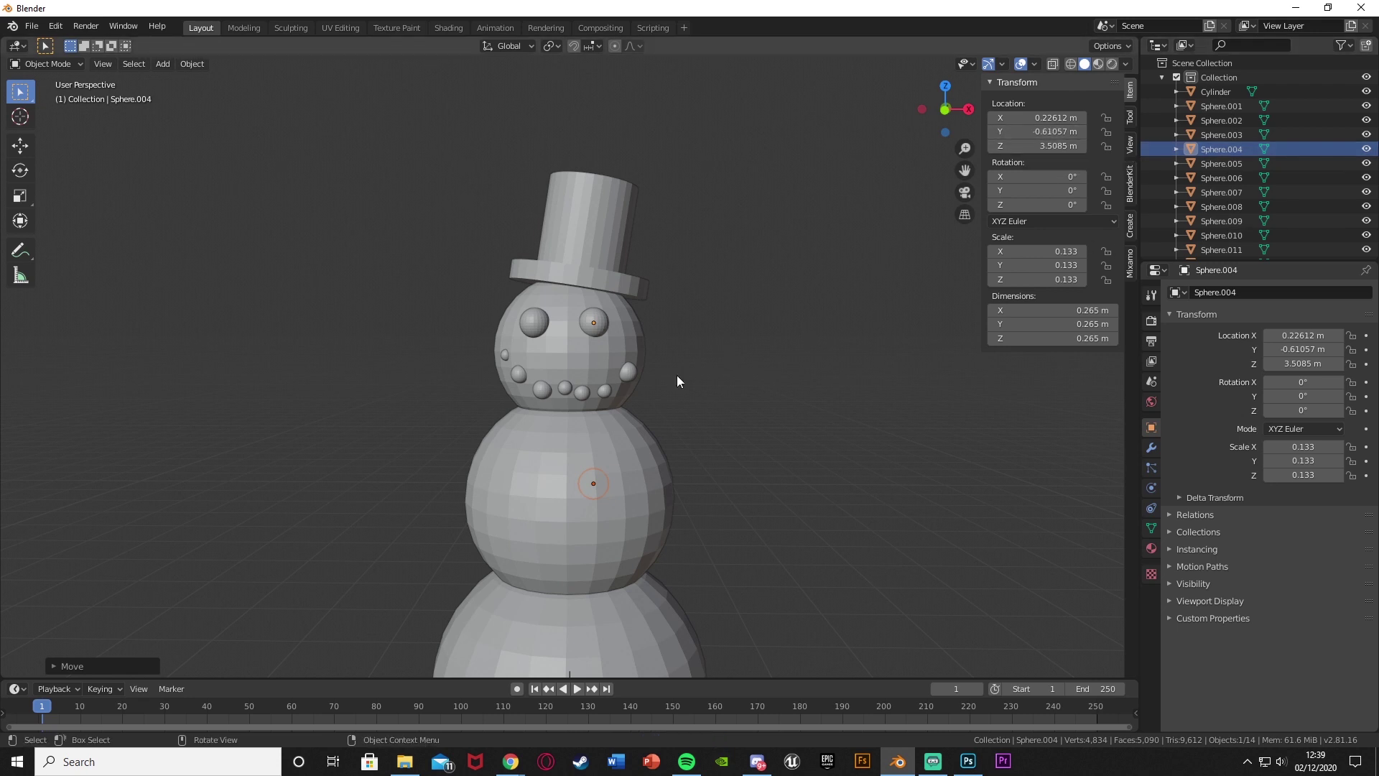
middle_click_drag(678, 379, 690, 378)
type("0")
key("Return")
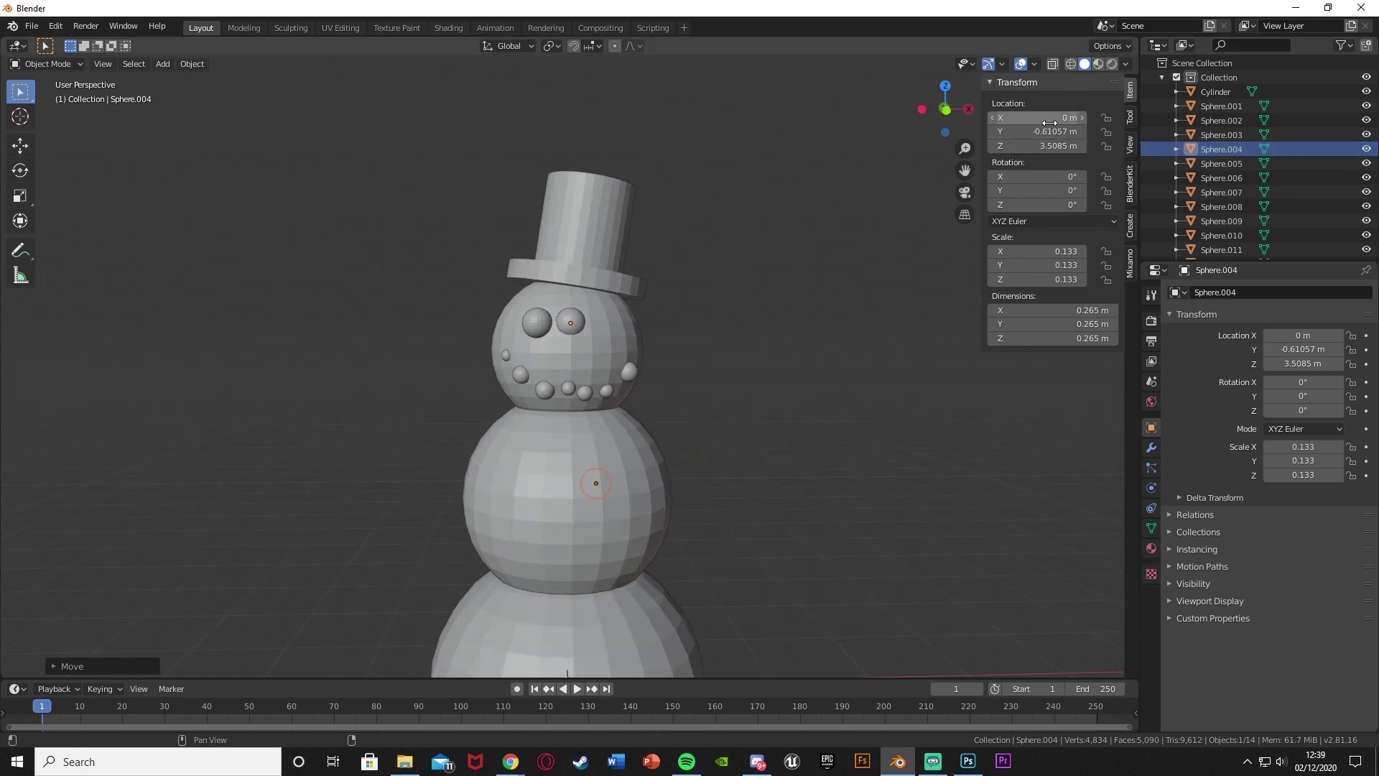
key("ctrl+z")
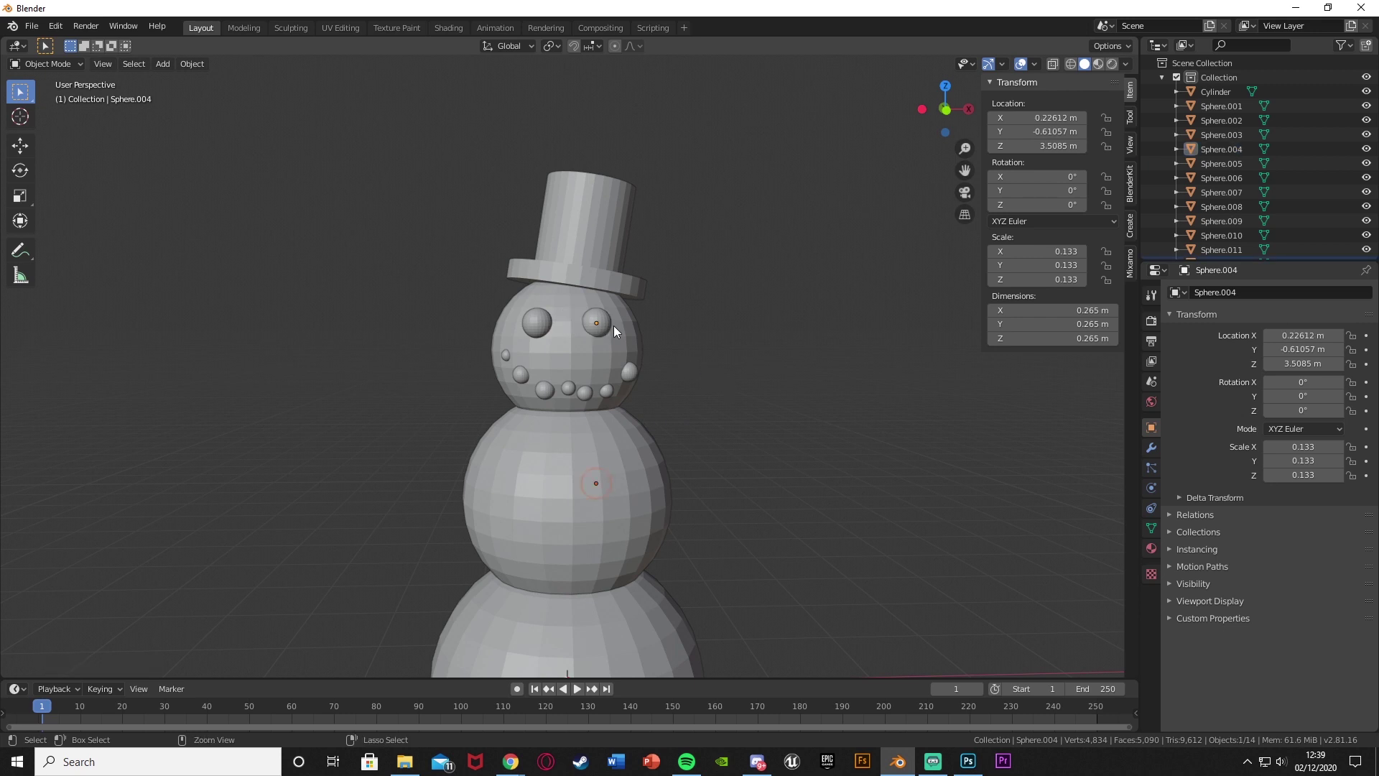
Step: Set the pasted sphere's X location to 0 m and bring it forward along Y to about -0.95 m
scroll(1207, 234, "down", 2)
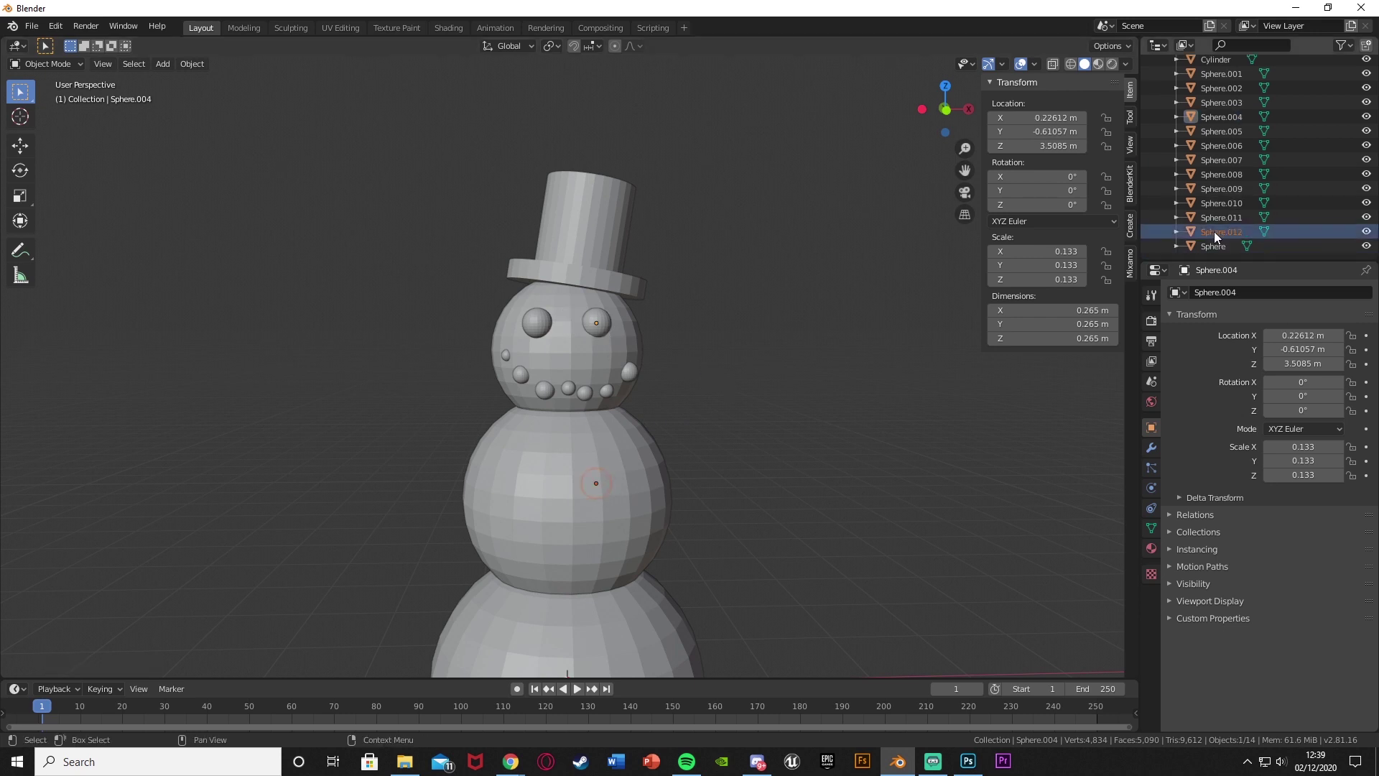
left_click(1211, 246)
left_click(1221, 231)
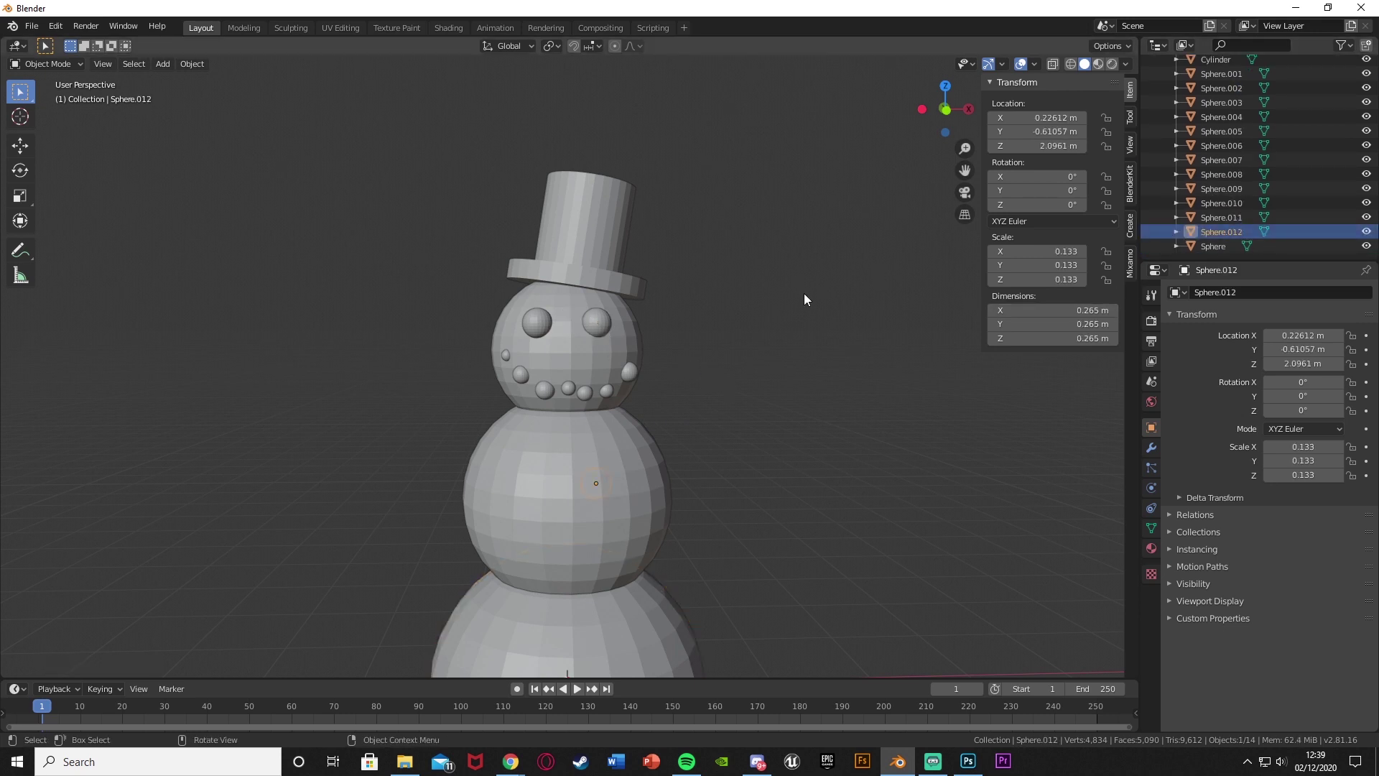
double_click(1069, 118)
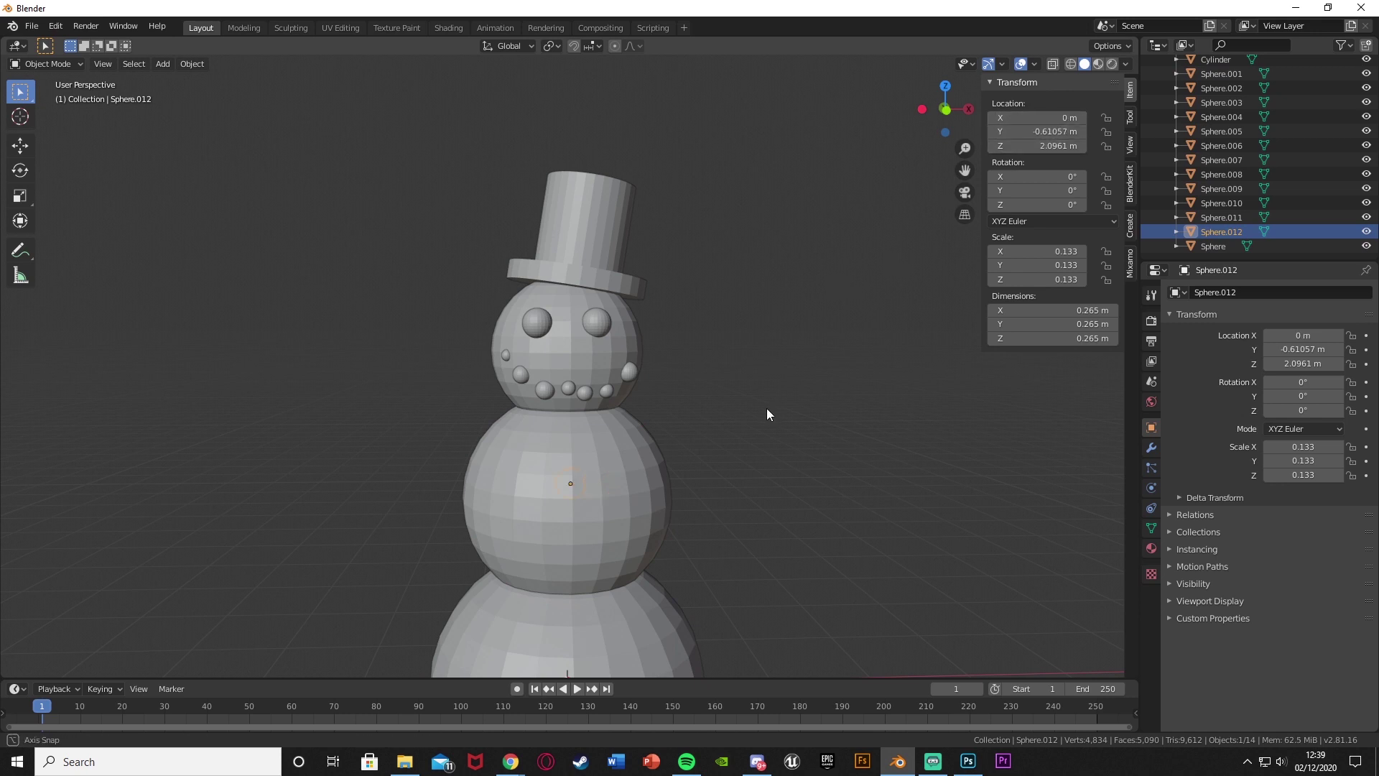
key("g")
middle_click_drag(766, 408, 690, 474)
key("y")
left_click(666, 429)
Step: Raise the button sphere along Z to about 2.35 m and scale it down to about 0.098
key("KP_1")
scroll(619, 492, "up", 3)
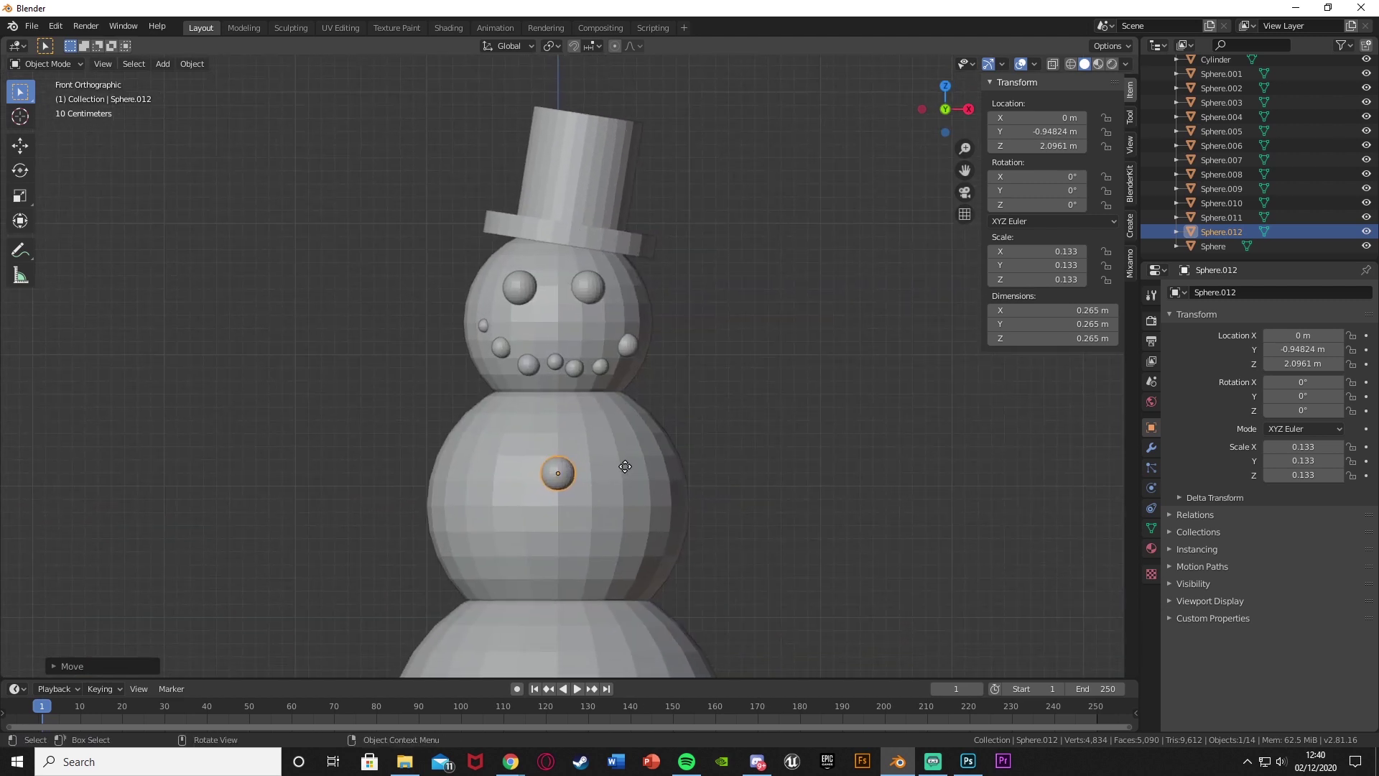
key("g")
key("z")
key("s")
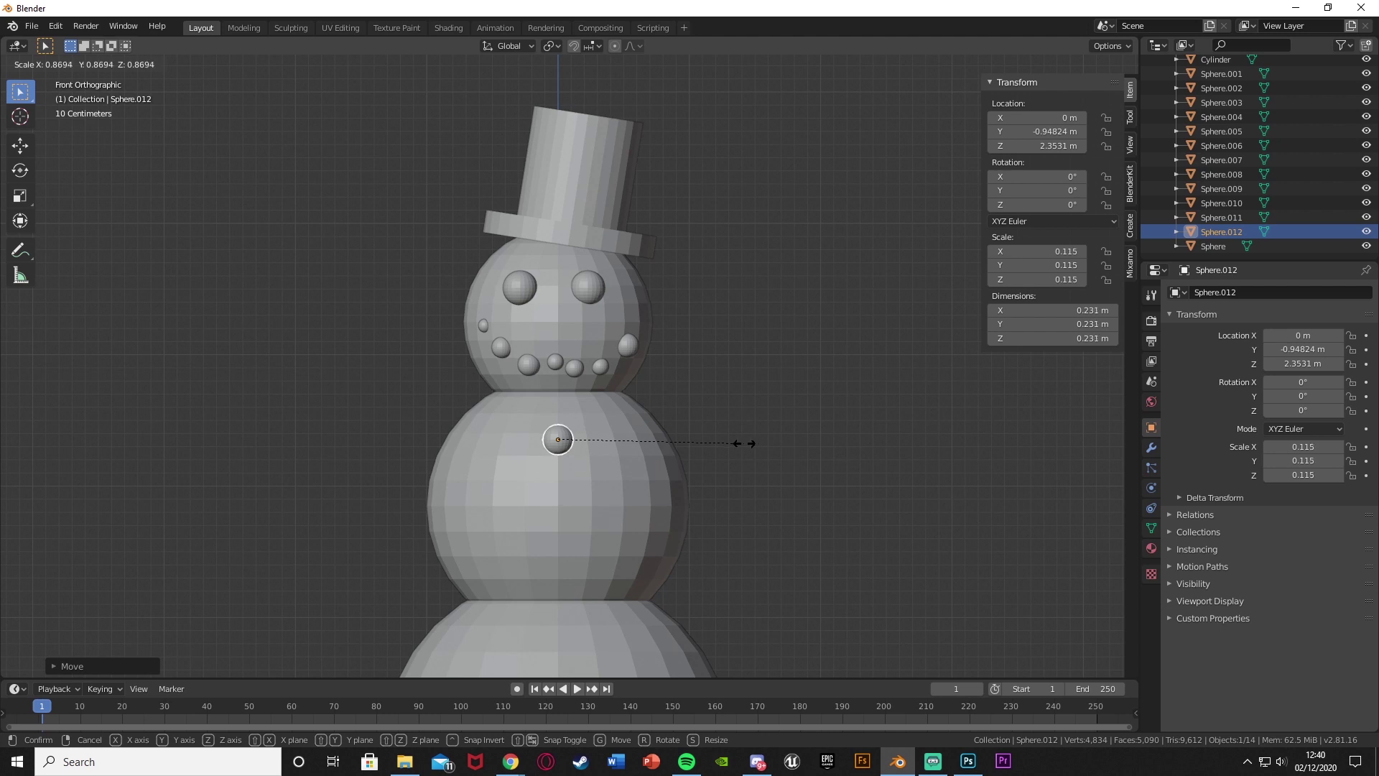
left_click(743, 443)
middle_click_drag(550, 469, 554, 450, "shift")
key("s")
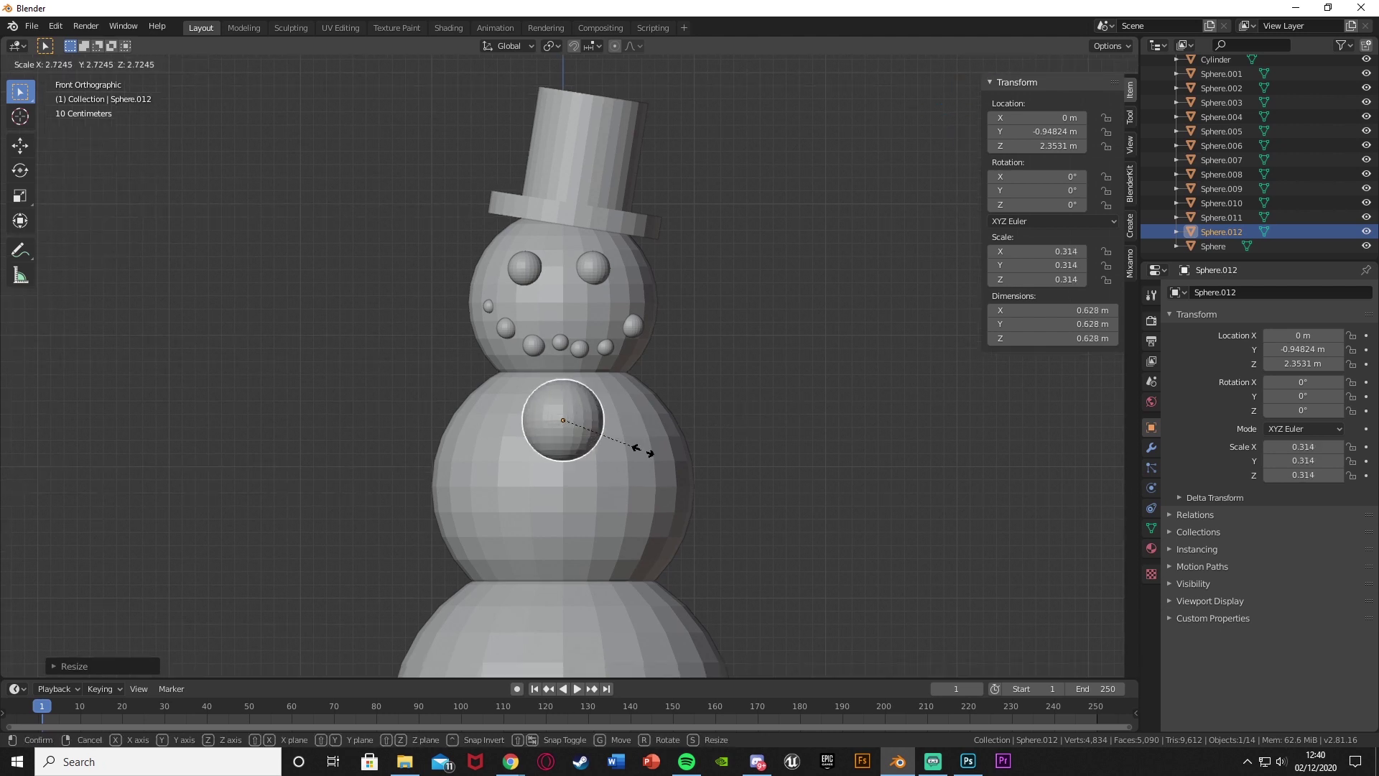
left_click(586, 431)
scroll(596, 445, "up", 2)
middle_click_drag(596, 445, 497, 454)
Step: Paste a copy of the button, lower it along Z to about 1.92 m, and enlarge it to about 0.139
key("KP_1")
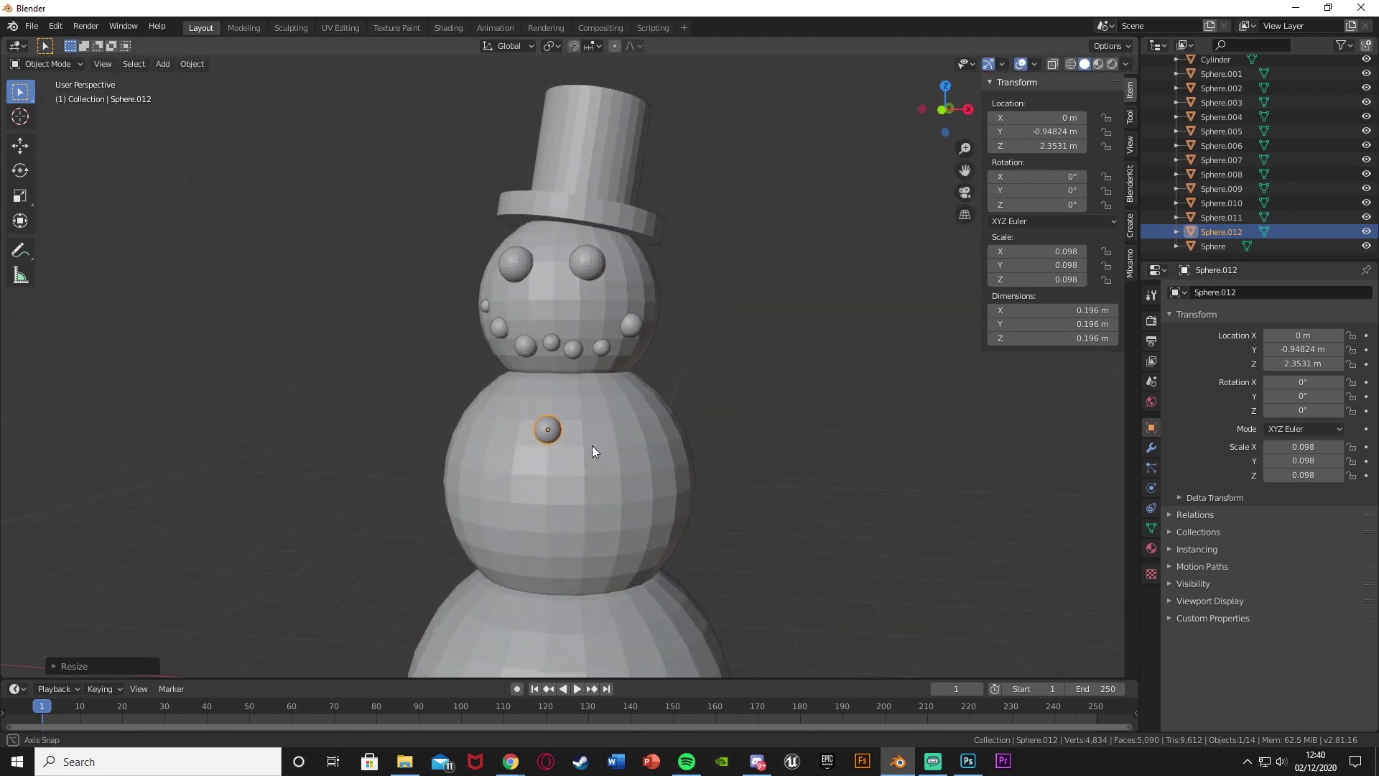
key("ctrl+c")
middle_click_drag(592, 445, 592, 375, "shift")
key("ctrl+v")
key("g")
key("z")
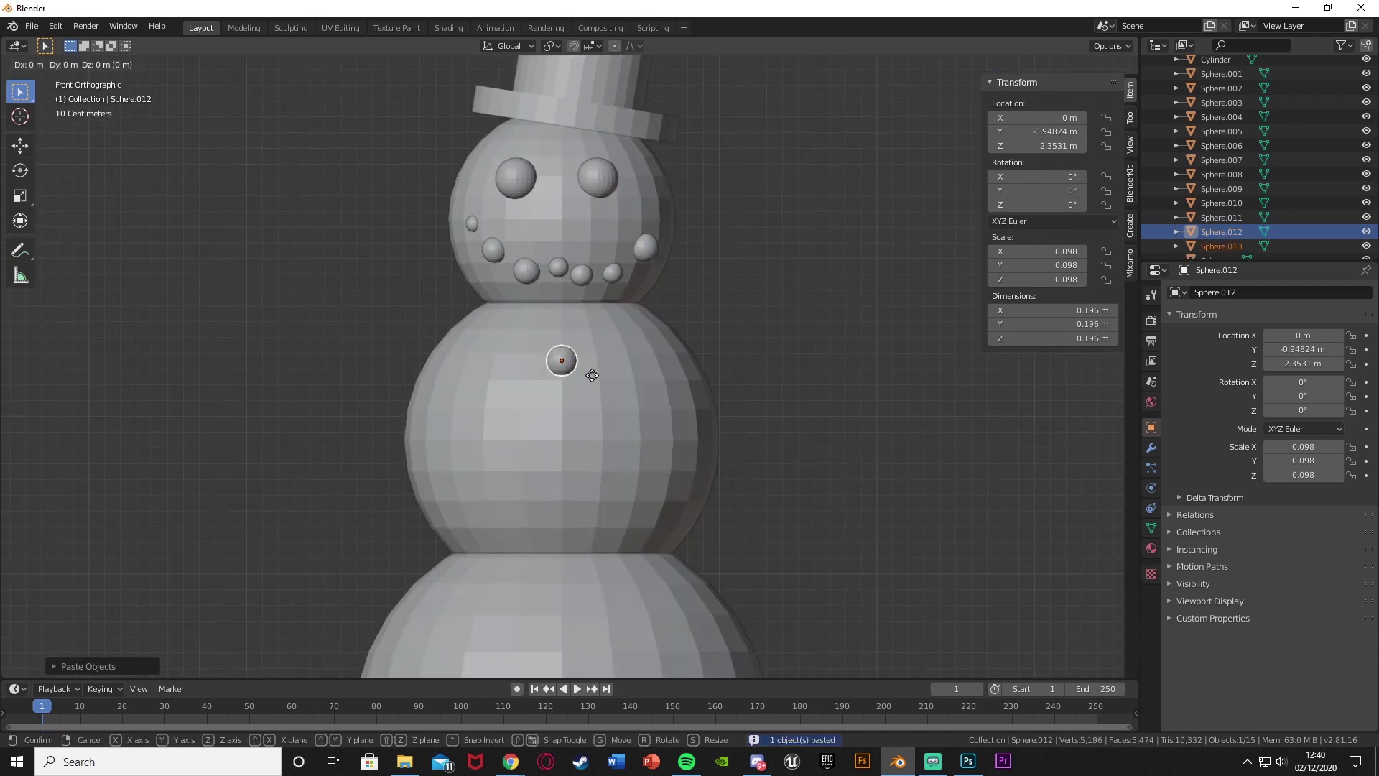
left_click(619, 451)
middle_click_drag(623, 459, 625, 422, "shift")
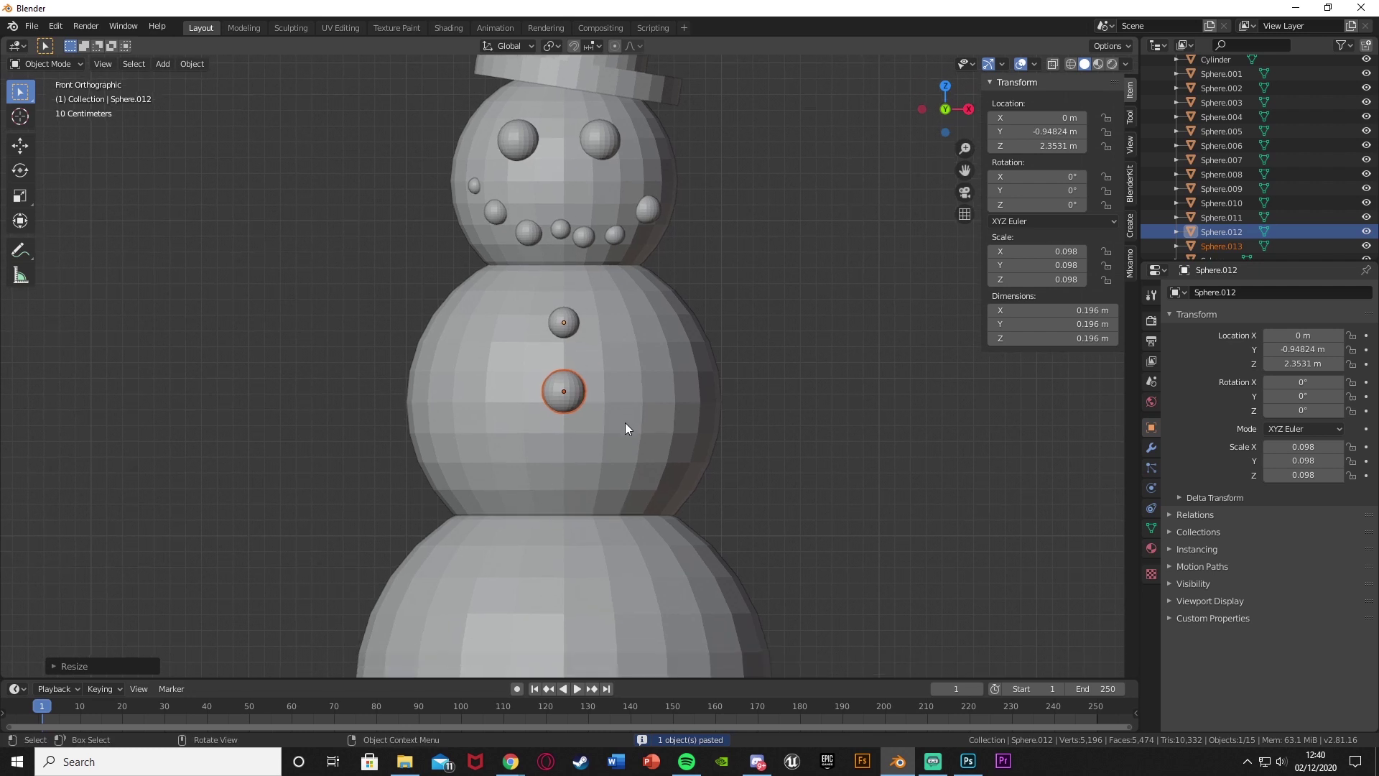
Step: Paste another button copy, lower it along Z to about 1.46 m, and scale it to about 0.151
key("ctrl+v")
key("g")
key("z")
left_click(626, 494)
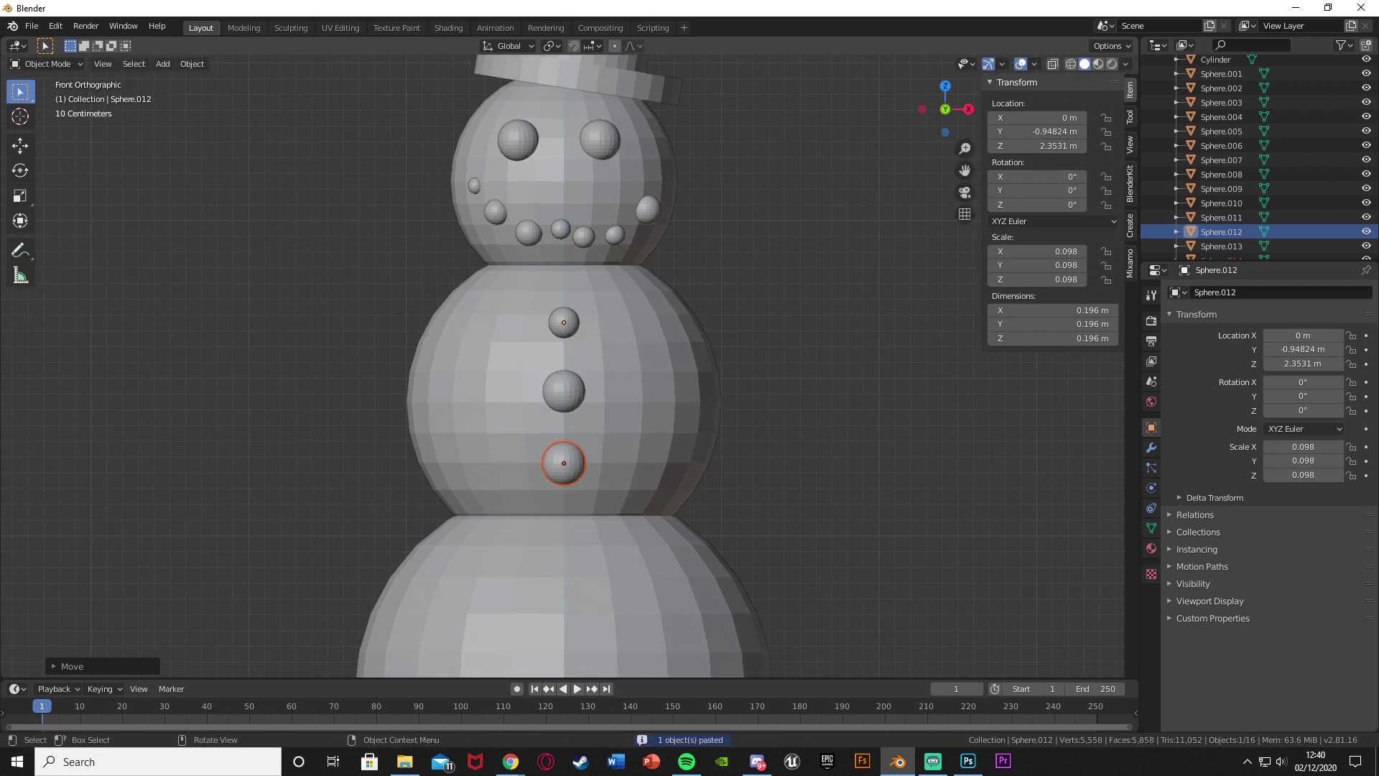
key("s")
left_click(652, 495)
Step: Raise the top button to about Z 2.385 m and the middle button to about Z 1.95 m to even the spacing
mouse_move(664, 491)
middle_mouse_down()
mouse_move(610, 489)
mouse_move(636, 489)
middle_mouse_up()
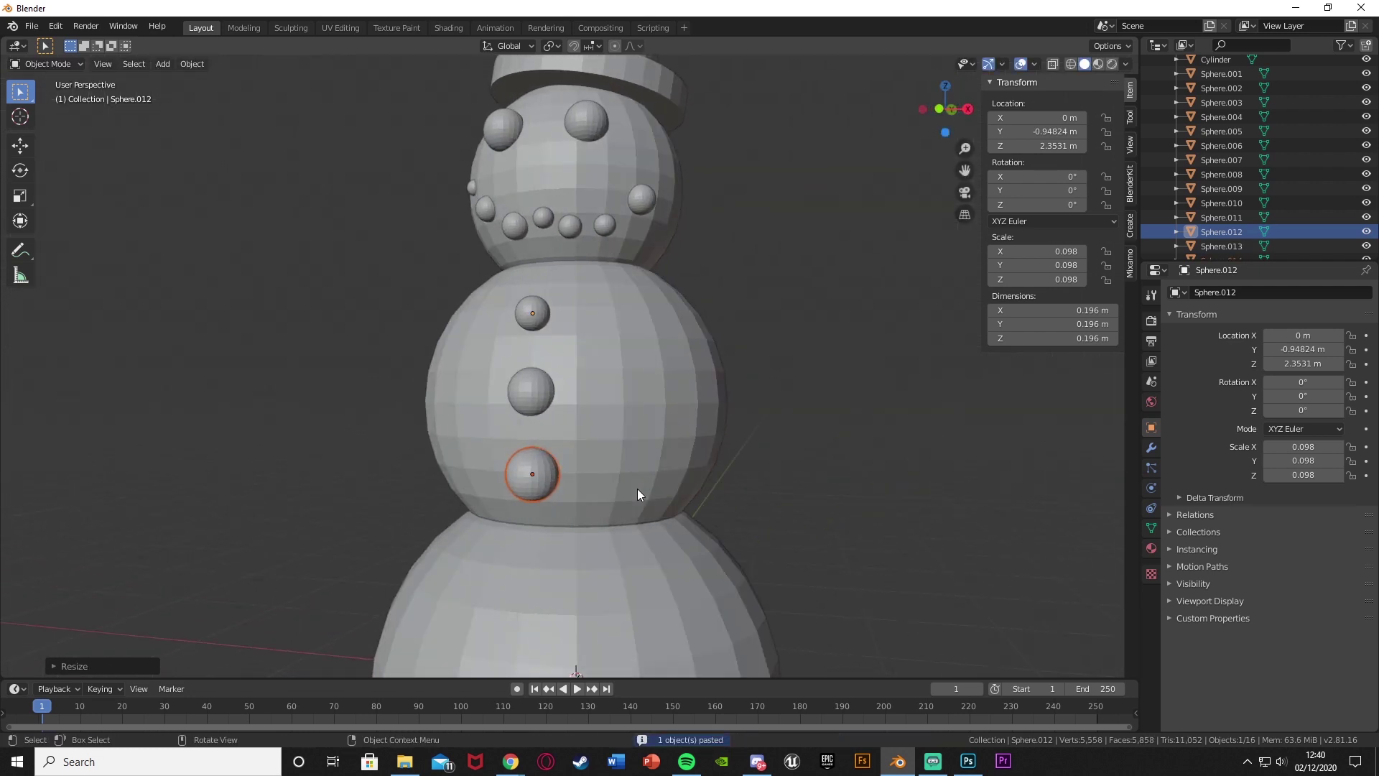
key("KP_1")
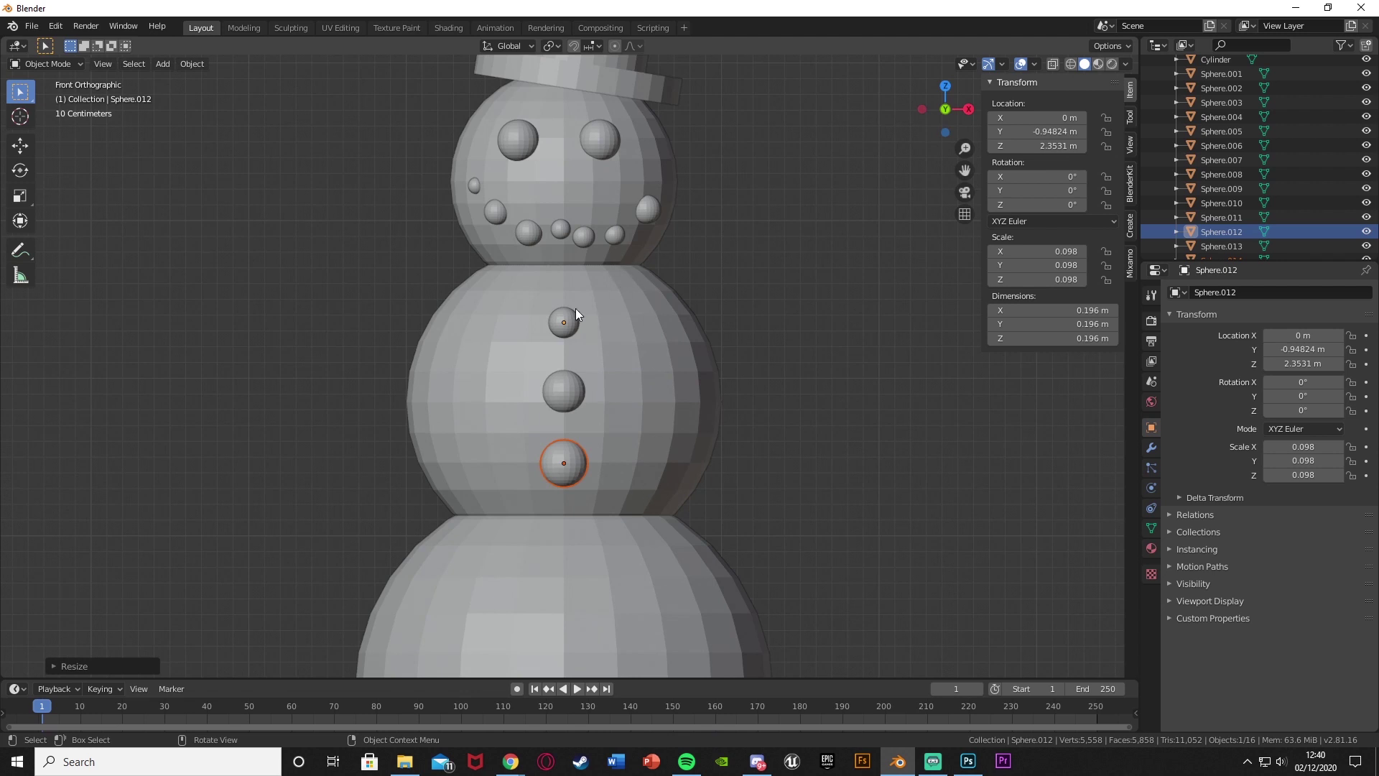
left_click(565, 393)
key("g")
key("z")
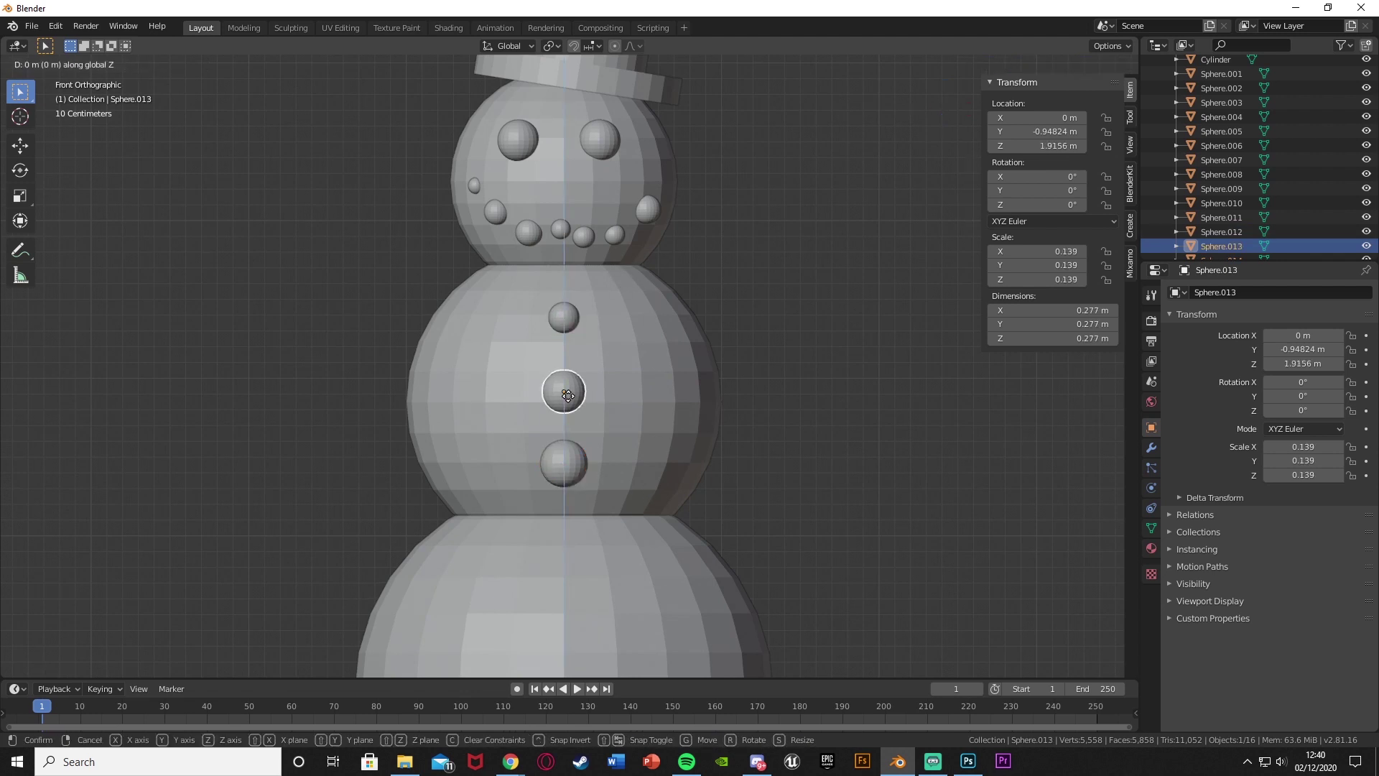
left_click(573, 396)
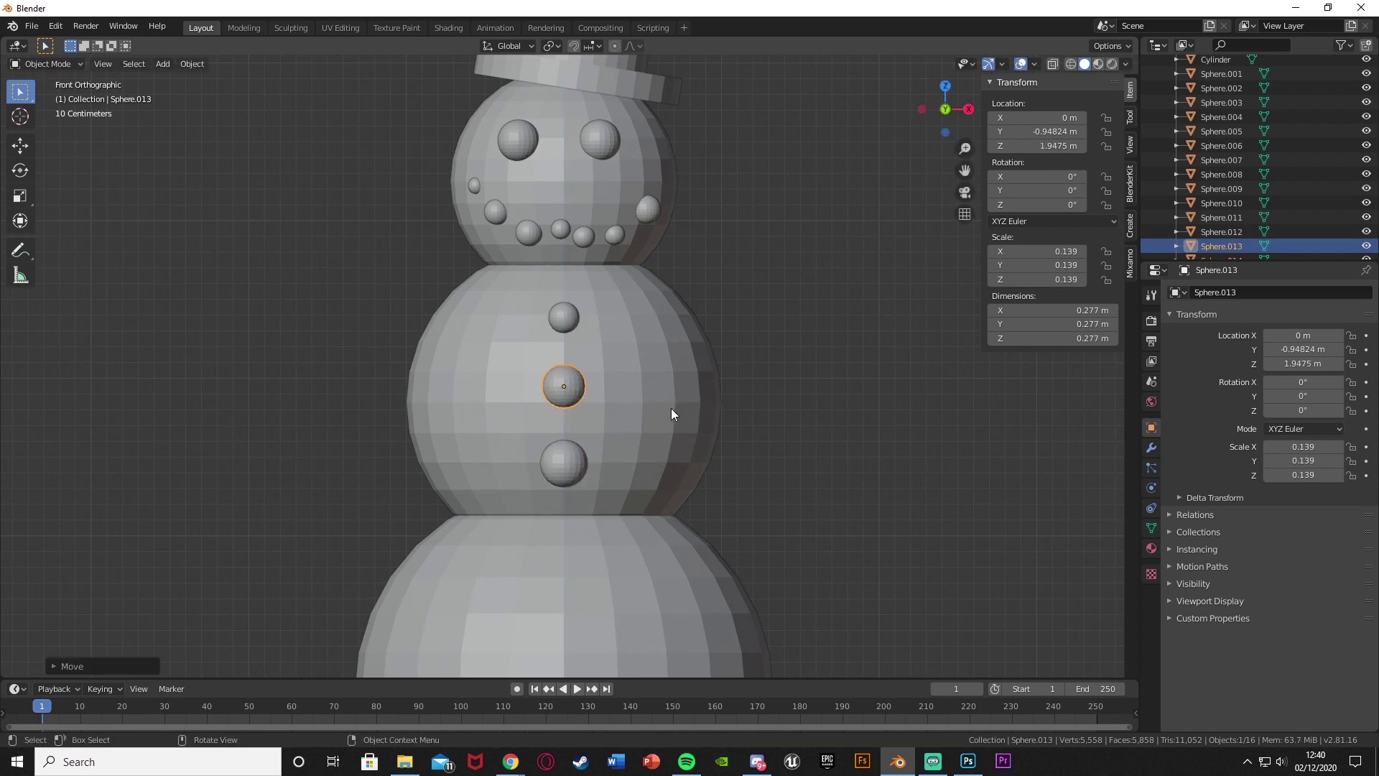
Step: Move the top button back along Y so it sits partly embedded in the middle body sphere
middle_click_drag(671, 414, 464, 311)
left_click(463, 313)
key("g")
key("y")
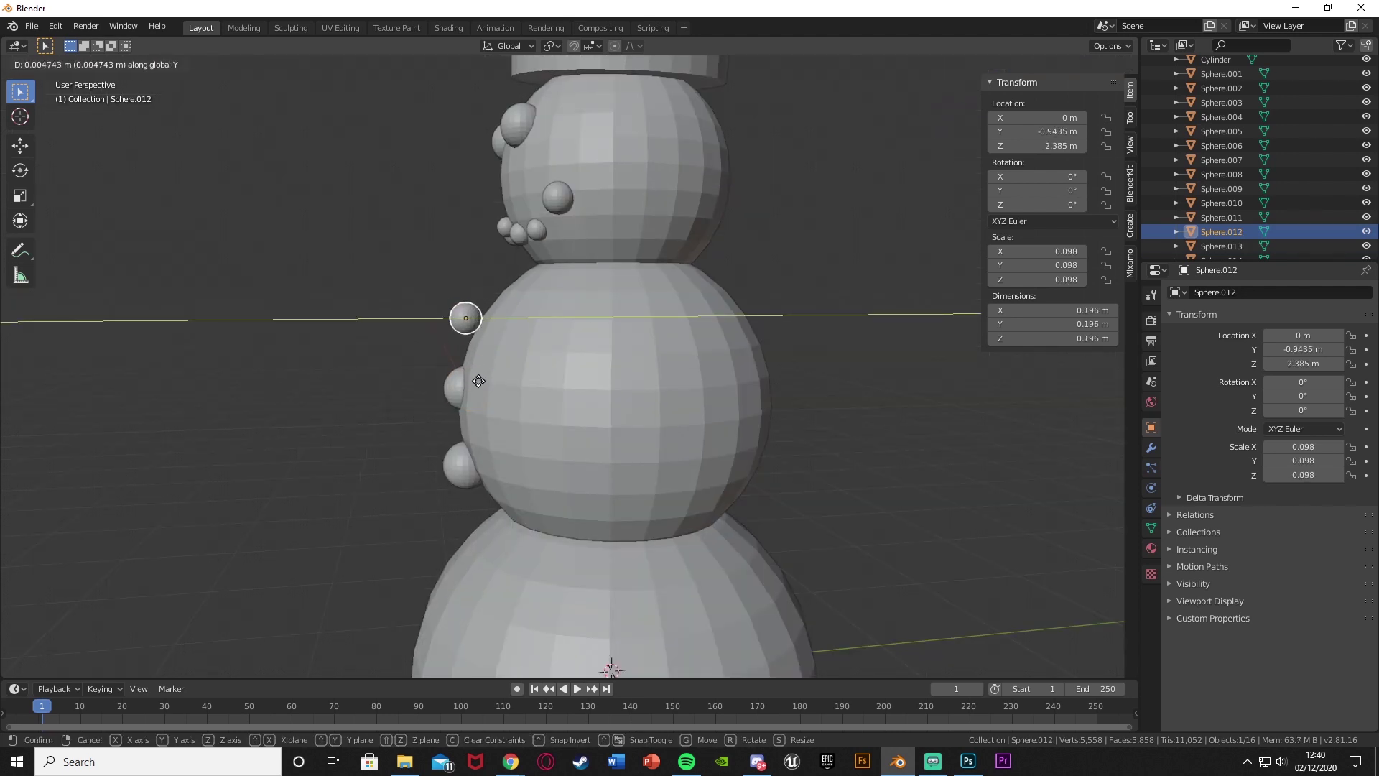
left_click(492, 345)
Step: Shift the middle button along Y to about -1.00 m and the bottom button to about -0.93 m
left_click(456, 386)
key("g")
key("y")
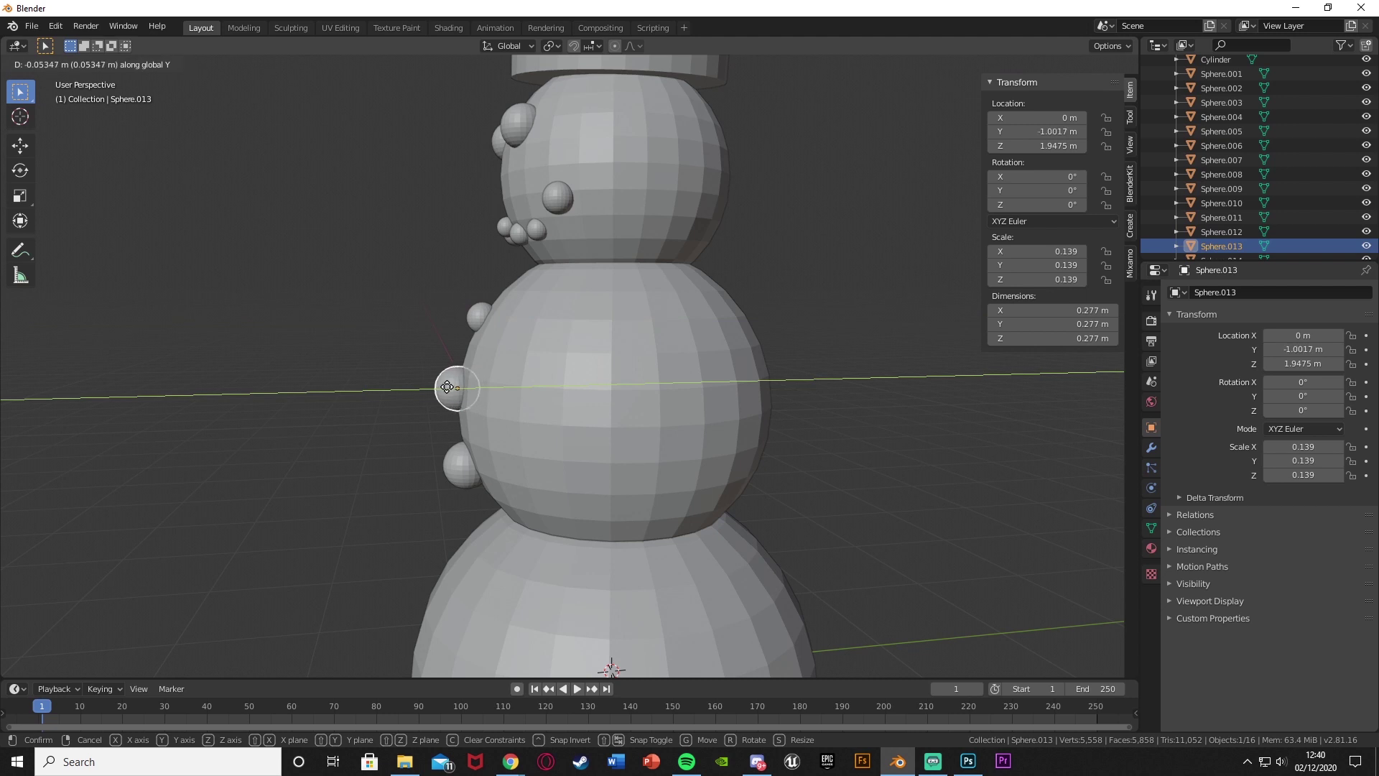
left_click(447, 388)
left_click(465, 467)
key("g")
key("y")
left_click(467, 466)
left_click(352, 475)
Step: Add a cylinder for the nose and raise it along Z to about 3.27 m at head height
middle_click_drag(351, 476, 735, 463)
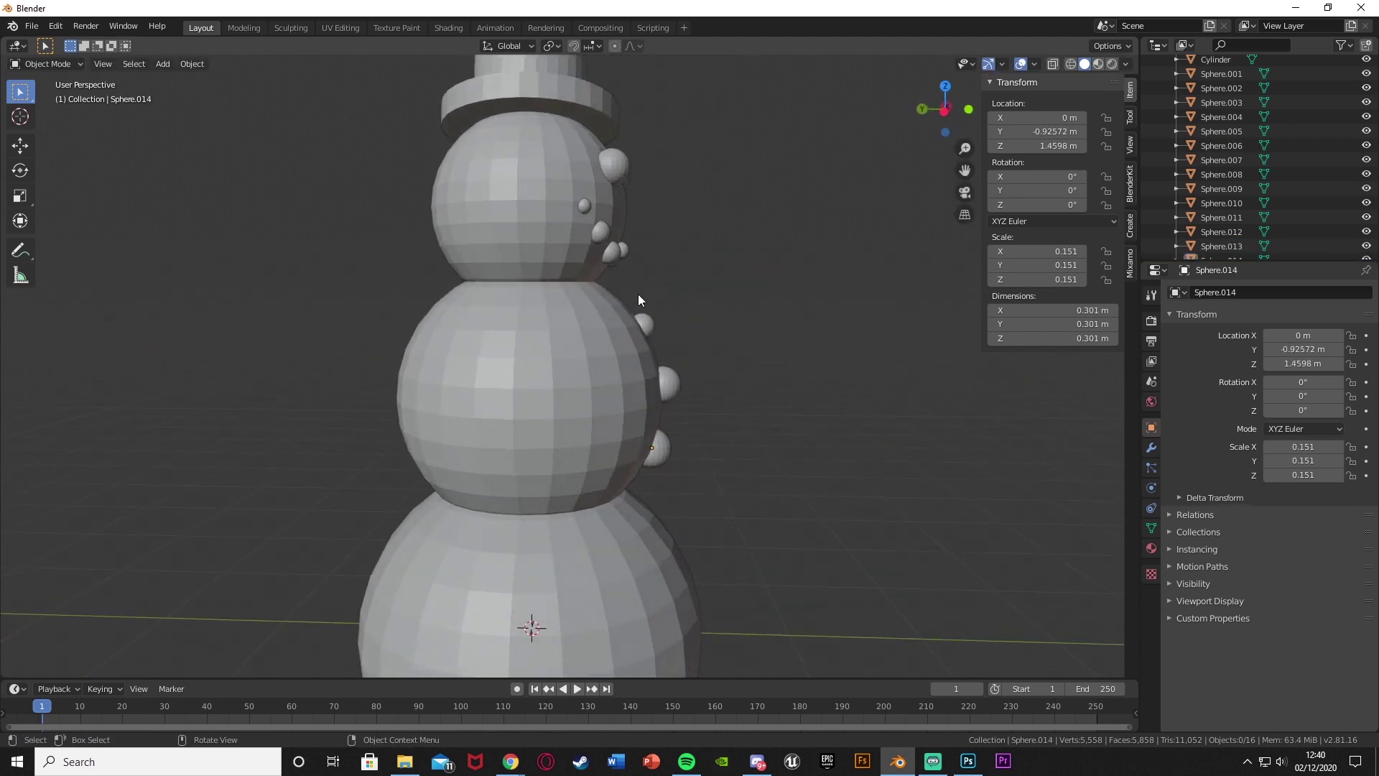
middle_click_drag(657, 326, 506, 353)
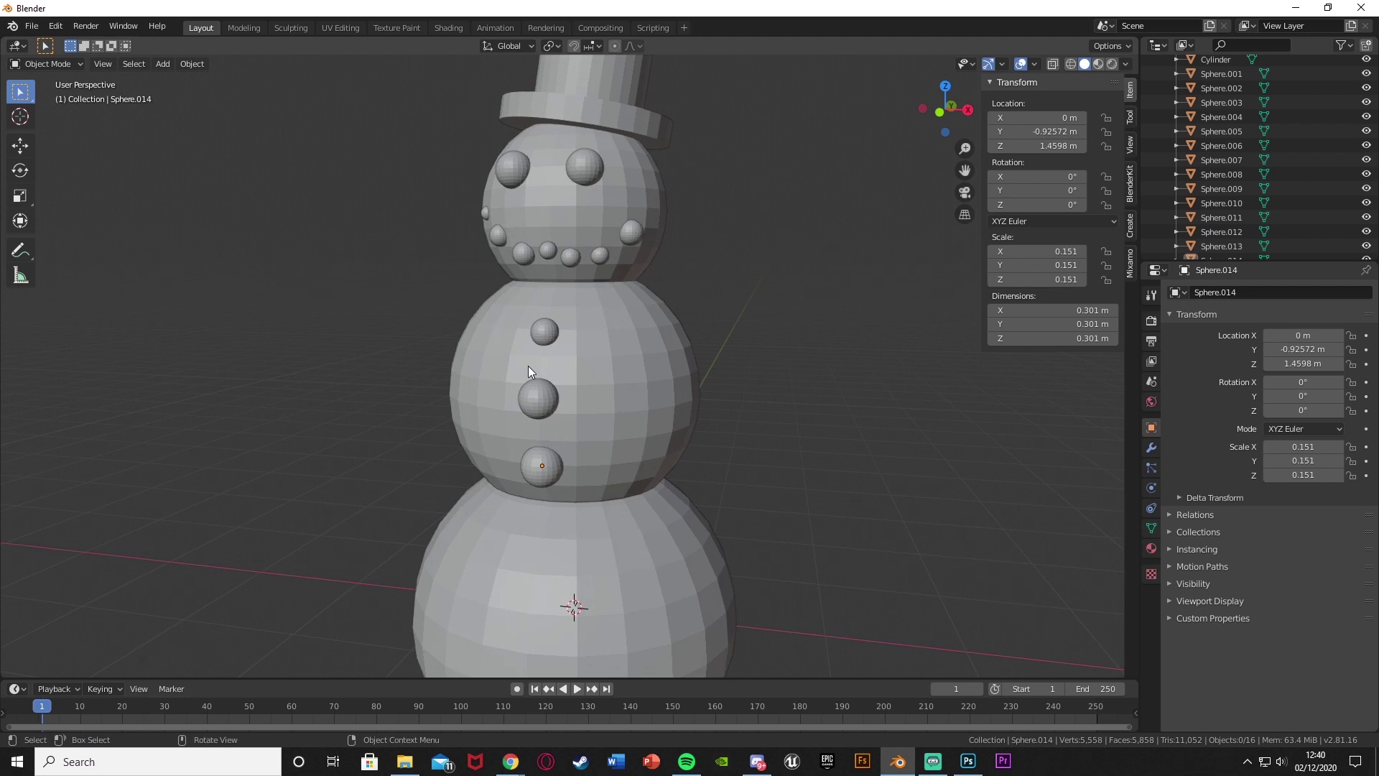
middle_click_drag(548, 370, 662, 357, "shift")
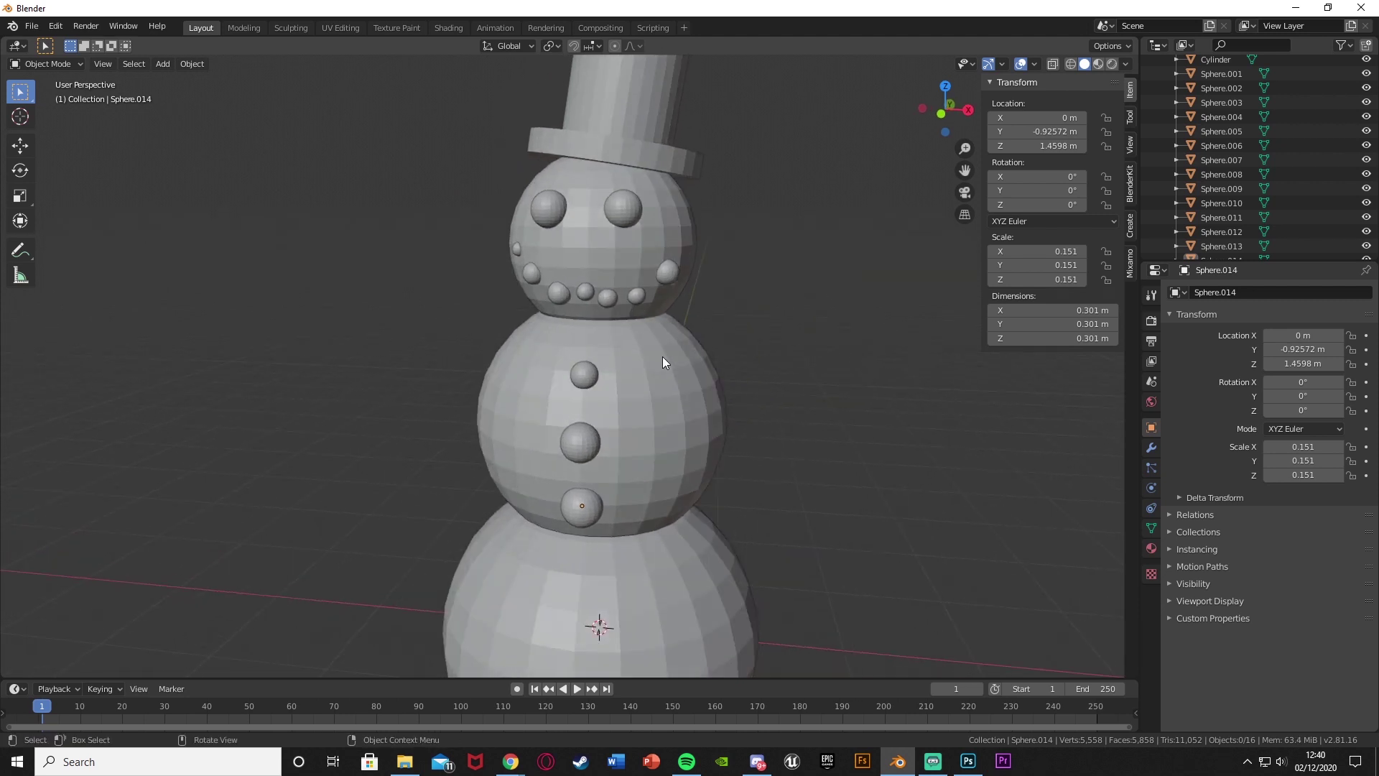
key("shift+a")
mouse_move(663, 356)
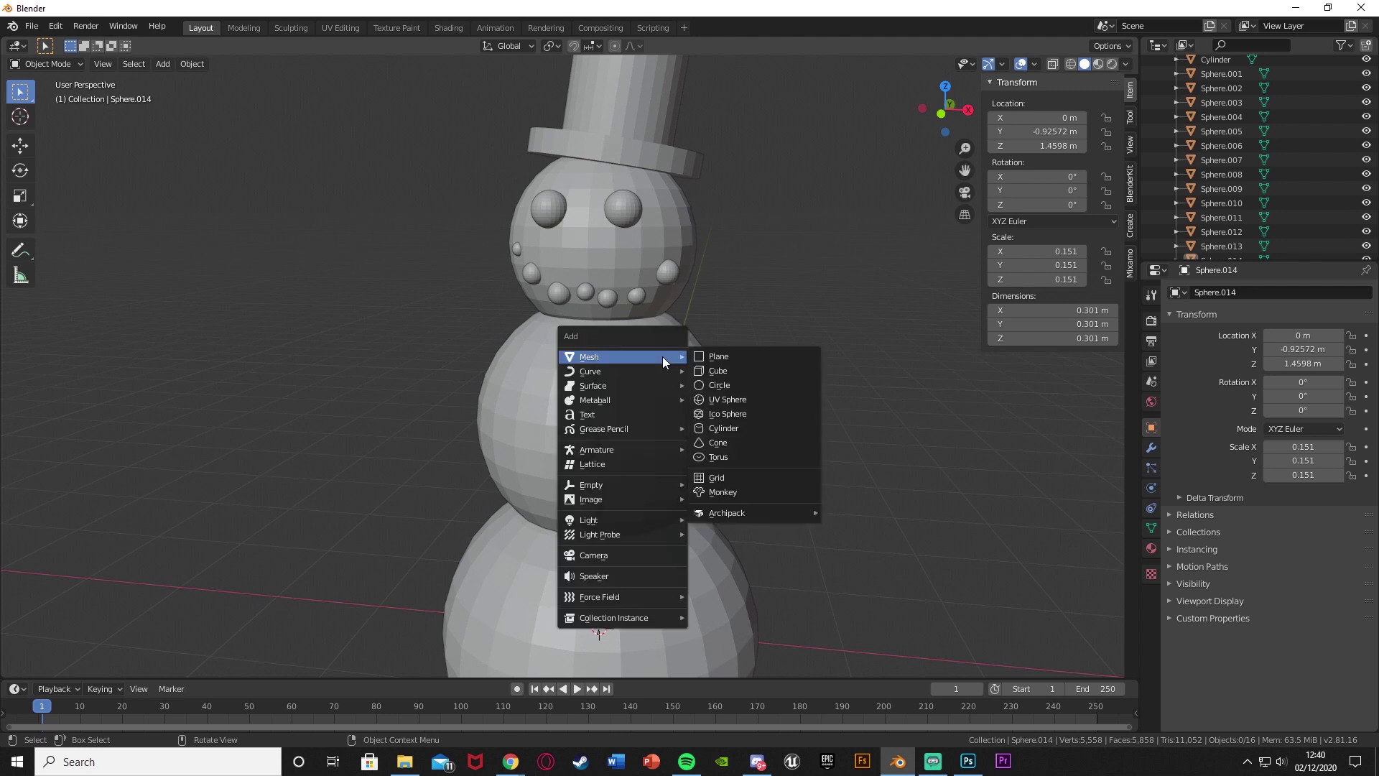
left_click(746, 425)
scroll(743, 425, "down", 3)
key("g")
key("z")
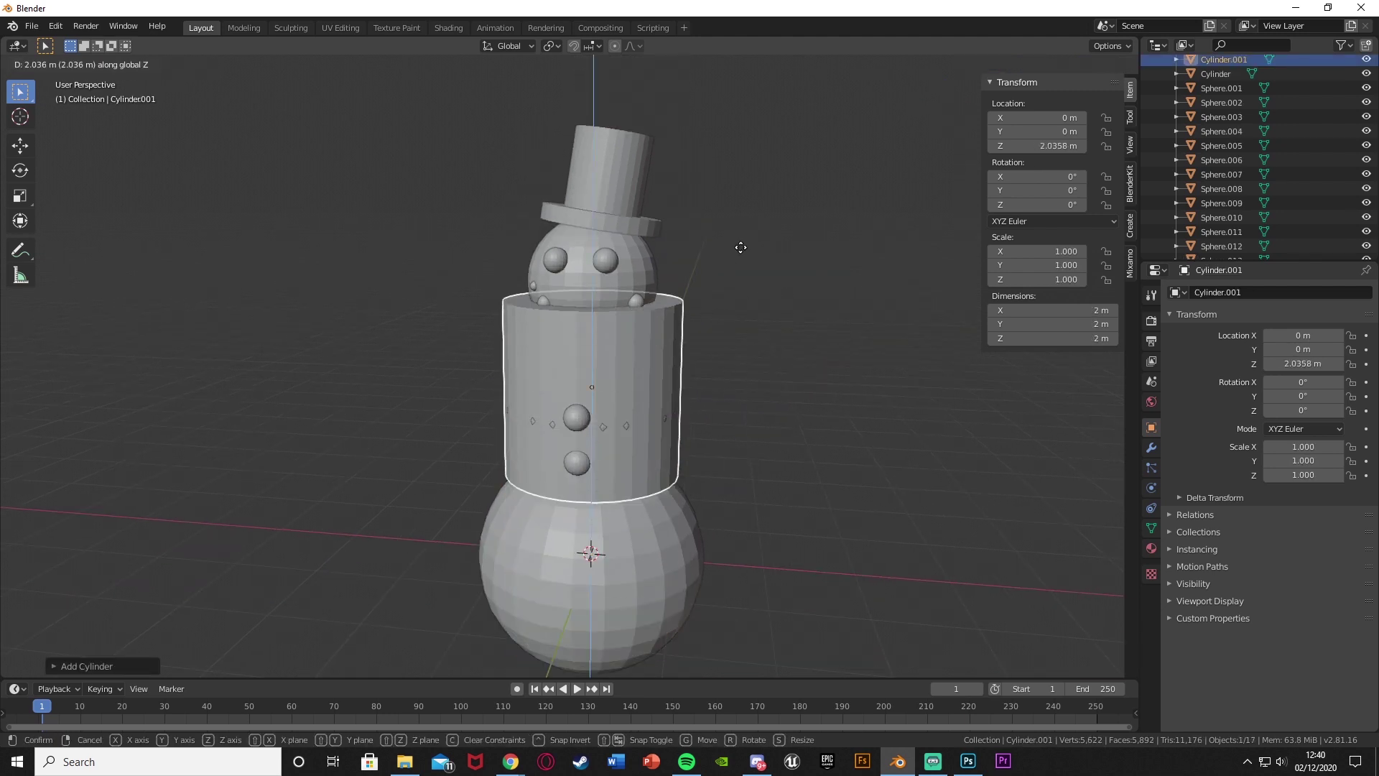
left_click(742, 158)
Step: Rotate the new cylinder 90° about X and scale it down to about 0.118
type("r")
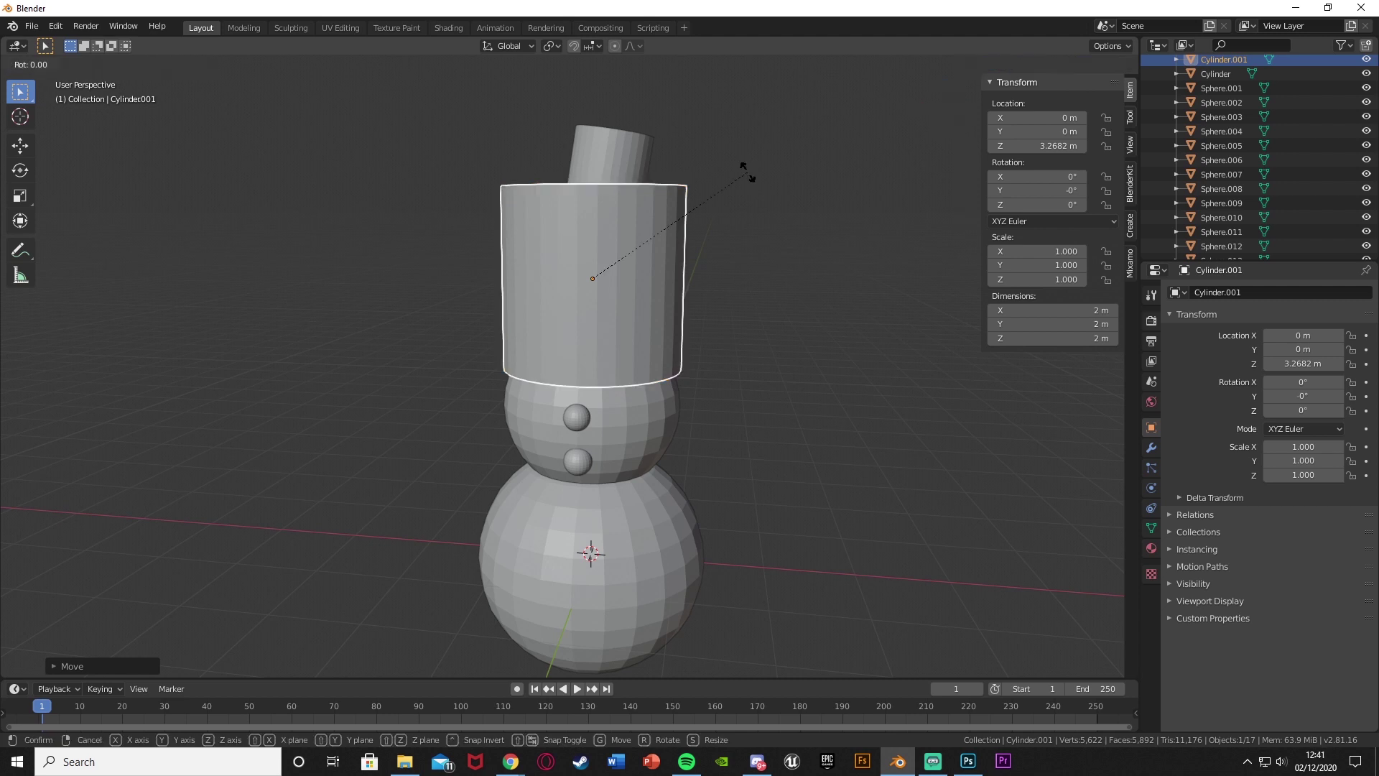
type("x90")
key("Return")
middle_click_drag(747, 178, 625, 237)
key("s")
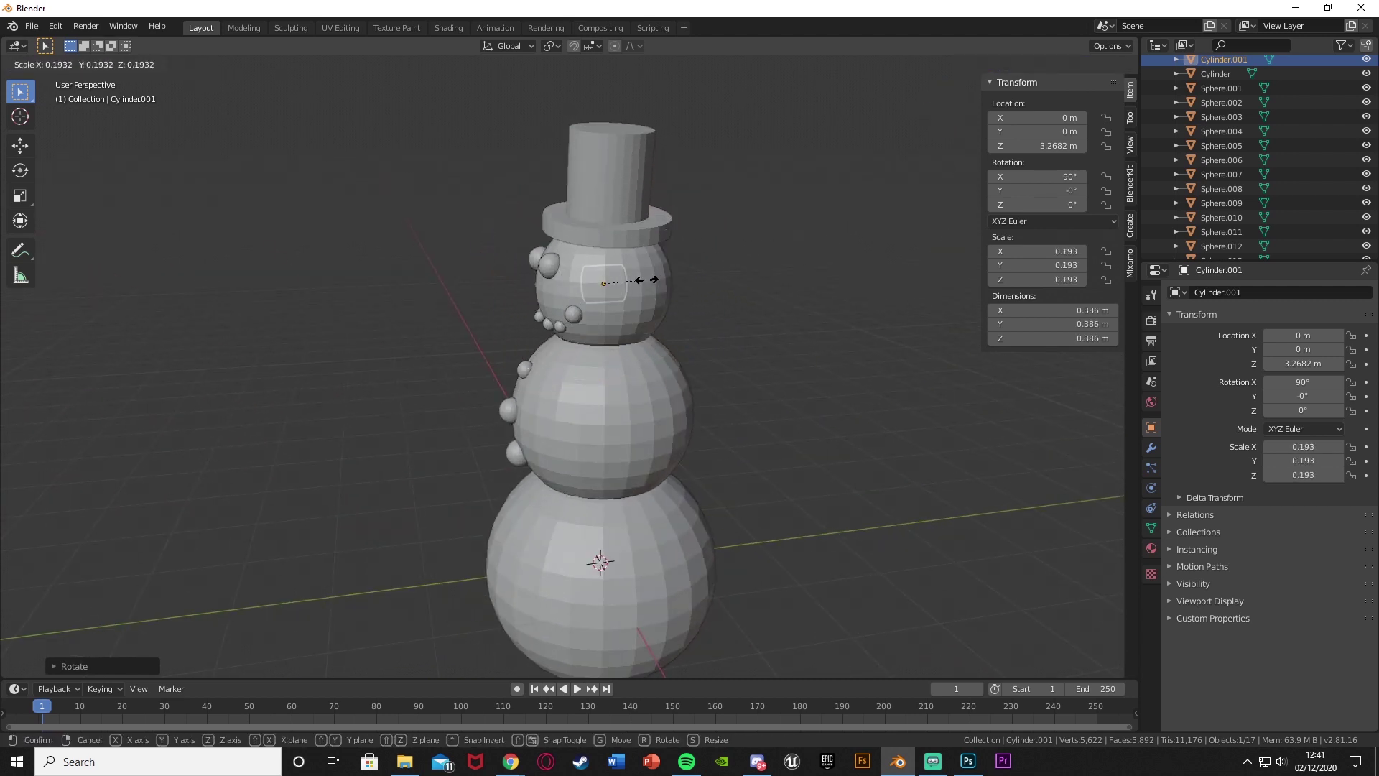
left_click(638, 281)
scroll(617, 269, "up", 4)
middle_click_drag(617, 269, 618, 456, "shift")
Step: Move the nose cylinder to the front of the face at about Y -0.78 m, Z 3.24 m, and shrink it to about 0.071
key("g")
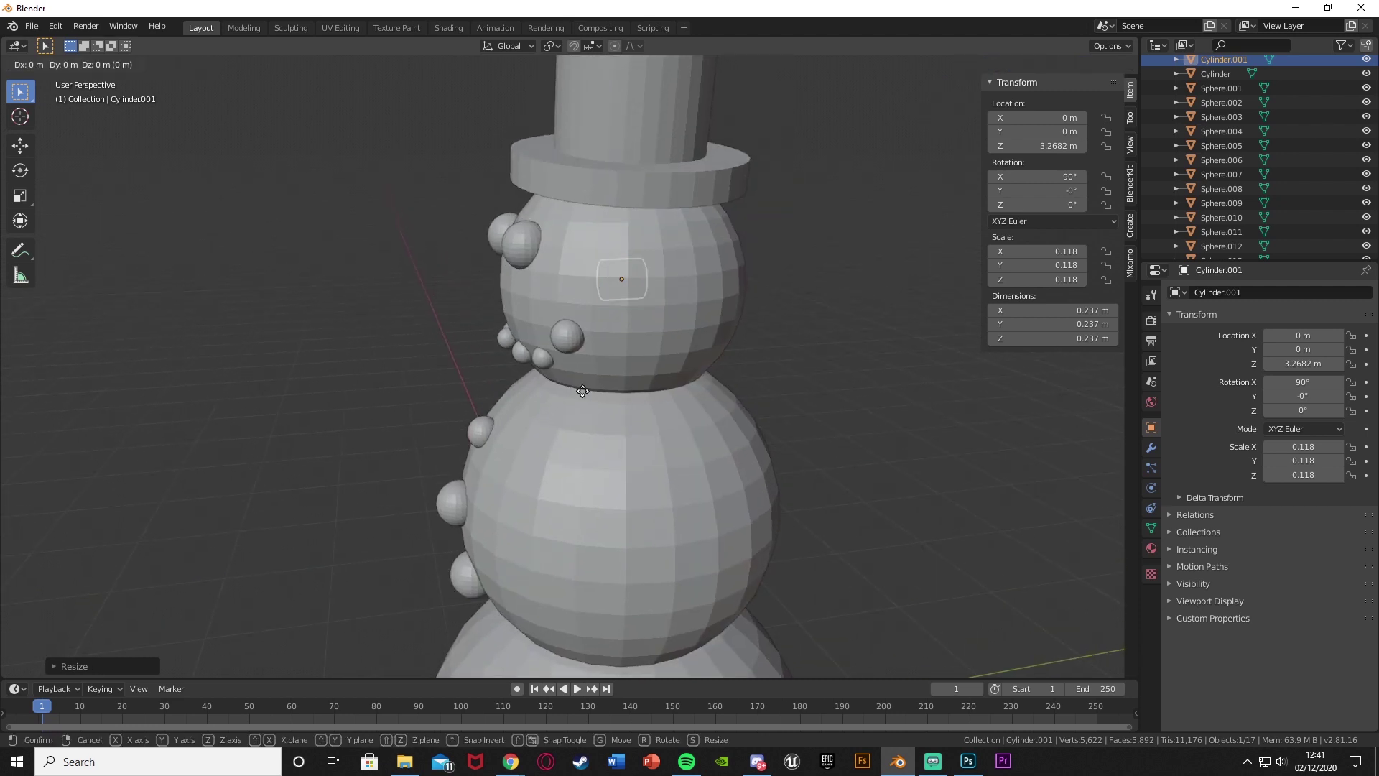
key("y")
left_click(450, 393)
middle_click_drag(449, 393, 485, 261)
key("g")
left_click(655, 299)
key("s")
left_click(687, 300)
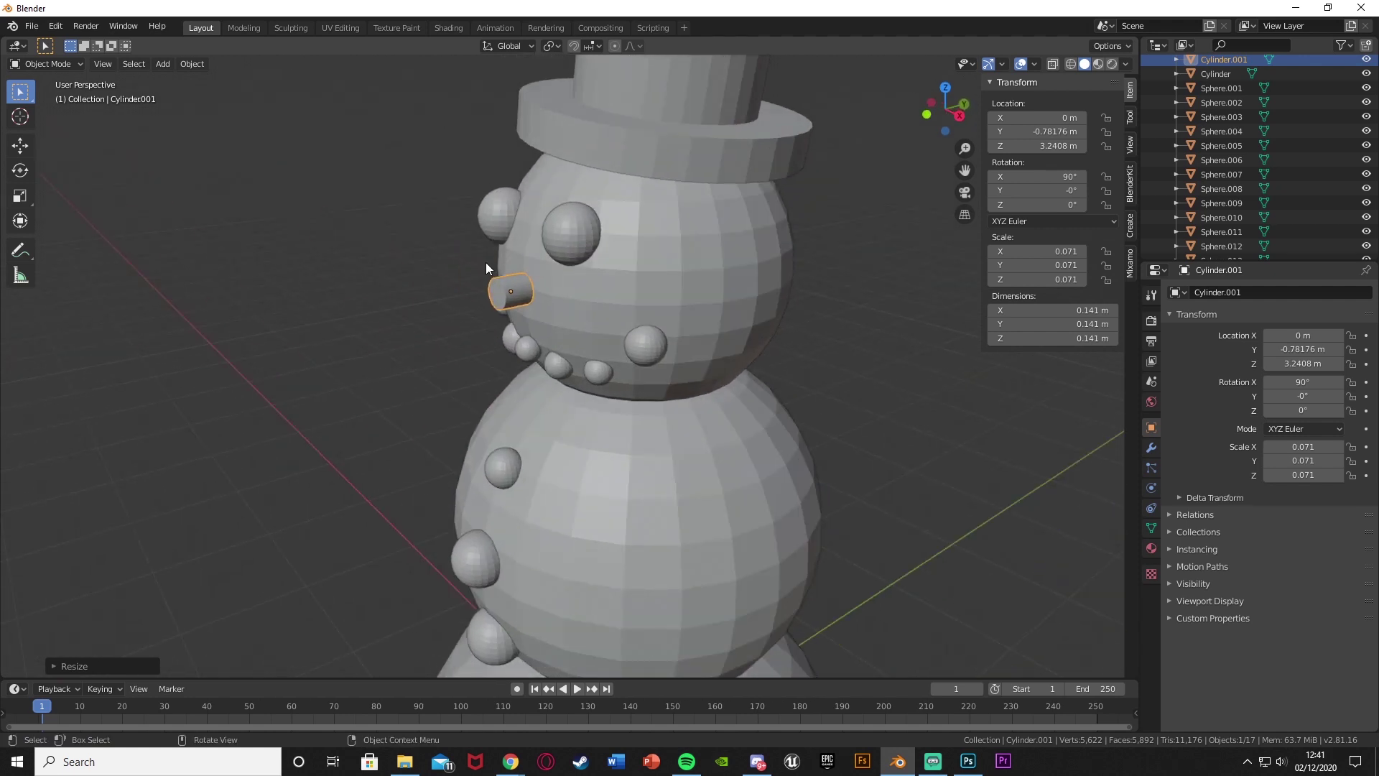
Step: Stretch the nose cylinder along global Y to a length of about 0.39 m
scroll(642, 357, "up", 3)
key("s")
key("y")
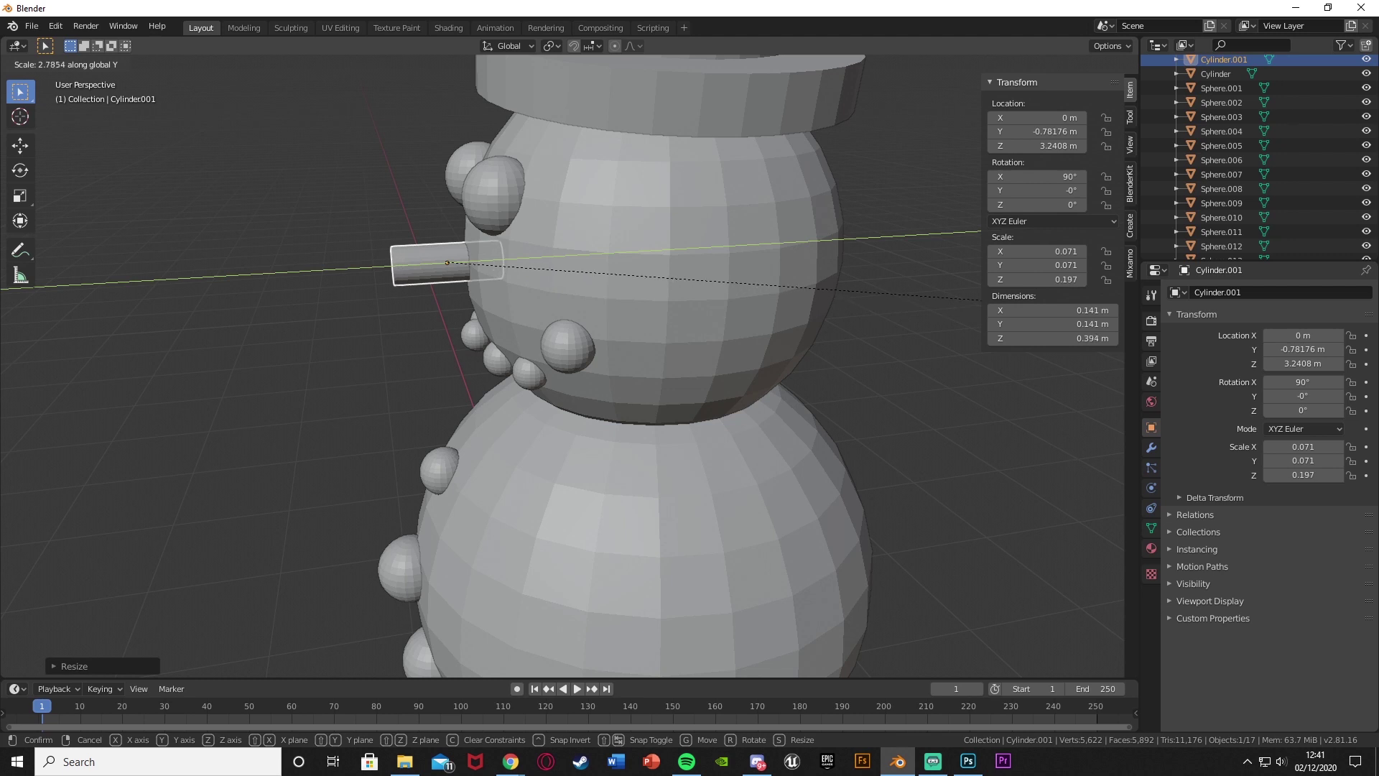
key("Return")
Step: Scale the nose cylinder's outer end face down to a point so the nose tapers into a cone
middle_click_drag(707, 332, 632, 325)
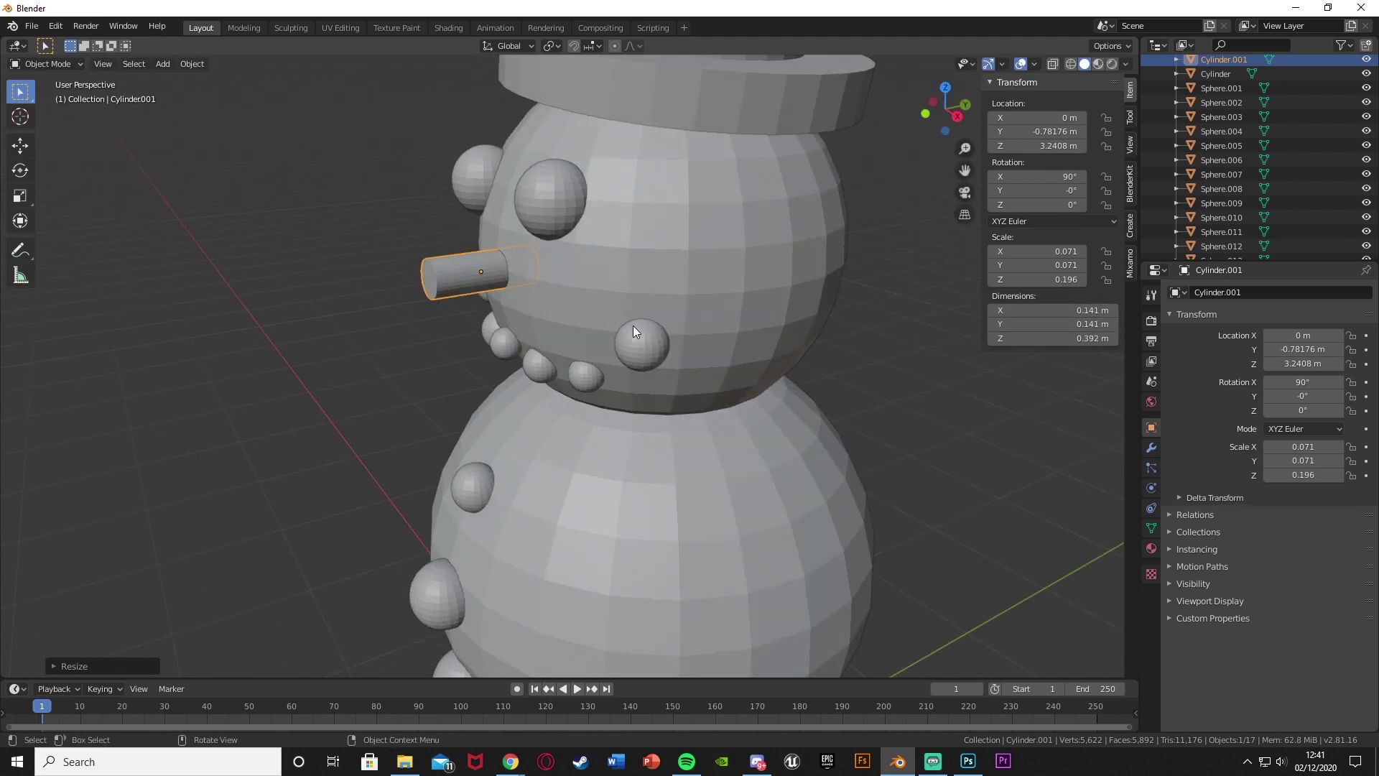
key("Tab")
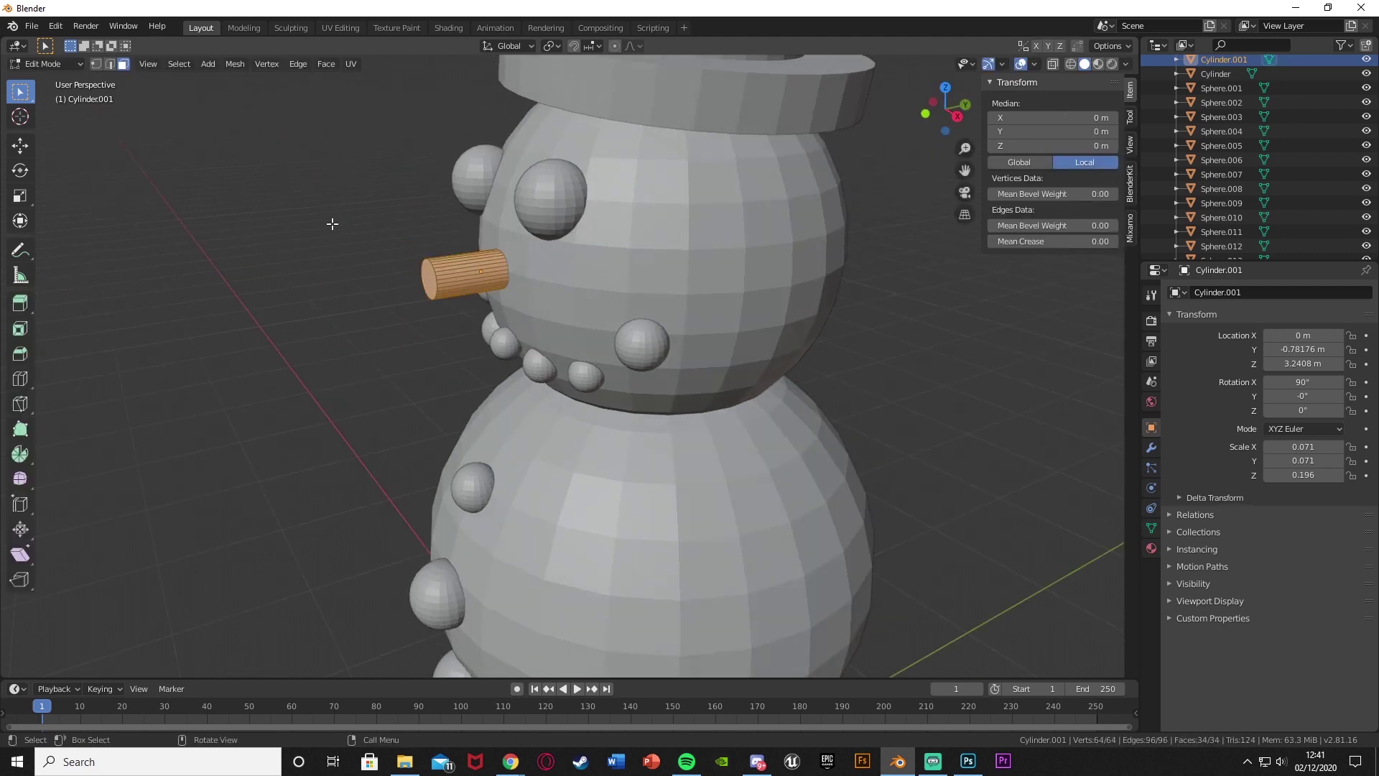
left_click(421, 283)
middle_click_drag(431, 288, 543, 318)
key("s")
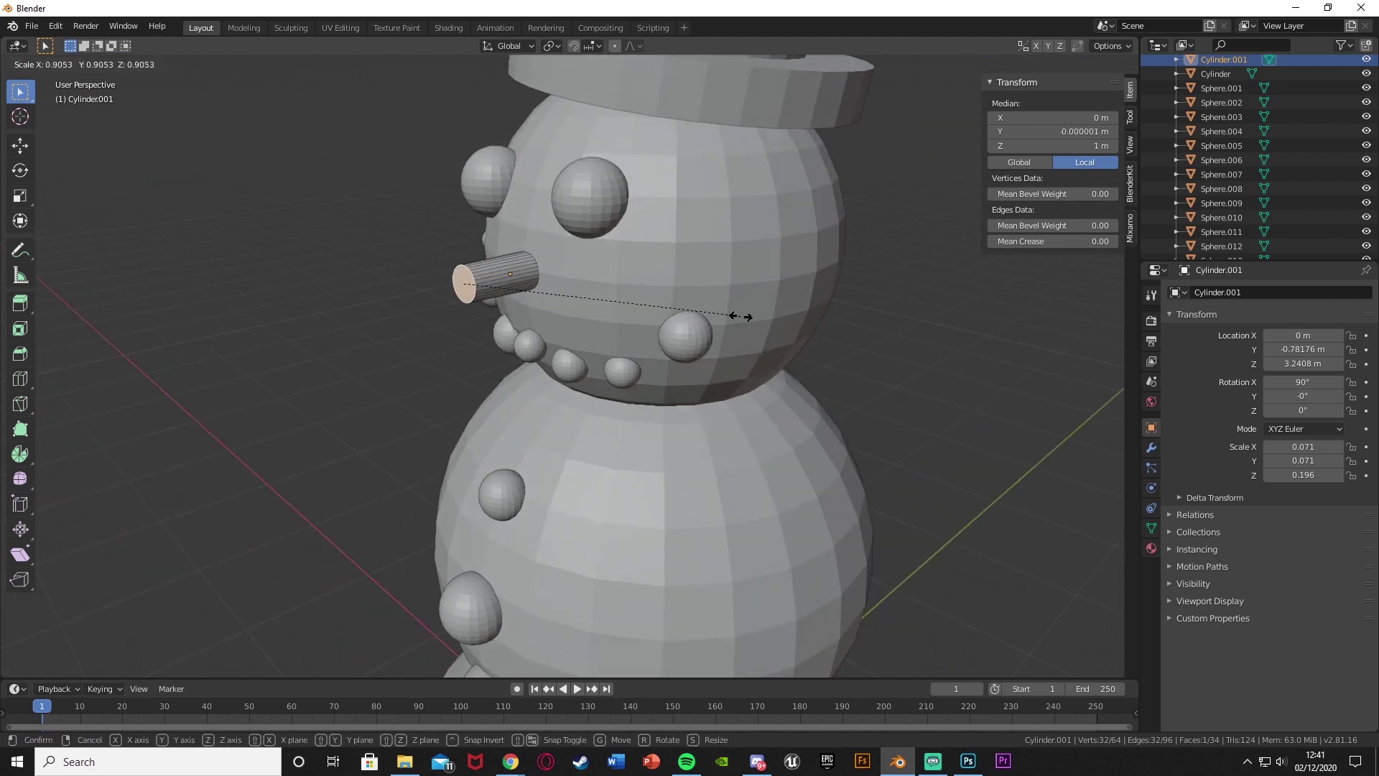
left_click(495, 284)
key("Tab")
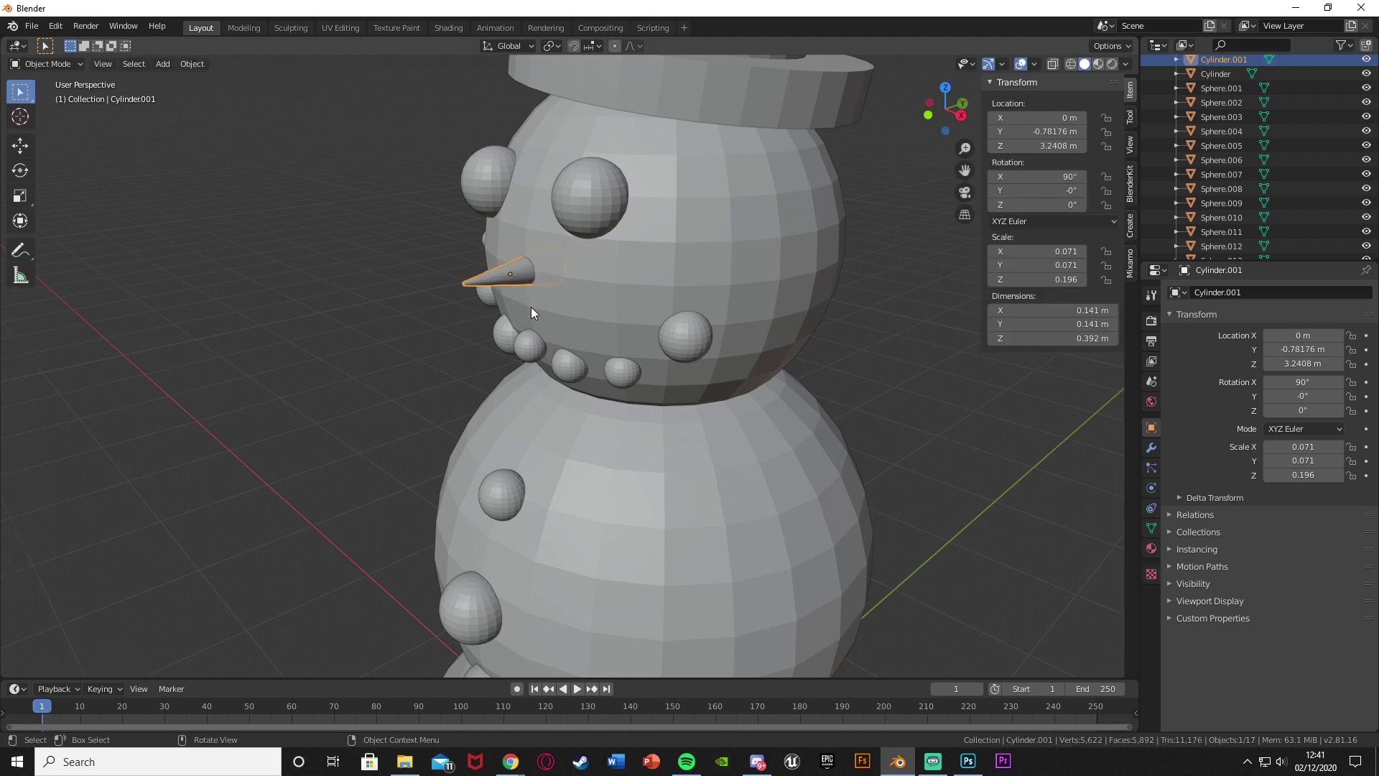
Step: Enlarge the nose to a scale of about 0.104 and position it along Y at about -0.97 m
key("g")
key("y")
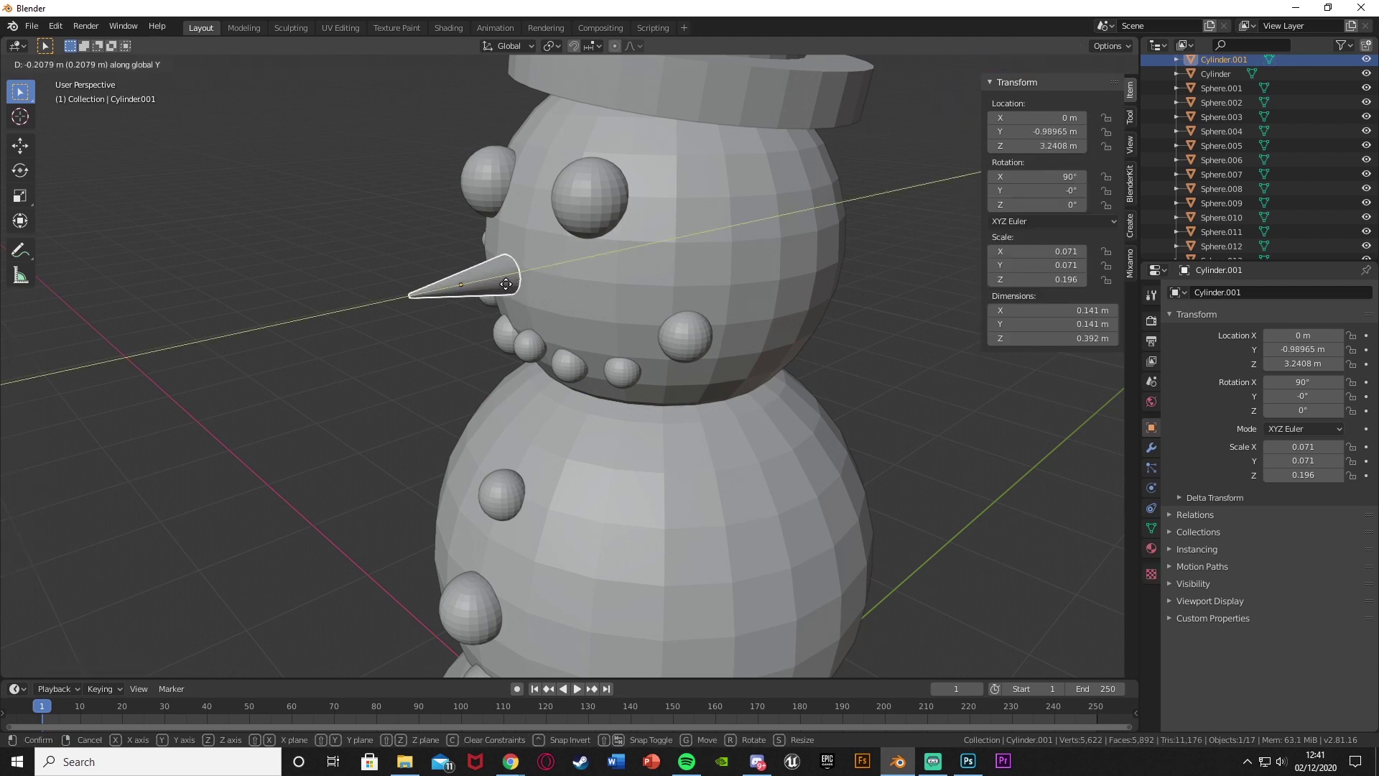
left_click(648, 278)
mouse_move(648, 279)
middle_mouse_down()
mouse_move(731, 270)
mouse_move(605, 284)
mouse_move(704, 299)
mouse_move(735, 286)
mouse_move(651, 265)
mouse_move(636, 296)
middle_mouse_up()
key("s")
left_click(796, 271)
key("g")
key("y")
left_click(583, 293)
Step: In front view, move the eye on the positive X side to about X 0.26 m and the nose to about X 0.04 m
key("KP_1")
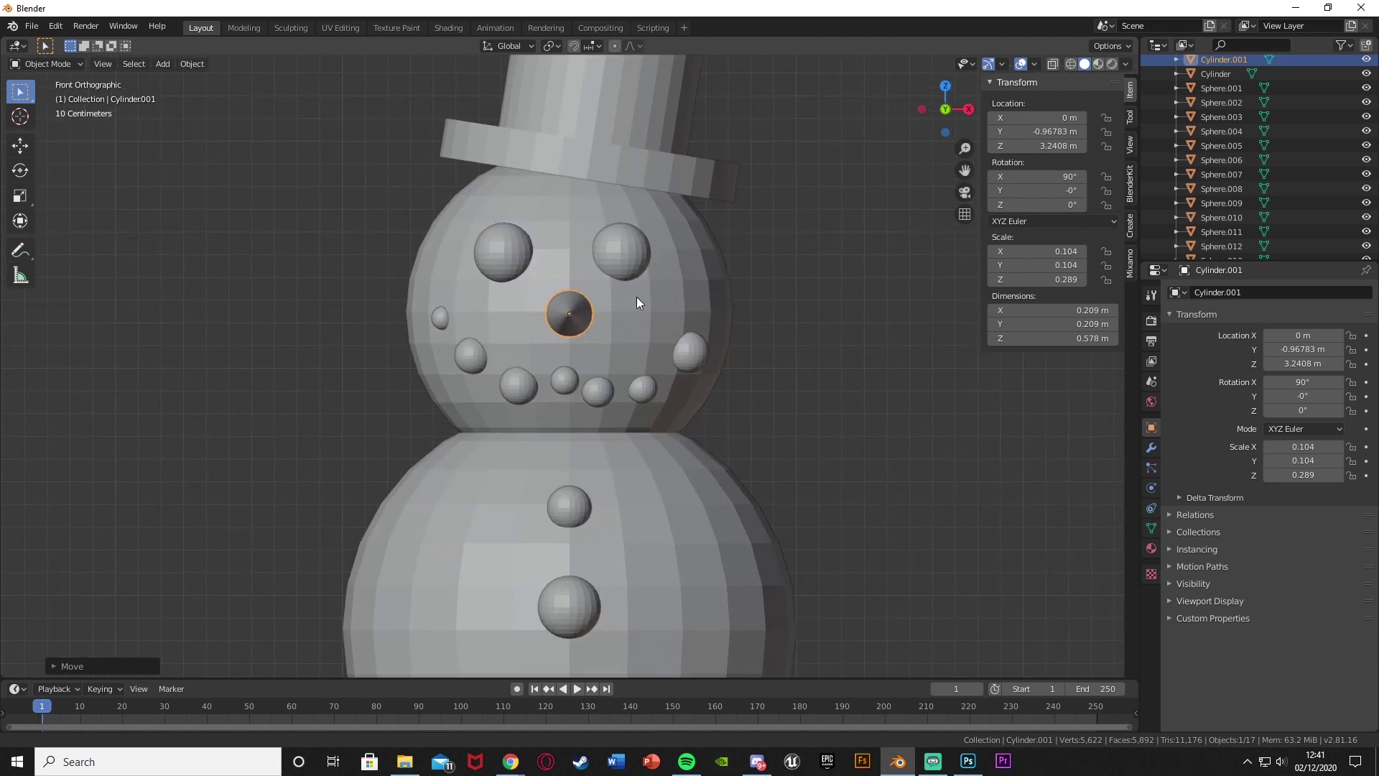
key("g")
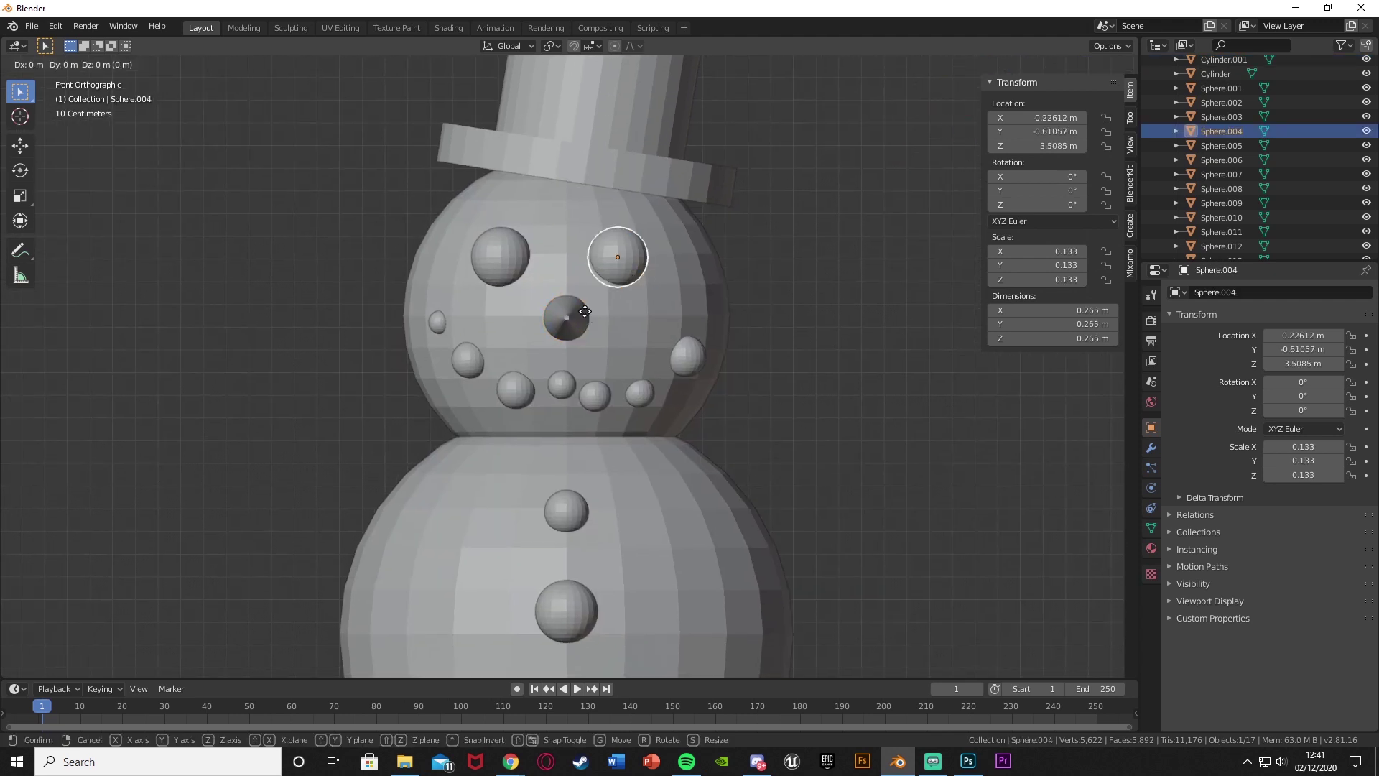
left_click(592, 315)
left_click(565, 321)
key("g")
key("x")
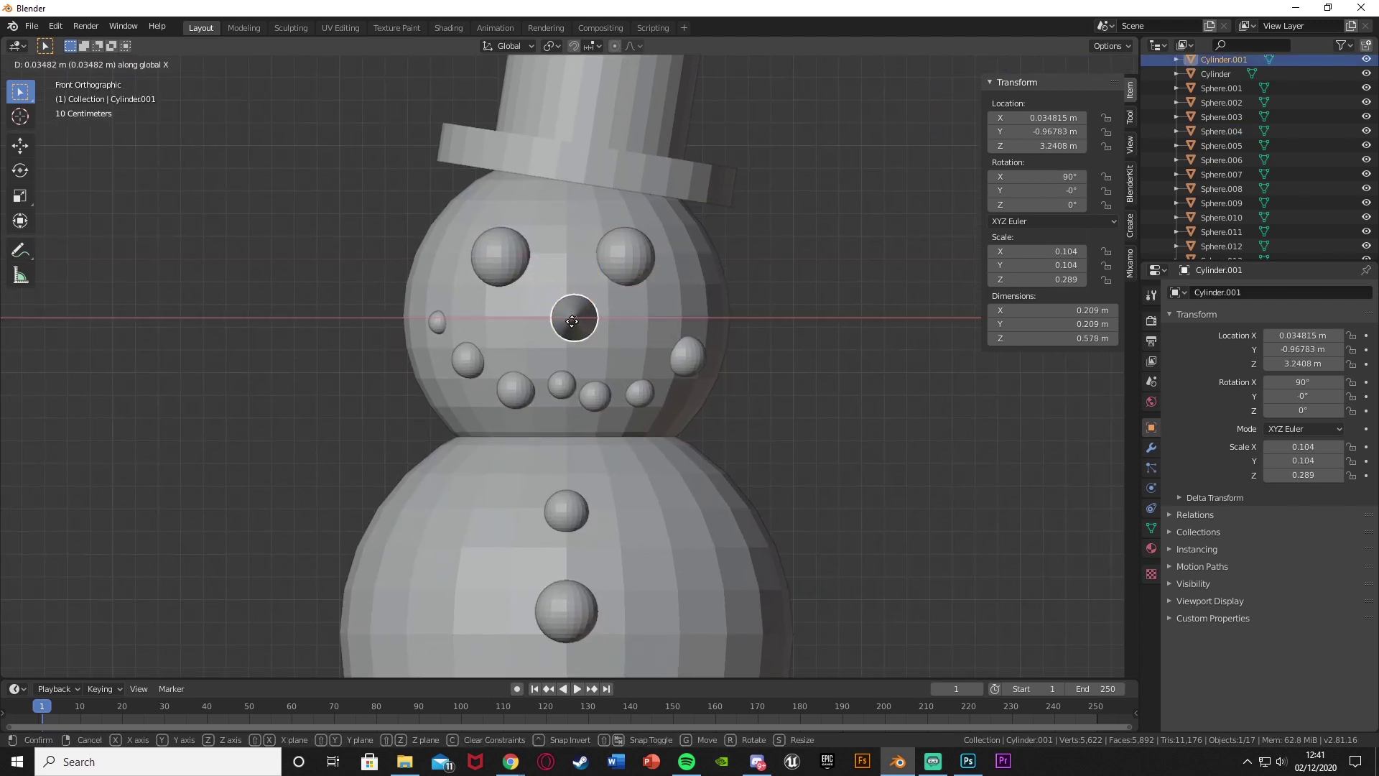
left_click(575, 318)
left_click(627, 268)
key("x")
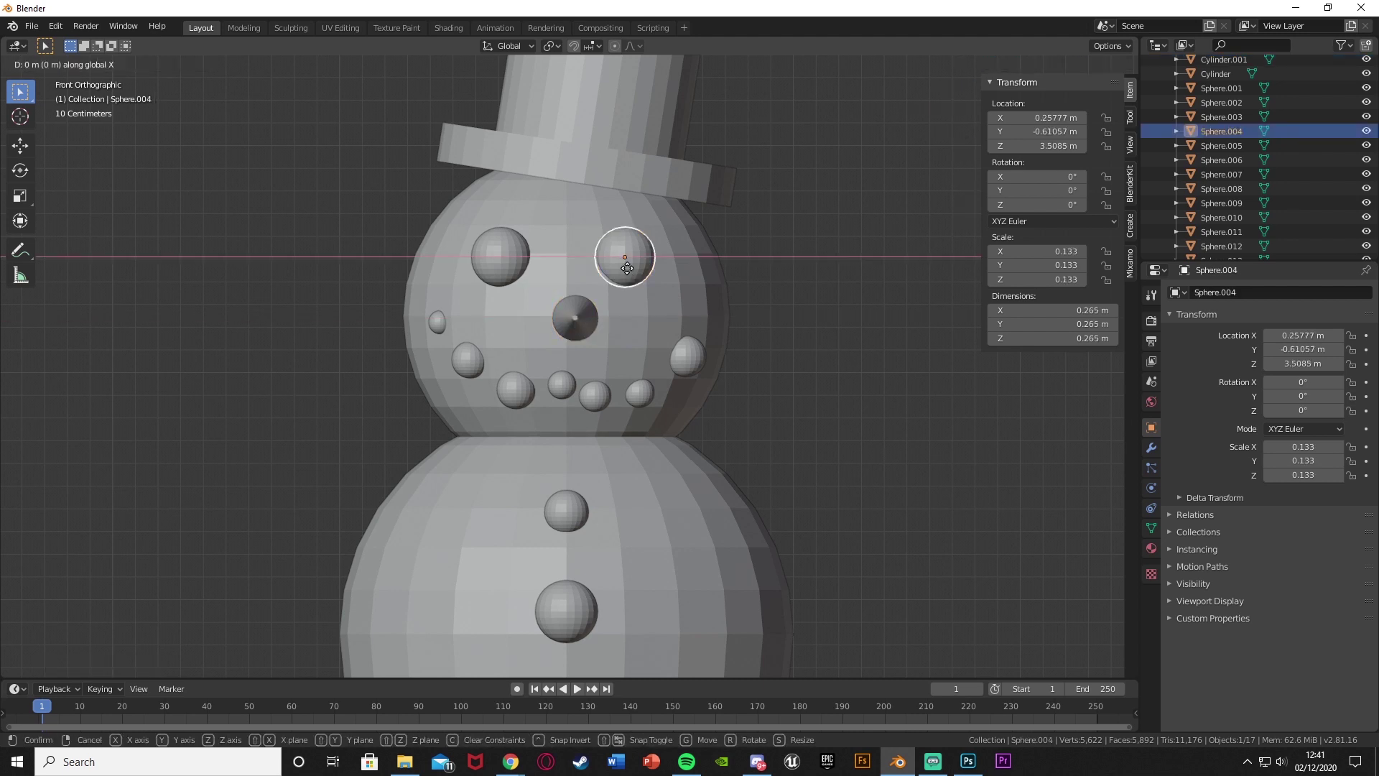
left_click(629, 269)
left_click(511, 273)
scroll(771, 379, "down", 5)
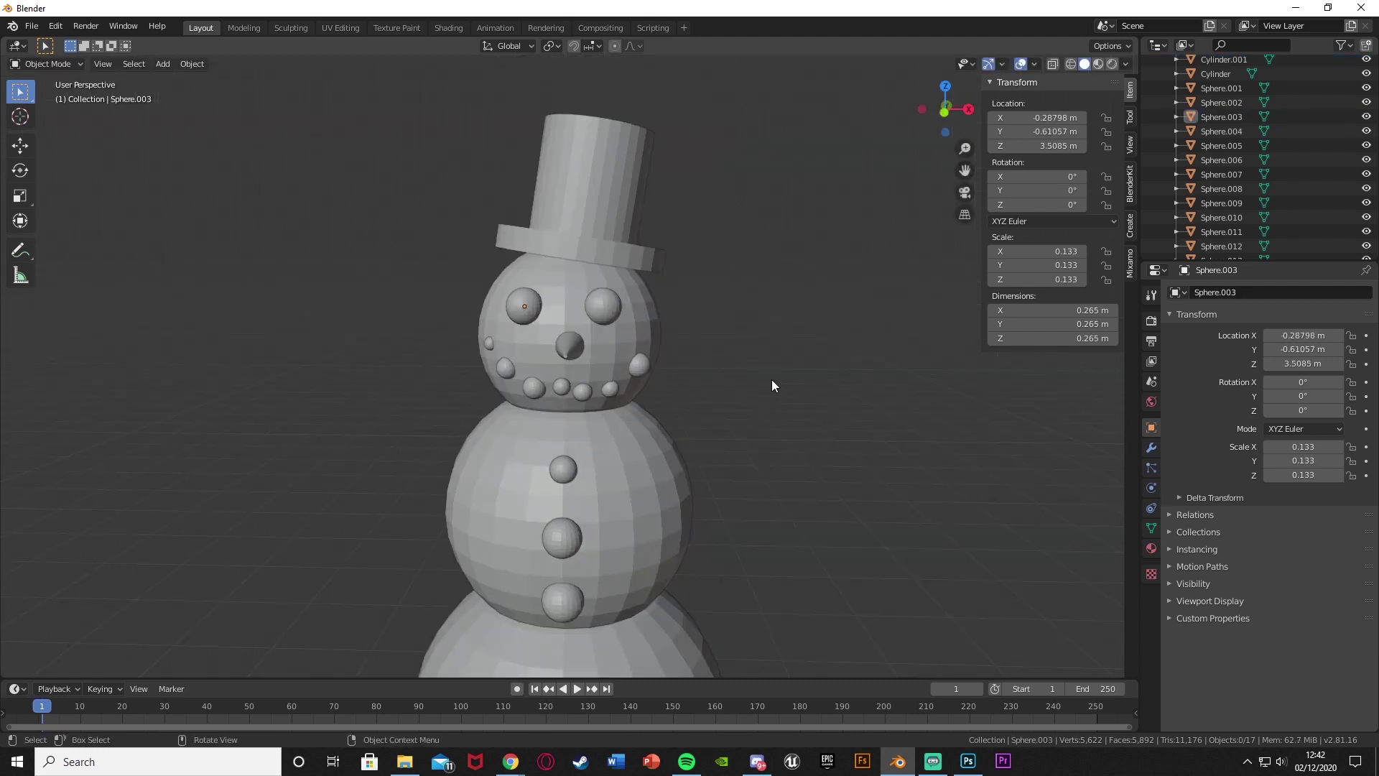
middle_click_drag(771, 379, 777, 377)
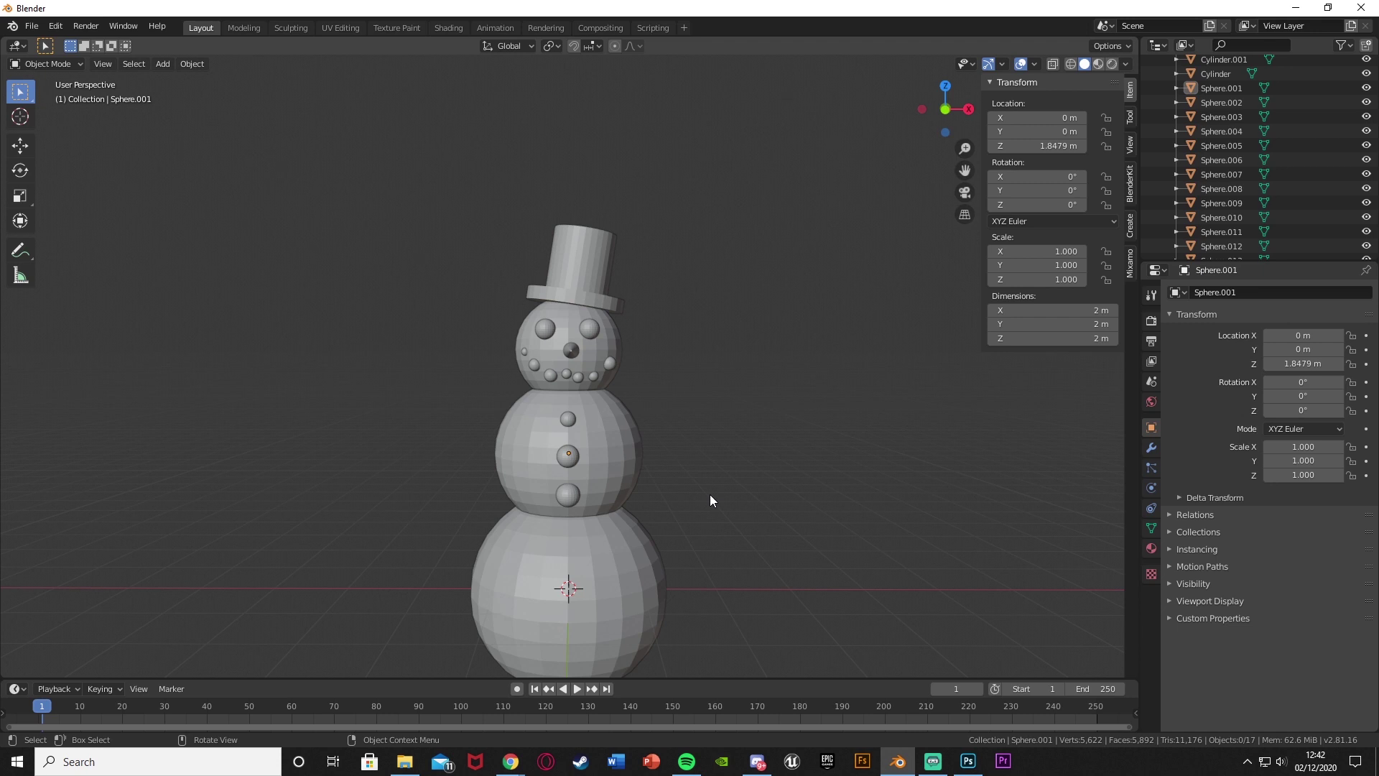
Step: Add a Bezier curve for an arm and move it beside the snowman to about X 2.92 m, Z 1.97 m
key("shift+a")
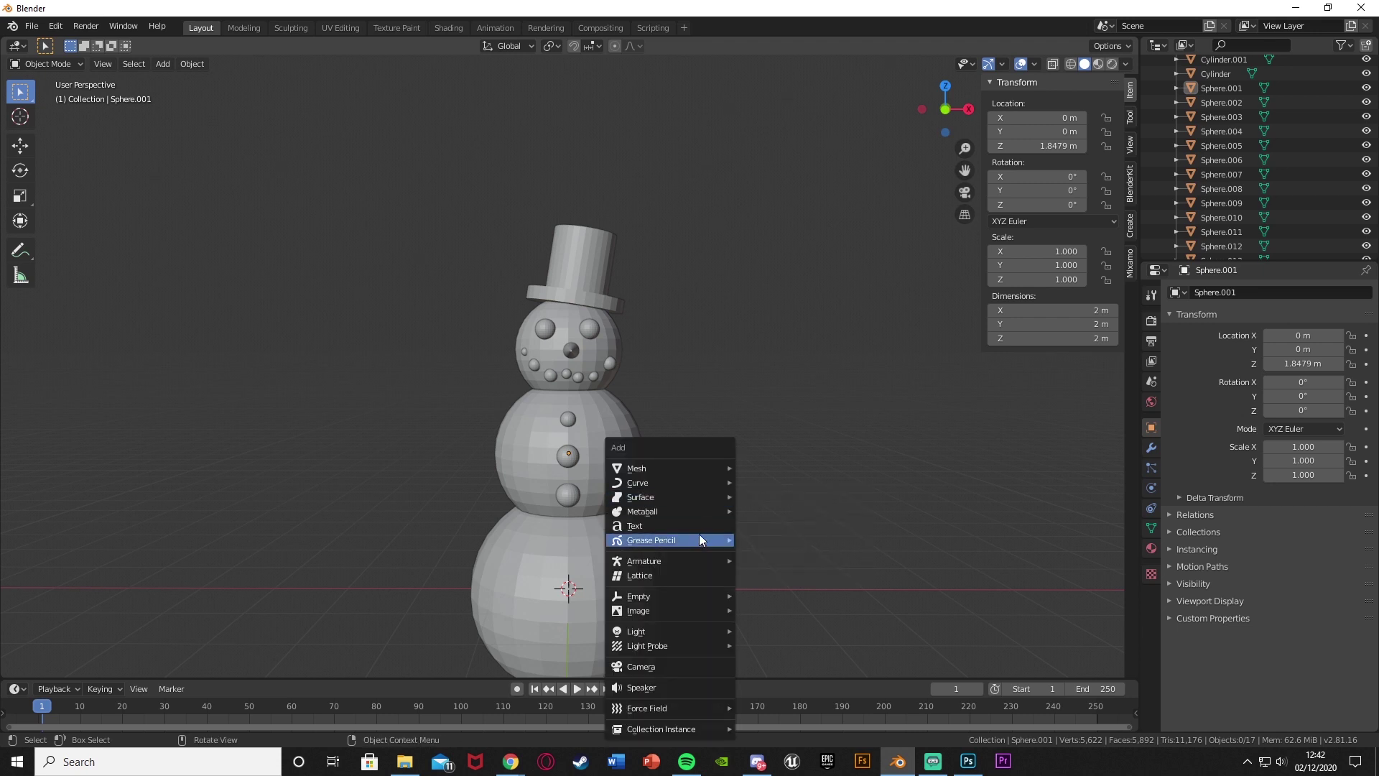
mouse_move(696, 485)
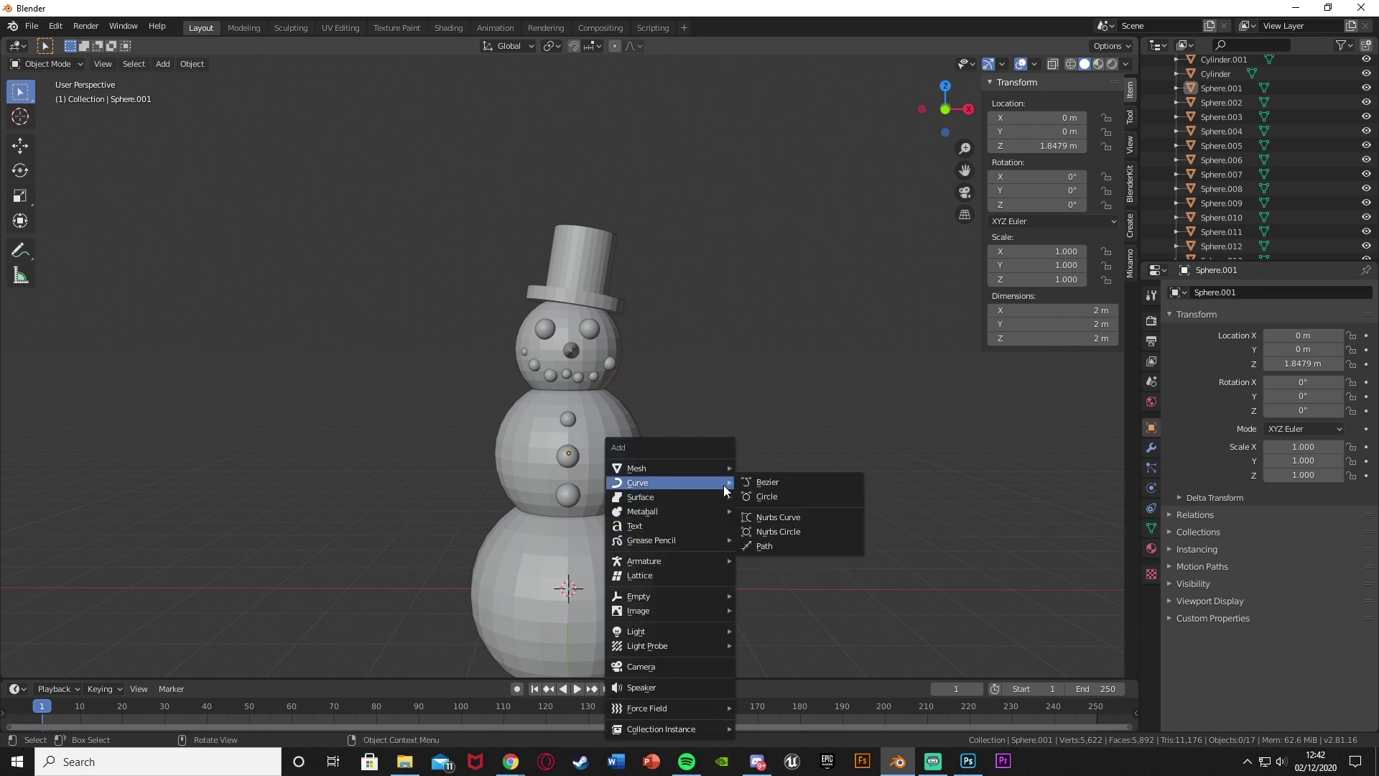
left_click(776, 487)
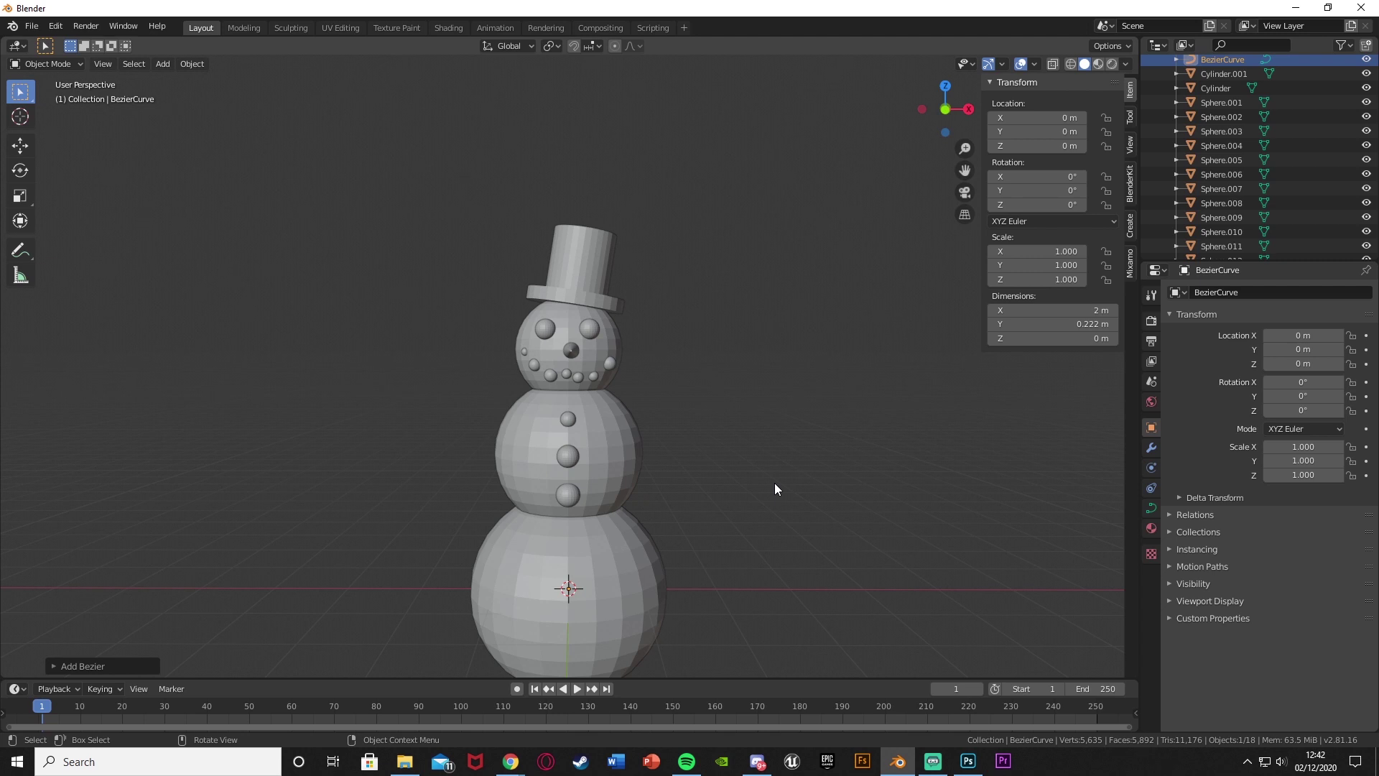
key("g")
key("x")
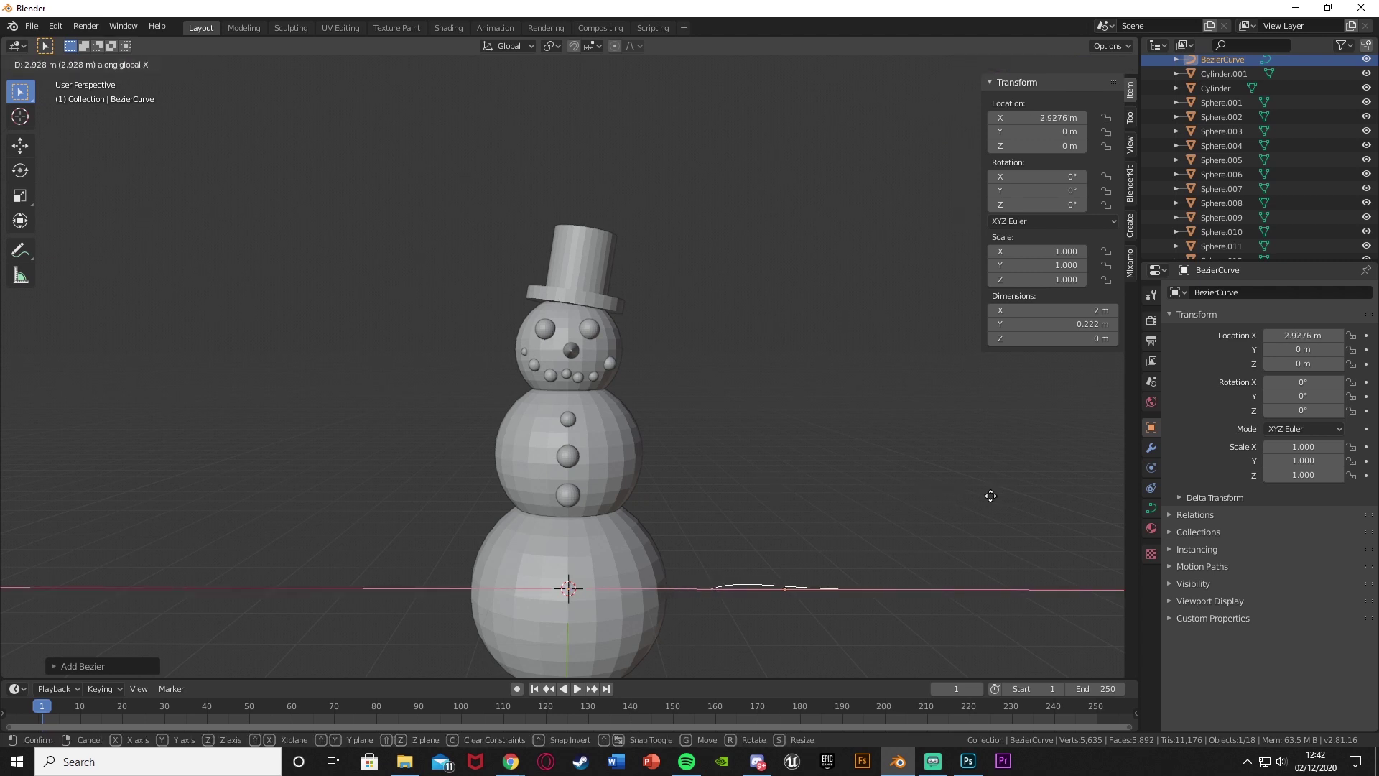
left_click(990, 496)
key("g")
key("z")
left_click(992, 354)
Step: Rotate the arm curve 90° about X and bring it close to the middle body sphere at about X 2.11 m
type("r")
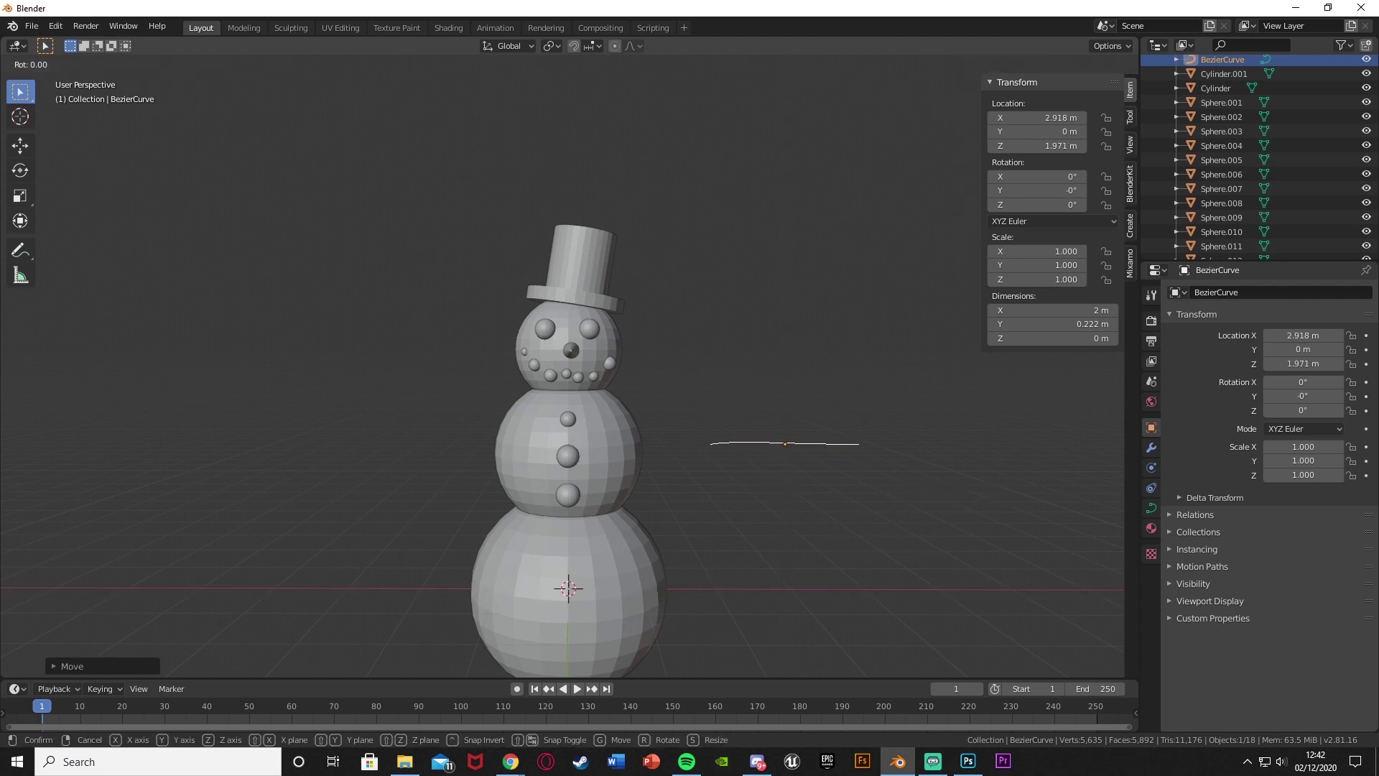
type("x90")
key("Return")
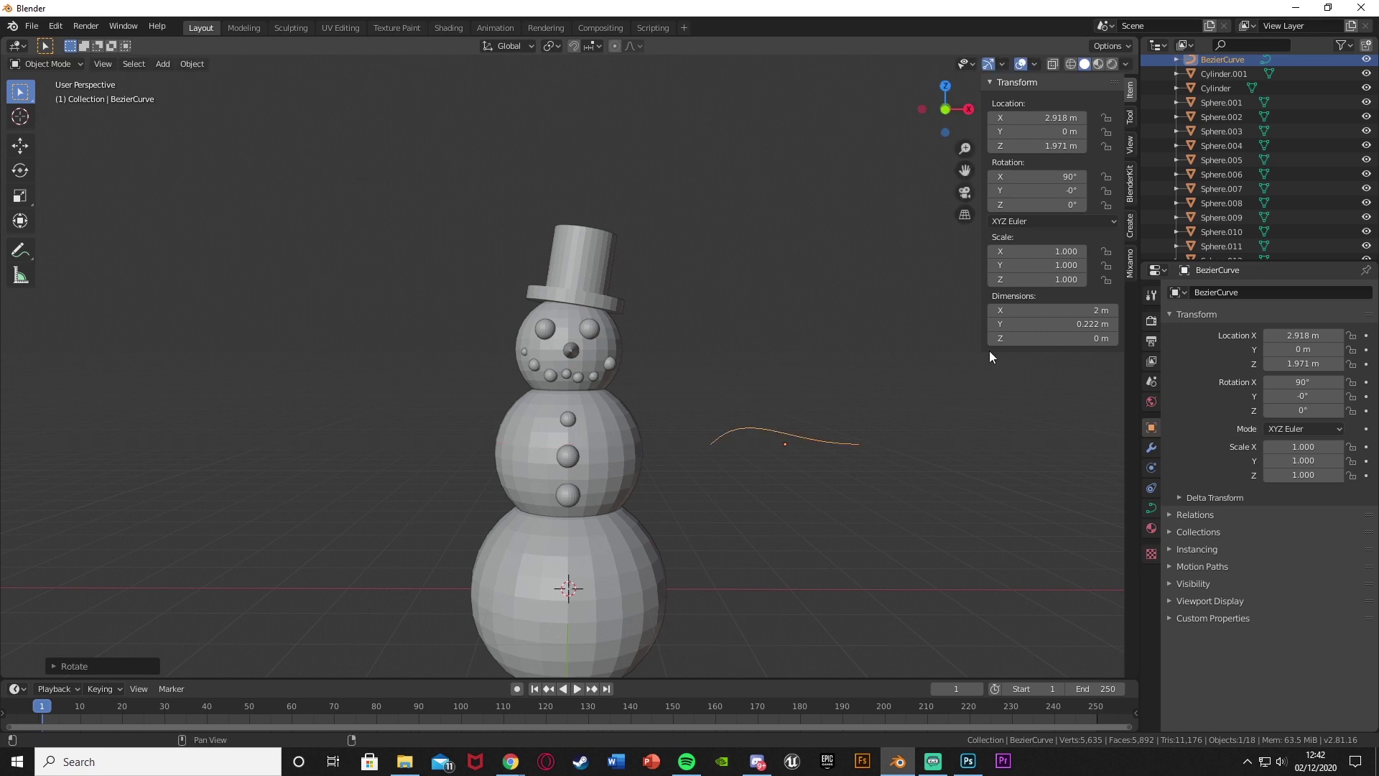
key("g")
key("x")
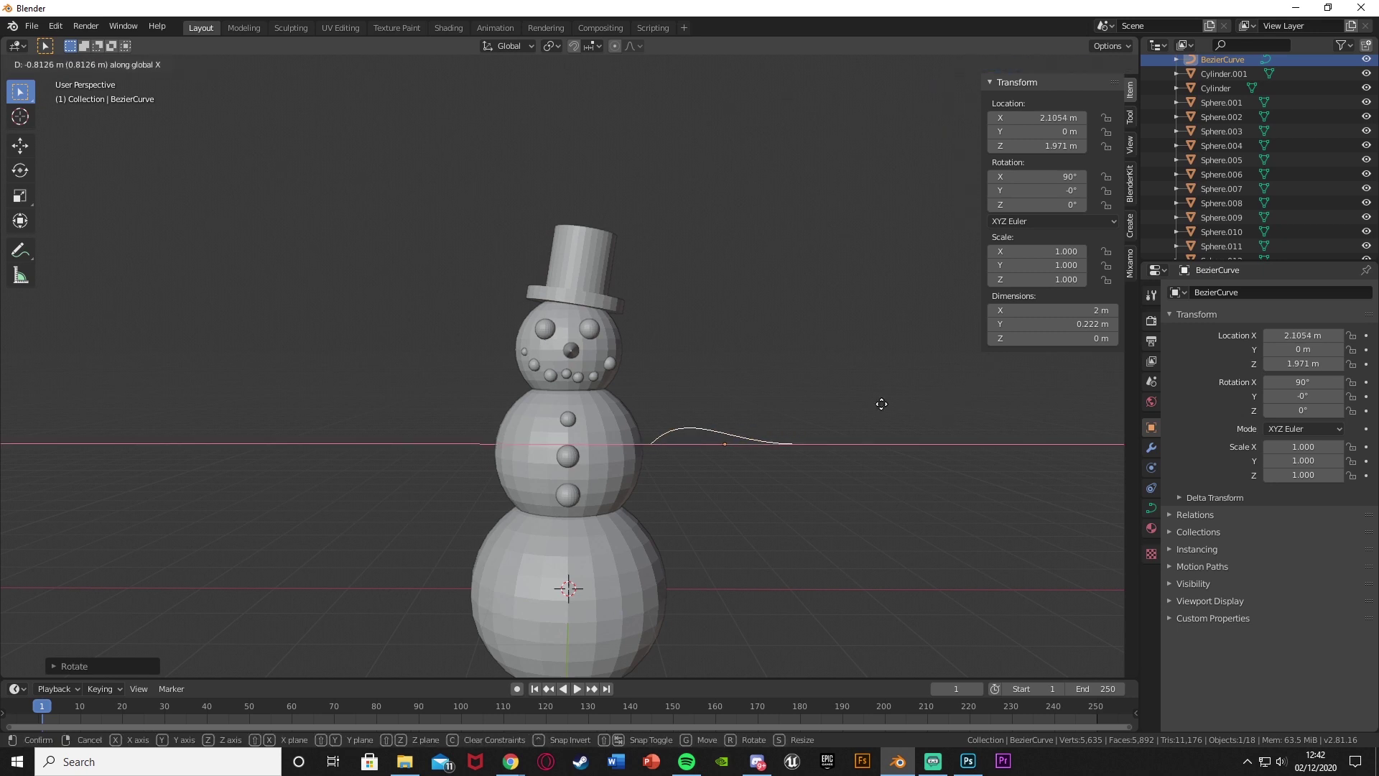
left_click(881, 403)
Step: Edit the arm curve in front view and rotate the inner control point's upper handle about 49° clockwise to nearly straighten the curve
key("KP_1")
scroll(792, 463, "up", 5)
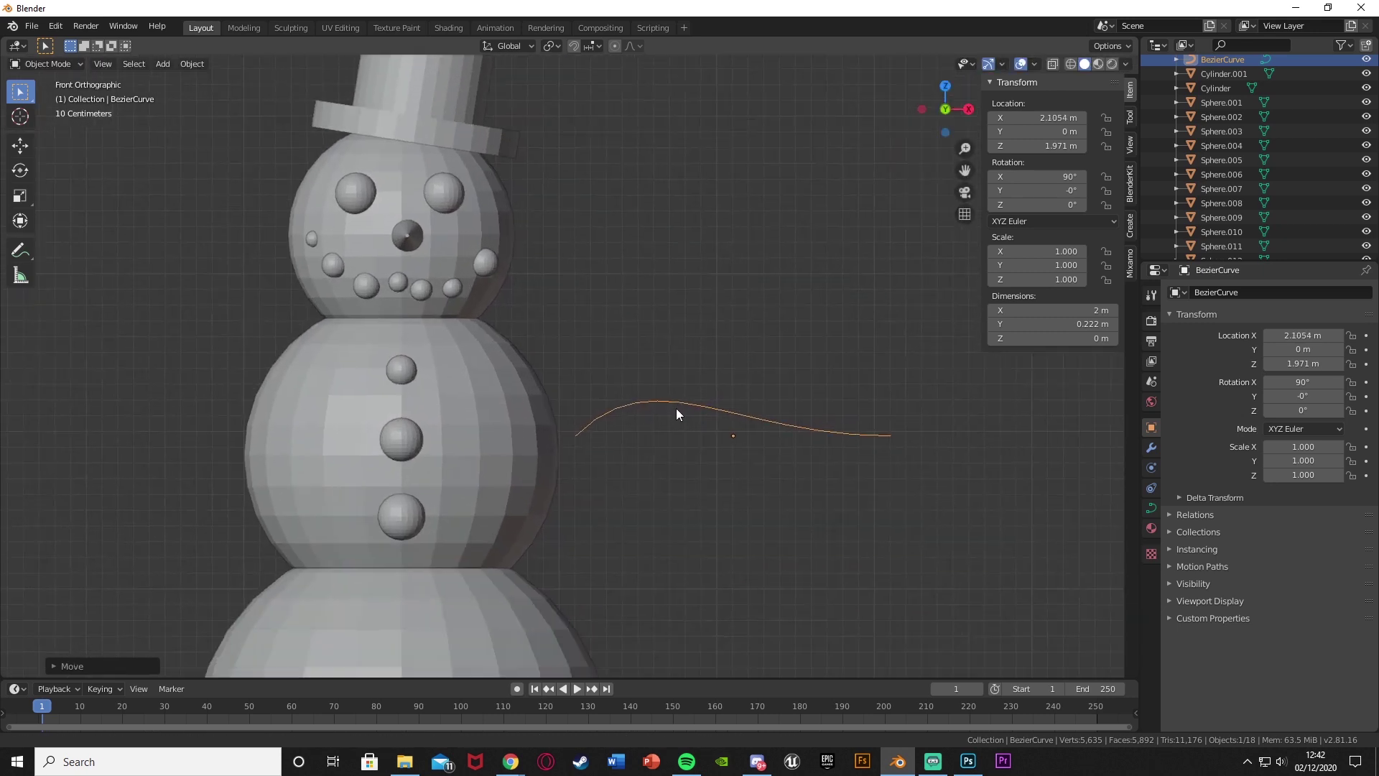
middle_click_drag(675, 413, 542, 403, "shift")
scroll(455, 332, "up", 1)
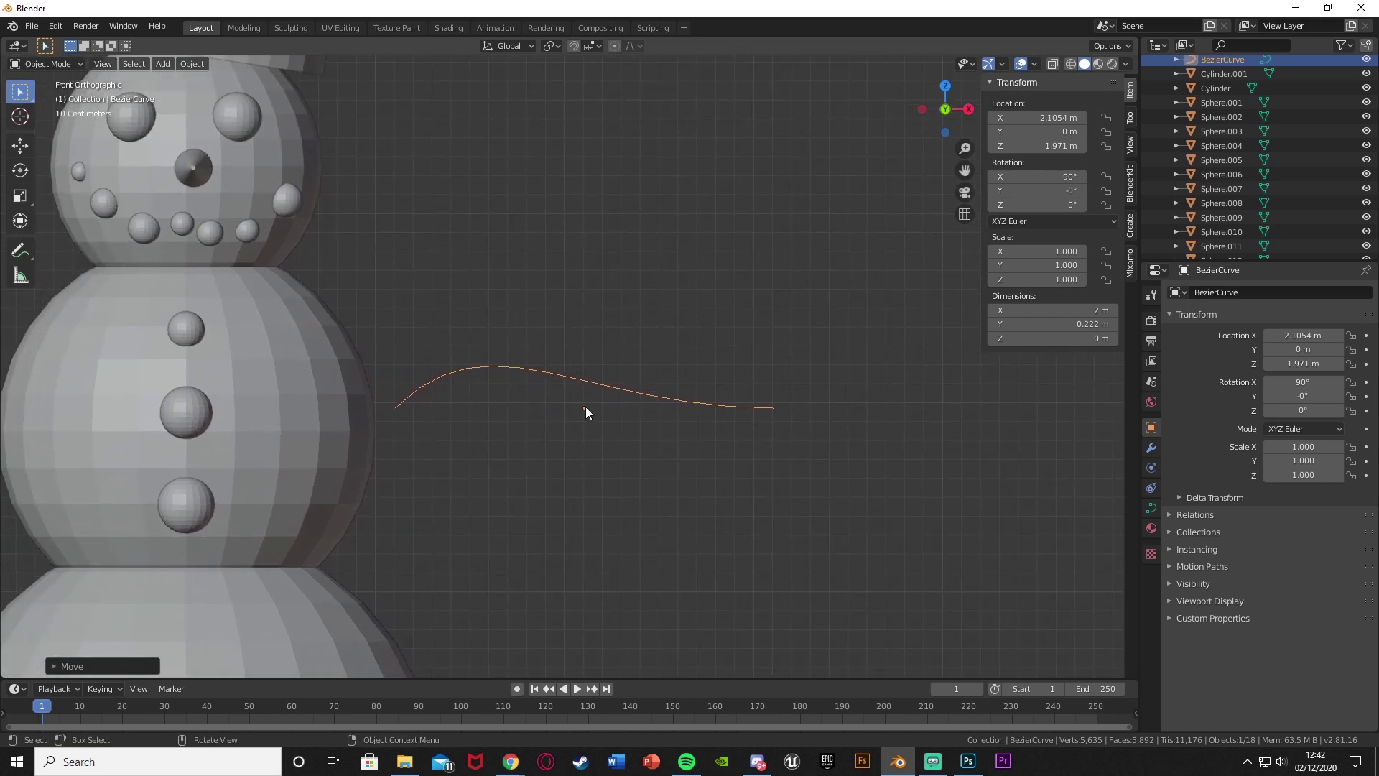
key("Tab")
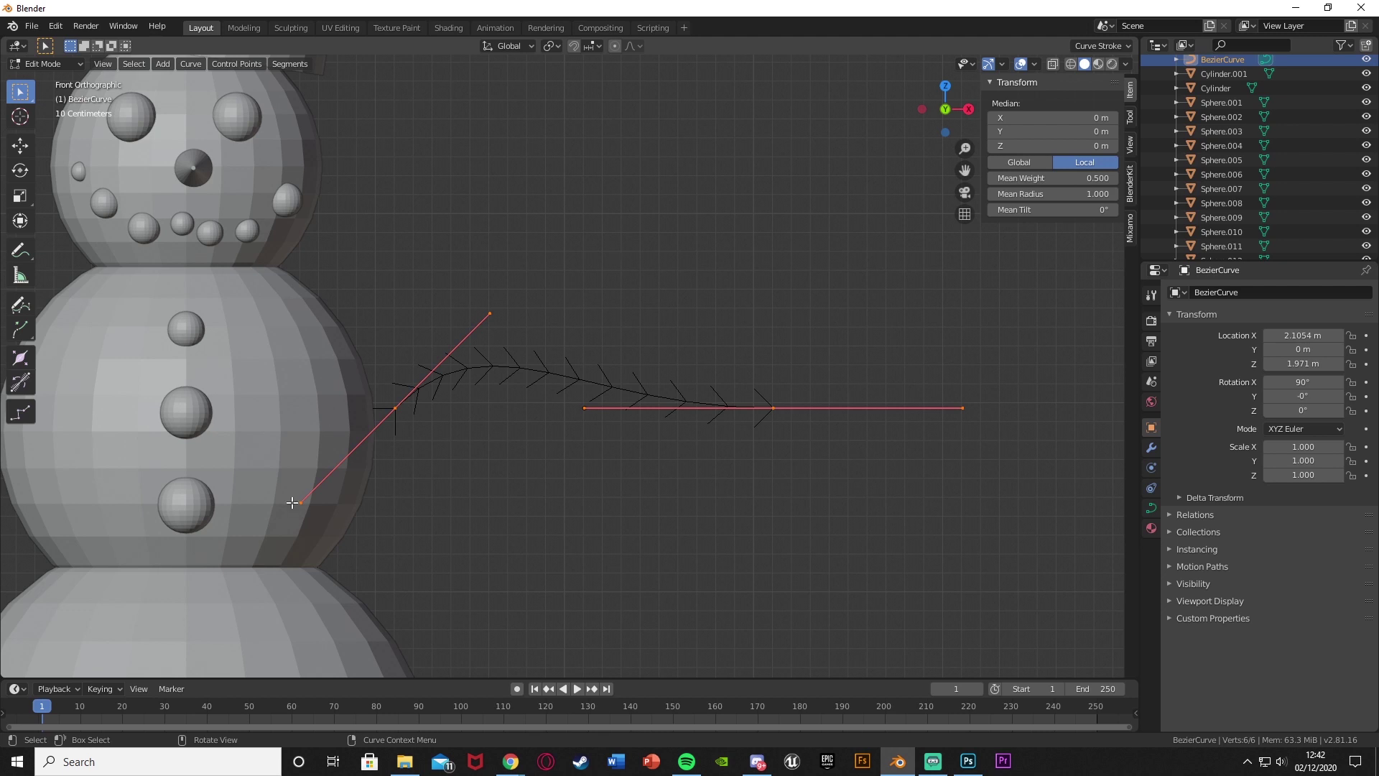
left_click_drag(445, 249, 529, 356)
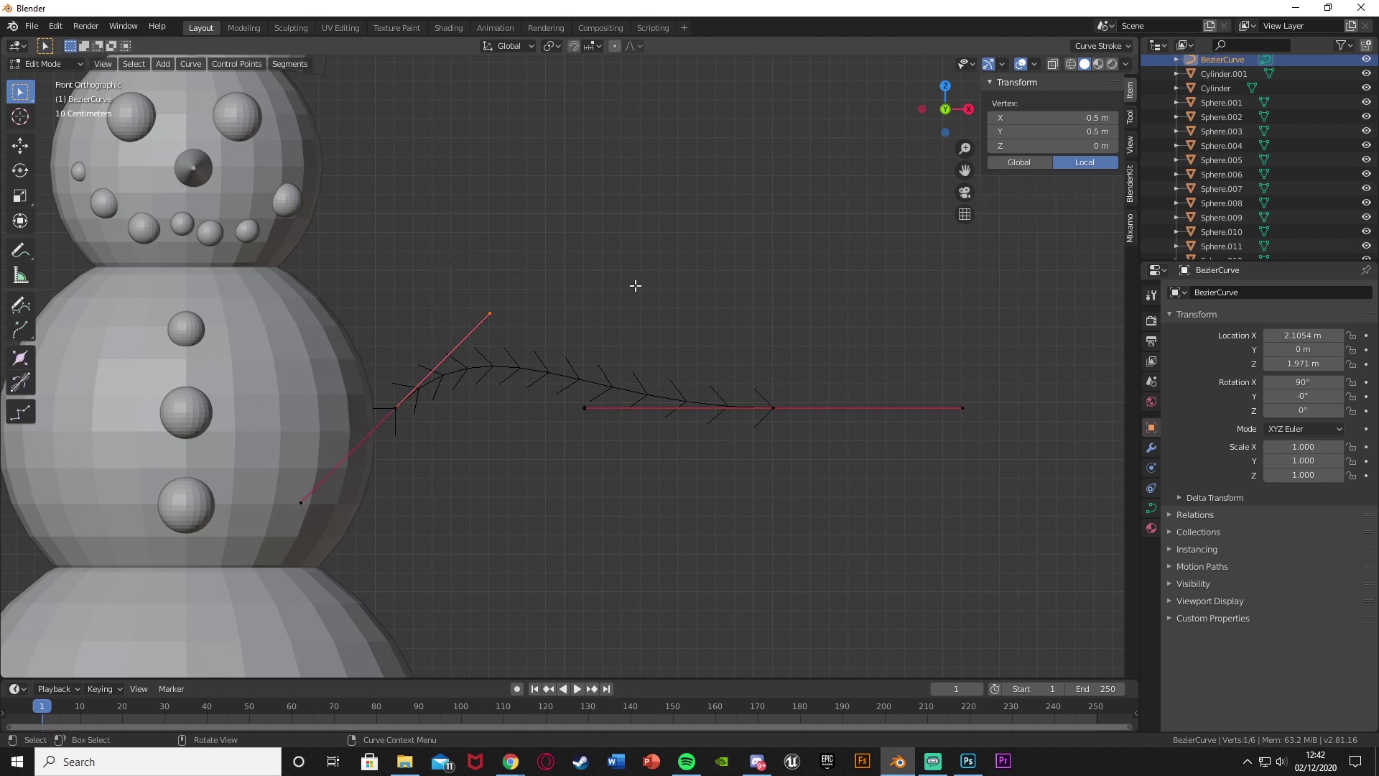
key("r")
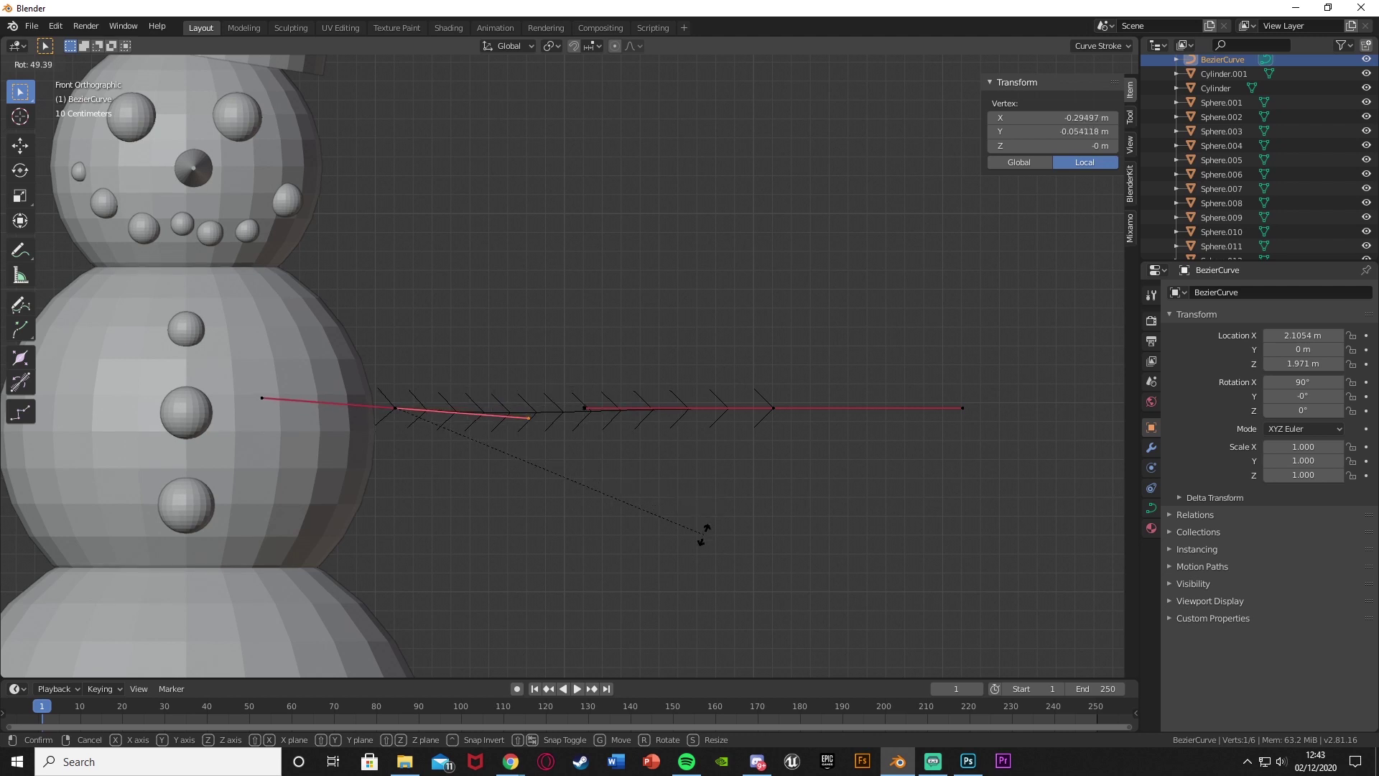
left_click(703, 535)
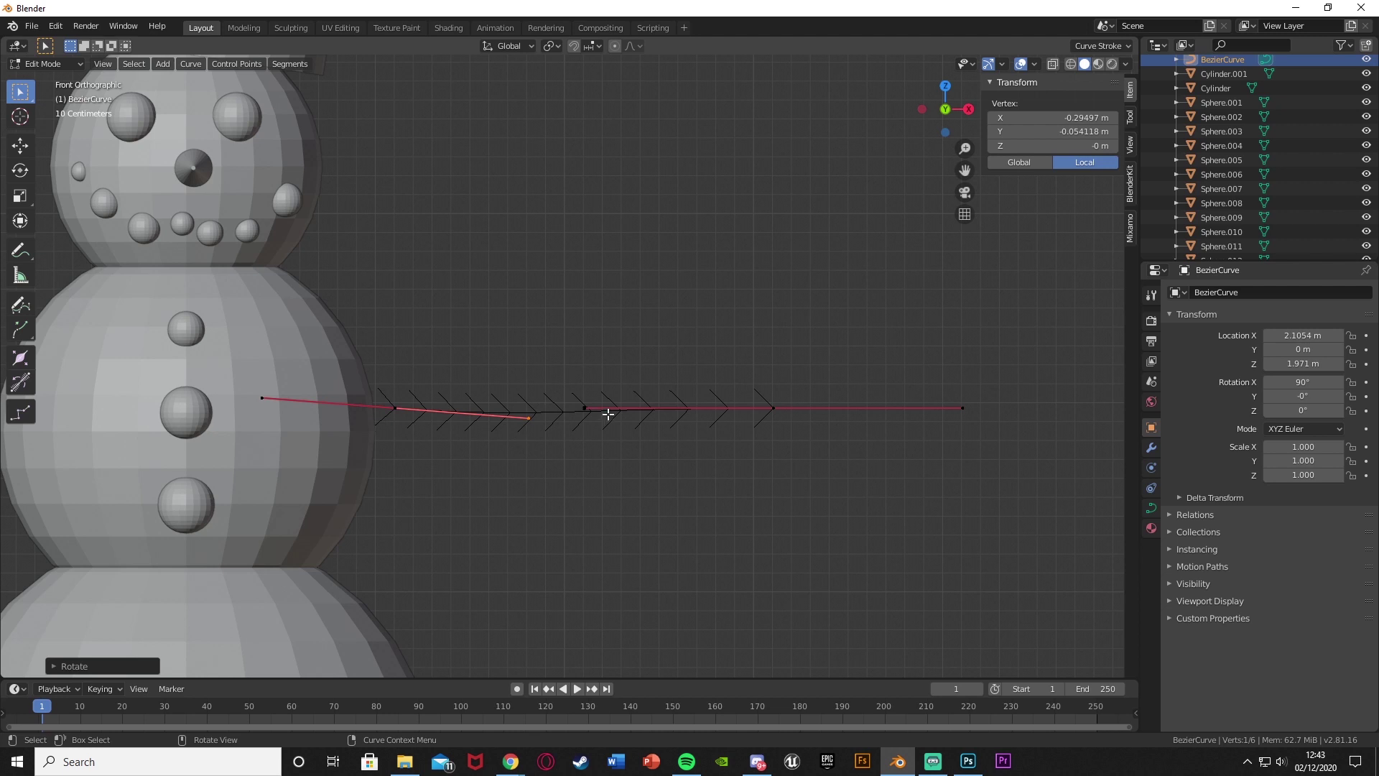
Step: Create an upper branch by duplicating and tilting the arm's outer control point, with a second copy placed back along the main stem
left_click(586, 409)
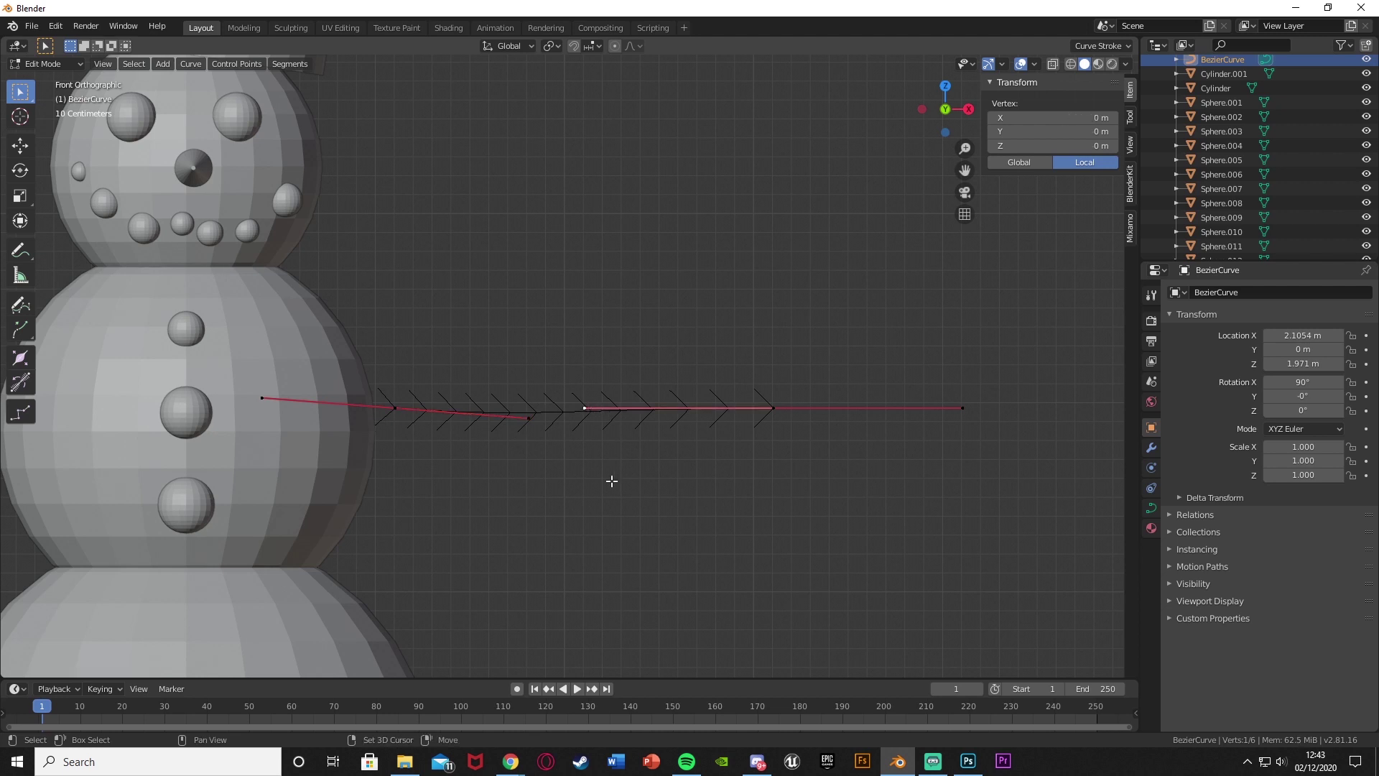
key("shift+d")
left_click(608, 410)
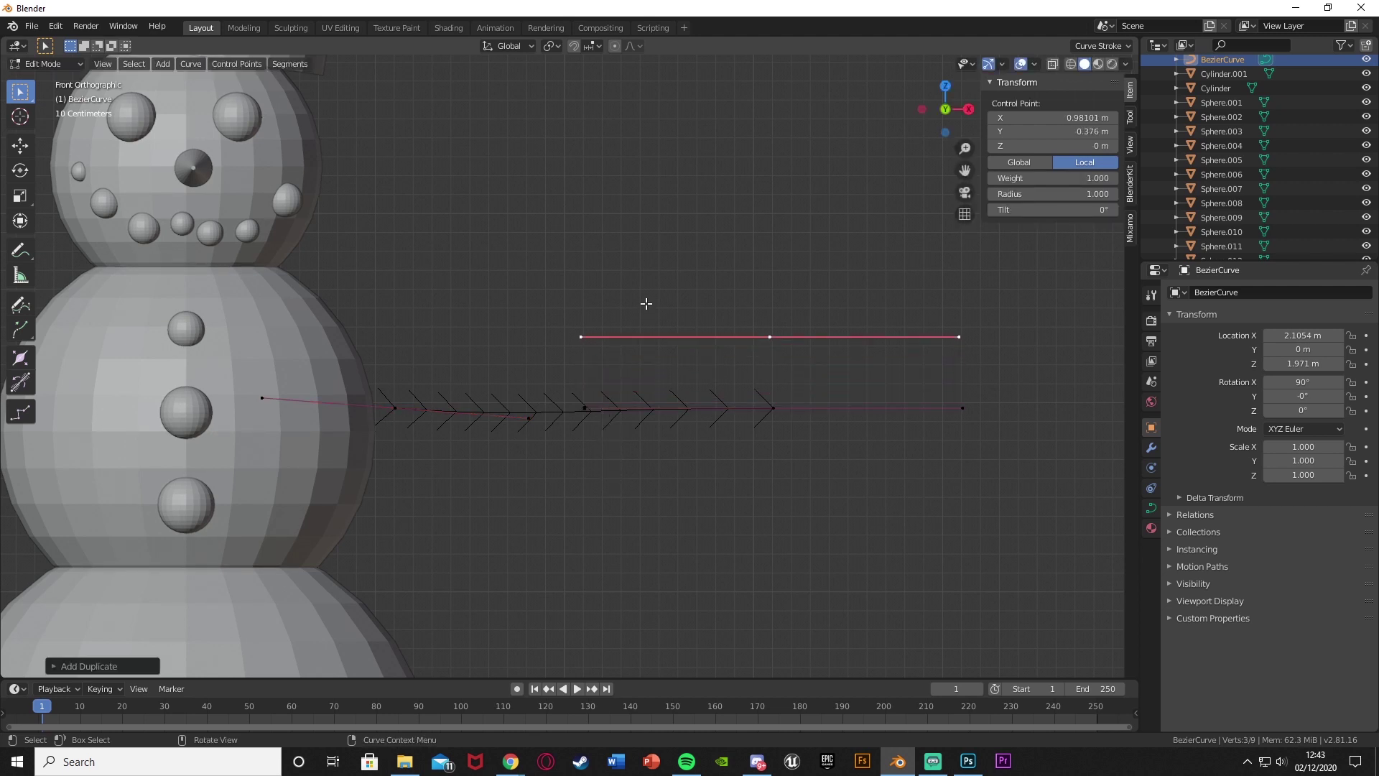
key("r")
left_click(635, 331)
key("g")
left_click(645, 288)
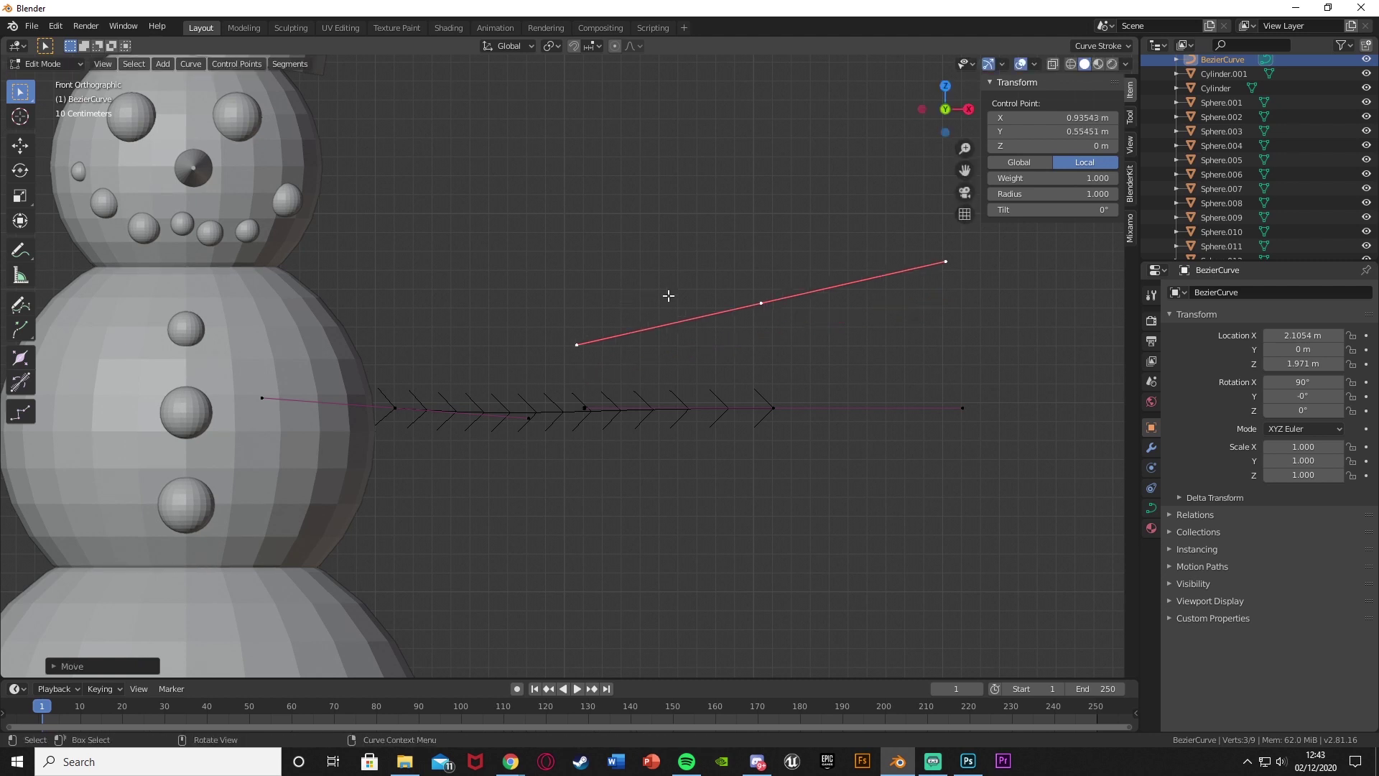
key("shift+d")
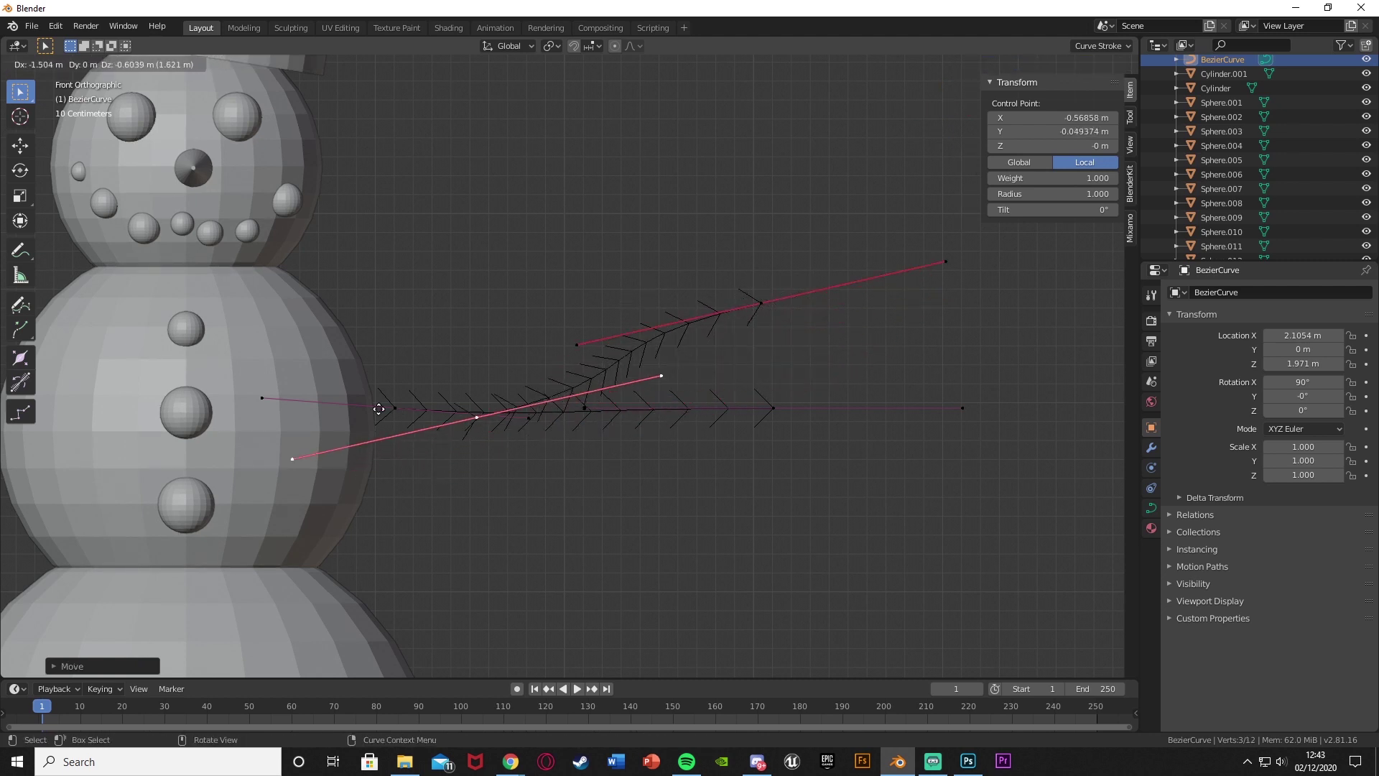
left_click(379, 406)
Step: Rotate the upper branch's tip control point more steeply upward and move it to about local X 1.04 m, Y 0.71 m
left_click(773, 337)
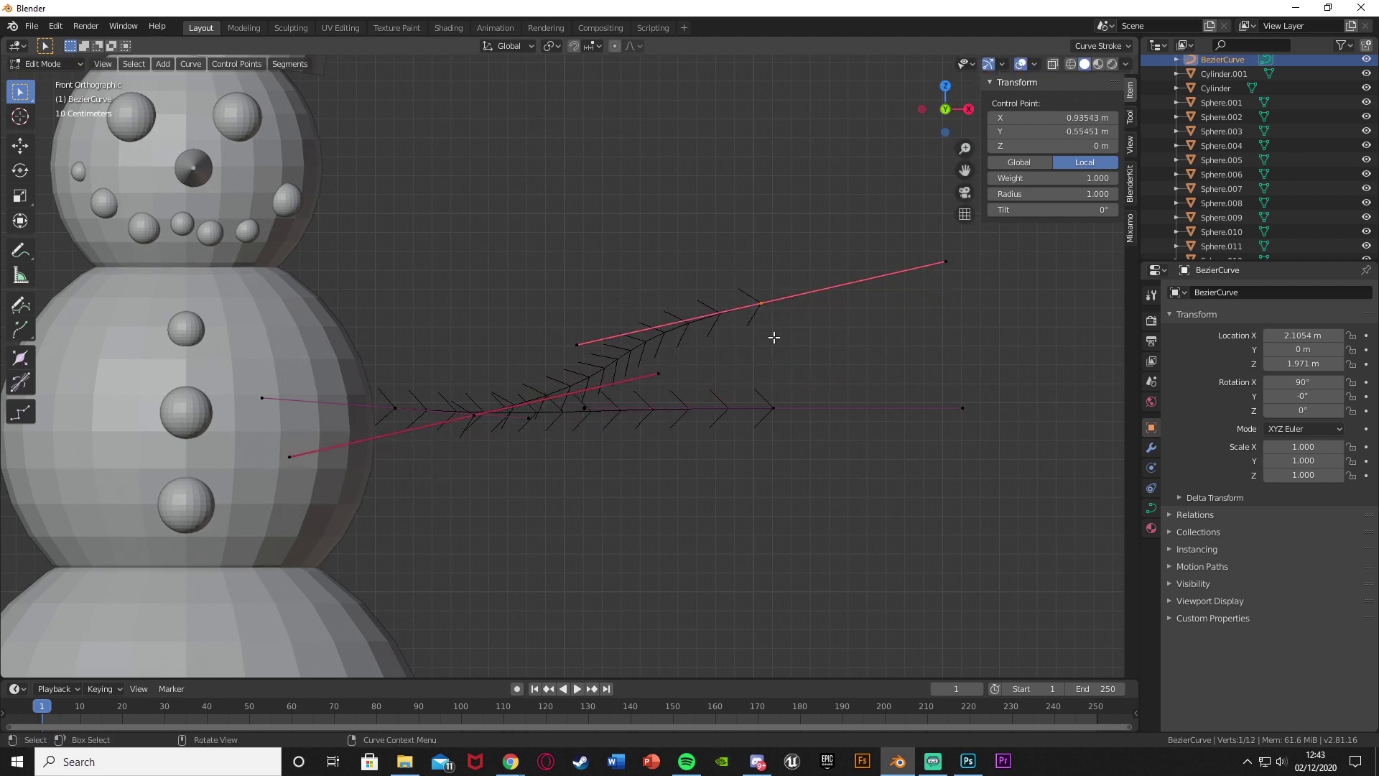
key("g")
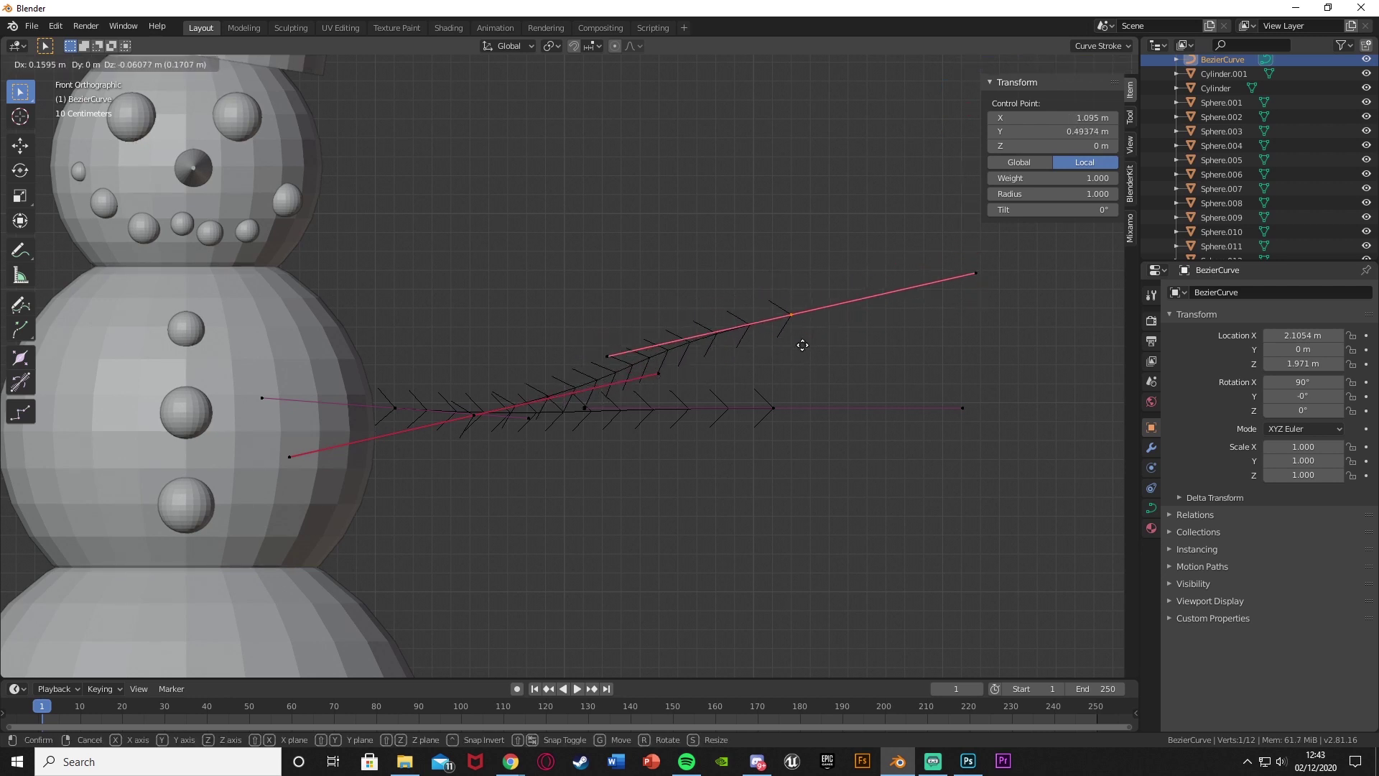
left_click(795, 329)
key("r")
left_click(795, 309)
key("g")
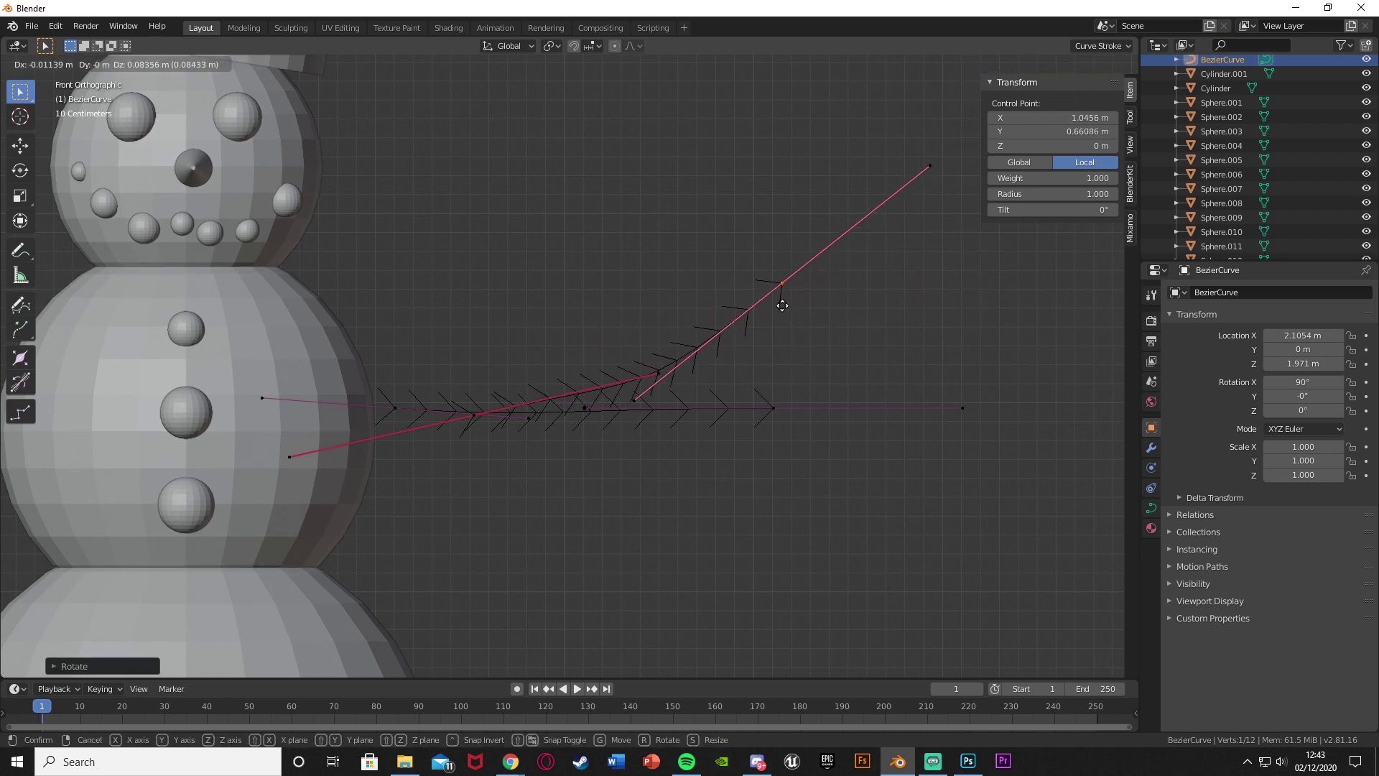
left_click(782, 296)
Step: Move the outer control point of the arm's main stem outward to about local X 1.24 m
middle_click_drag(666, 476, 657, 424, "shift")
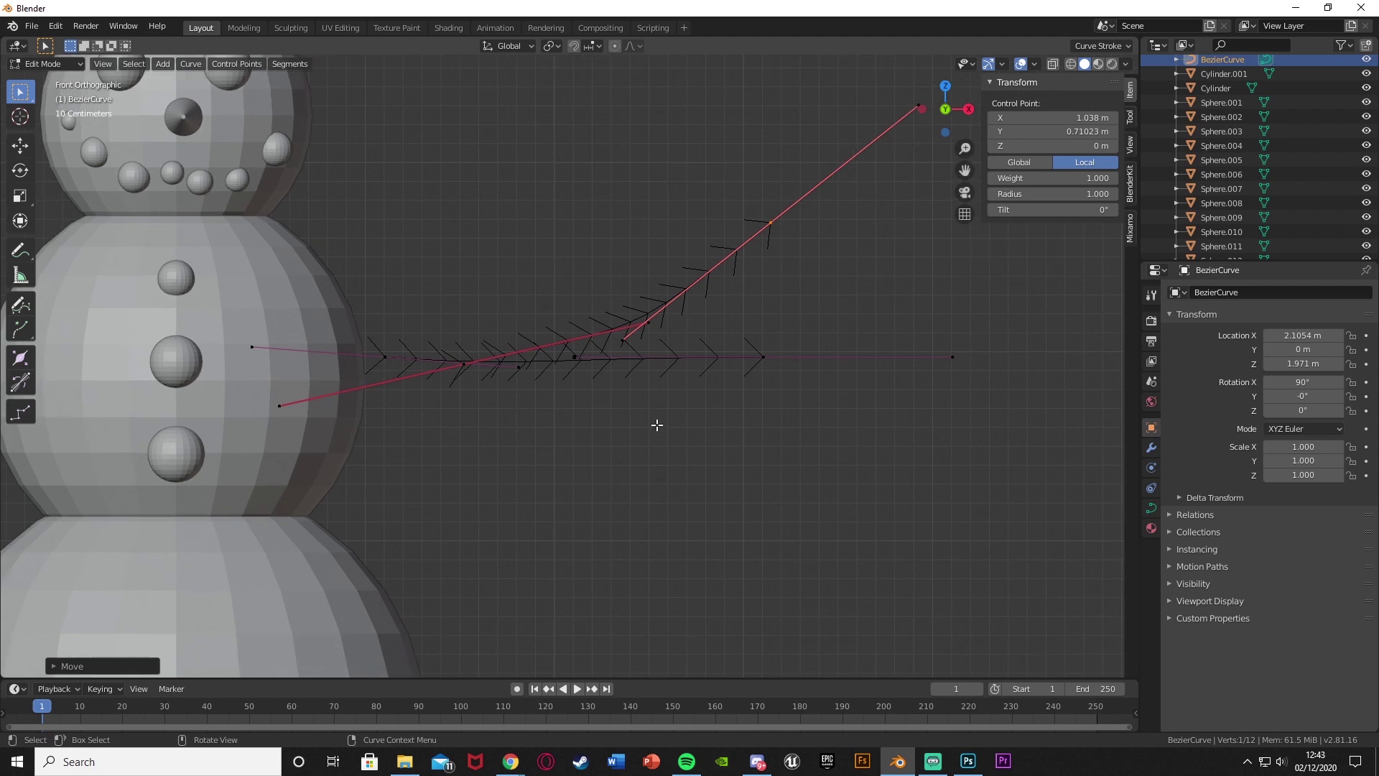
left_click_drag(730, 347, 826, 431)
key("g")
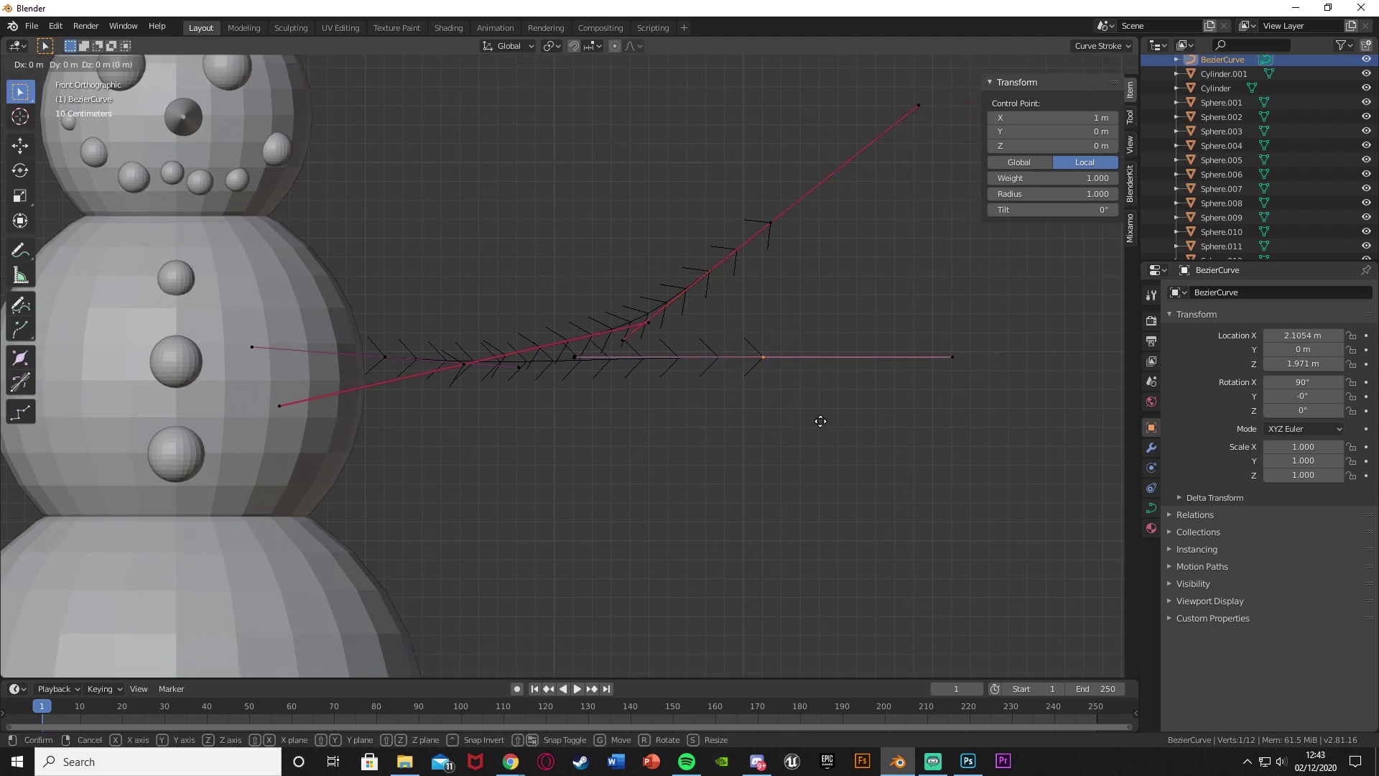
left_click(865, 422)
Step: Create a lower branch by duplicating the stem's outer control point, extruding it back to the main stem, and angling its tip downward
key("shift+d")
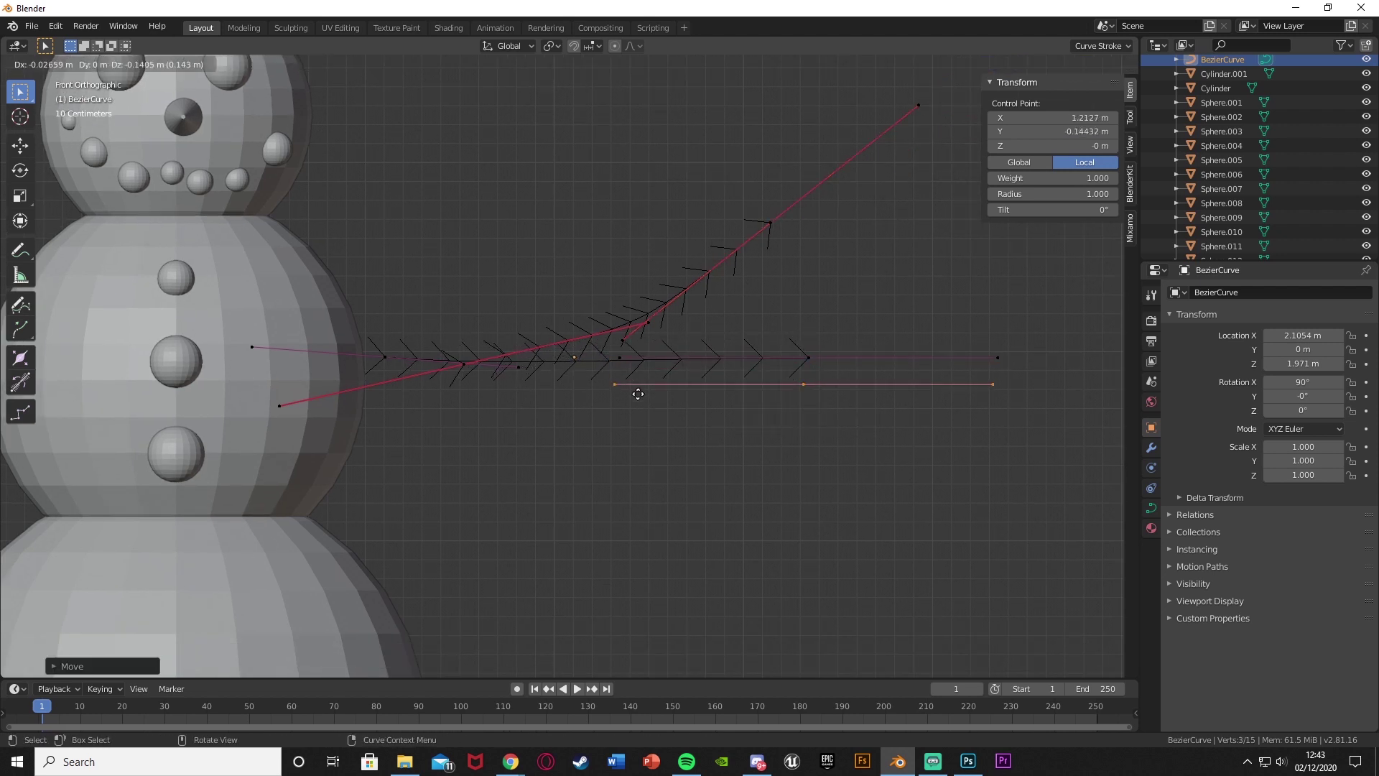
left_click(630, 422)
key("e")
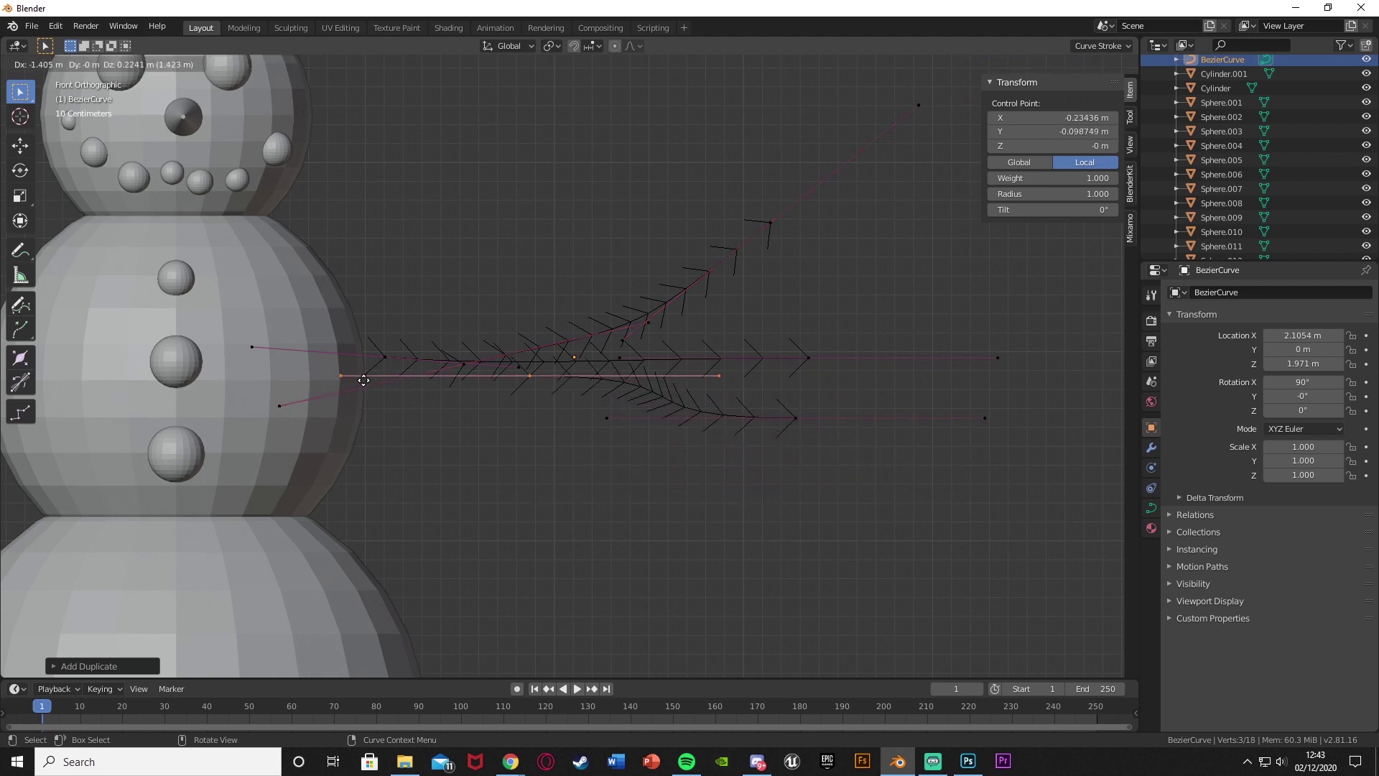
left_click(358, 364)
left_click_drag(926, 402, 1028, 477)
key("Tab")
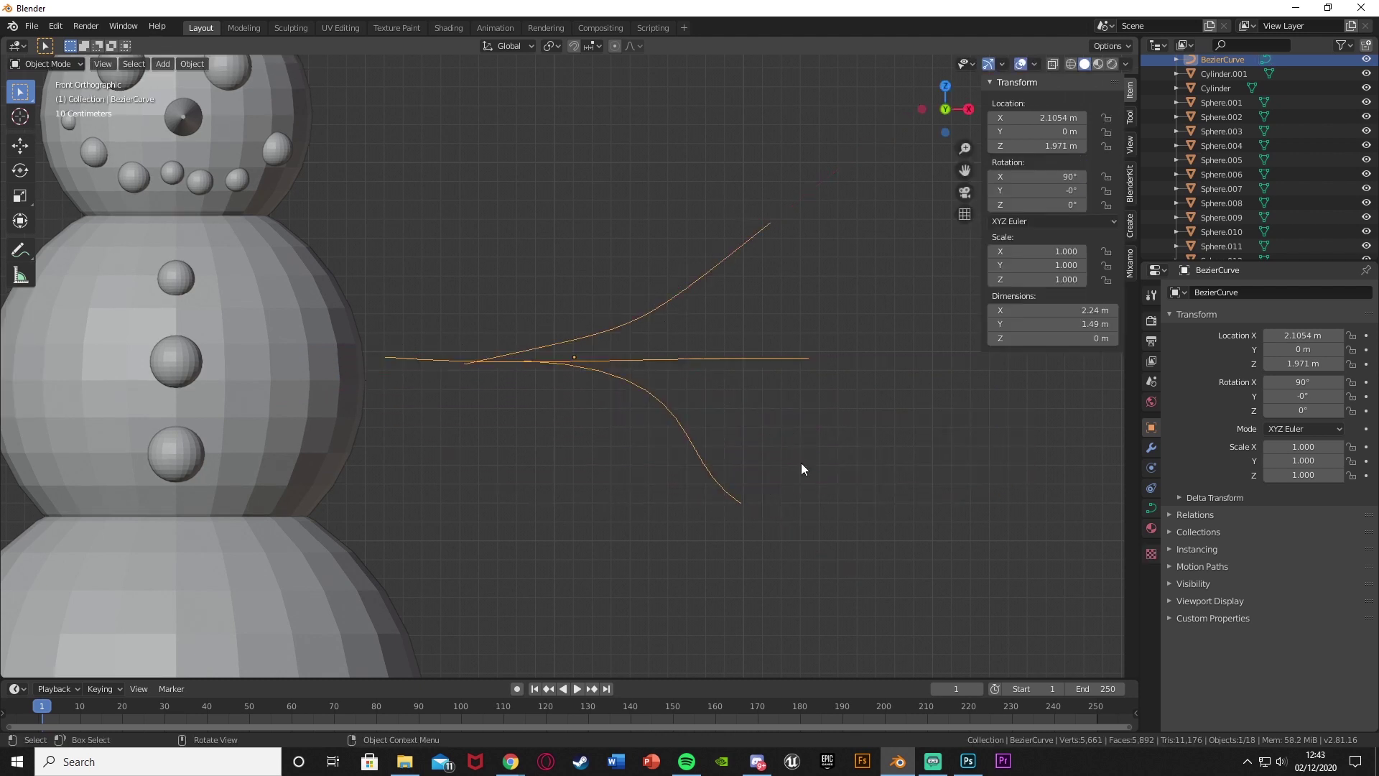
left_click(653, 480)
middle_click_drag(654, 479, 583, 424)
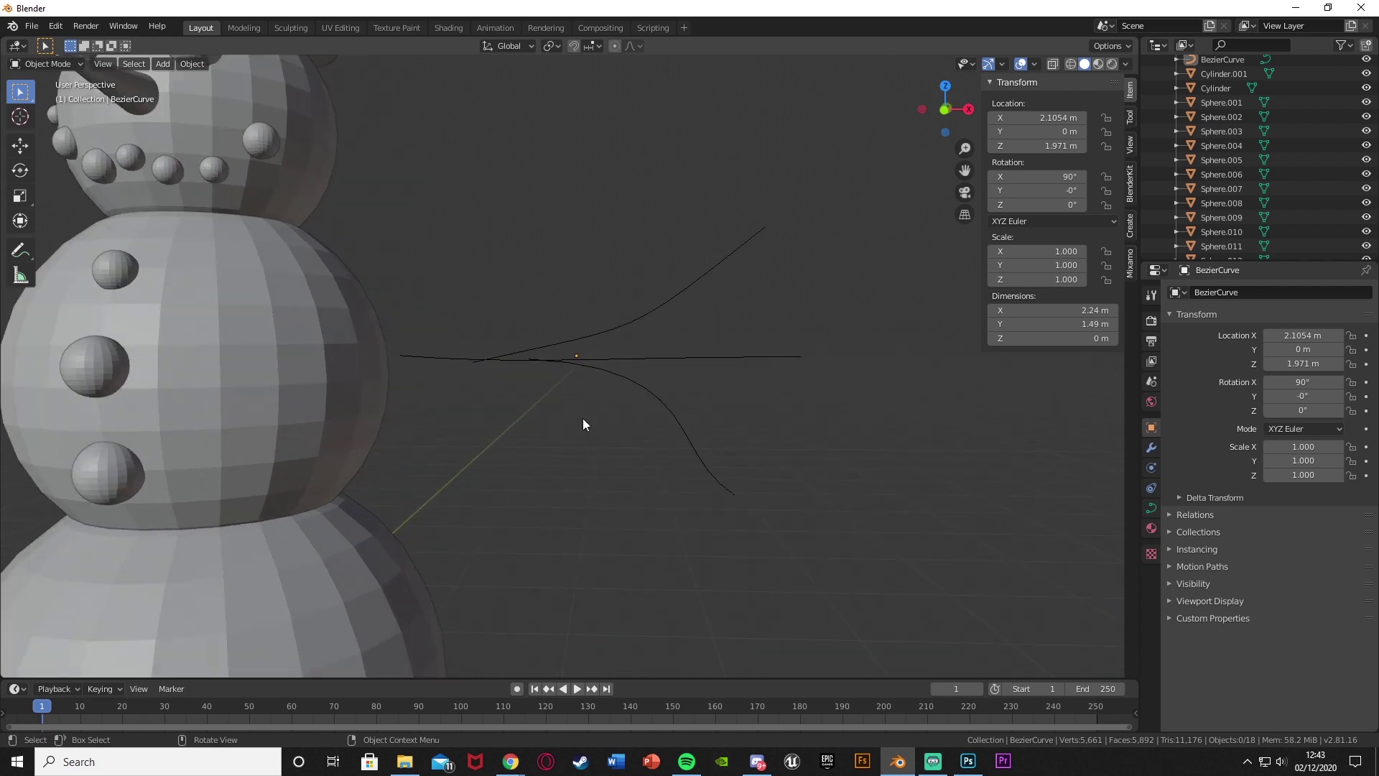
Step: In front view, move the upper branch's base control point onto the main stem at about local X -0.53 m, Y -0.02 m
key("KP_1")
scroll(438, 385, "up", 5)
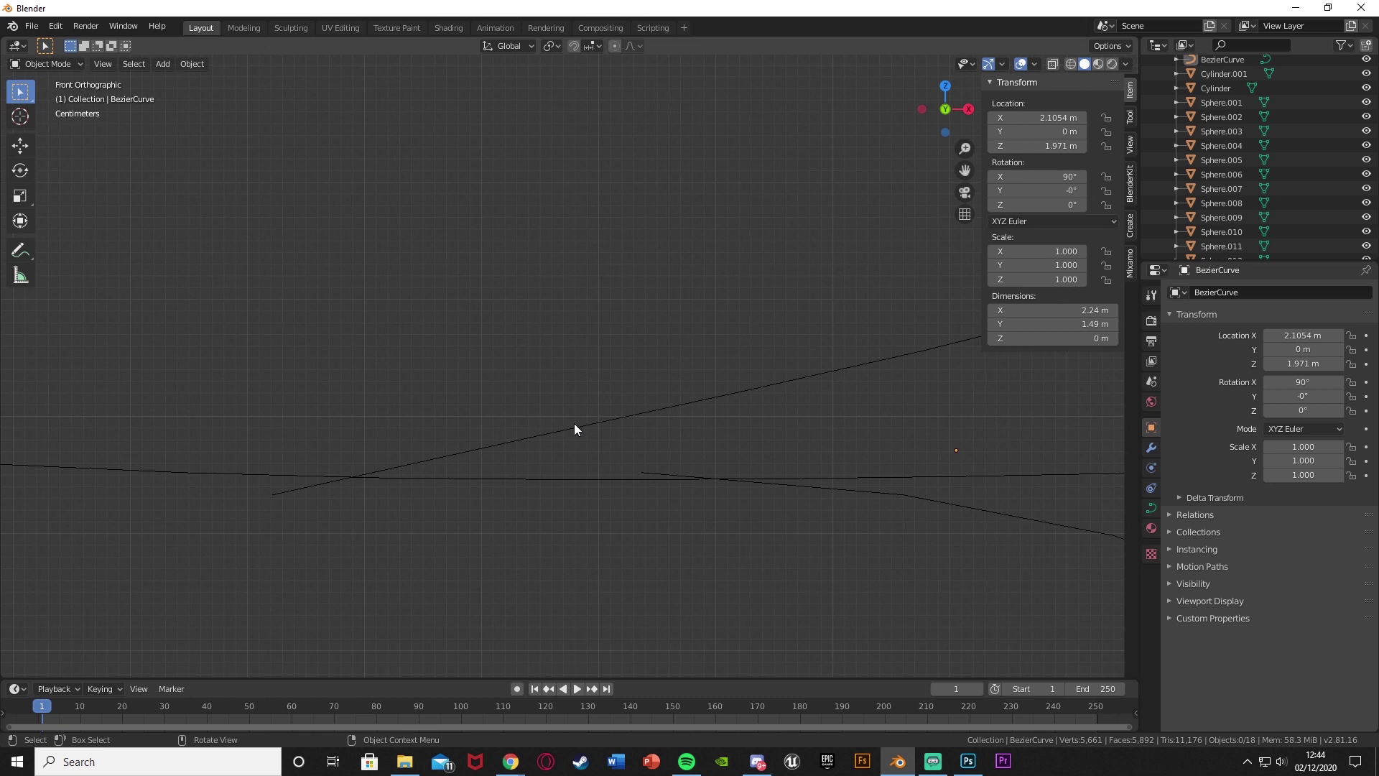
left_click(574, 429)
key("Tab")
left_click(286, 491)
key("g")
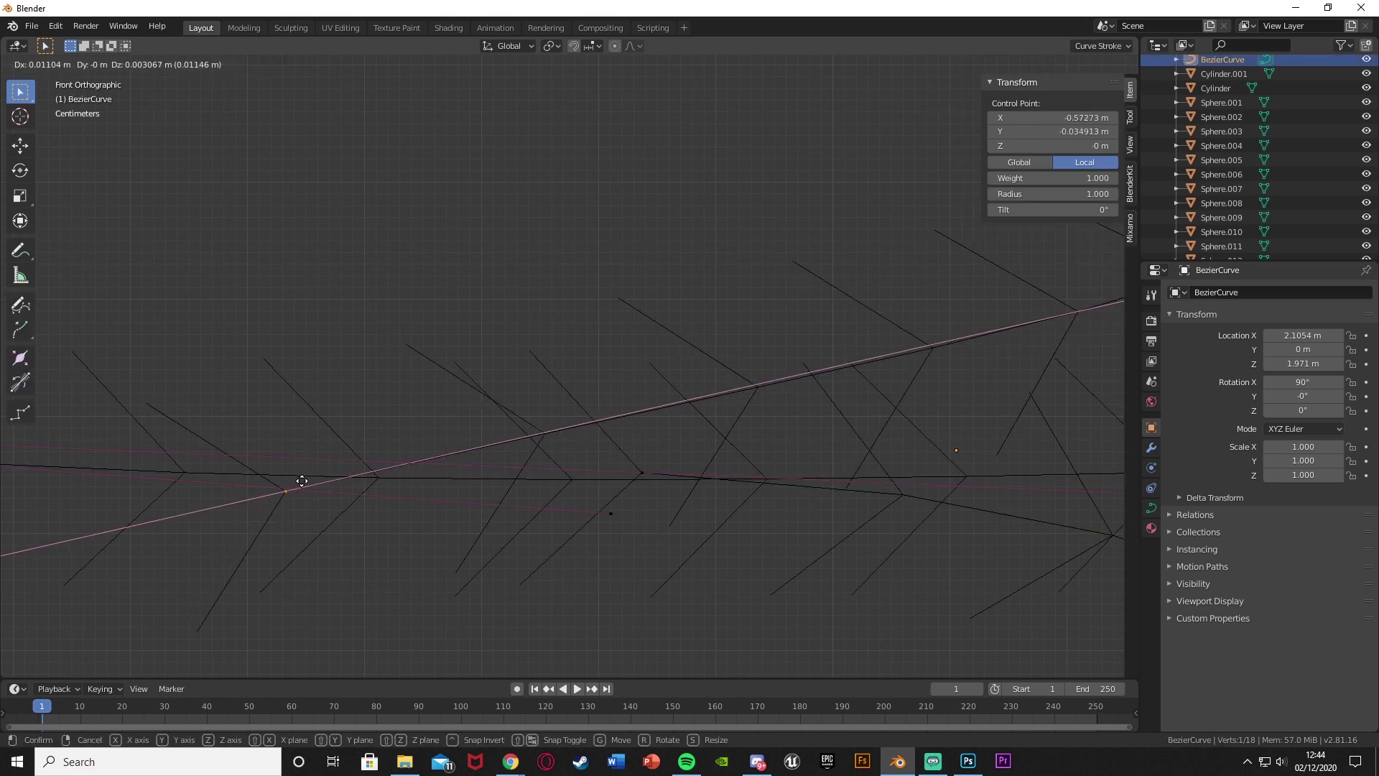
left_click(345, 468)
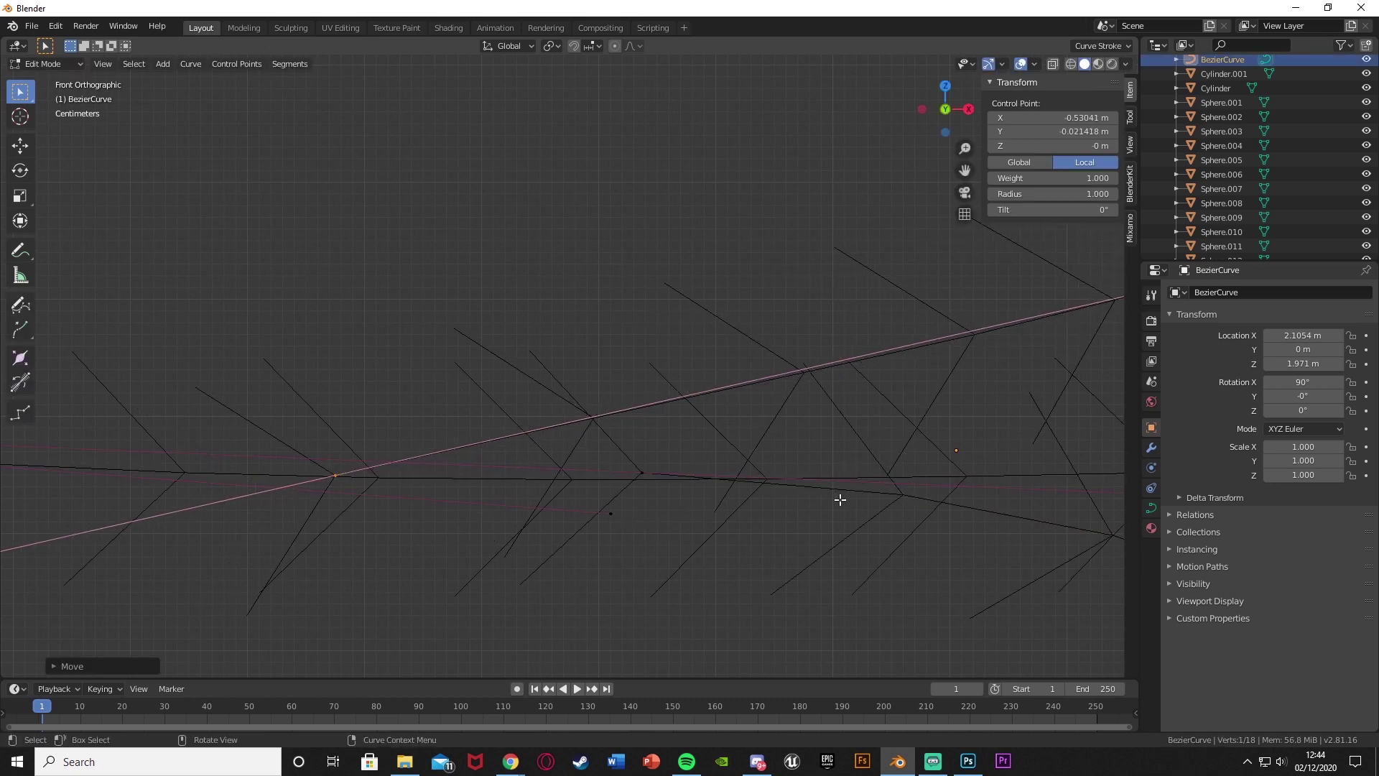
key("Tab")
scroll(662, 539, "down", 4)
scroll(872, 544, "down", 5)
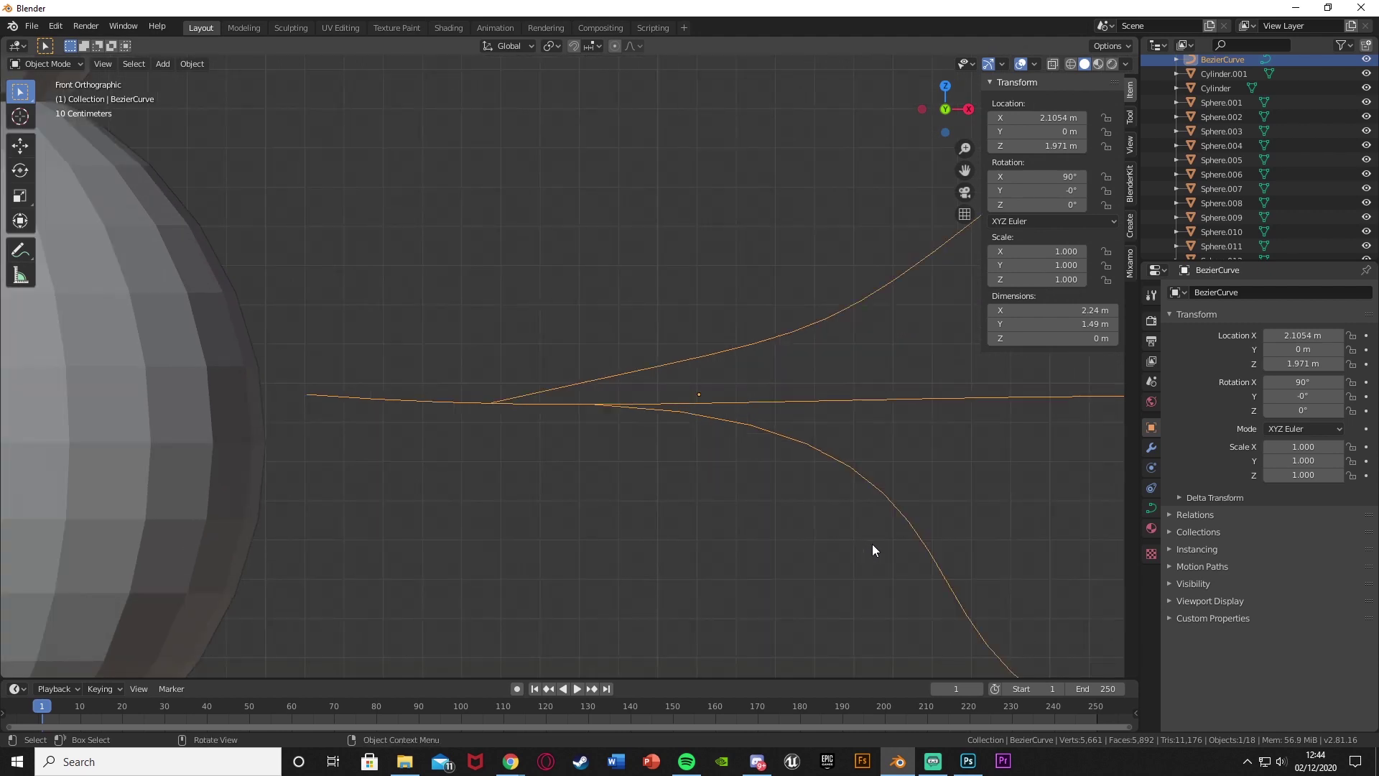
scroll(407, 437, "up", 2)
middle_click_drag(493, 448, 579, 456, "shift")
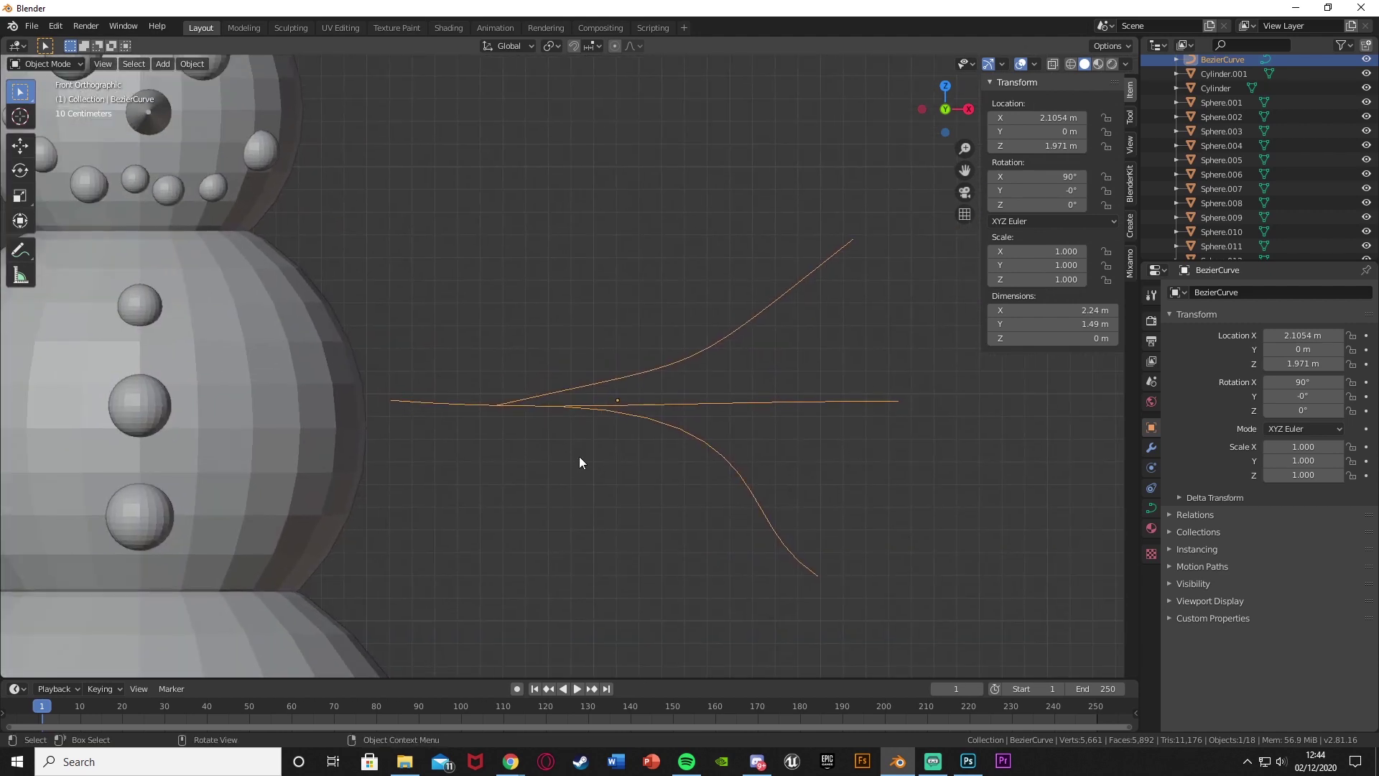
Step: Move the main stem's inner control point toward the body so the arm curve is about 2.56 m long
key("Tab")
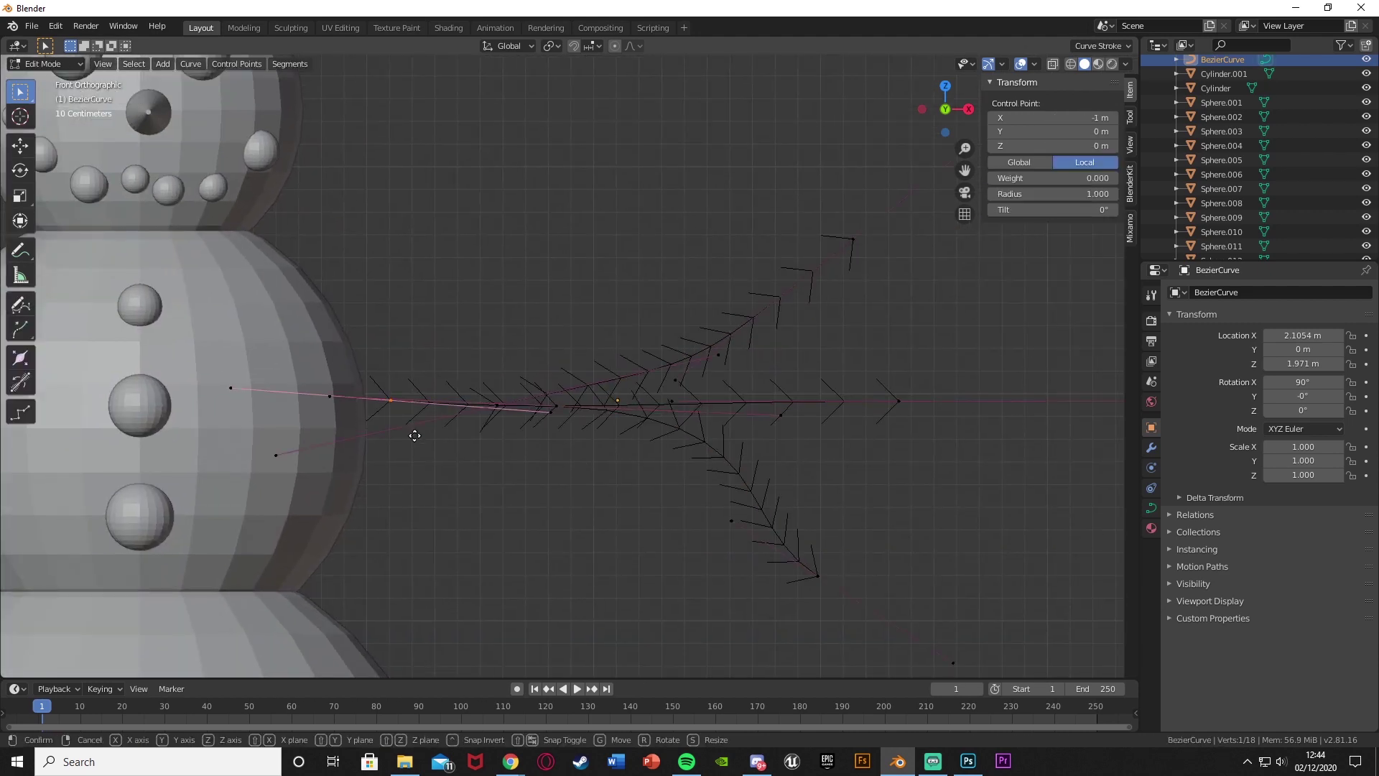
key("g")
key("Escape")
key("Tab")
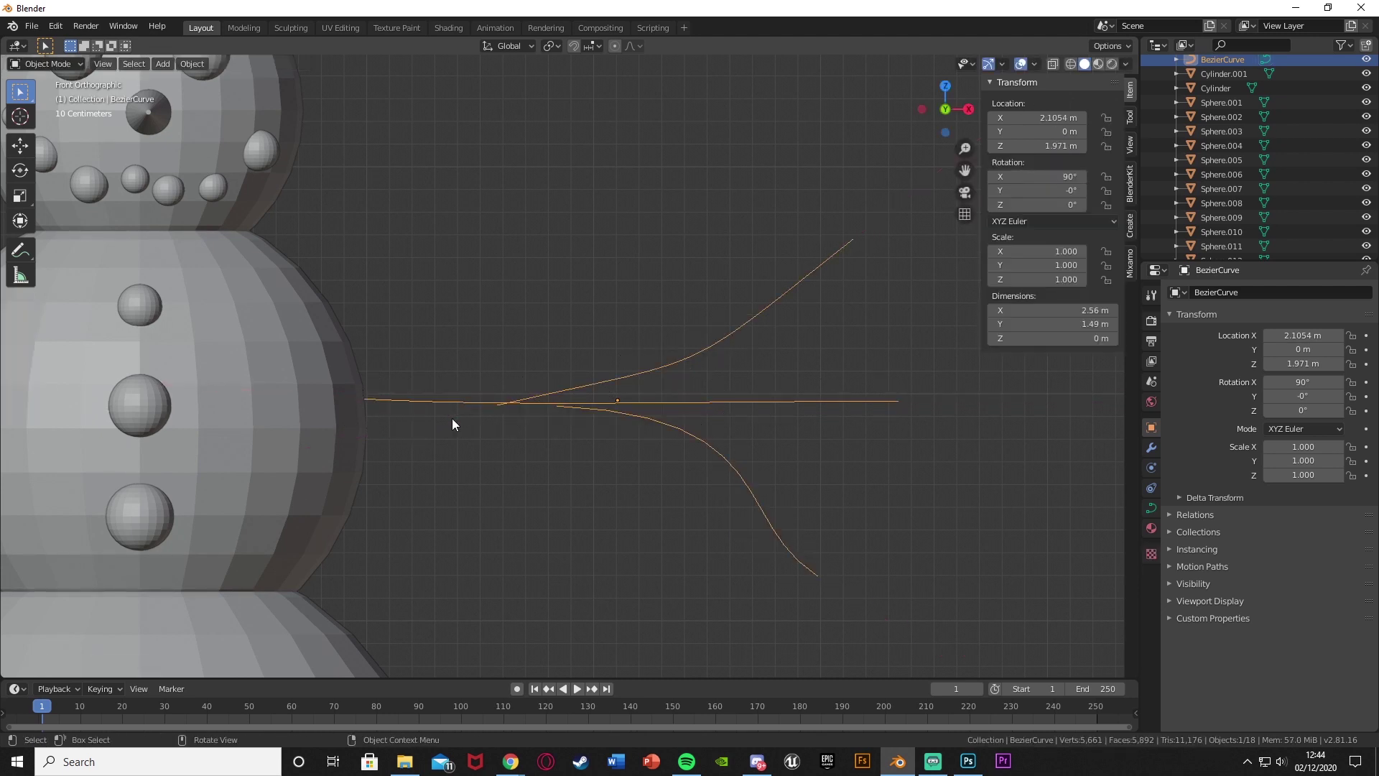
Step: Move the whole arm curve outward along the X axis to about X 2.22 m
key("g")
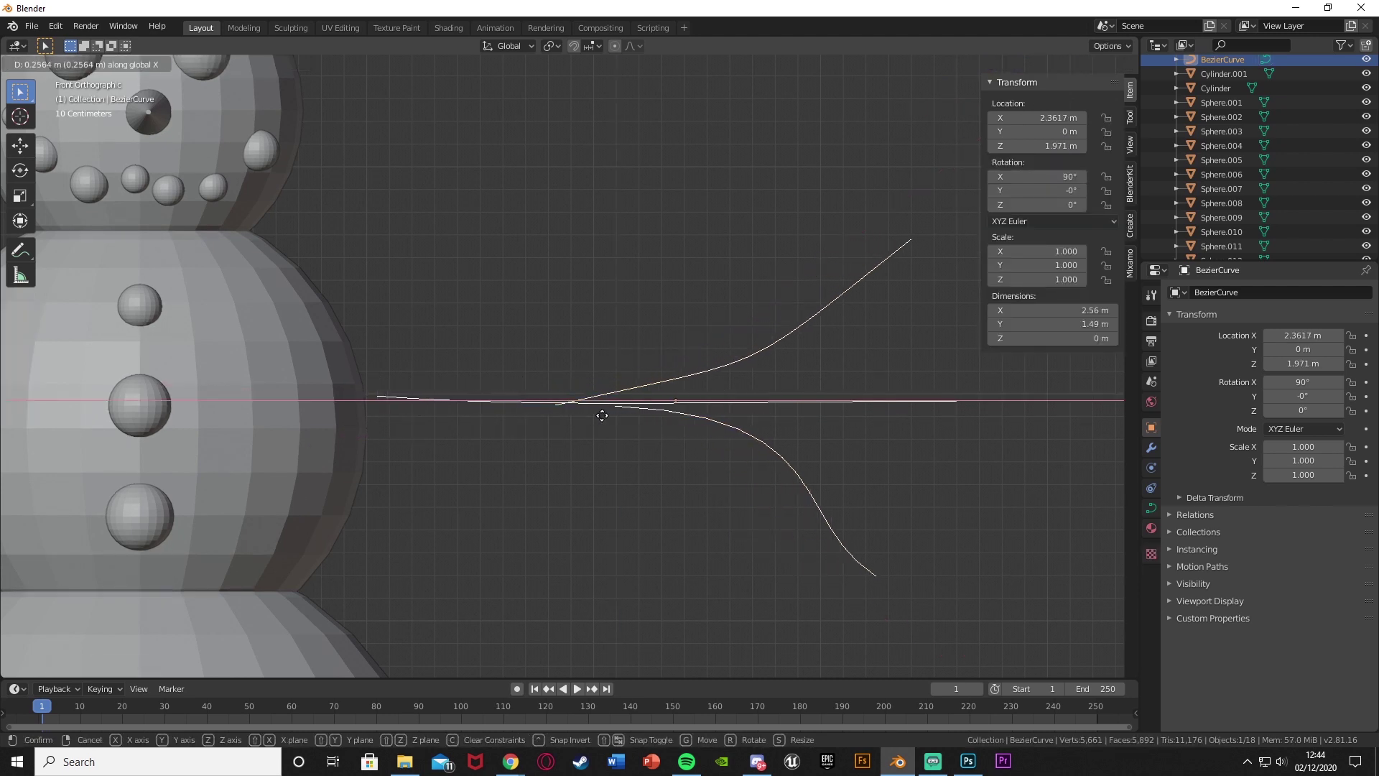
left_click(562, 454)
left_click(562, 458)
scroll(567, 461, "down", 3)
middle_click_drag(567, 461, 567, 489)
scroll(567, 490, "up", 2)
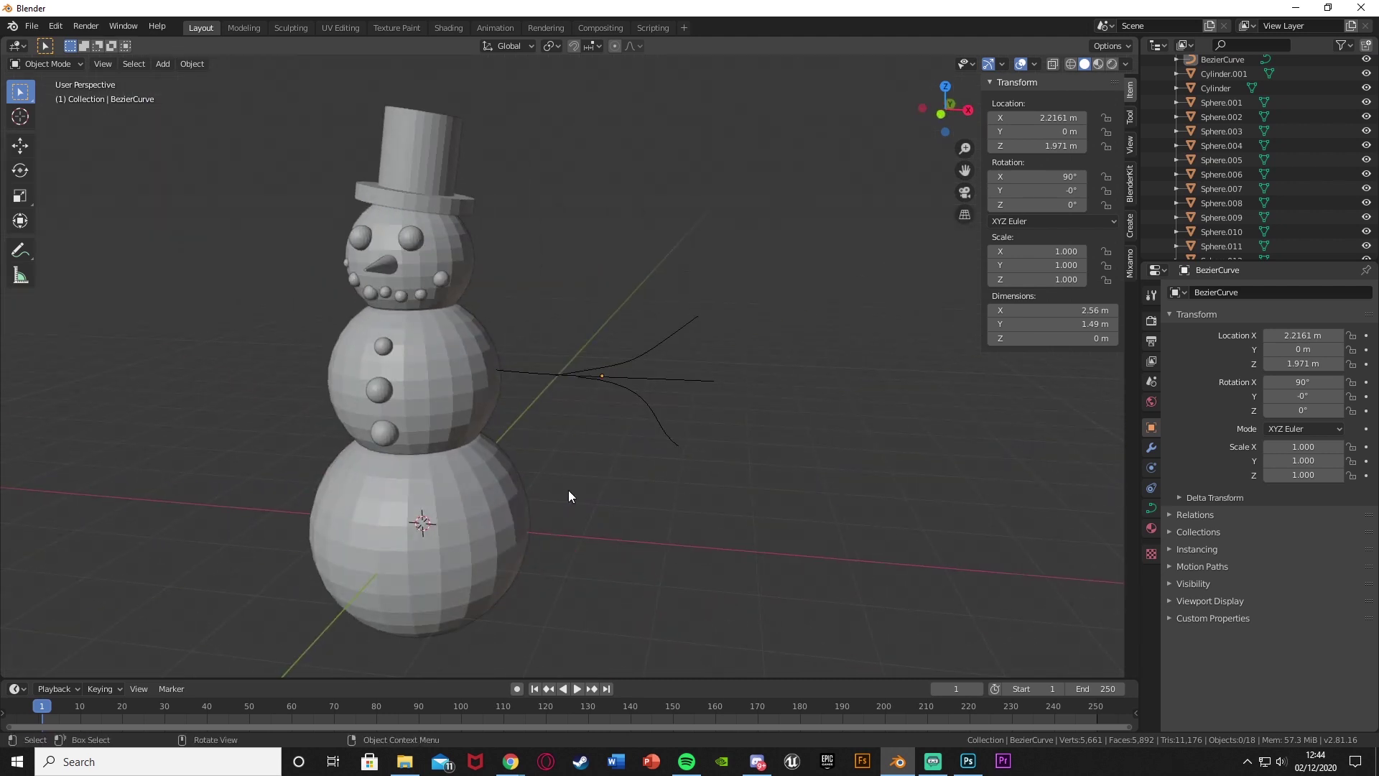
scroll(567, 490, "up", 2)
Step: Give the arm curve thickness by setting its geometry bevel depth to 0.05 m
left_click(635, 381)
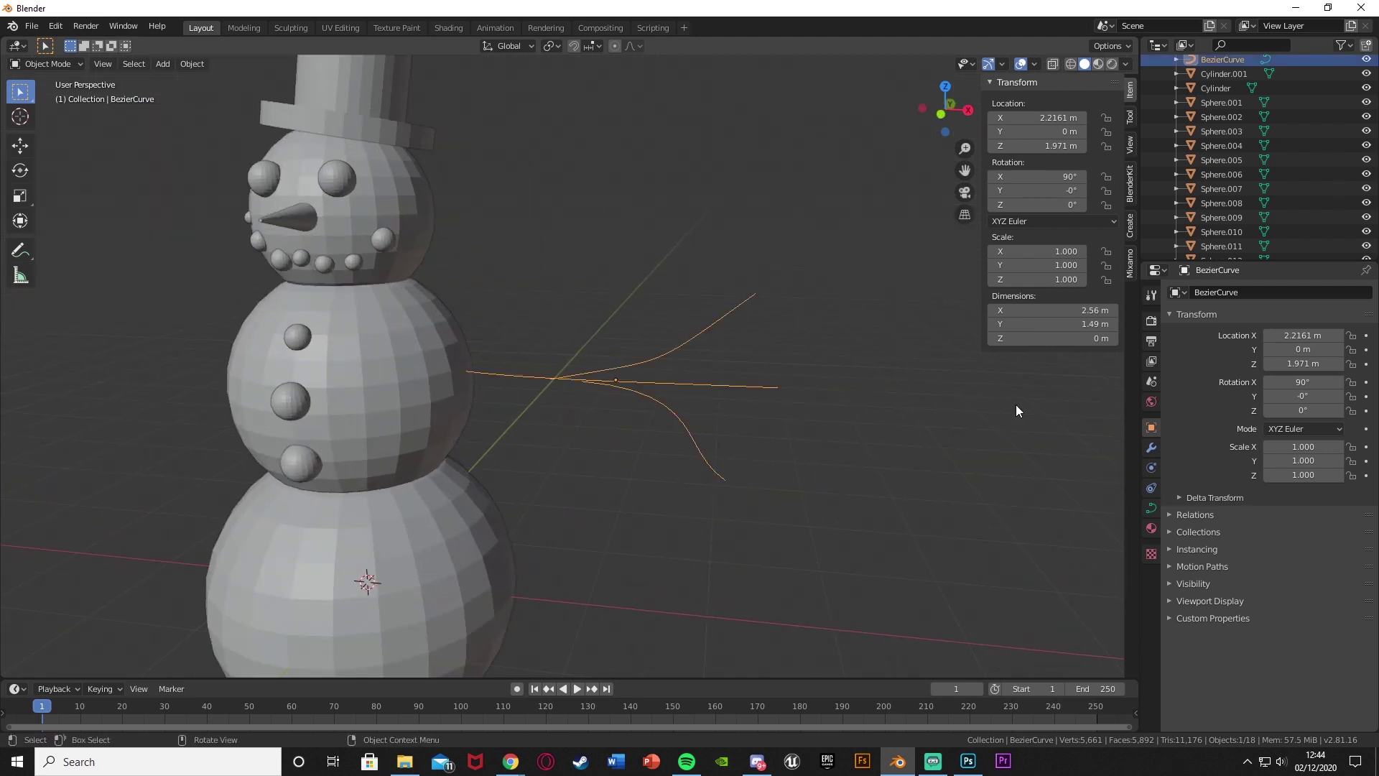
left_click(1151, 510)
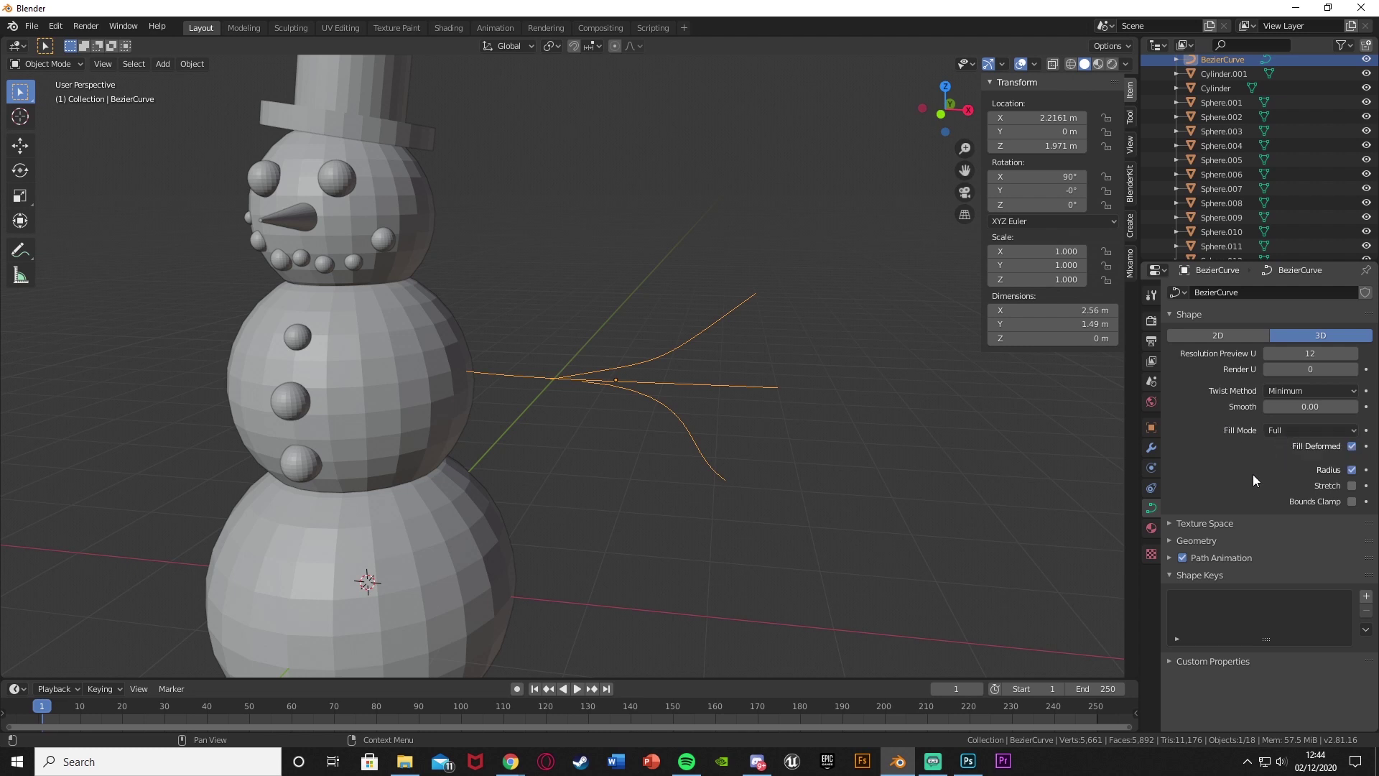
left_click(1195, 540)
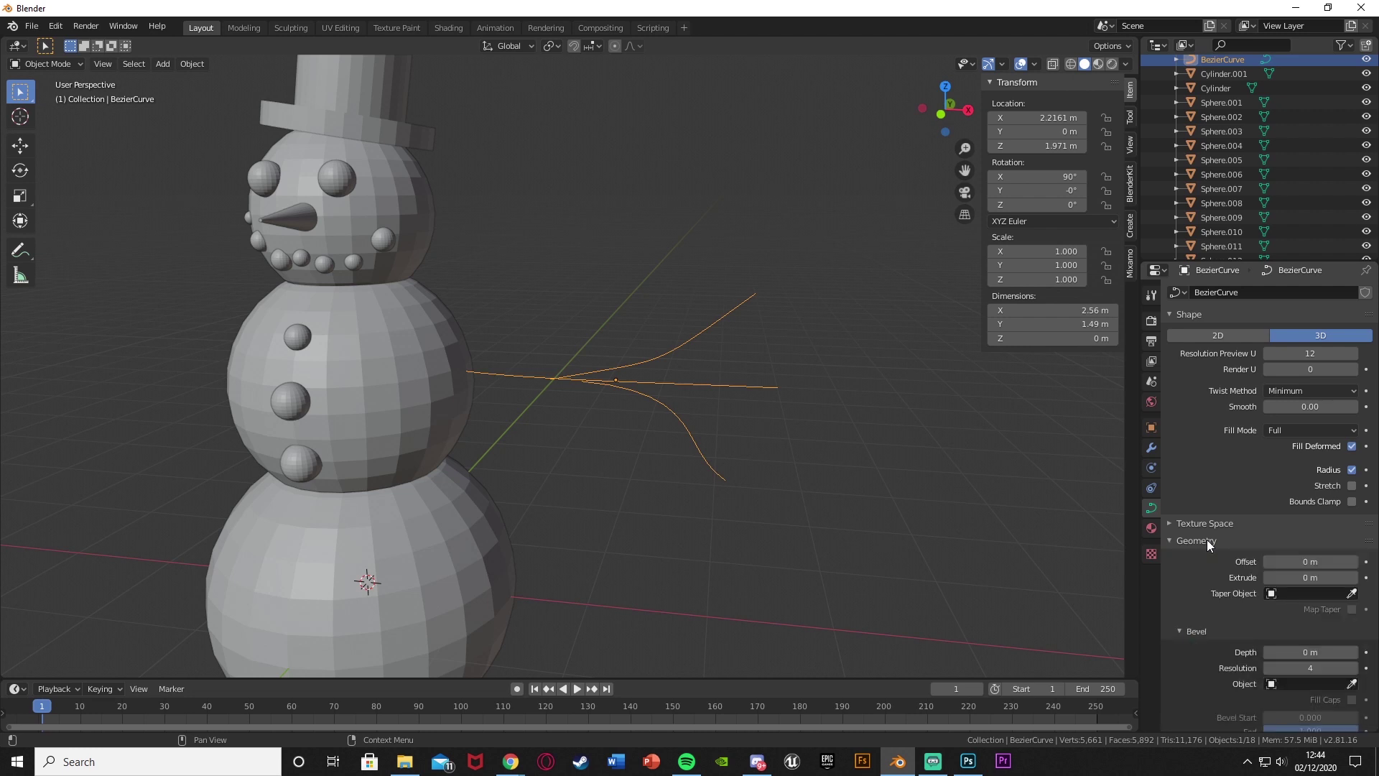
scroll(1253, 585, "down", 3)
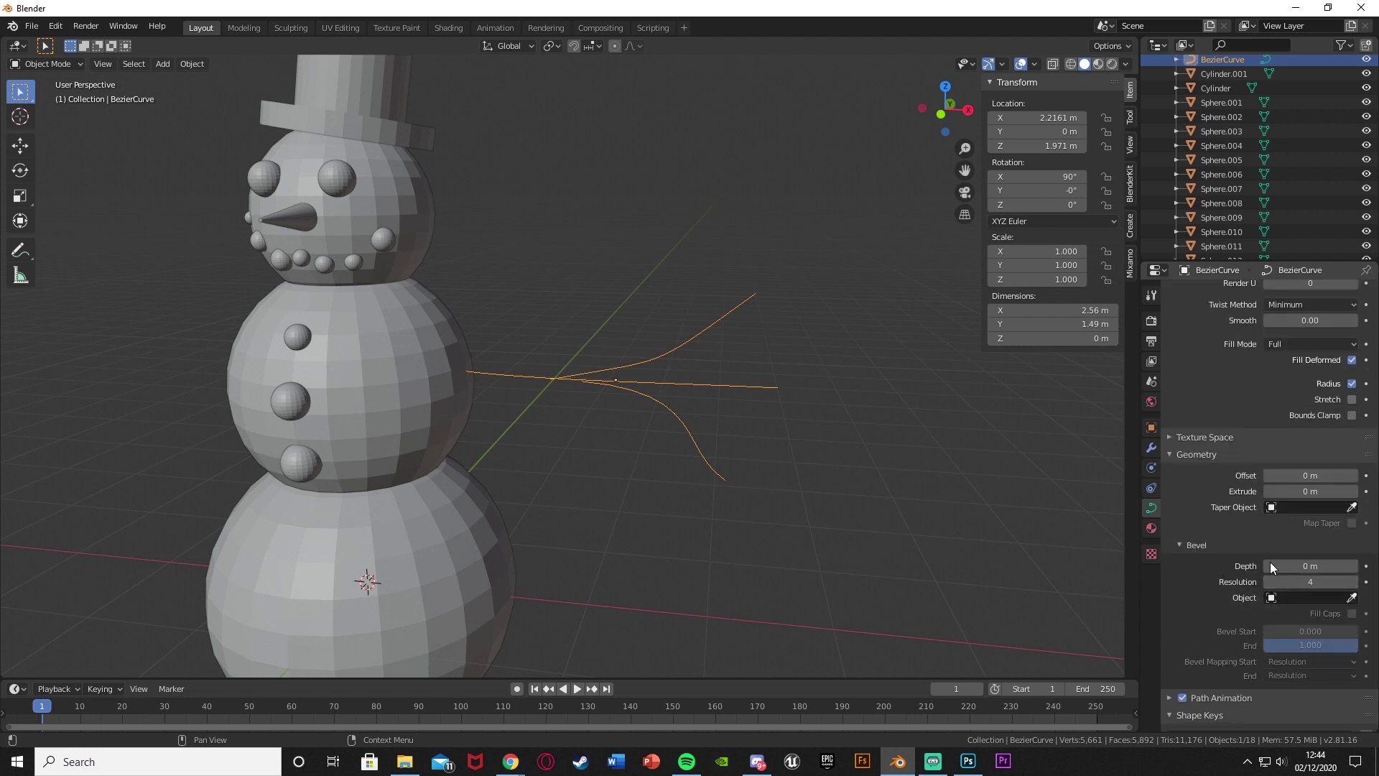
mouse_move(1270, 562)
left_mouse_down()
mouse_move(1314, 562)
mouse_move(1293, 562)
left_mouse_up()
middle_click_drag(819, 431, 783, 441)
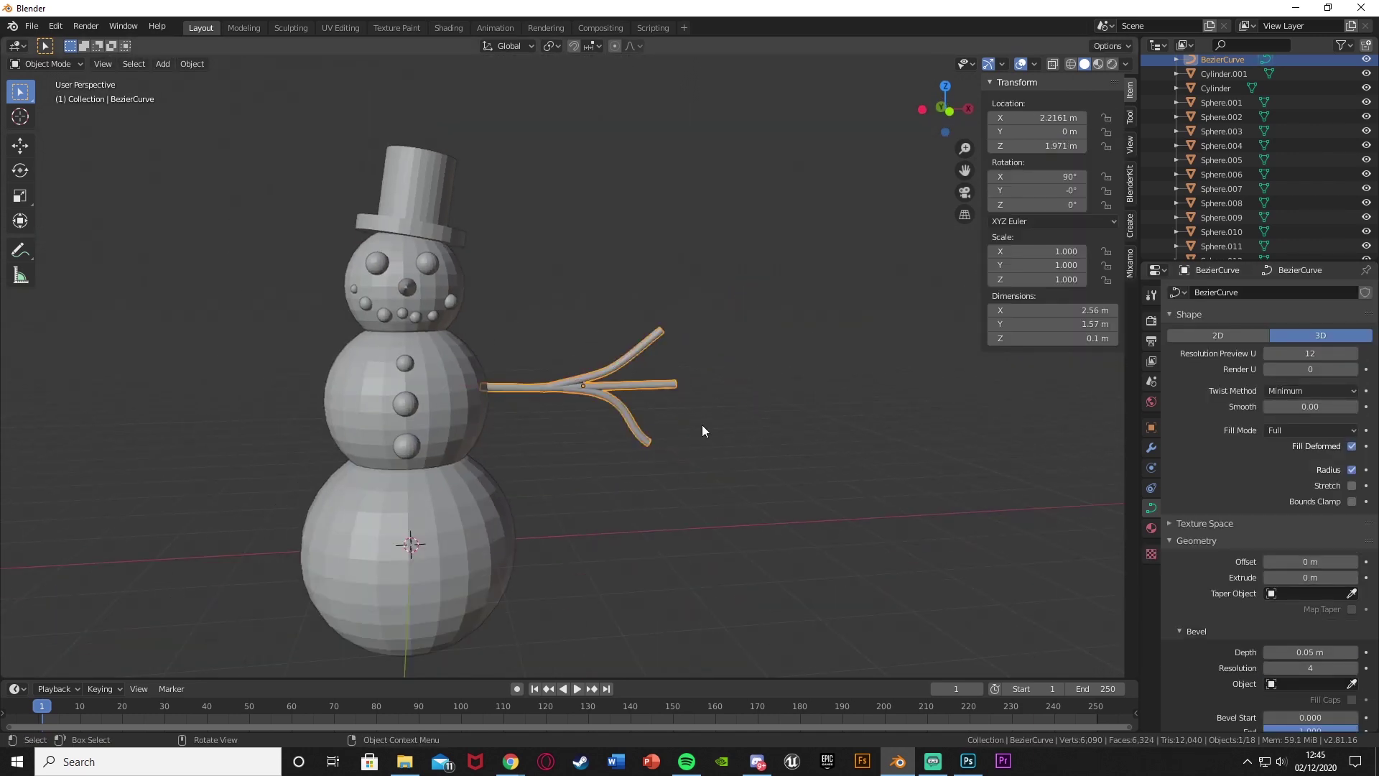
Step: Scale the arm to about 0.85 and move it along X into the body, to about X 1.84 m
left_click(628, 466)
middle_click_drag(627, 465, 593, 395)
left_click(594, 392)
key("s")
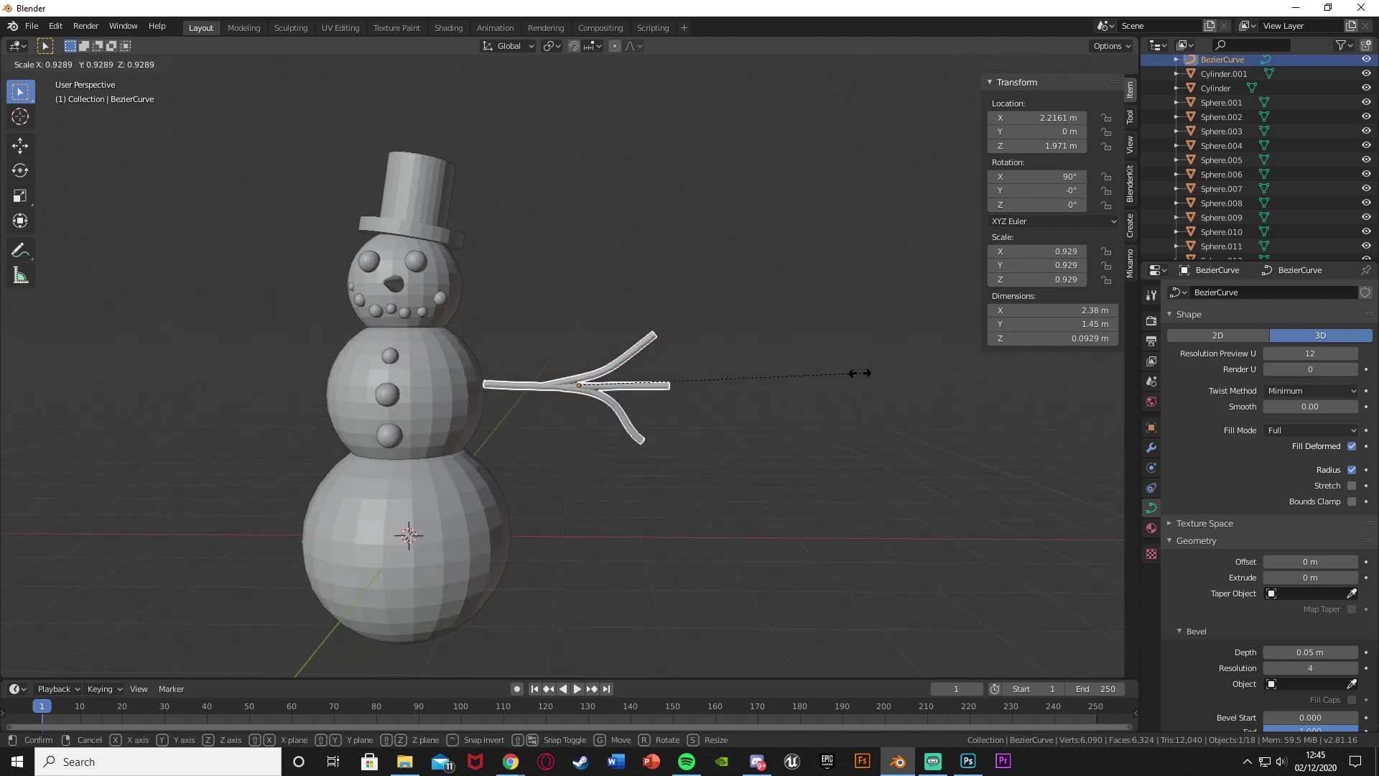
left_click(830, 375)
key("g")
key("x")
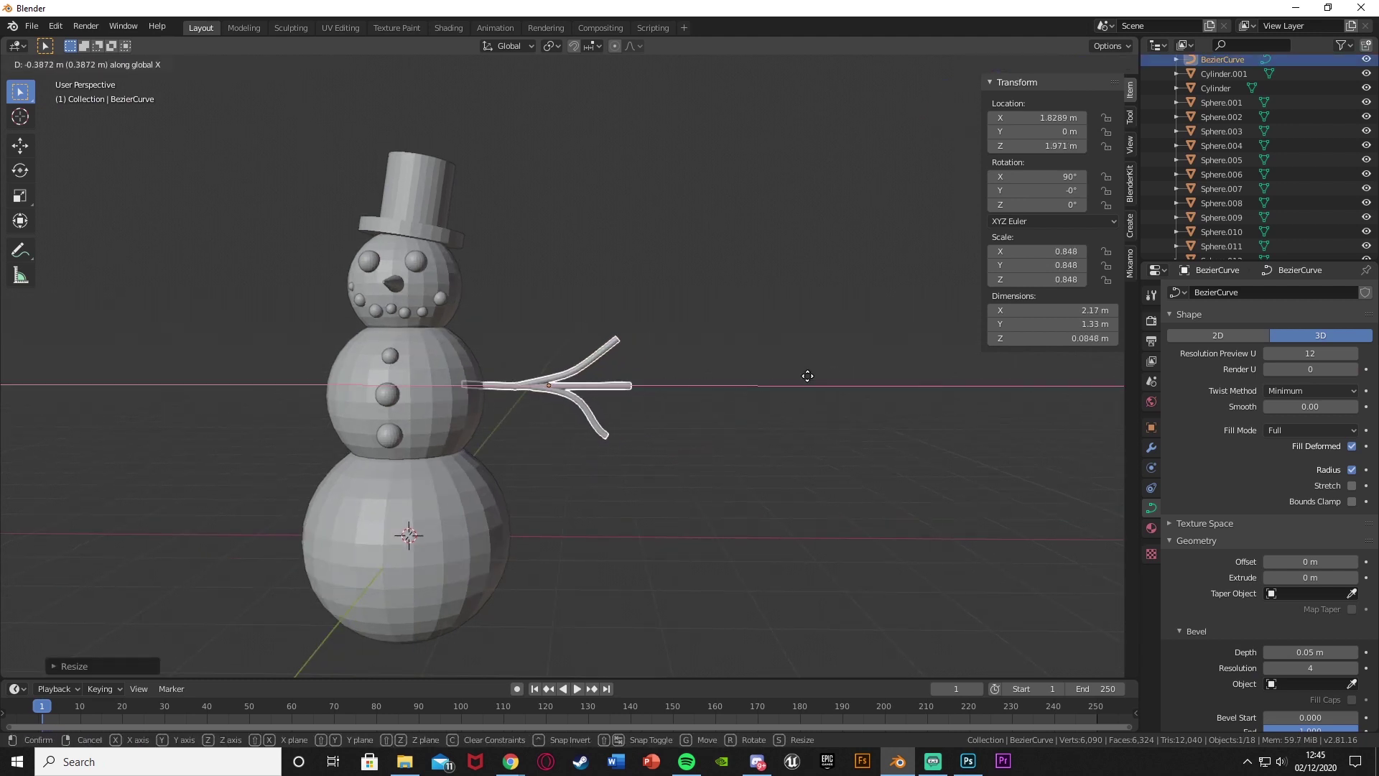
left_click(807, 378)
Step: Tilt the arm upward about 14° and raise it to about Z 2.32 m
key("r")
left_click(744, 351)
key("g")
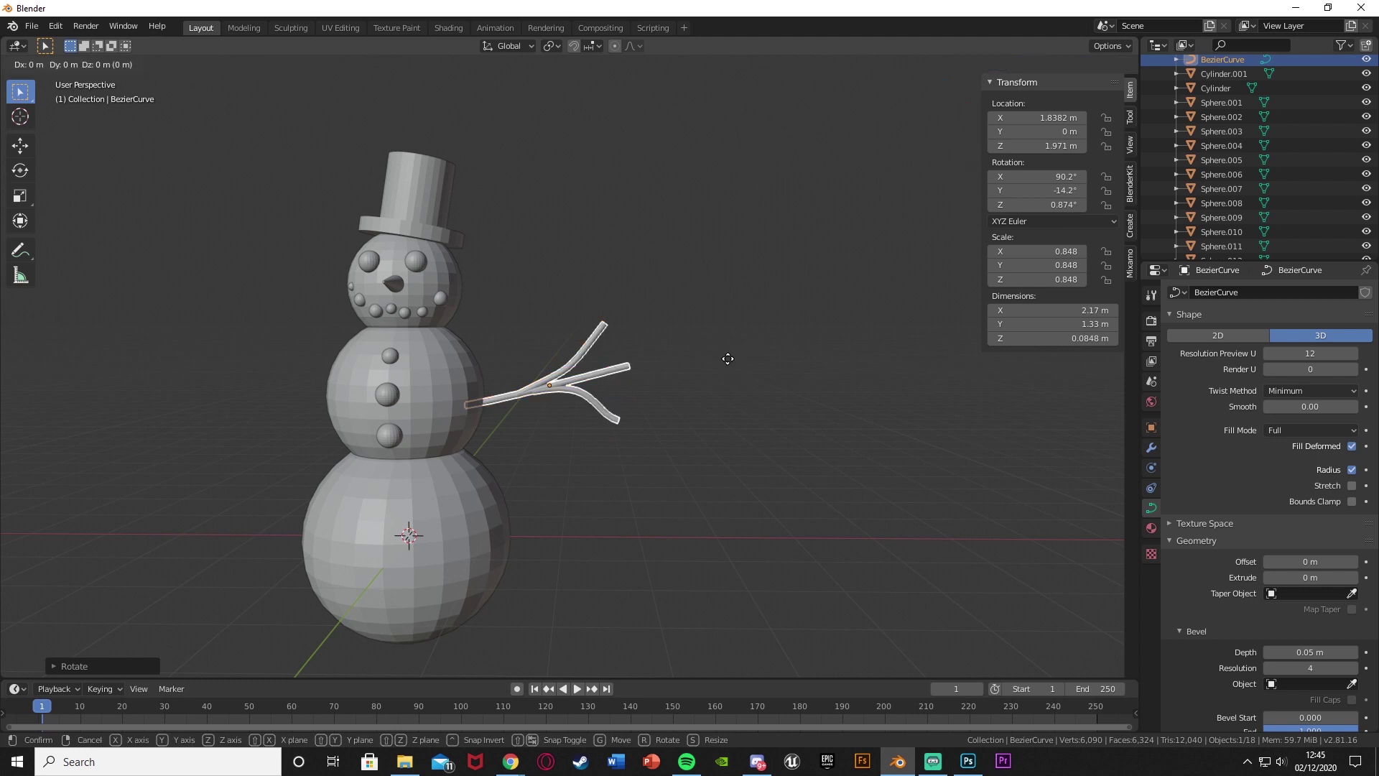
key("z")
left_click(729, 338)
Step: Move the tilted arm outward along the X axis to about X 1.99 m
key("g")
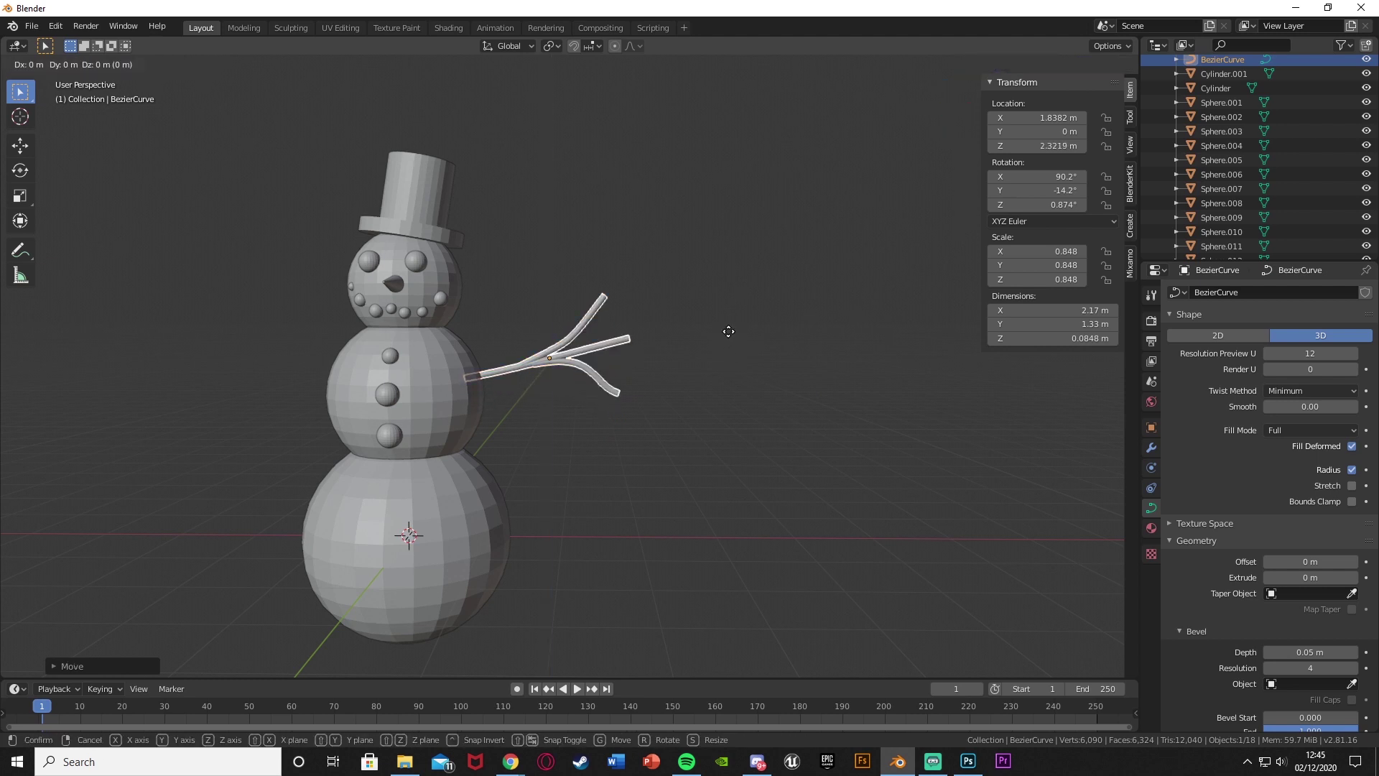
key("x")
left_click(740, 333)
left_click(562, 527)
middle_click_drag(562, 527, 693, 501, "shift")
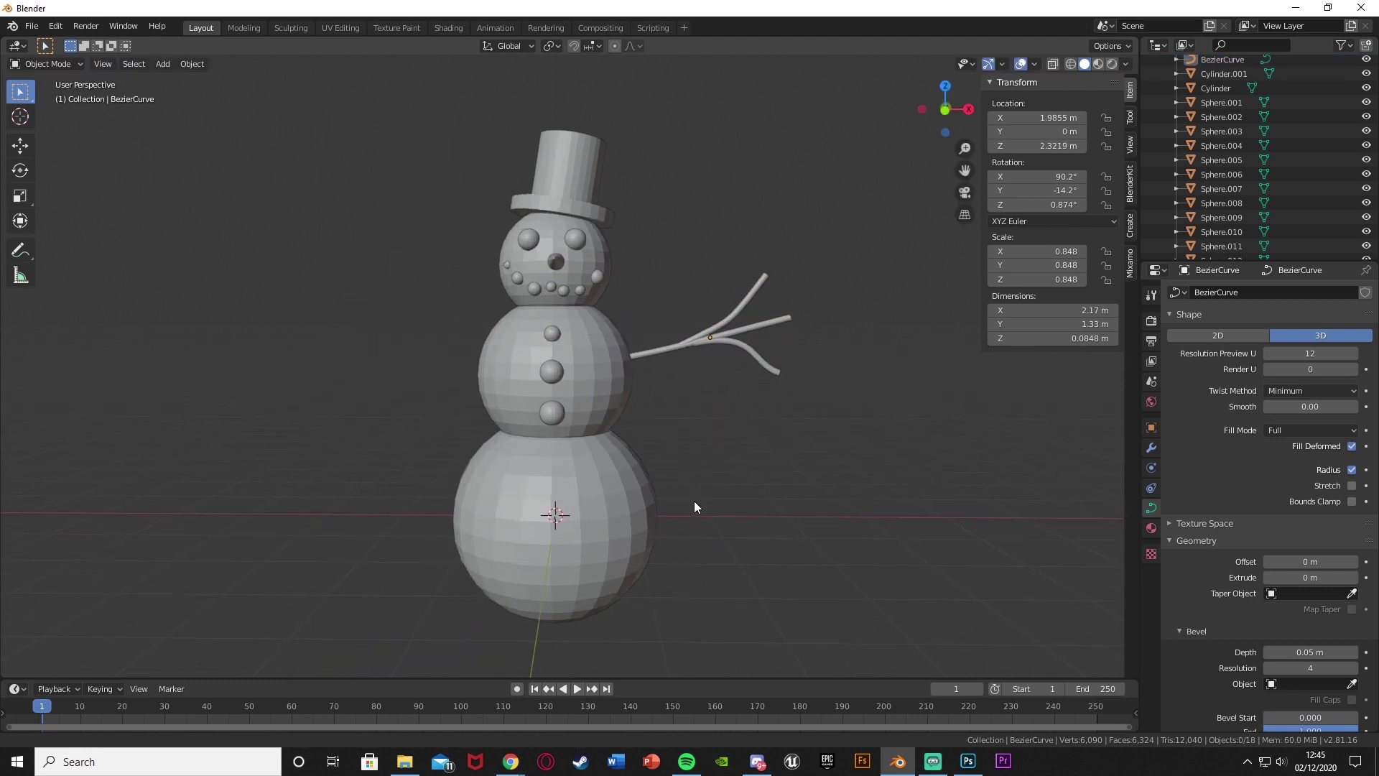
scroll(694, 501, "down", 1)
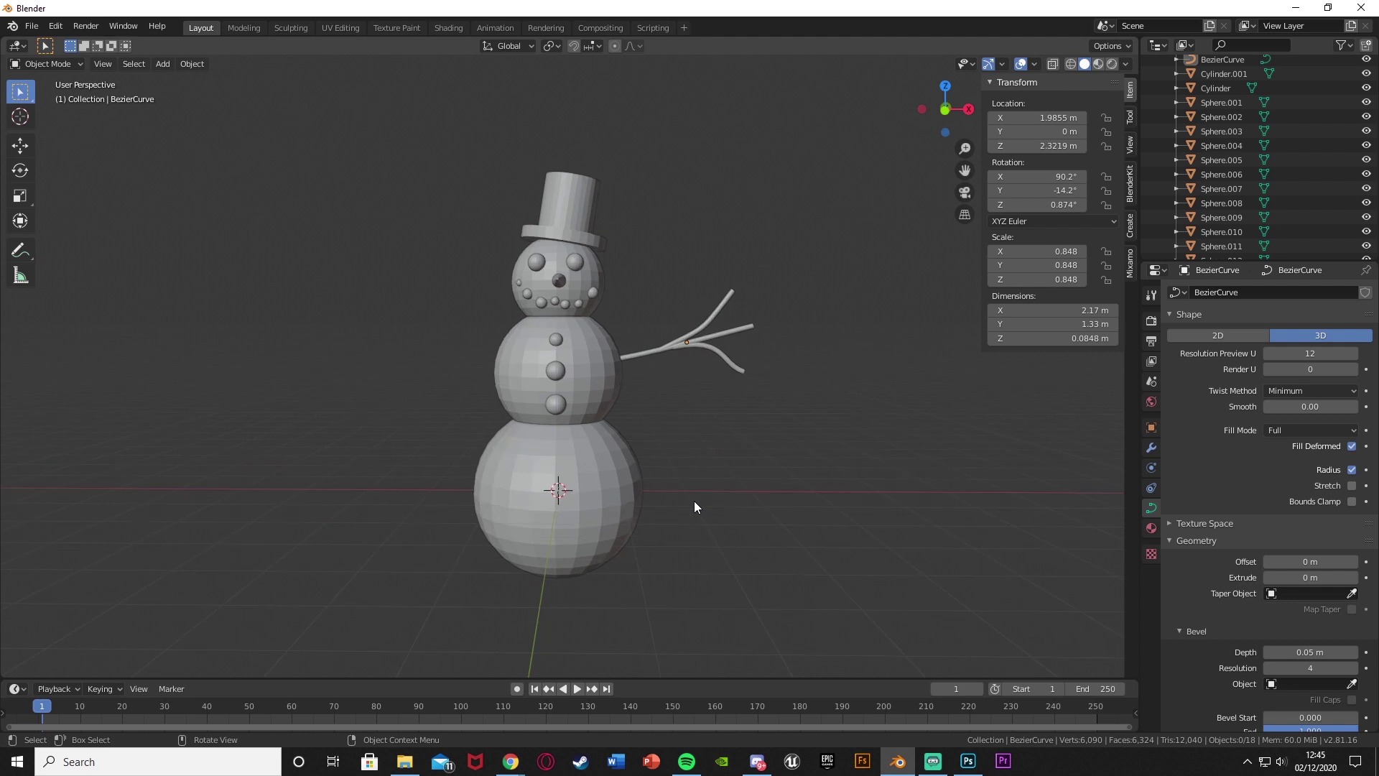
scroll(441, 429, "up", 3)
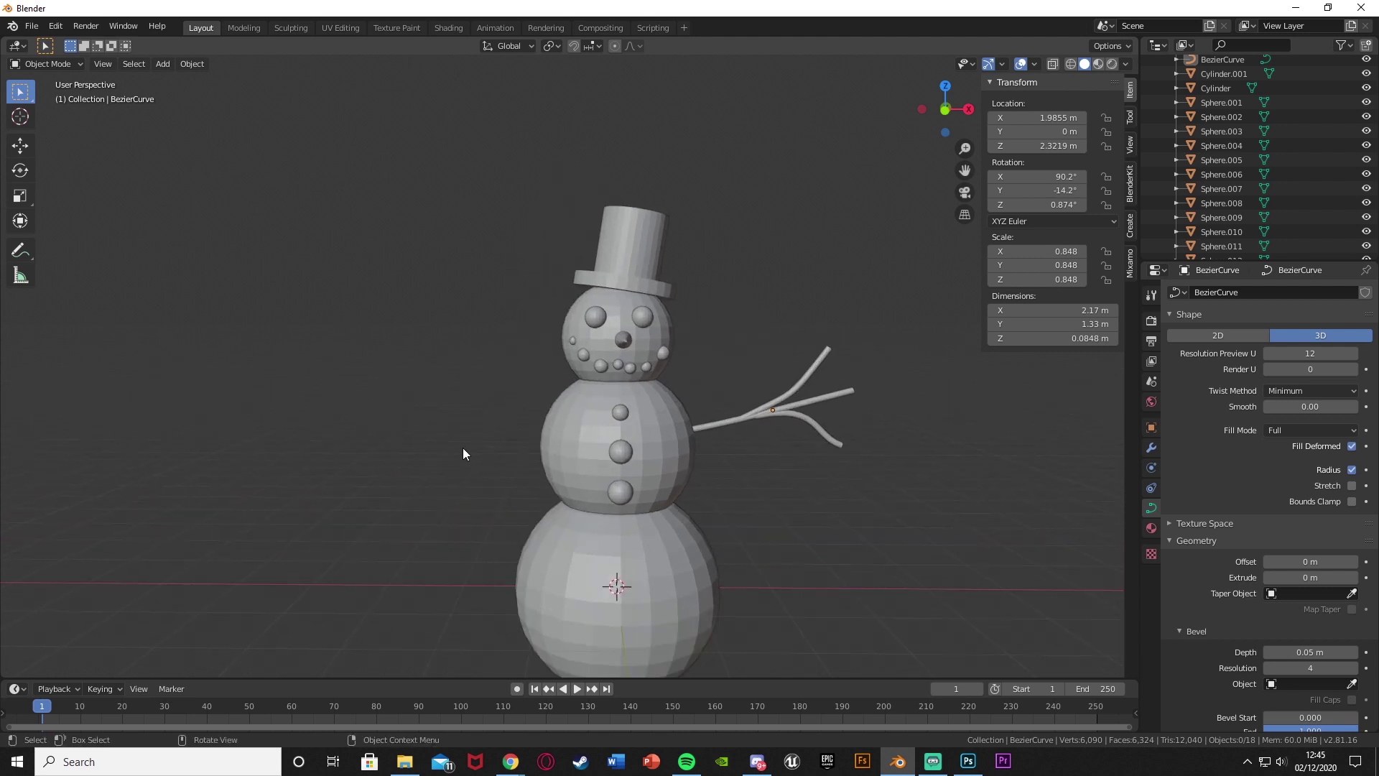
Step: Add a second Bezier curve and move it to the snowman's armless side at about X -2.54 m
key("shift+a")
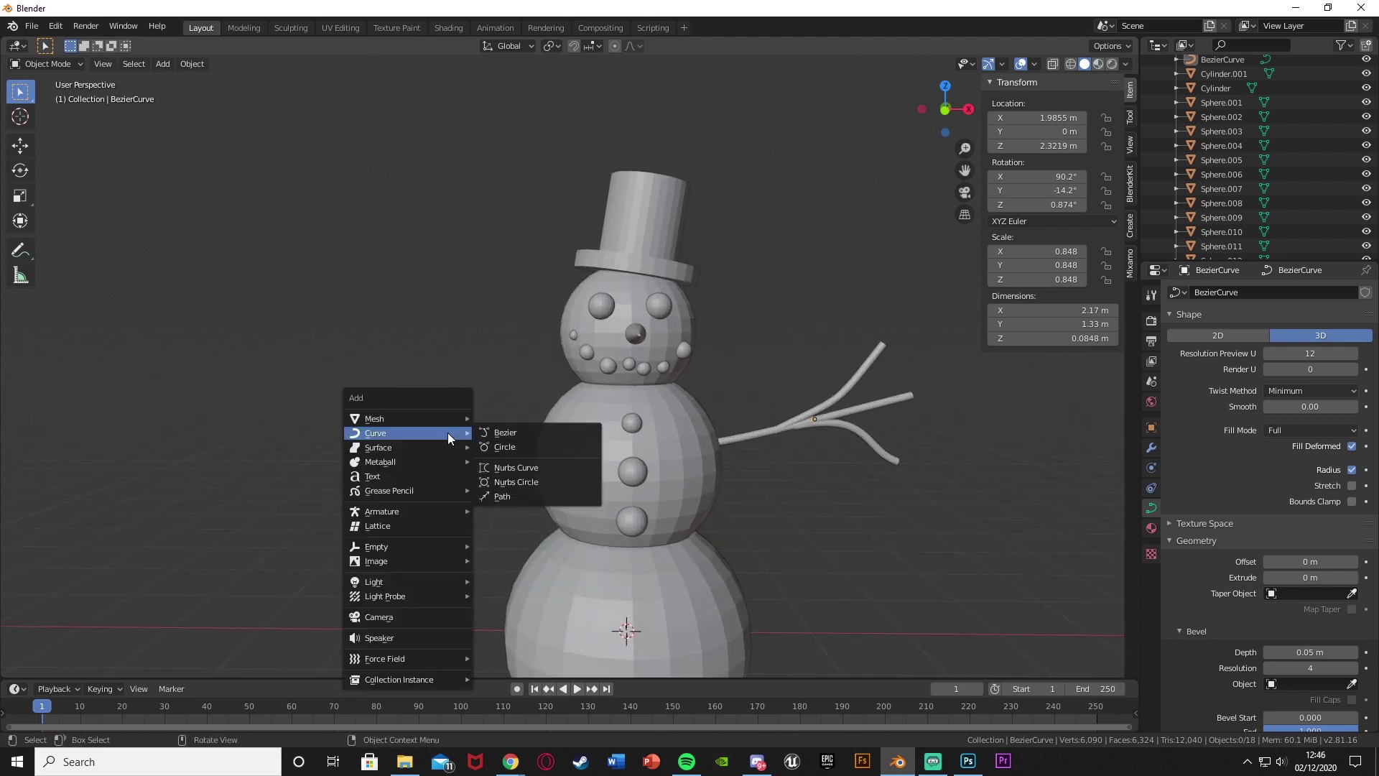
left_click(503, 432)
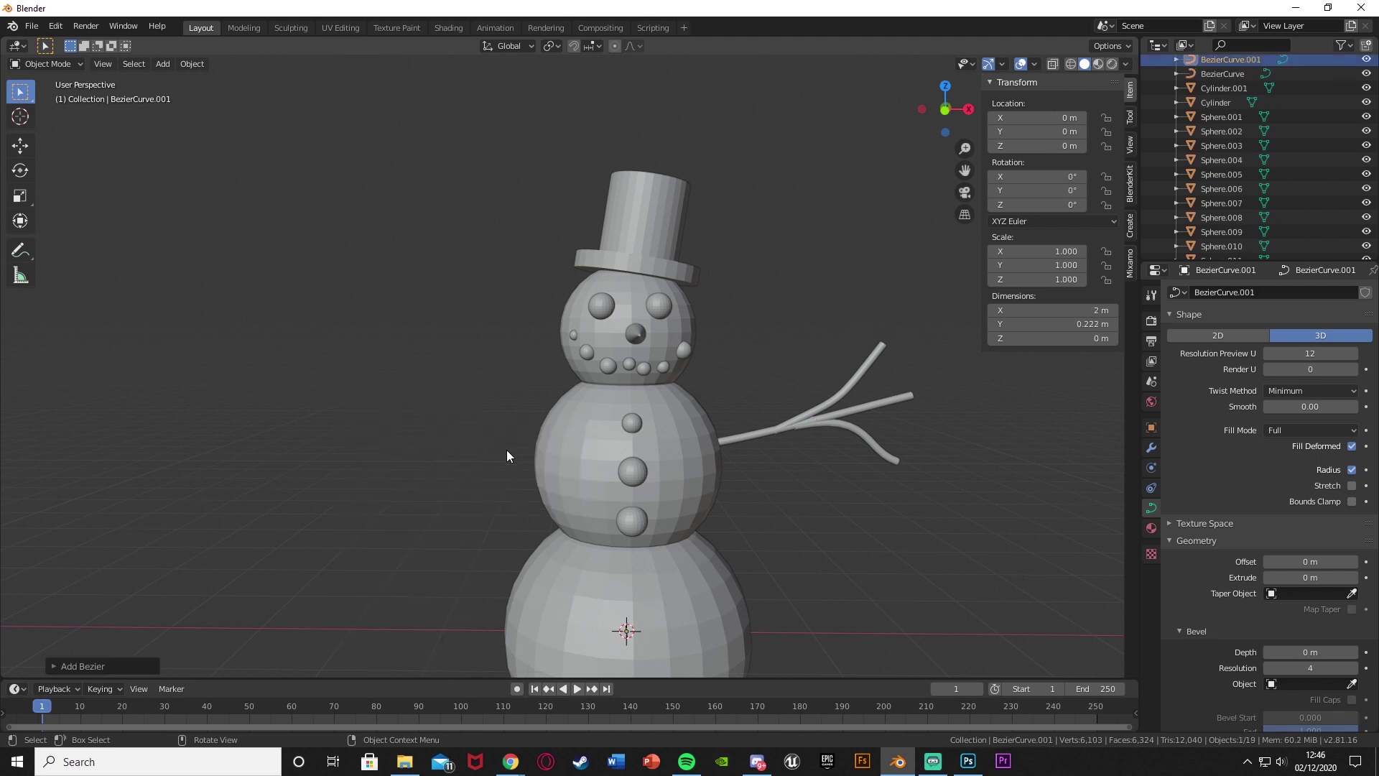
key("g")
left_click(286, 455)
Step: Raise the new curve to about Z 1.83 m and rotate it 90° about the X axis
key("g")
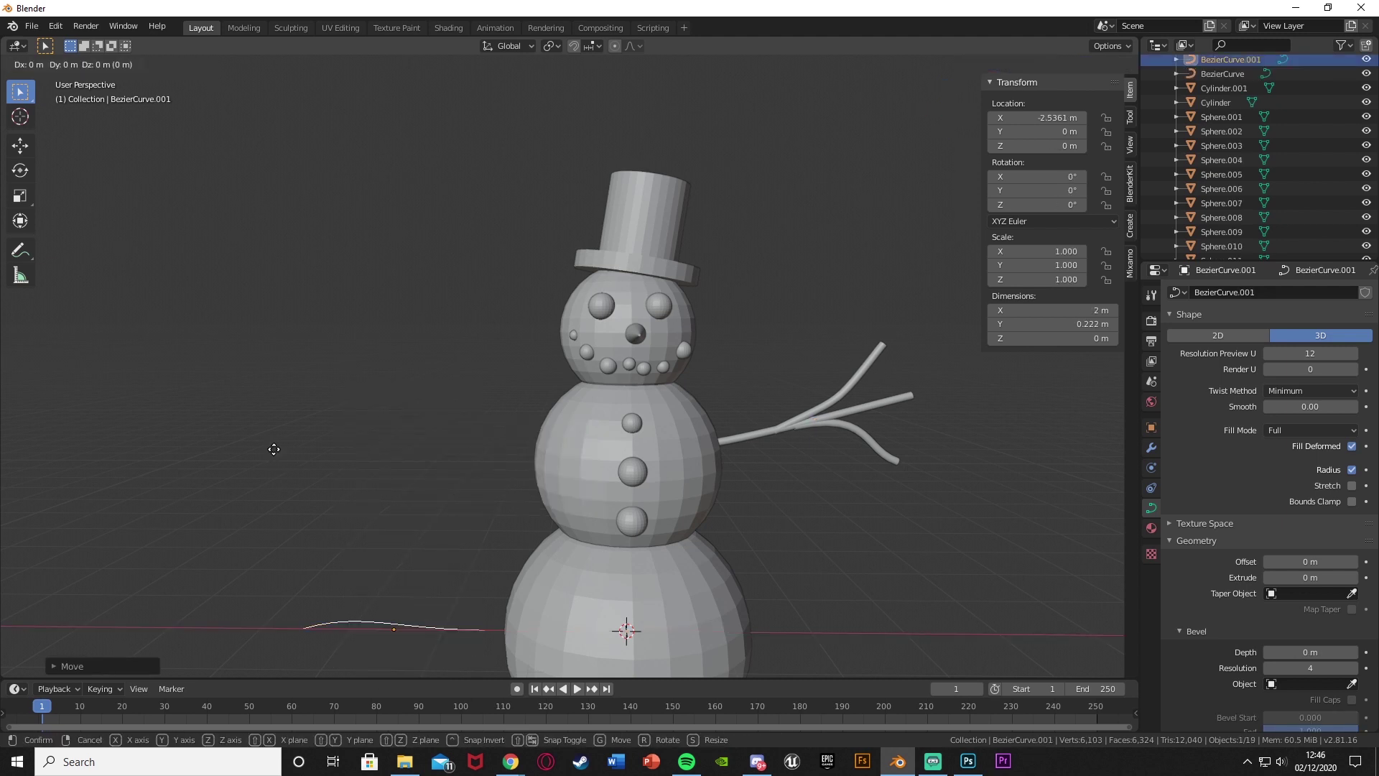
key("z")
left_click(292, 286)
type("rx90")
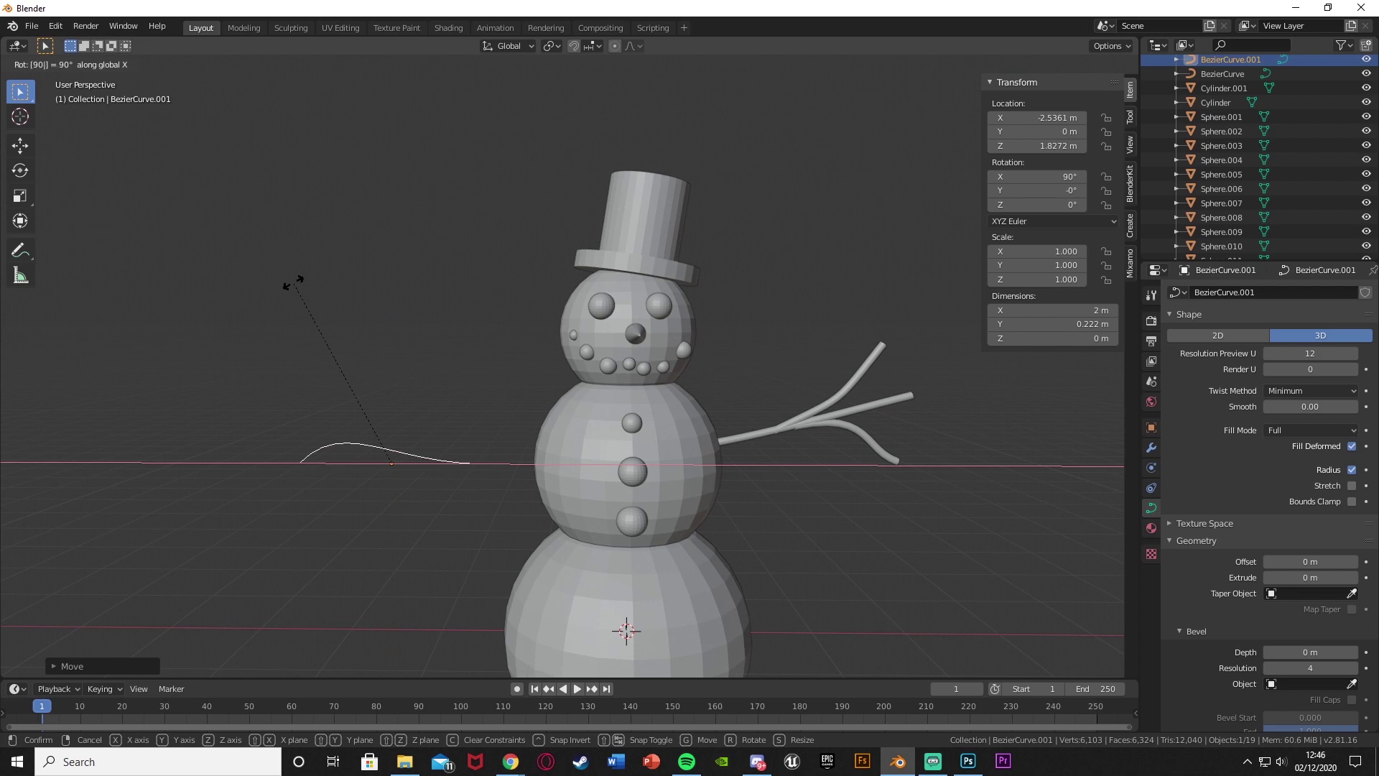
key("Return")
Step: Edit the new curve in front view and rotate its outer control point about 55° clockwise
key("Tab")
key("KP_1")
scroll(535, 309, "up", 5)
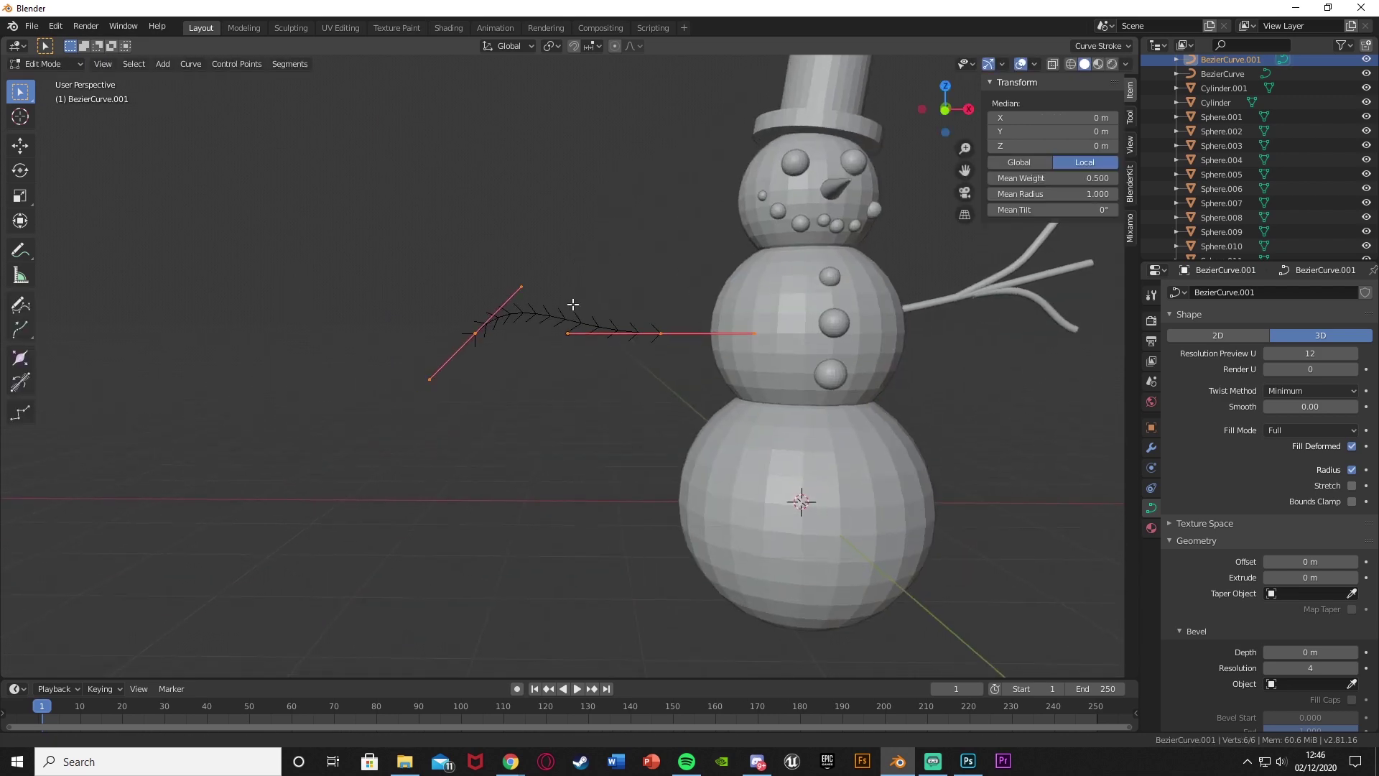
scroll(576, 385, "up", 1)
middle_click_drag(576, 385, 573, 452, "shift")
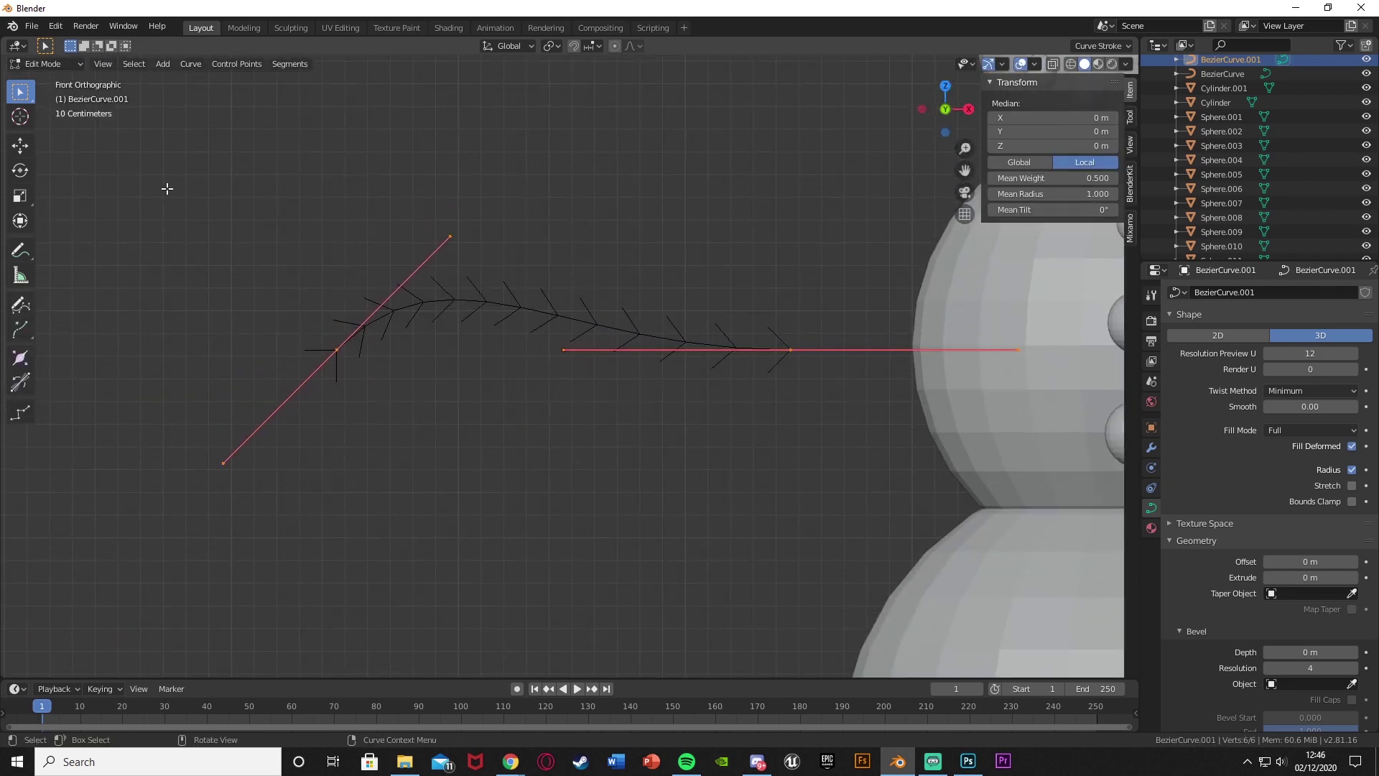
left_click_drag(162, 177, 523, 548)
key("r")
left_click(606, 561)
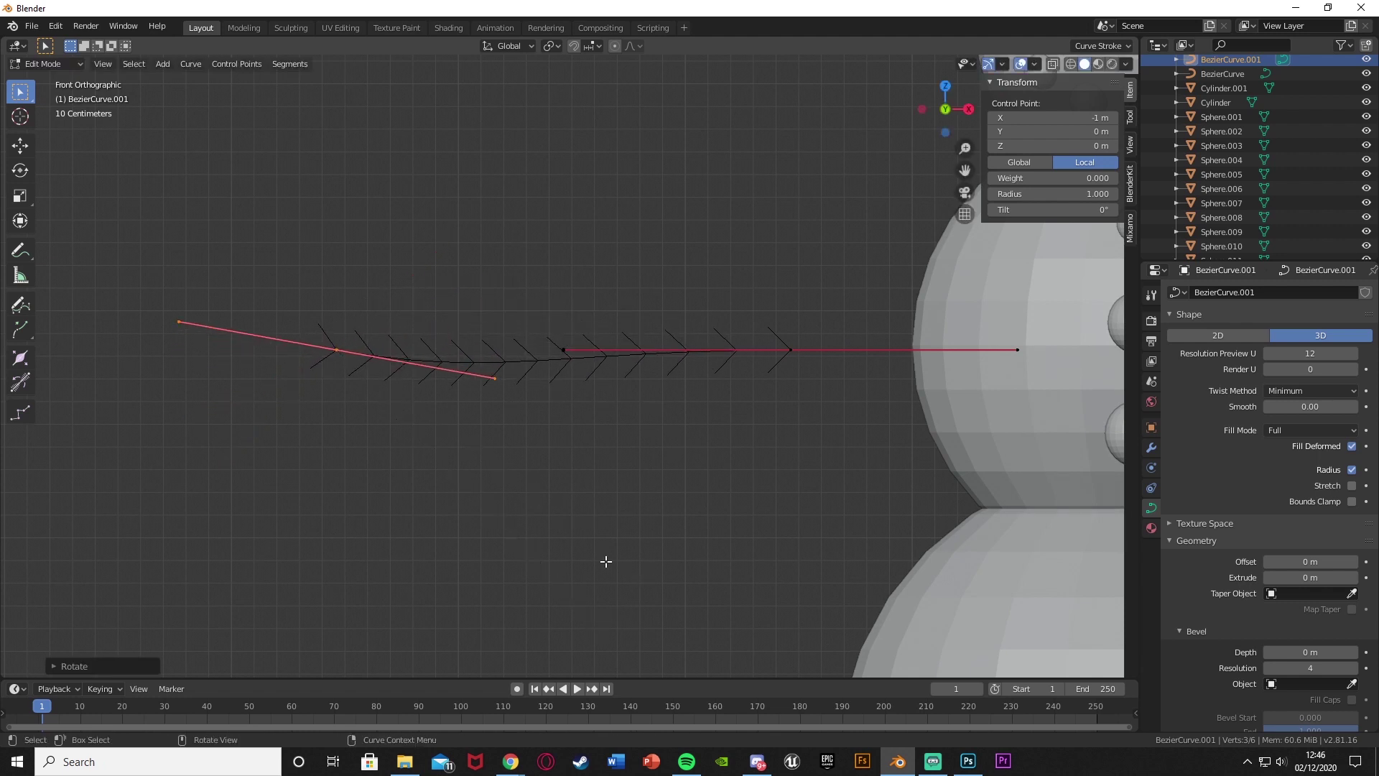
Step: Rotate the new curve's inner control point about 6° counterclockwise and move it into the body at about local X 1.63 m, Y 0.11 m
middle_click_drag(560, 405, 492, 449, "shift")
left_click_drag(675, 359, 786, 483)
key("r")
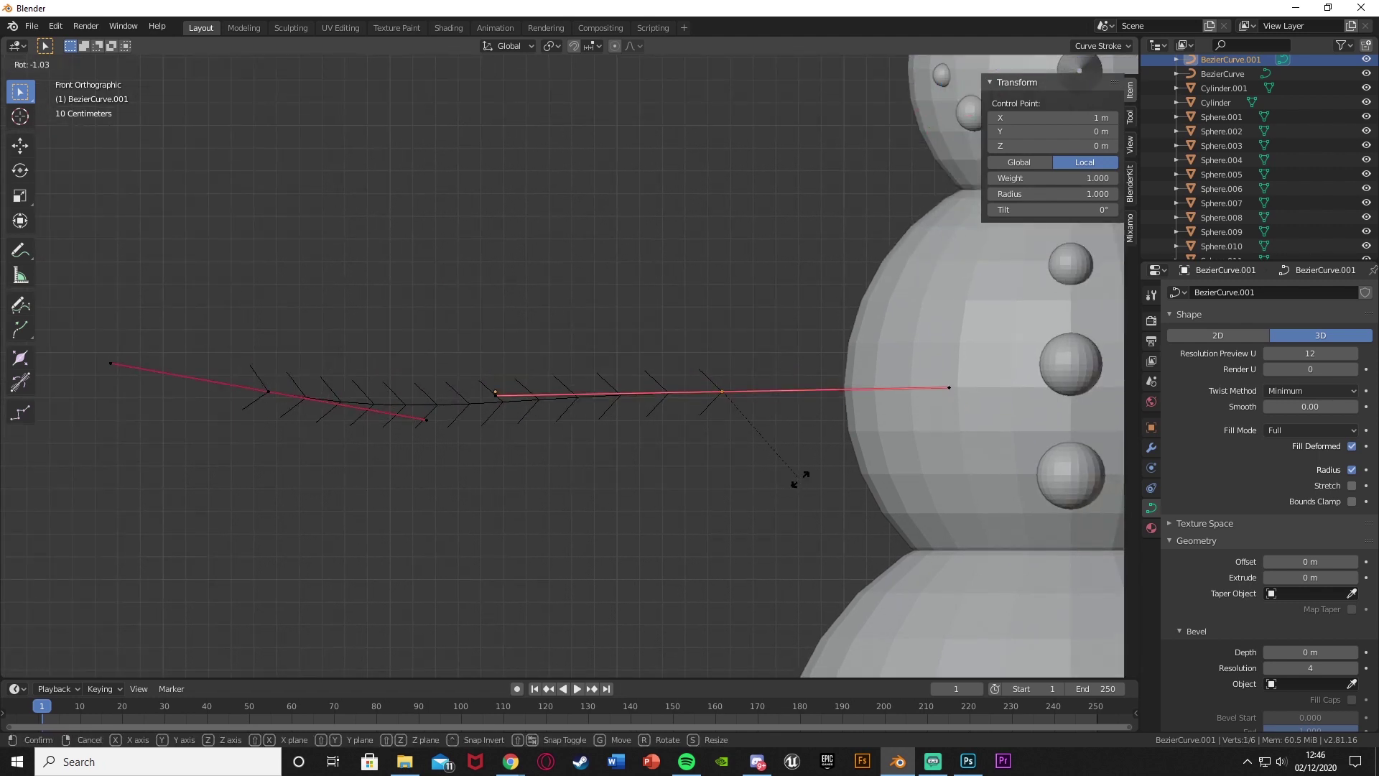
left_click(803, 468)
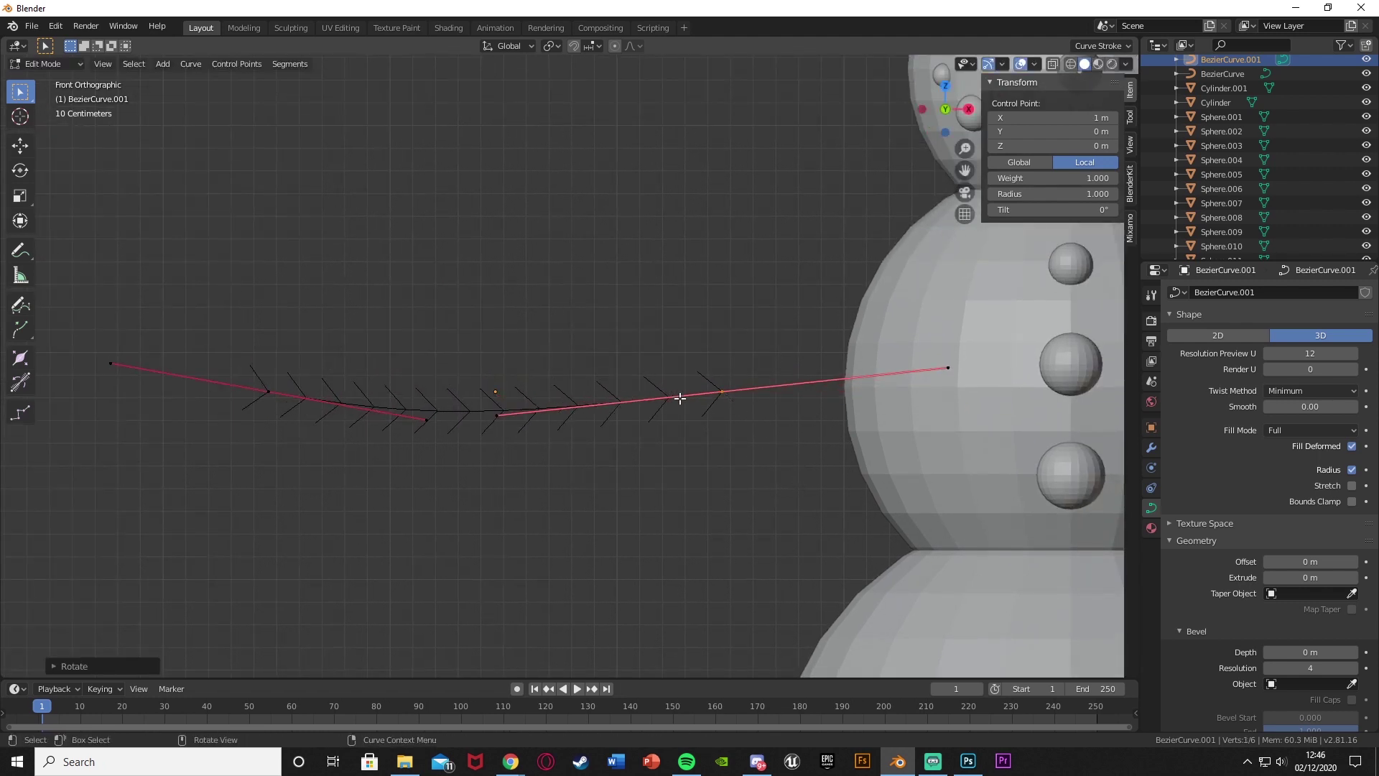
key("g")
left_click(826, 373)
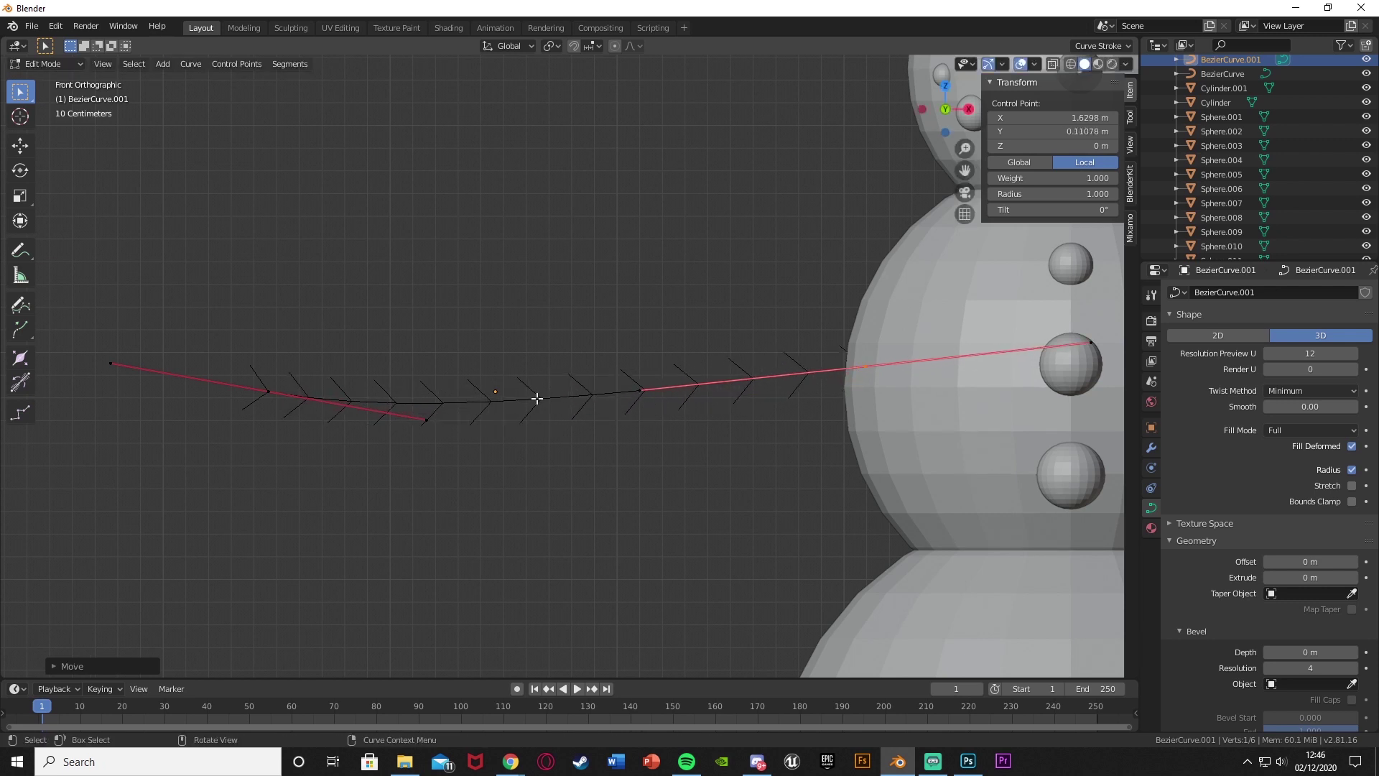
Step: Place a copy of the arm's outer end point above the arm and extrude it back to about local X -0.12 m, Y 0.01 m
scroll(546, 416, "down", 3, "ctrl")
left_click(450, 388)
key("g")
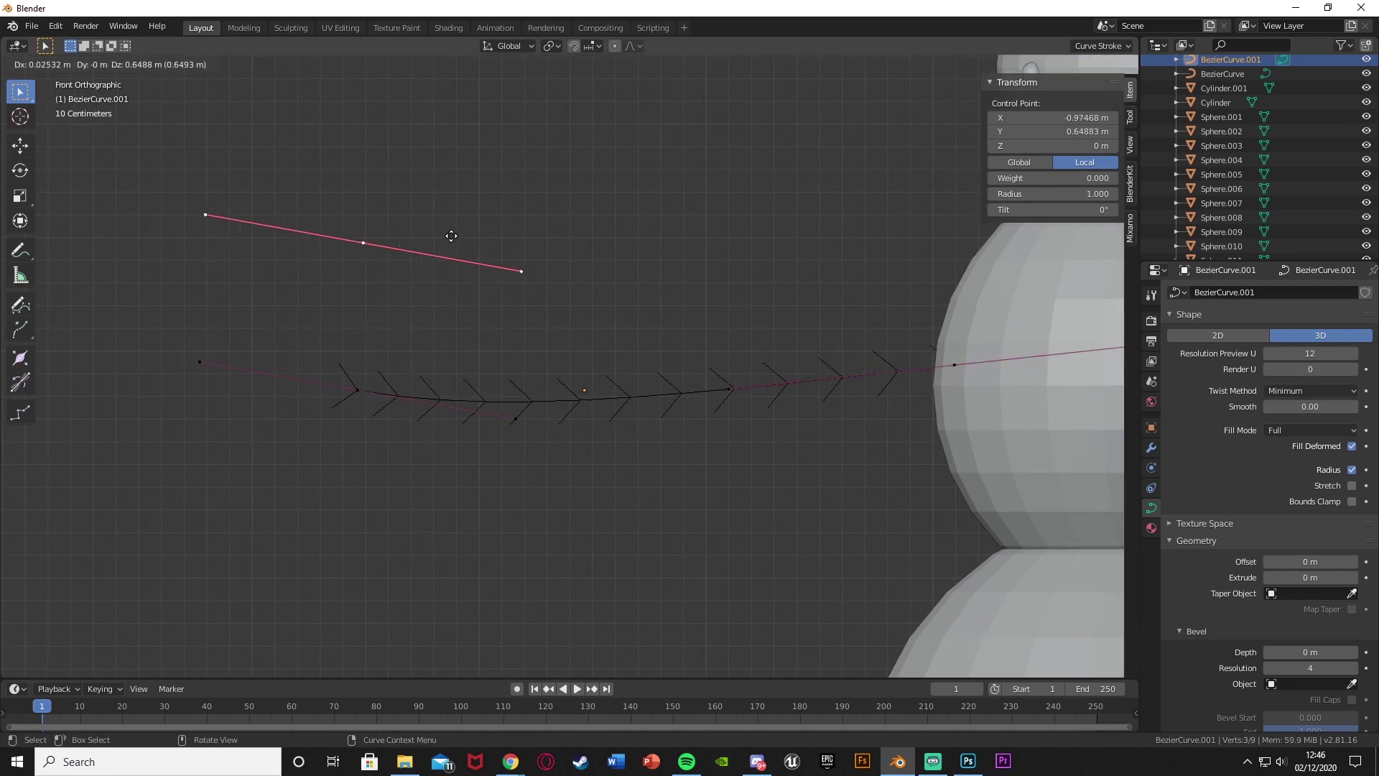
left_click(467, 174)
key("e")
left_click(648, 386)
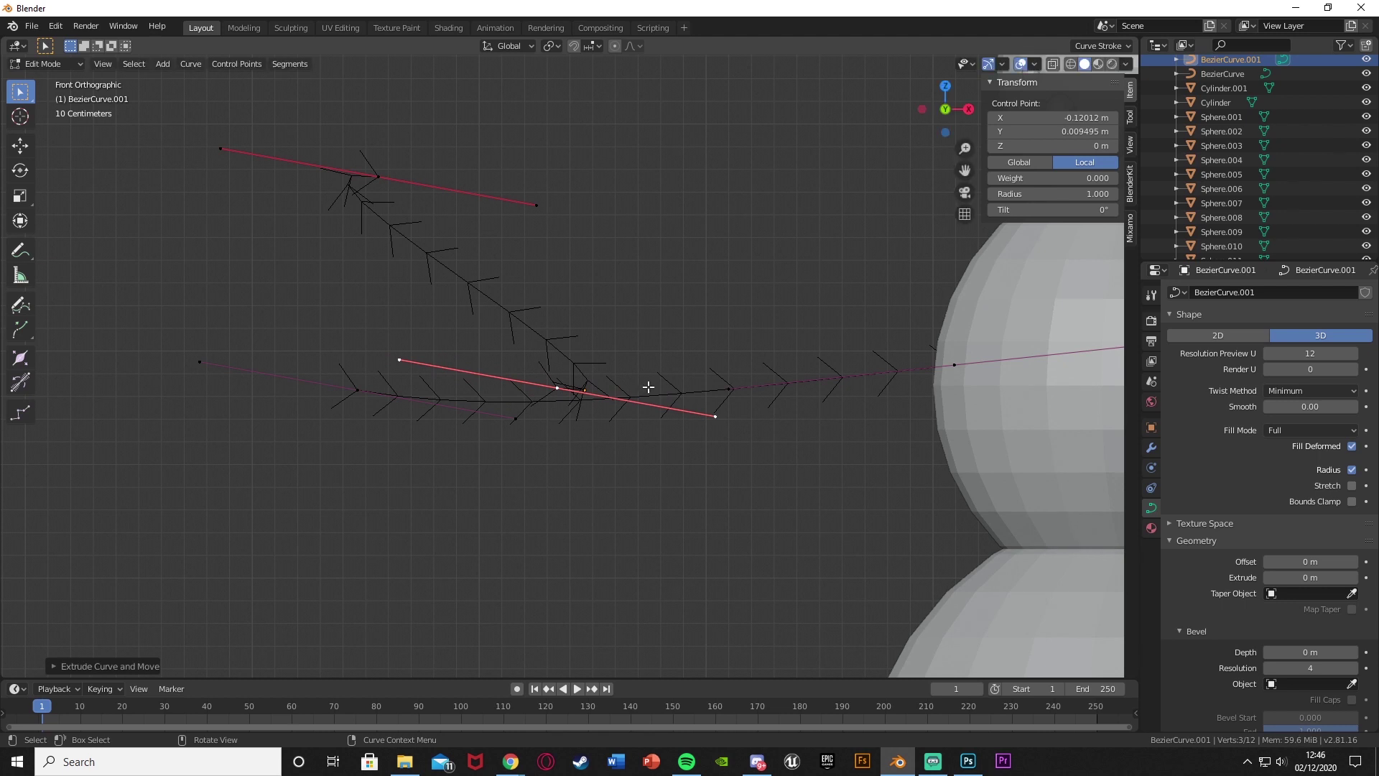
Step: Place a copy of the upper branch's tip below the arm, rotate it nearly horizontal and extrude it back into the arm
key("shift+d")
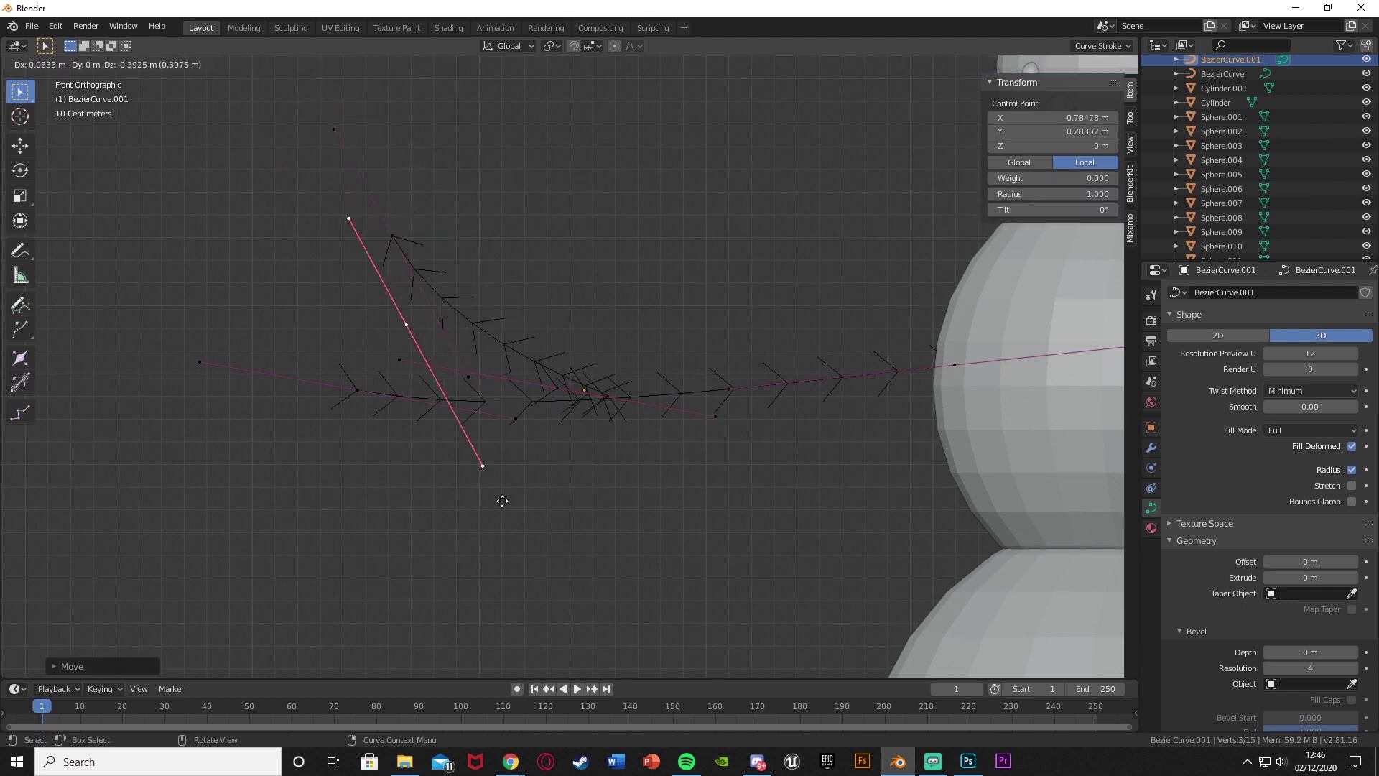
left_click(495, 627)
key("r")
left_click(678, 493)
key("shift+d")
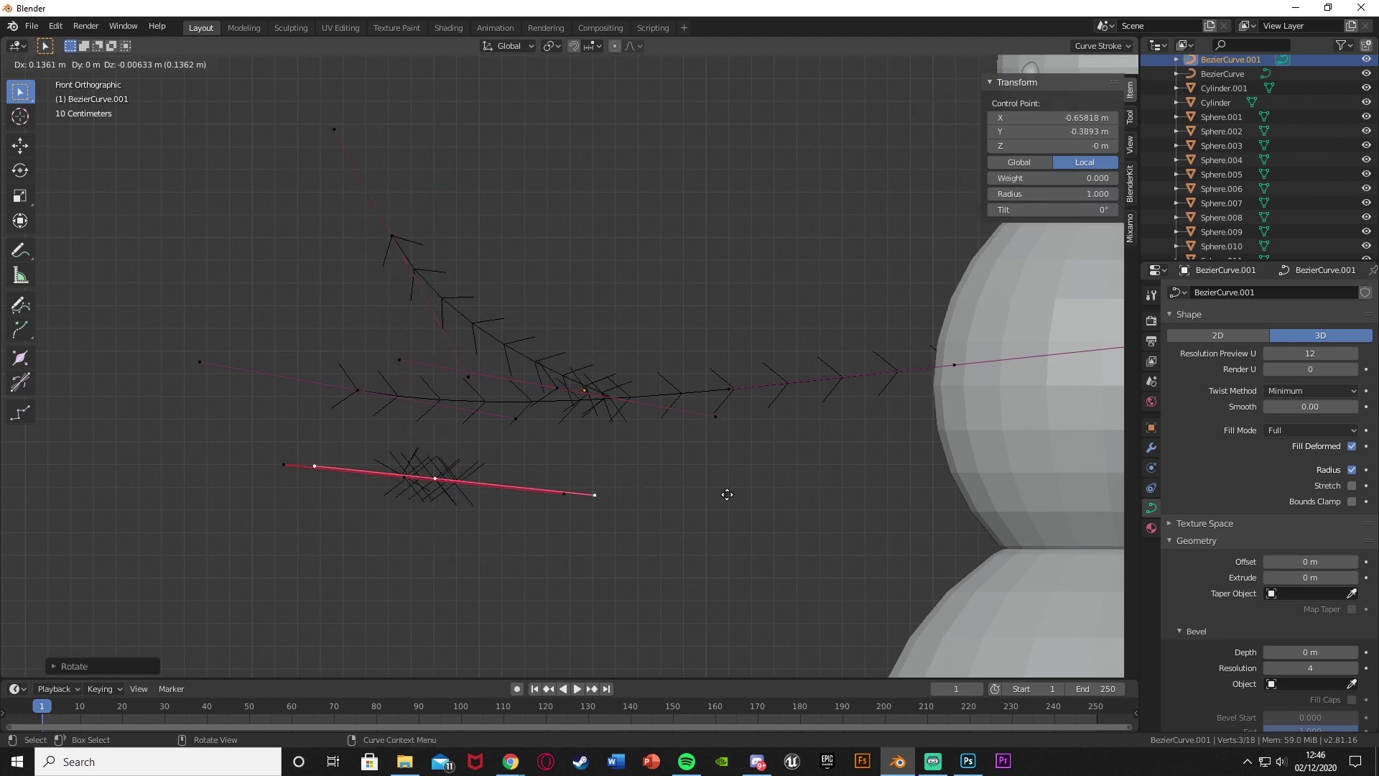
left_click(952, 407)
Step: Move the lower branch's tip to about local X -0.72 m, Y -0.48 m and finish editing the curve
left_click(405, 477)
key("g")
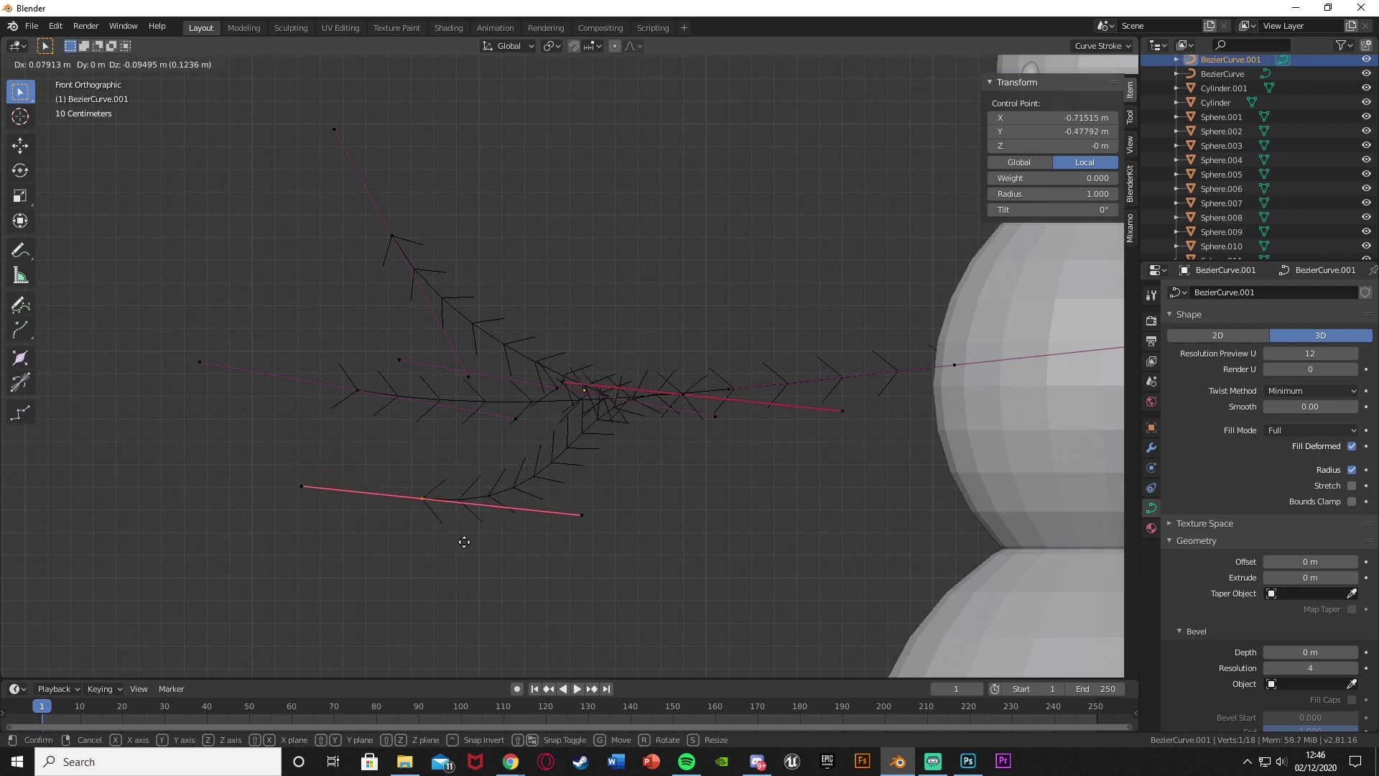
left_click(462, 544)
key("Tab")
key("Tab")
Step: Thicken the new arm curve with a bevel depth of 0.03 m
scroll(534, 429, "up", 8)
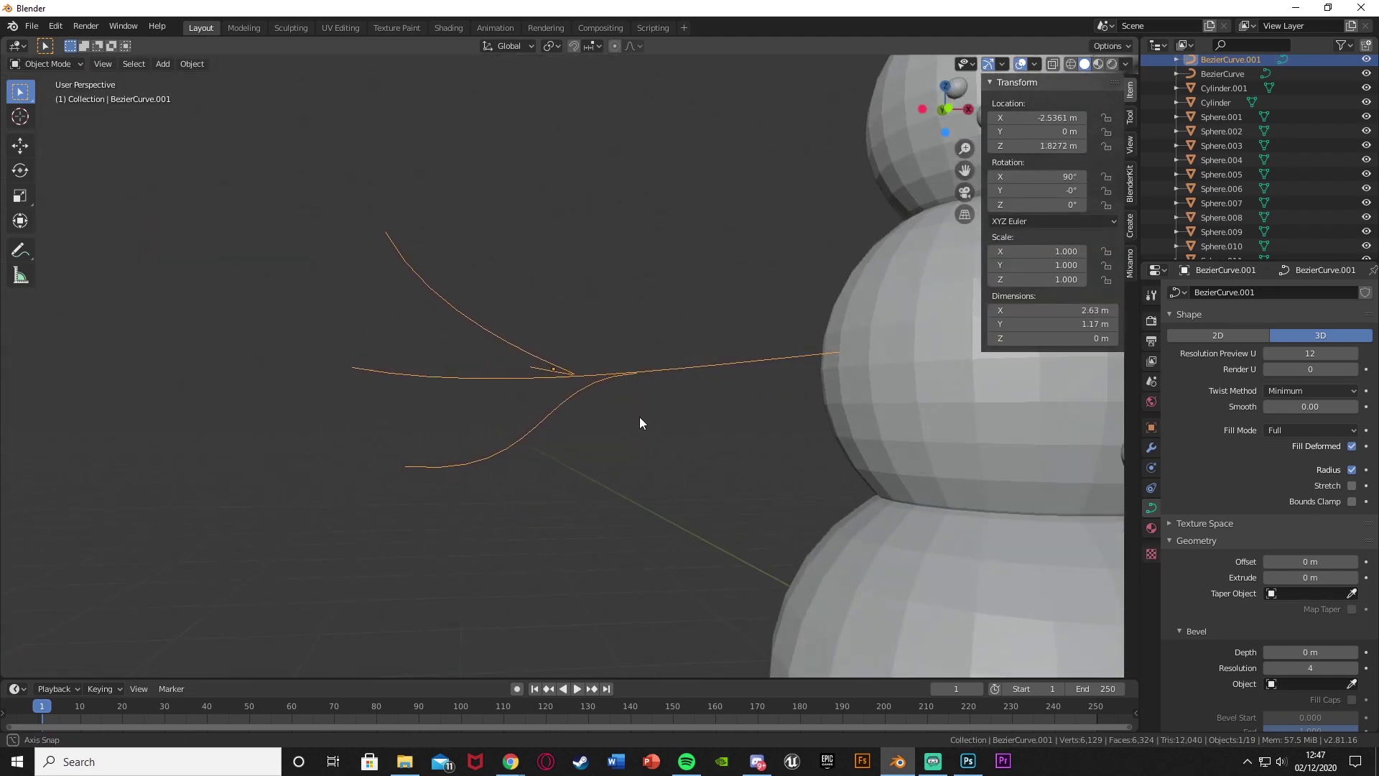
middle_click_drag(639, 423, 678, 399)
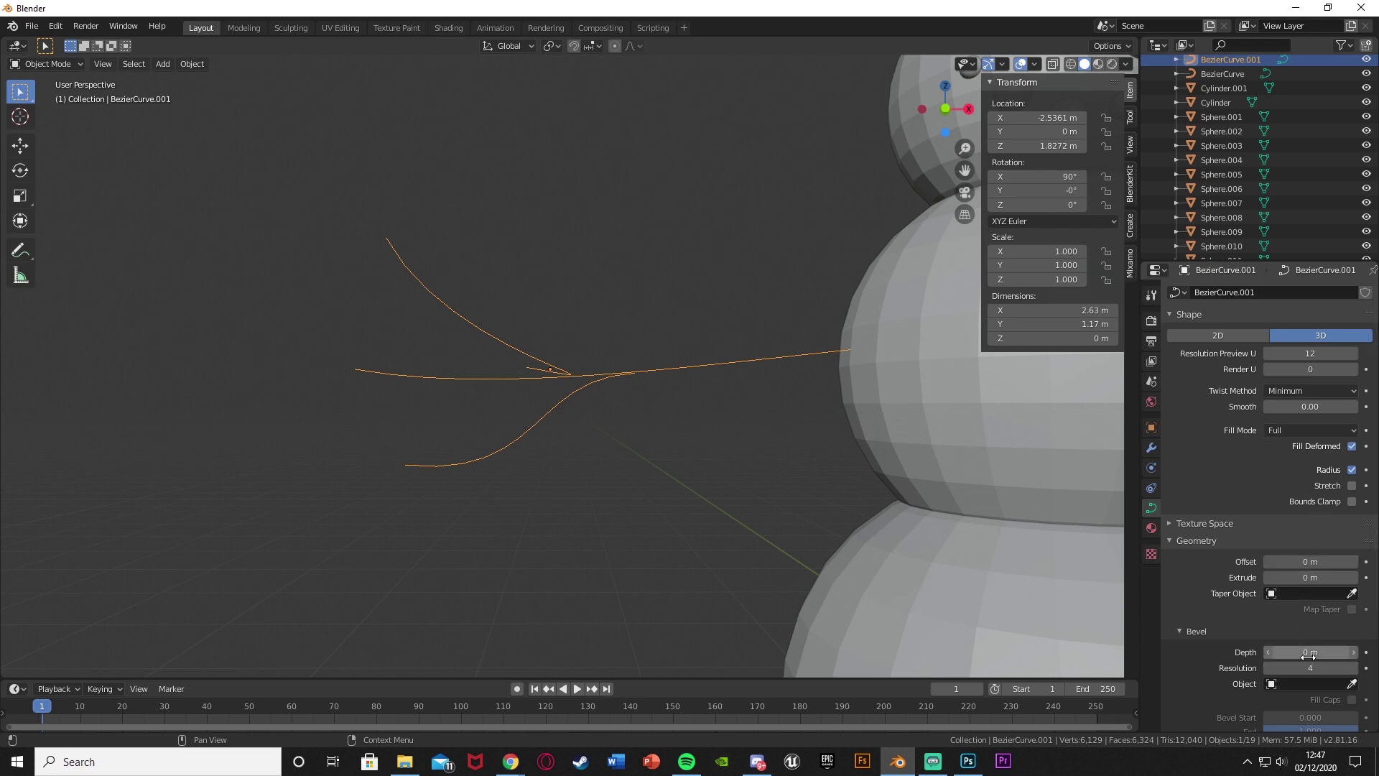
left_click_drag(1308, 655, 1326, 655)
key("alt+a")
scroll(773, 506, "down", 5)
scroll(774, 506, "up", 2)
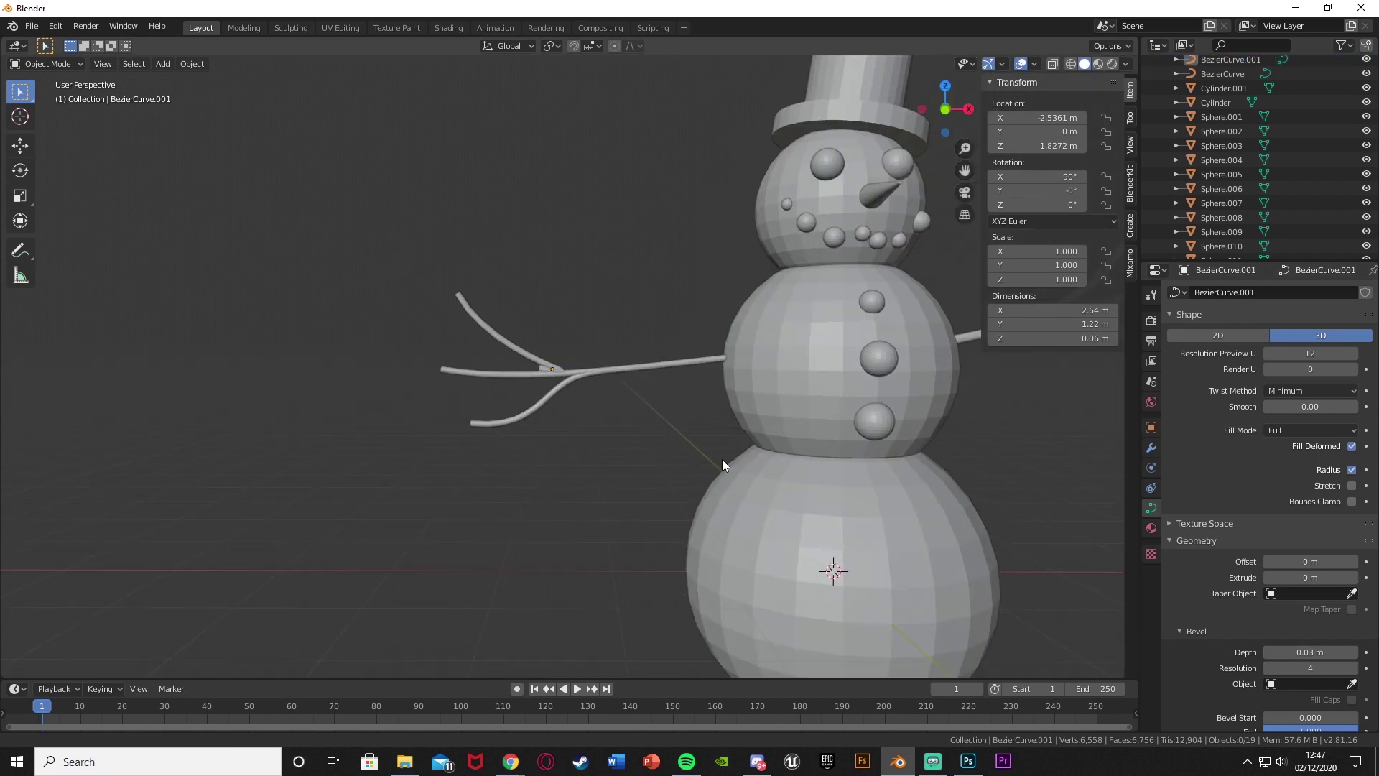
Step: Tilt the new arm upward to about 16° Y rotation and move it to about X -2.45 m, Z 2.45 m
middle_click_drag(722, 463, 537, 390, "shift")
left_click(517, 375)
key("g")
key("z")
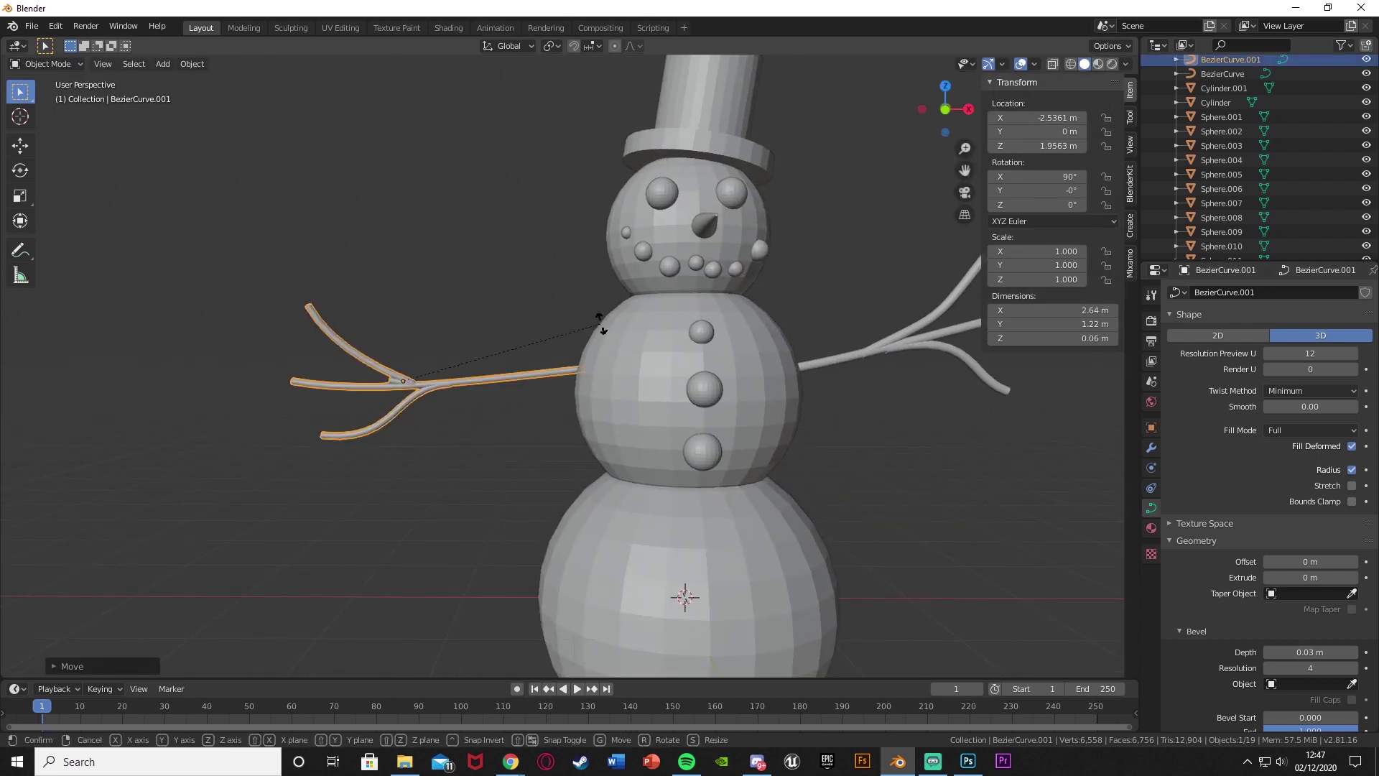
left_click(696, 377)
key("g")
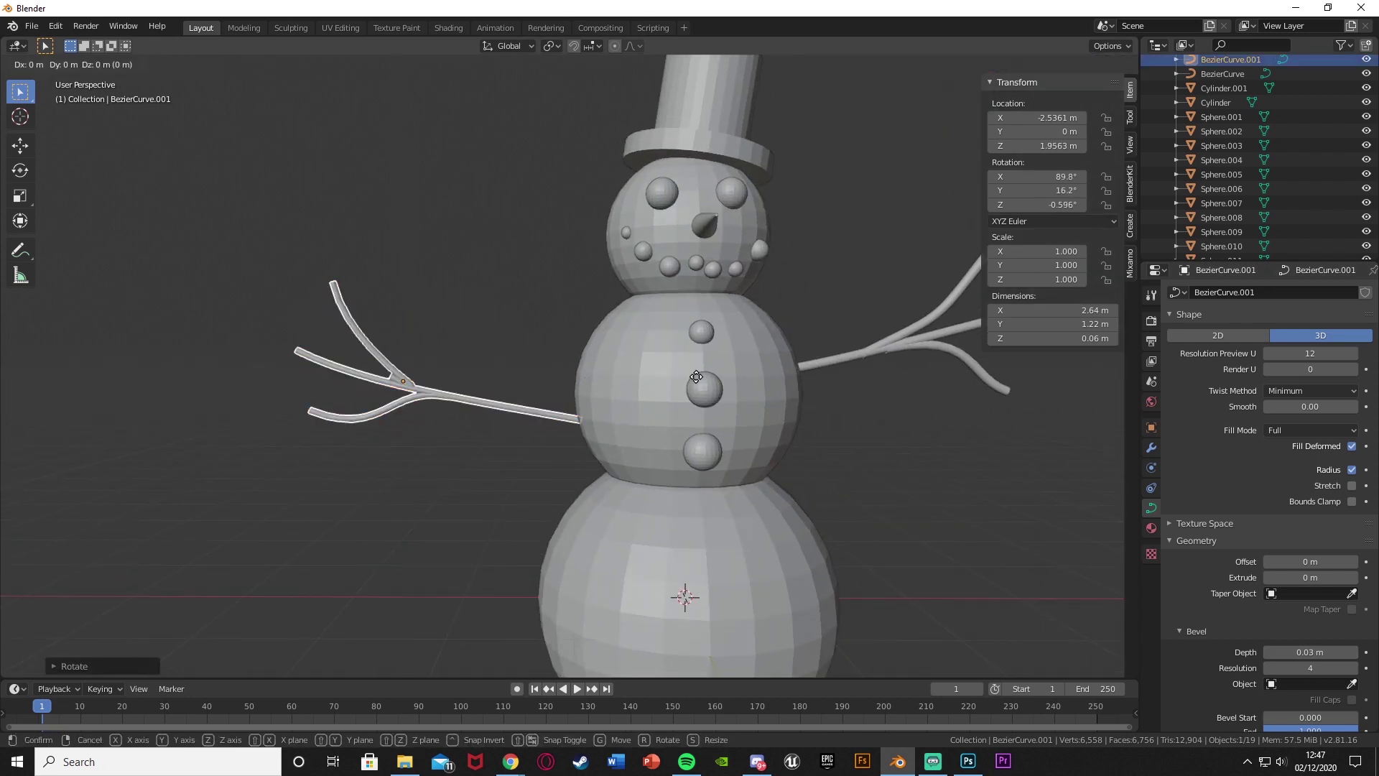
left_click(708, 294)
scroll(680, 455, "down", 3)
key("alt+a")
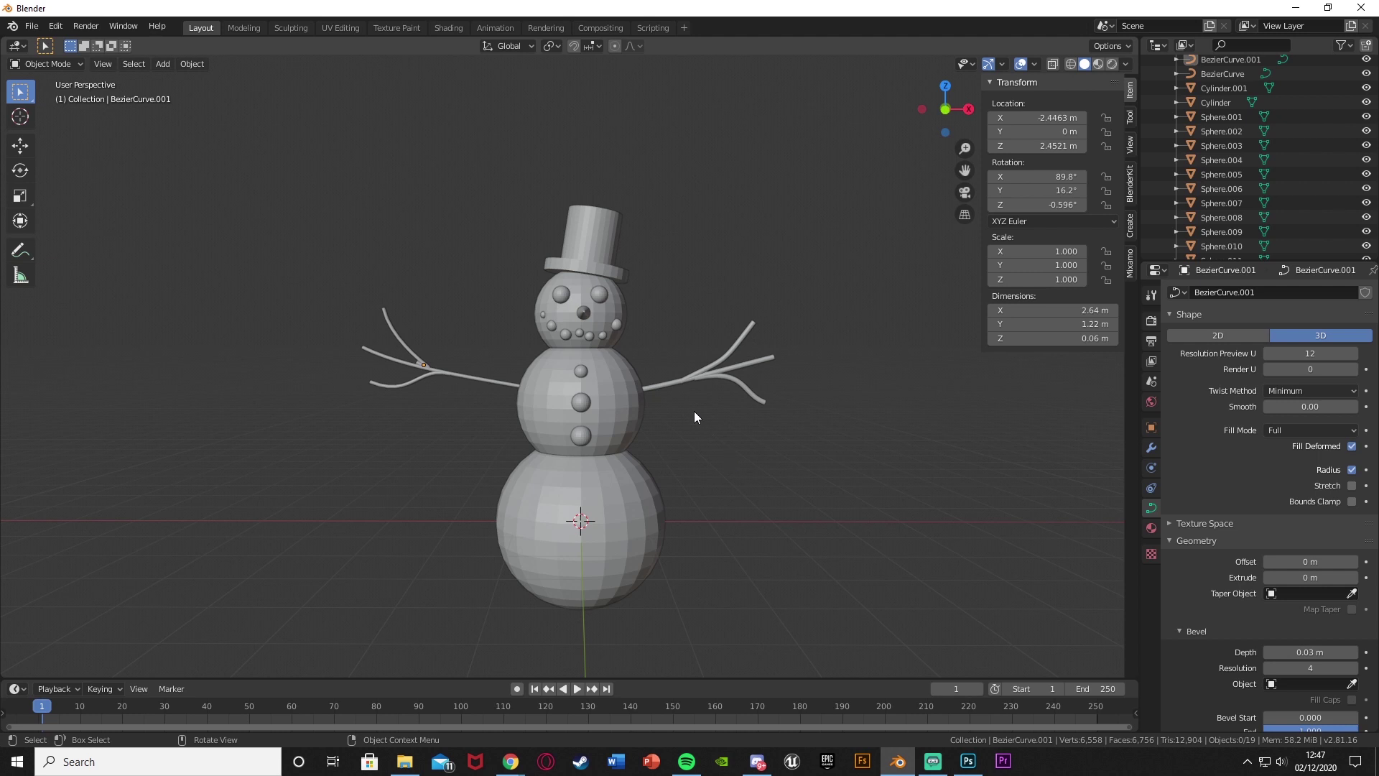
Step: Show the viewport in material preview and give the bottom sphere a new material named Snow with base color value 1.000
left_click(626, 493)
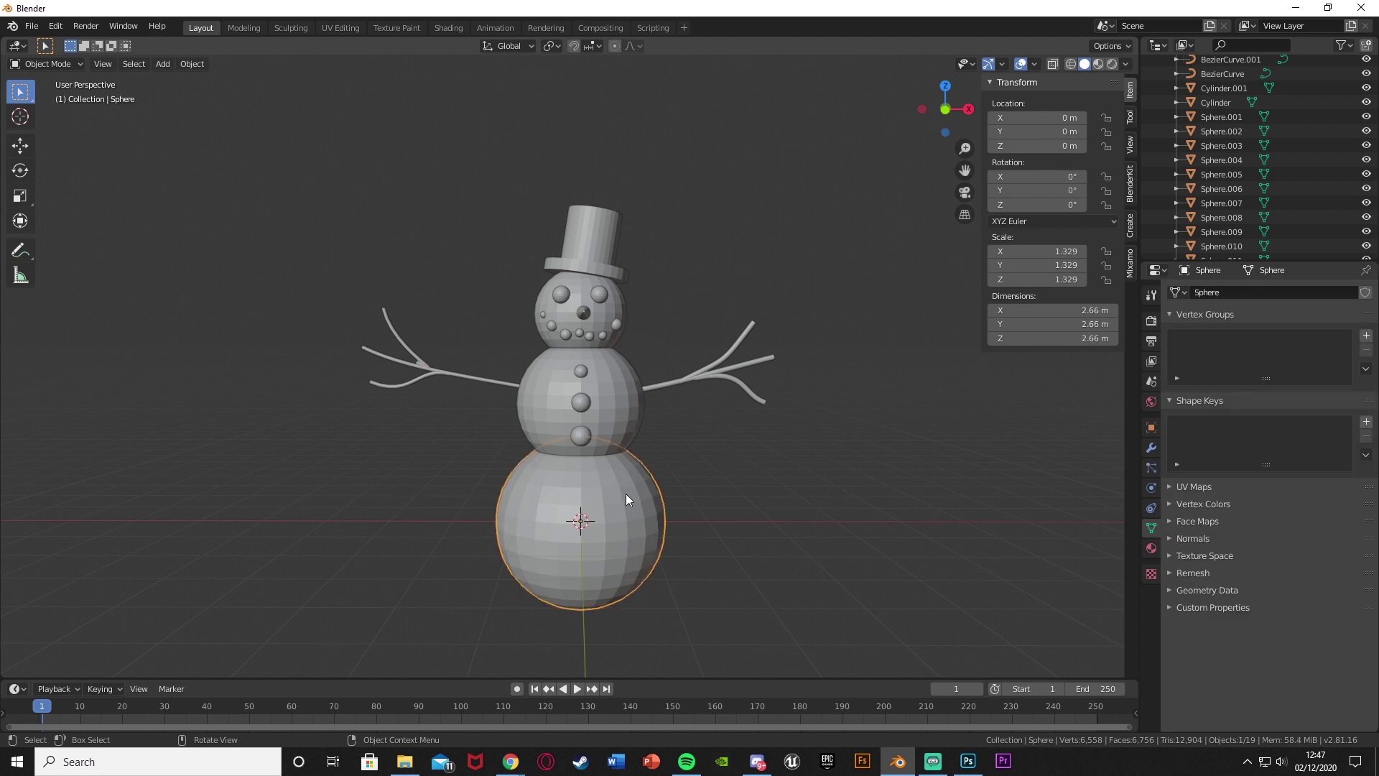
left_click(1097, 66)
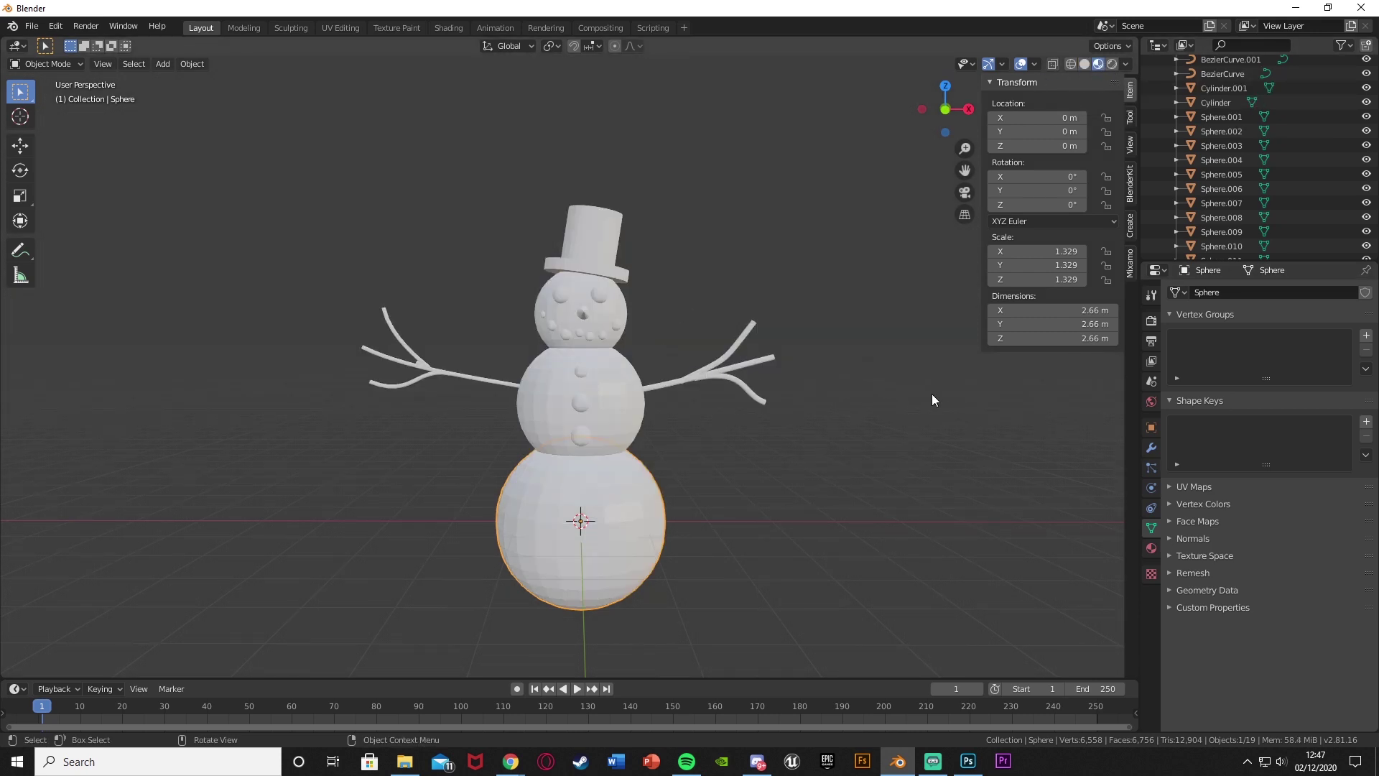
left_click(1151, 549)
left_click(1262, 356)
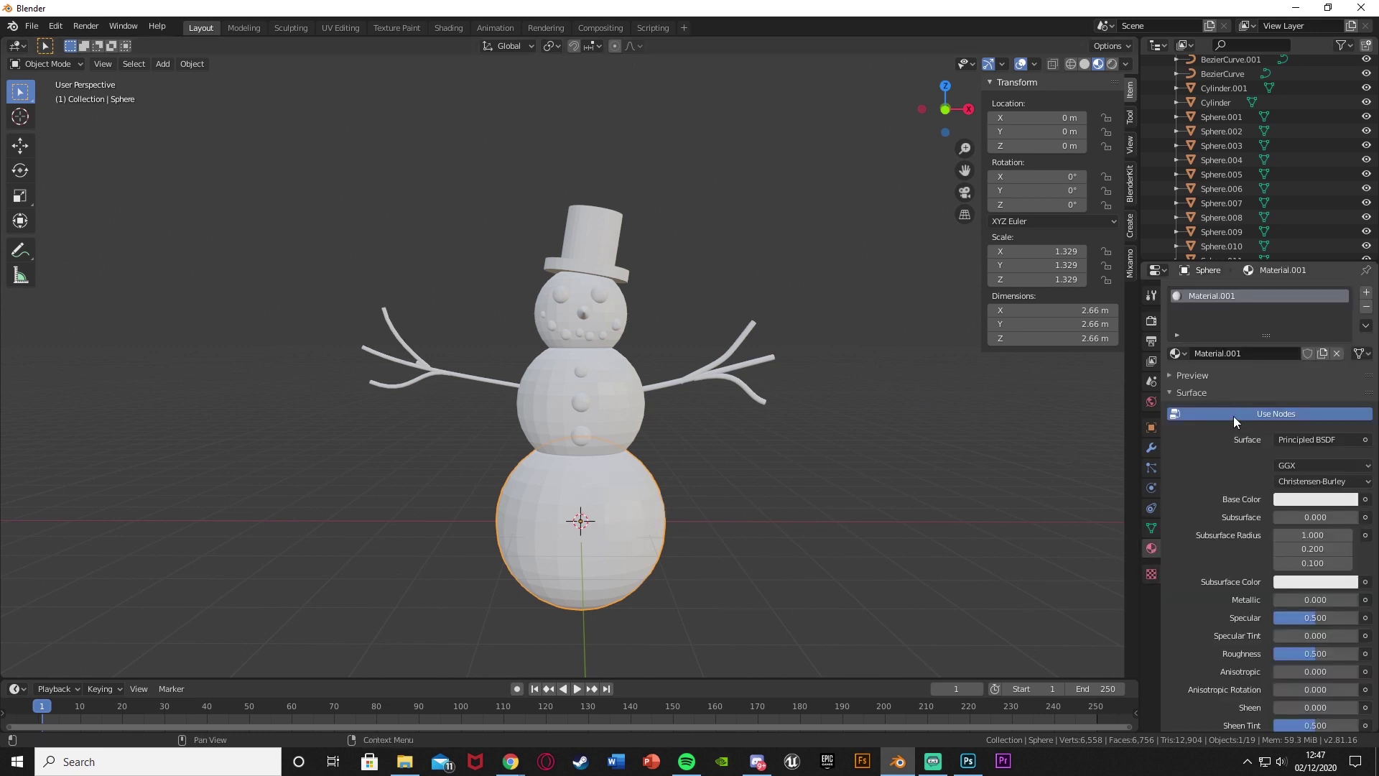
double_click(1235, 353)
type("Snow")
key("Return")
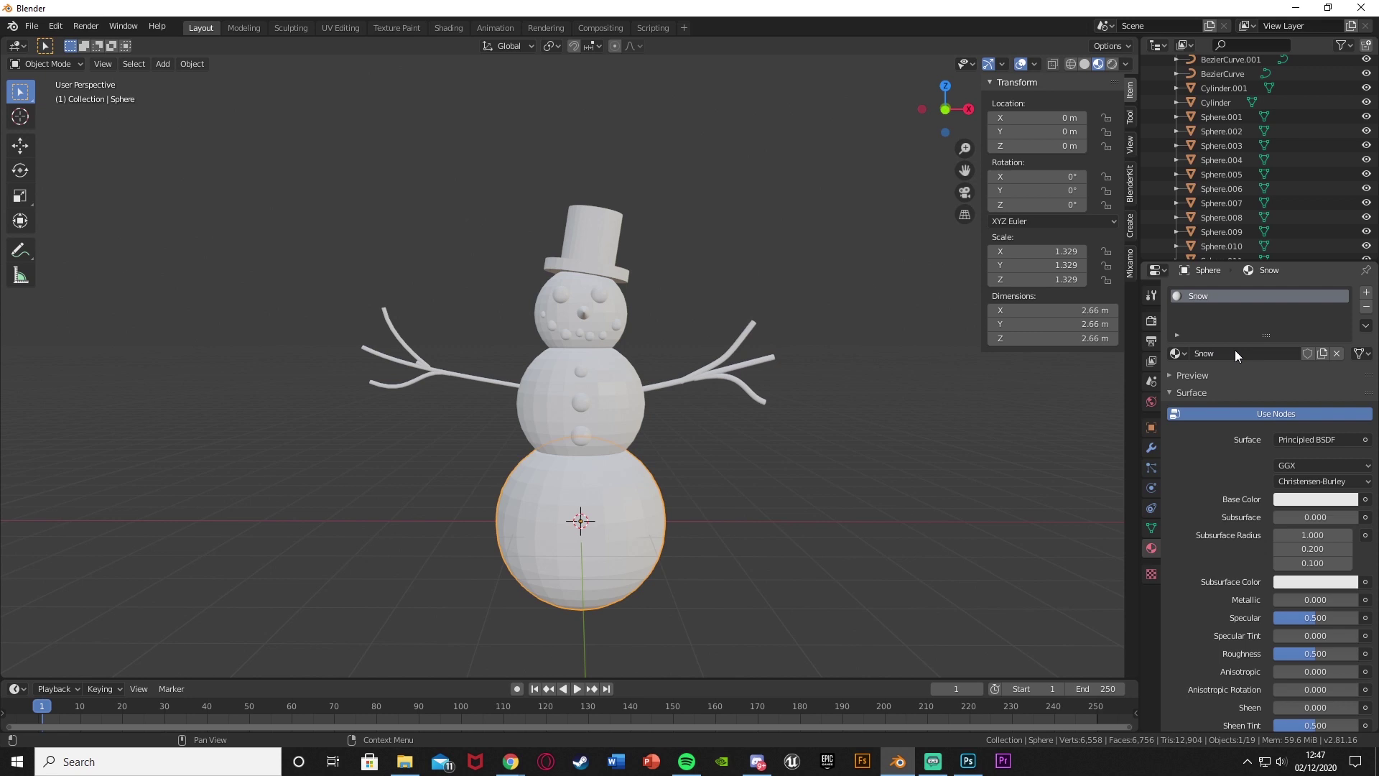
left_click(1294, 500)
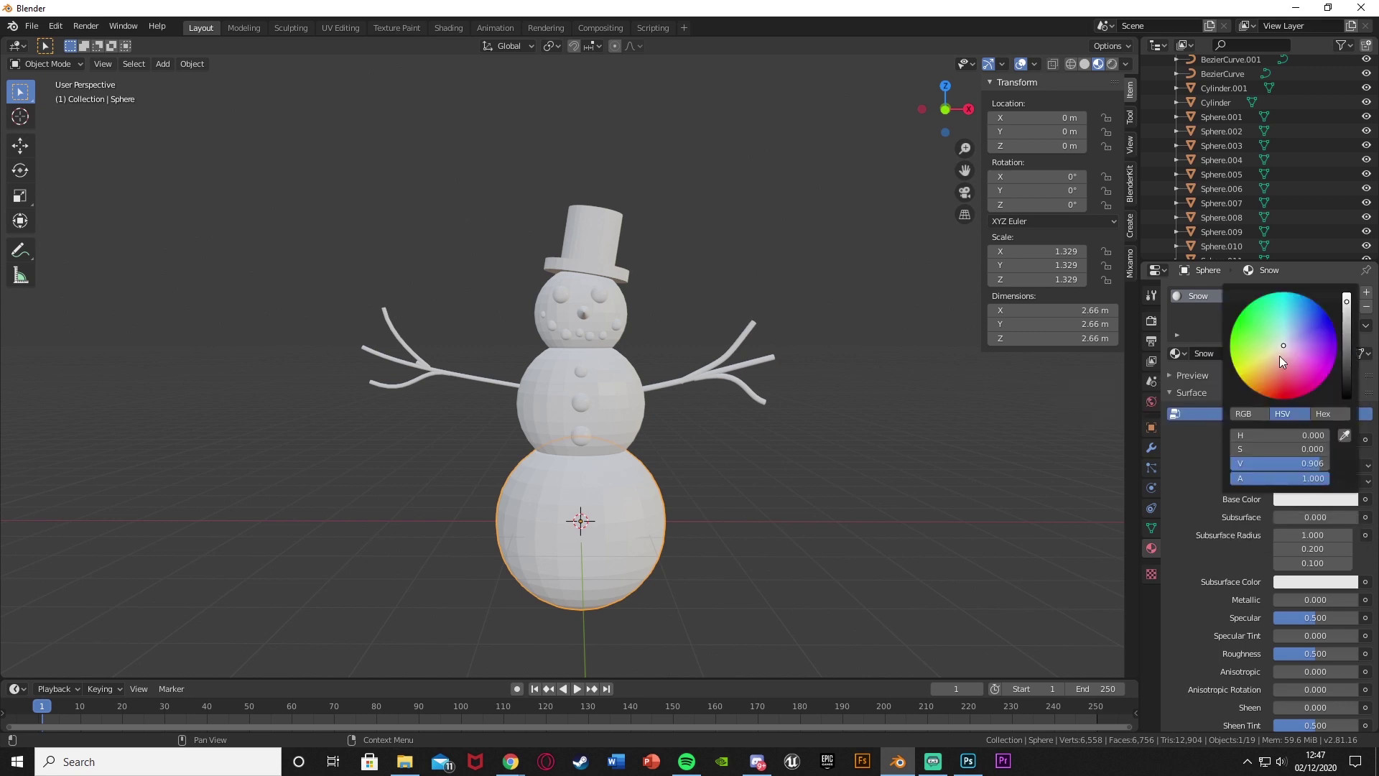
left_click_drag(1348, 345, 1347, 295)
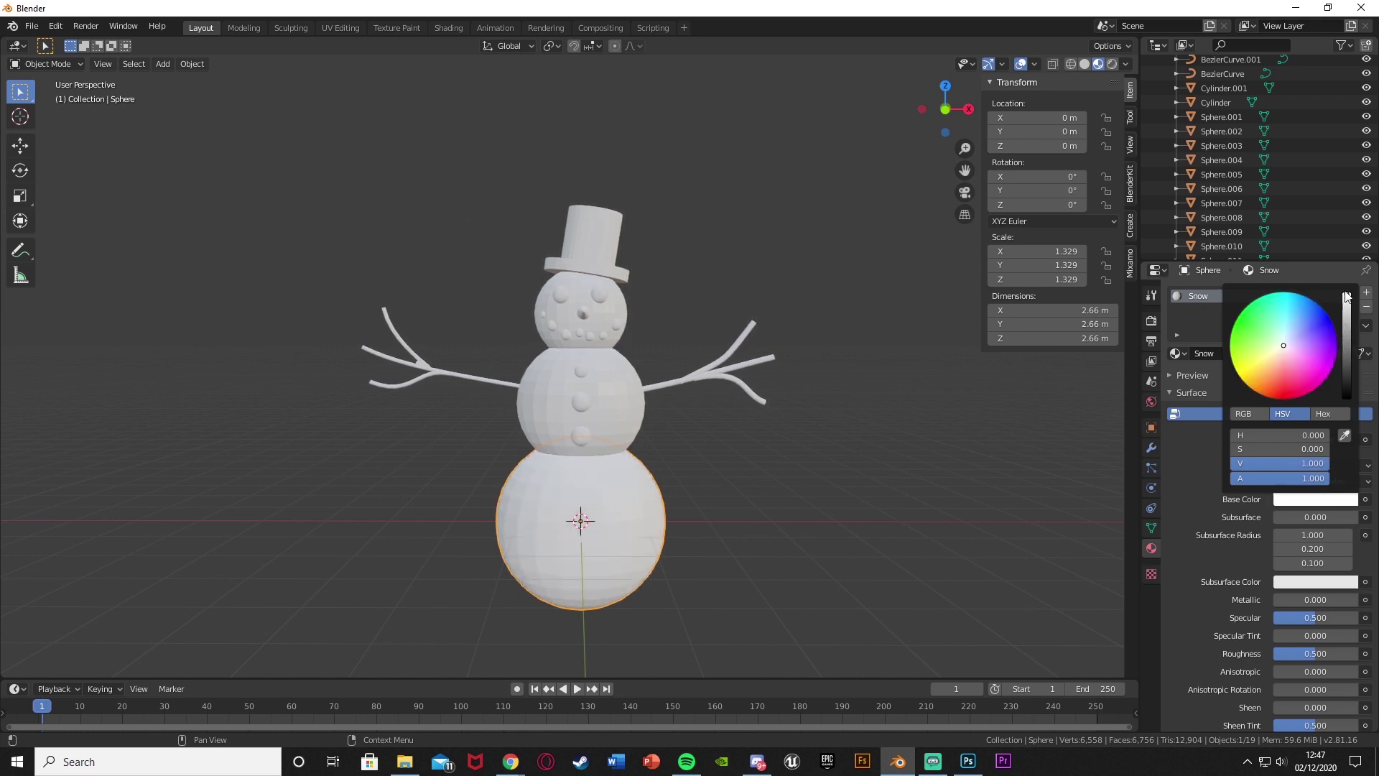
Step: Assign the Snow material to the head sphere and link it to the middle body sphere
left_click(627, 390)
left_click(623, 296, "shift")
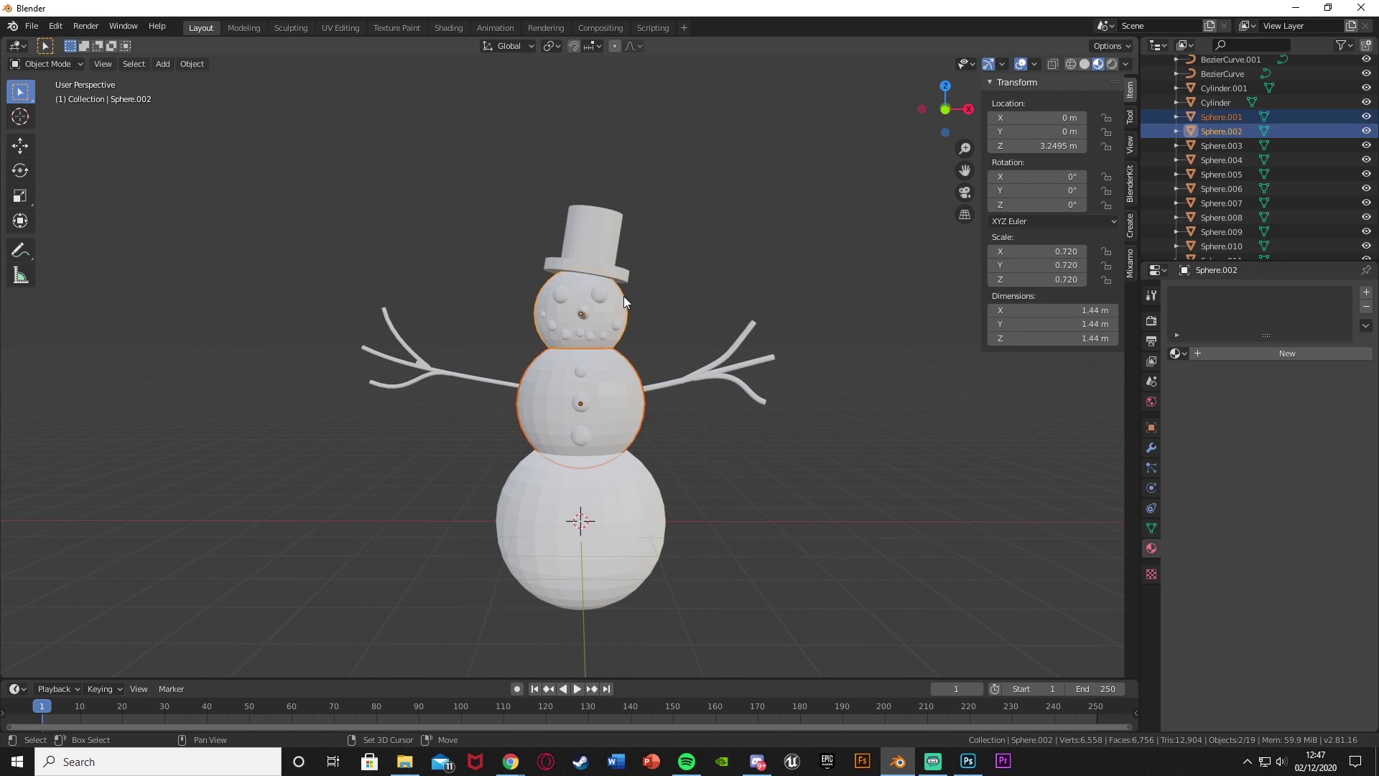
left_click(1178, 354)
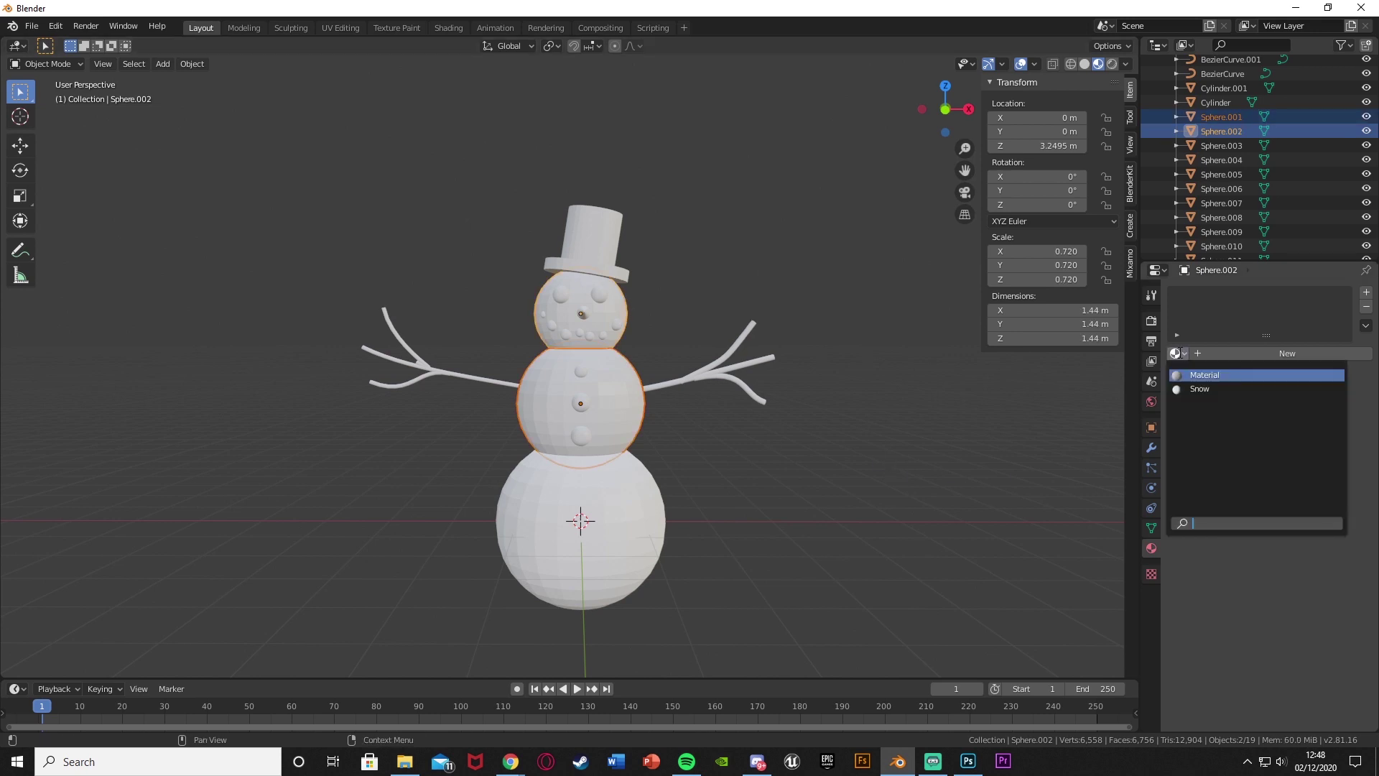
left_click(1214, 383)
key("ctrl+l")
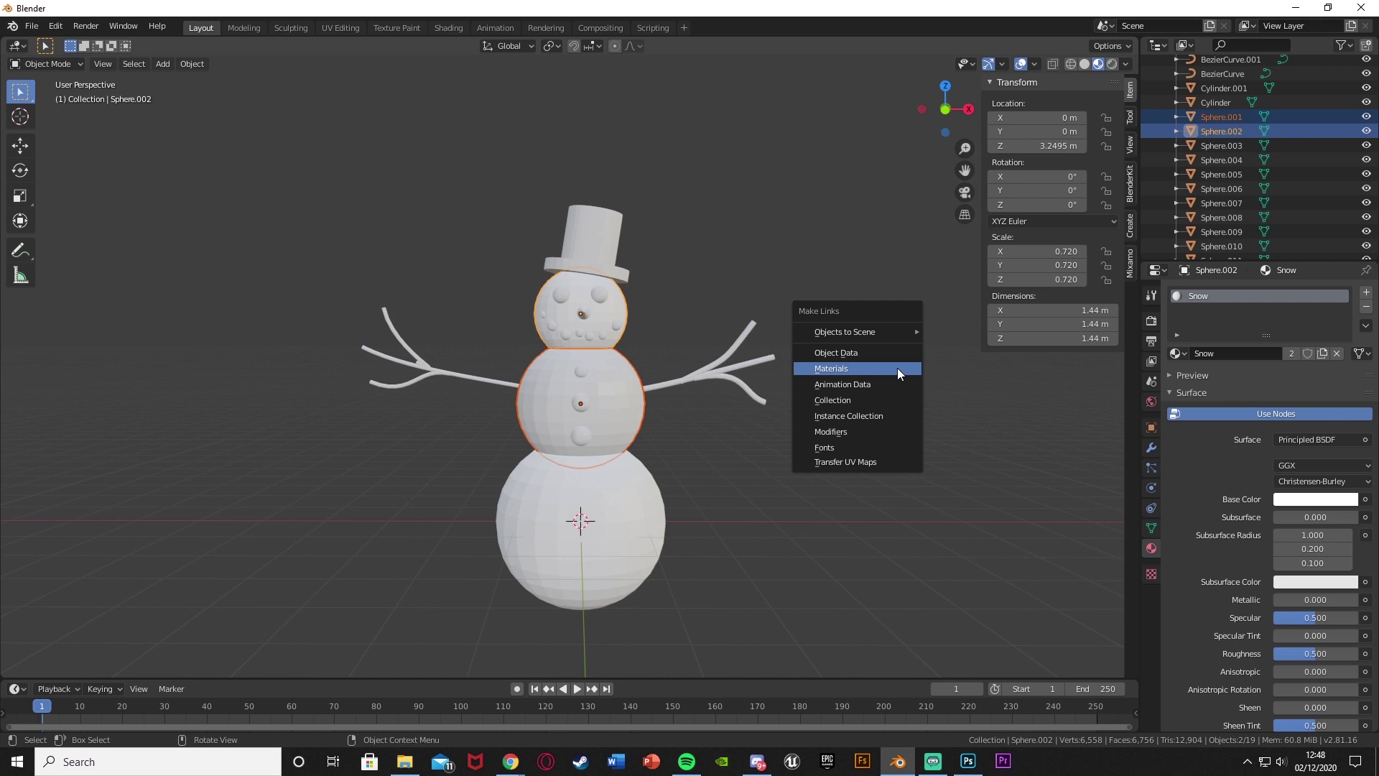
left_click(898, 369)
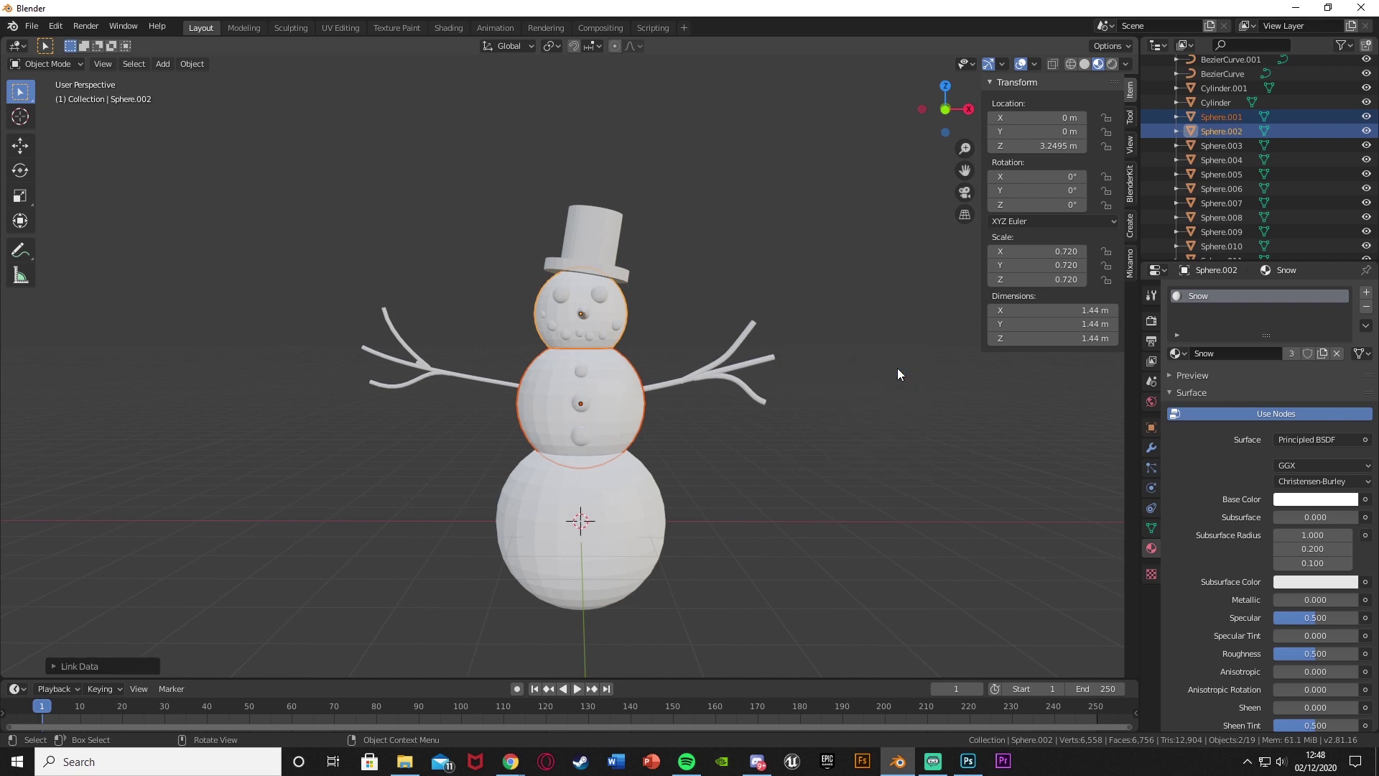
Step: Select the hat, both eyes, all seven mouth stones and the three buttons, with the lowest button active
left_click(605, 234)
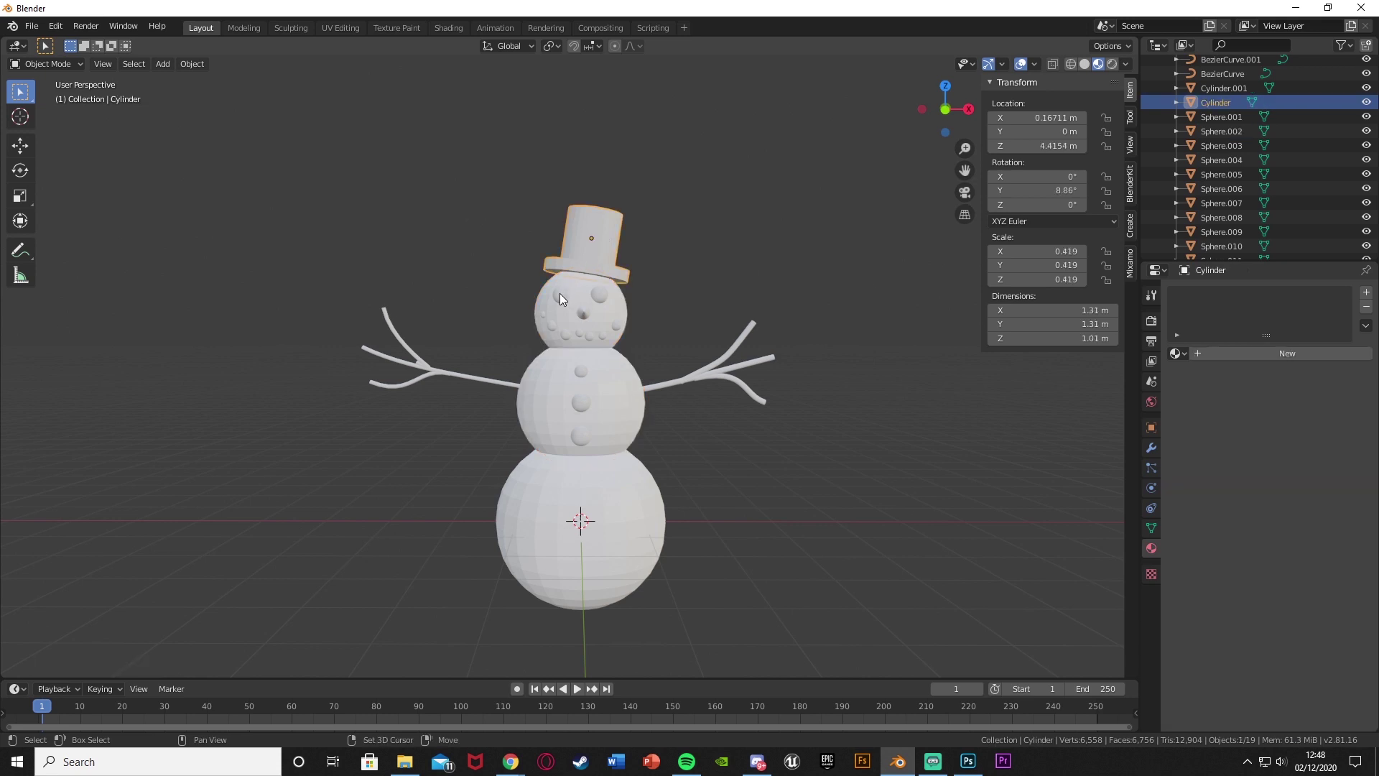
left_click(560, 294, "shift")
left_click(598, 294, "shift")
left_click(616, 325, "shift")
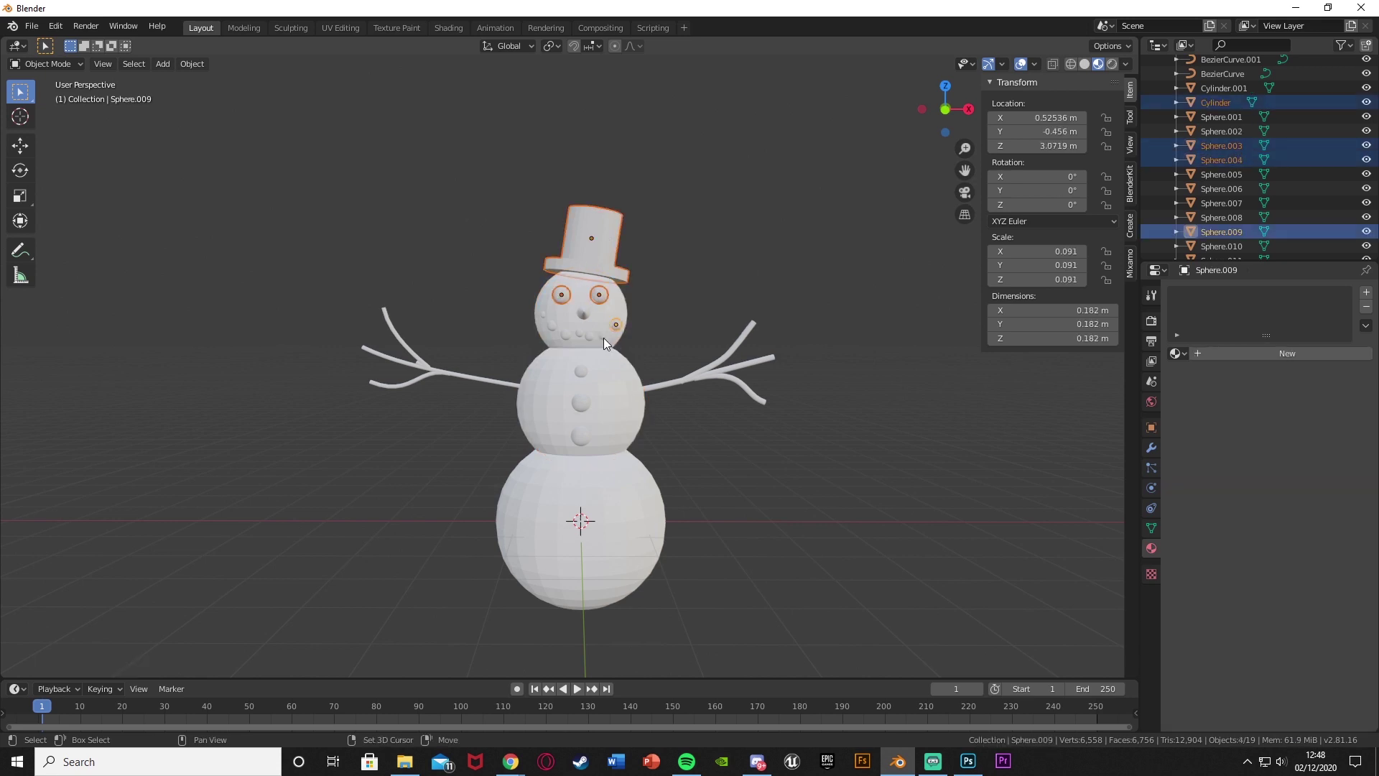
left_click(602, 336, "shift")
left_click(591, 336, "shift")
left_click(579, 334, "shift")
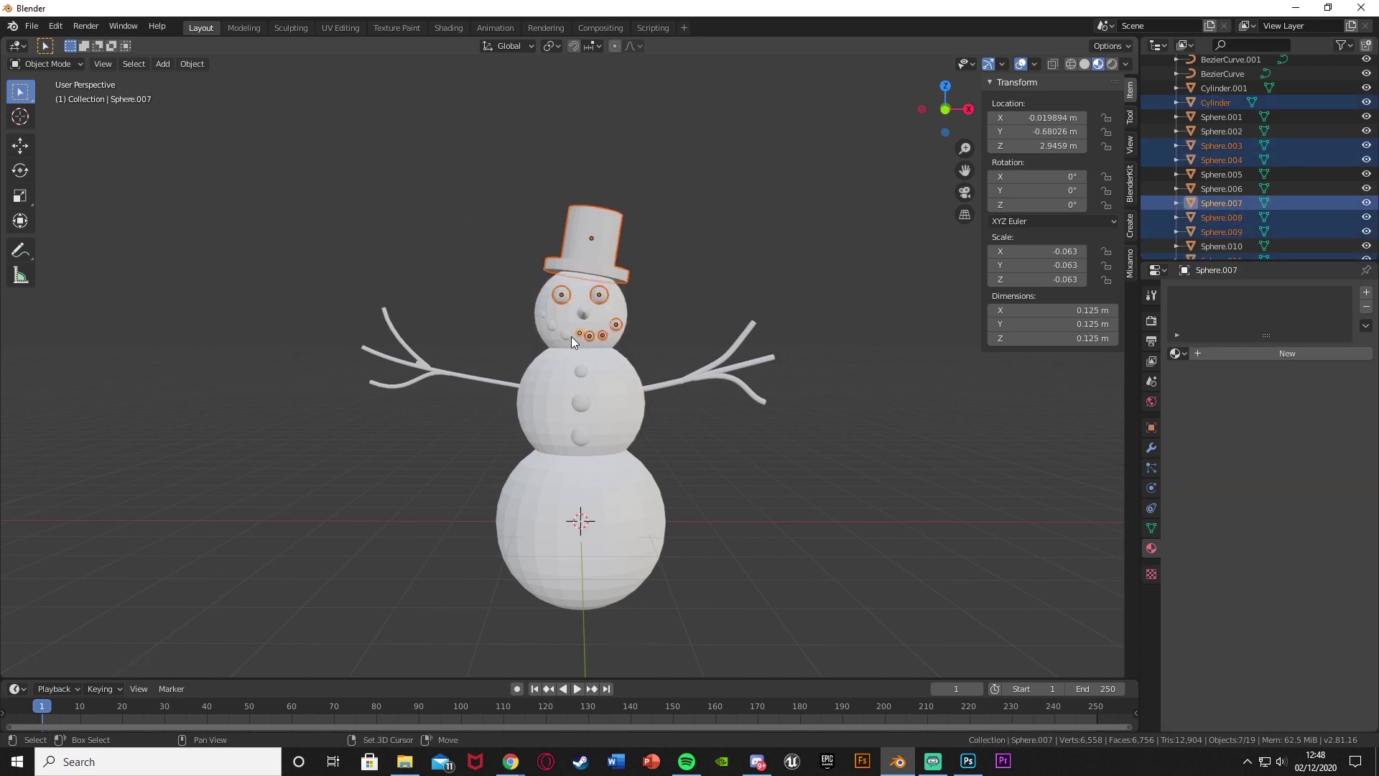
left_click(566, 333, "shift")
left_click(552, 326, "shift")
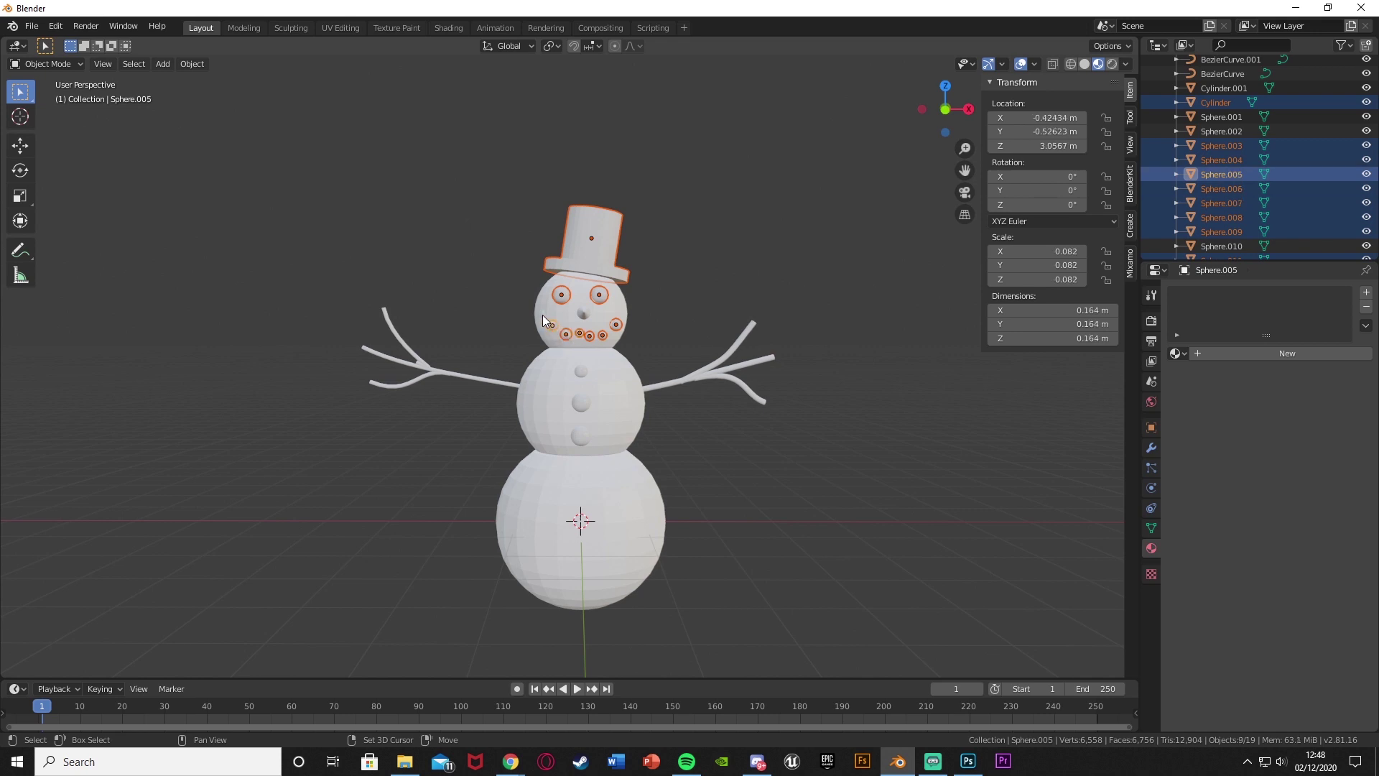
left_click(543, 315, "shift")
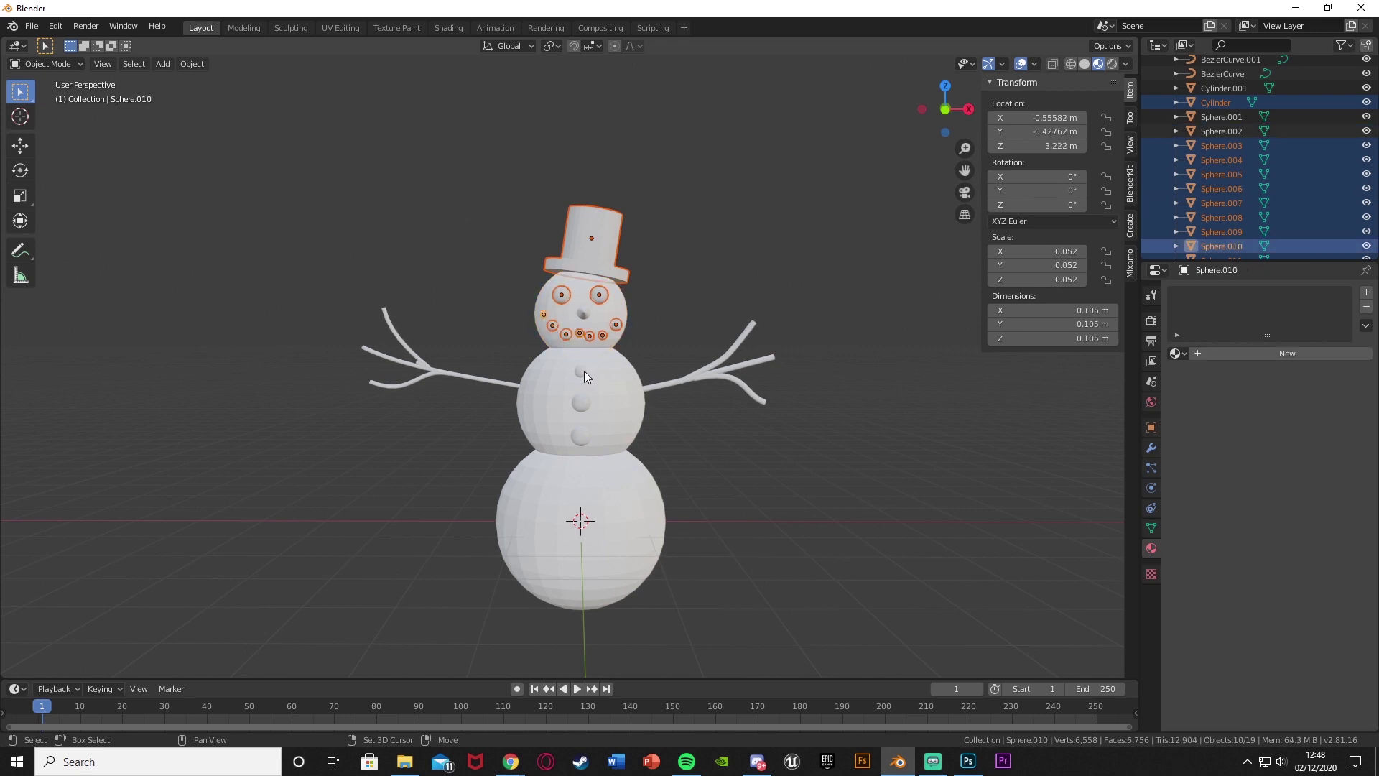
left_click(582, 371, "shift")
left_click(582, 400, "shift")
left_click(581, 435, "shift")
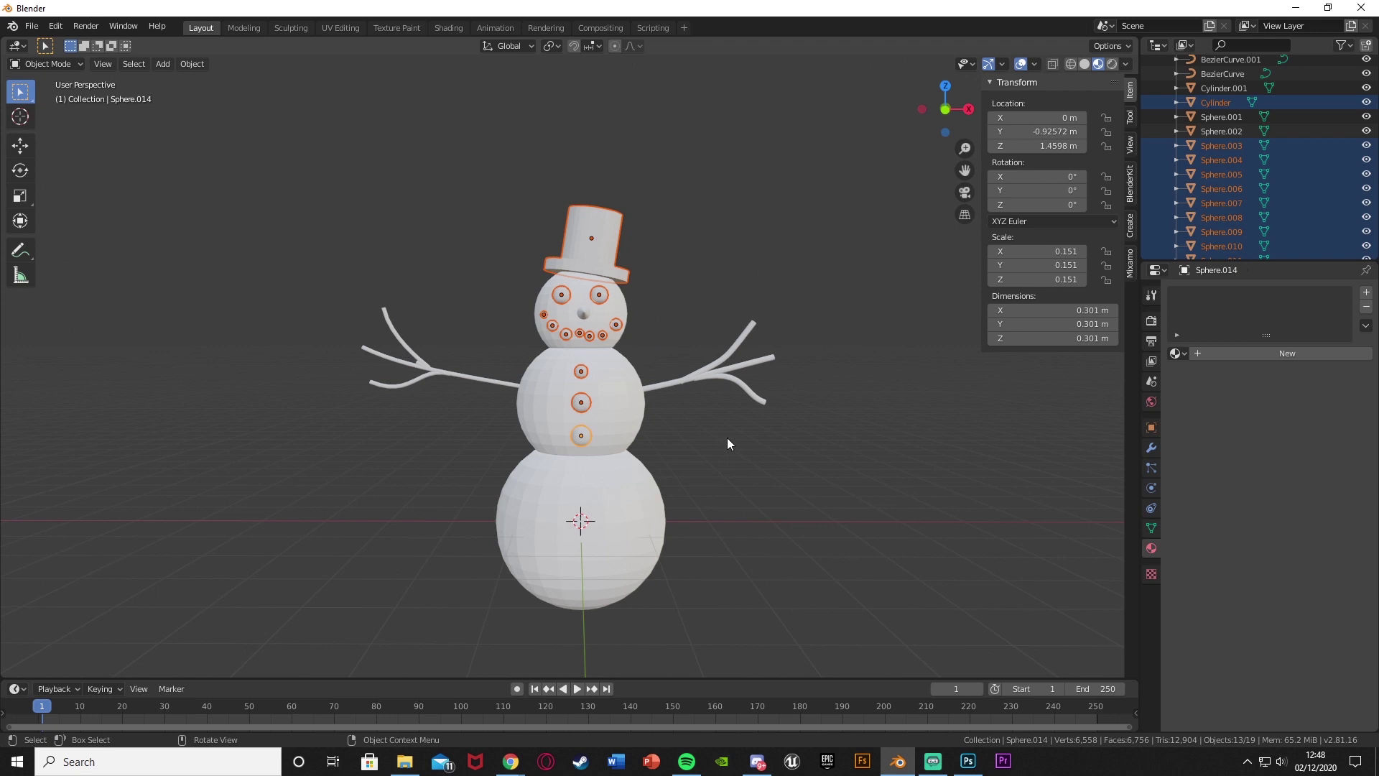
Step: Create a new material named Coal/Hat on the lowest button with a black base color
left_click(1273, 355)
left_click(1260, 355)
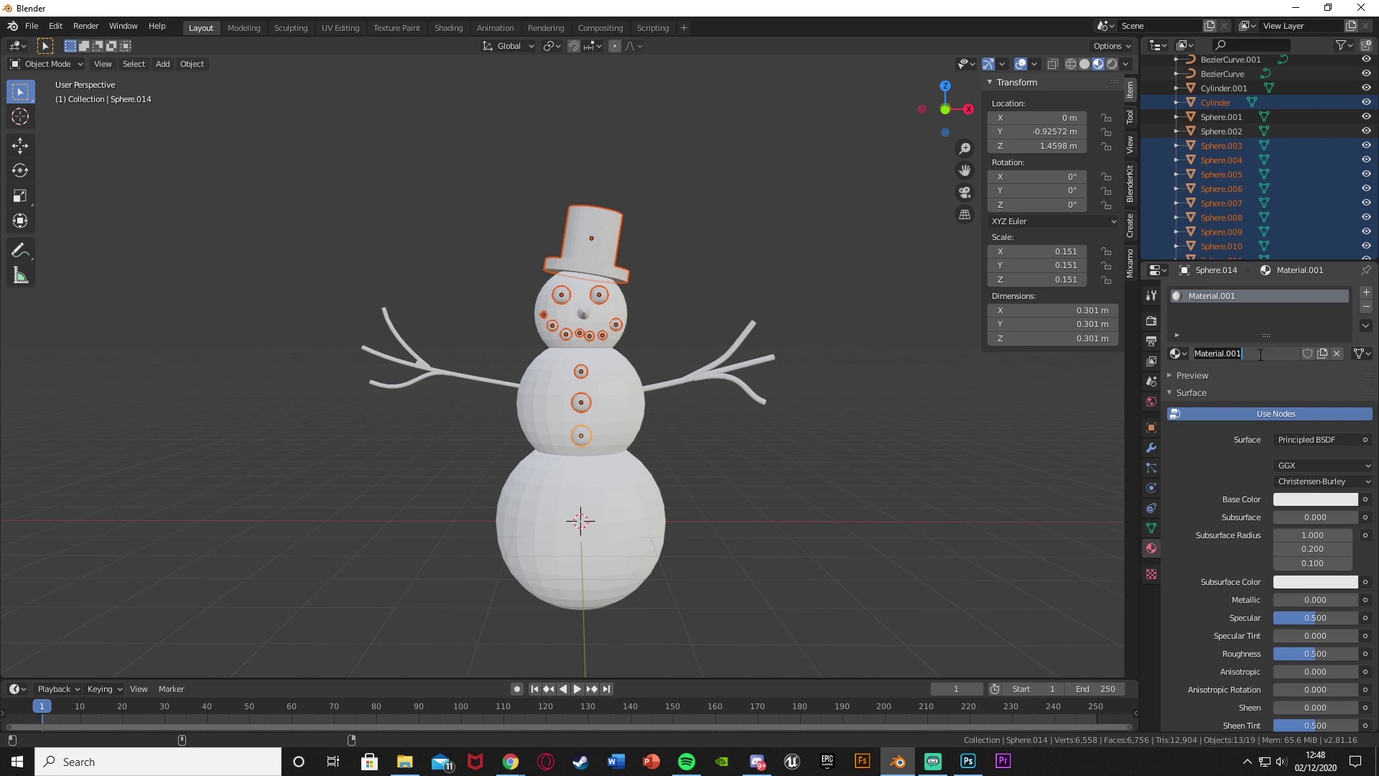
type("Coal/Hat")
key("Return")
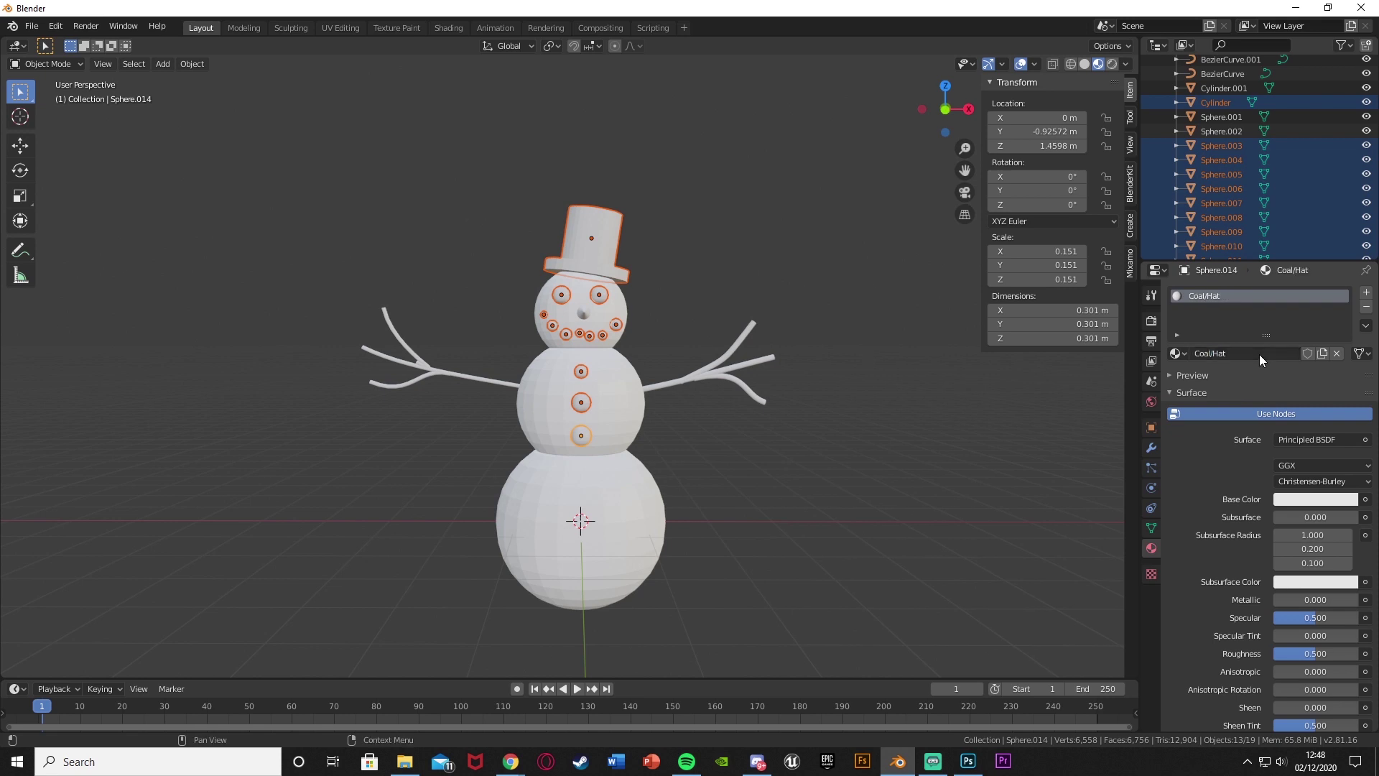
left_click(1330, 500)
left_click_drag(1343, 373, 1346, 399)
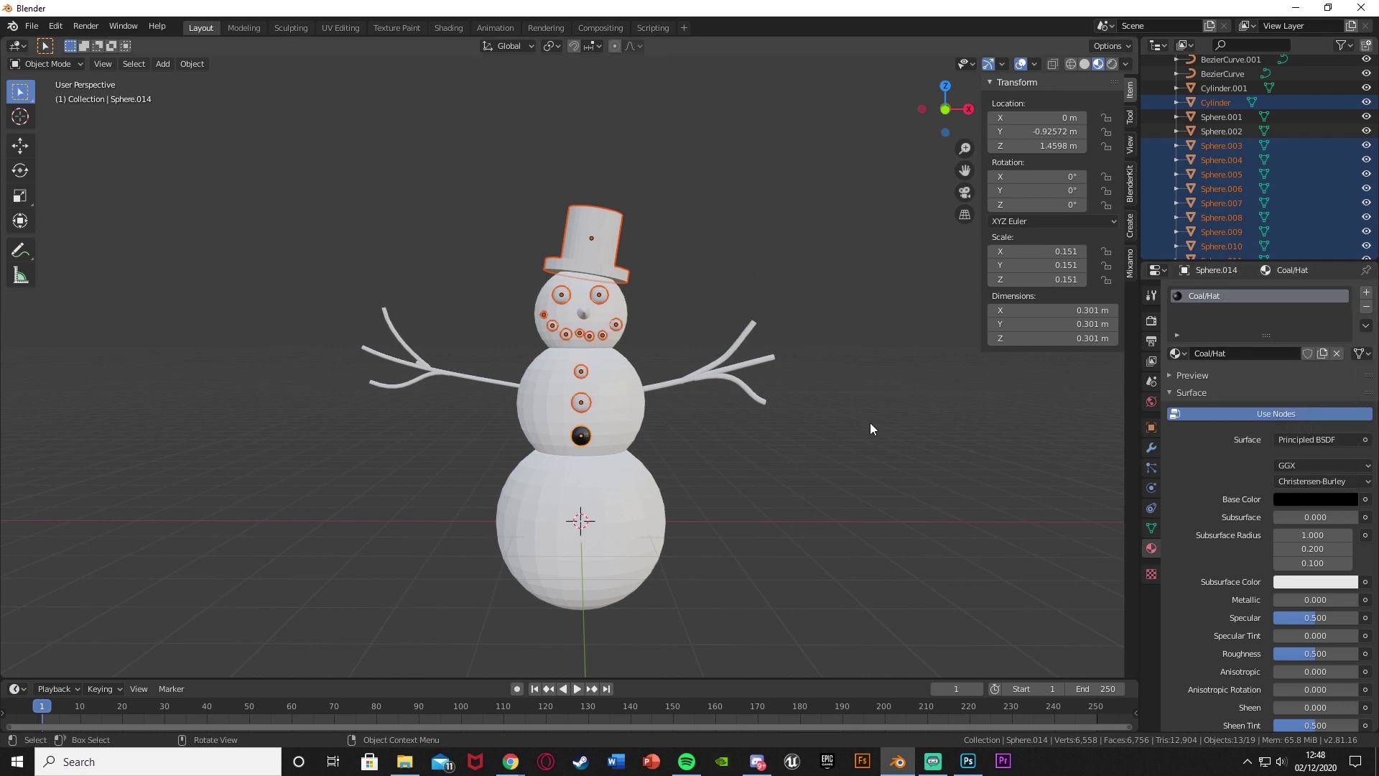
Step: Try to select the objects linked by the Coal/Hat material, and undo that selection
key("shift+l")
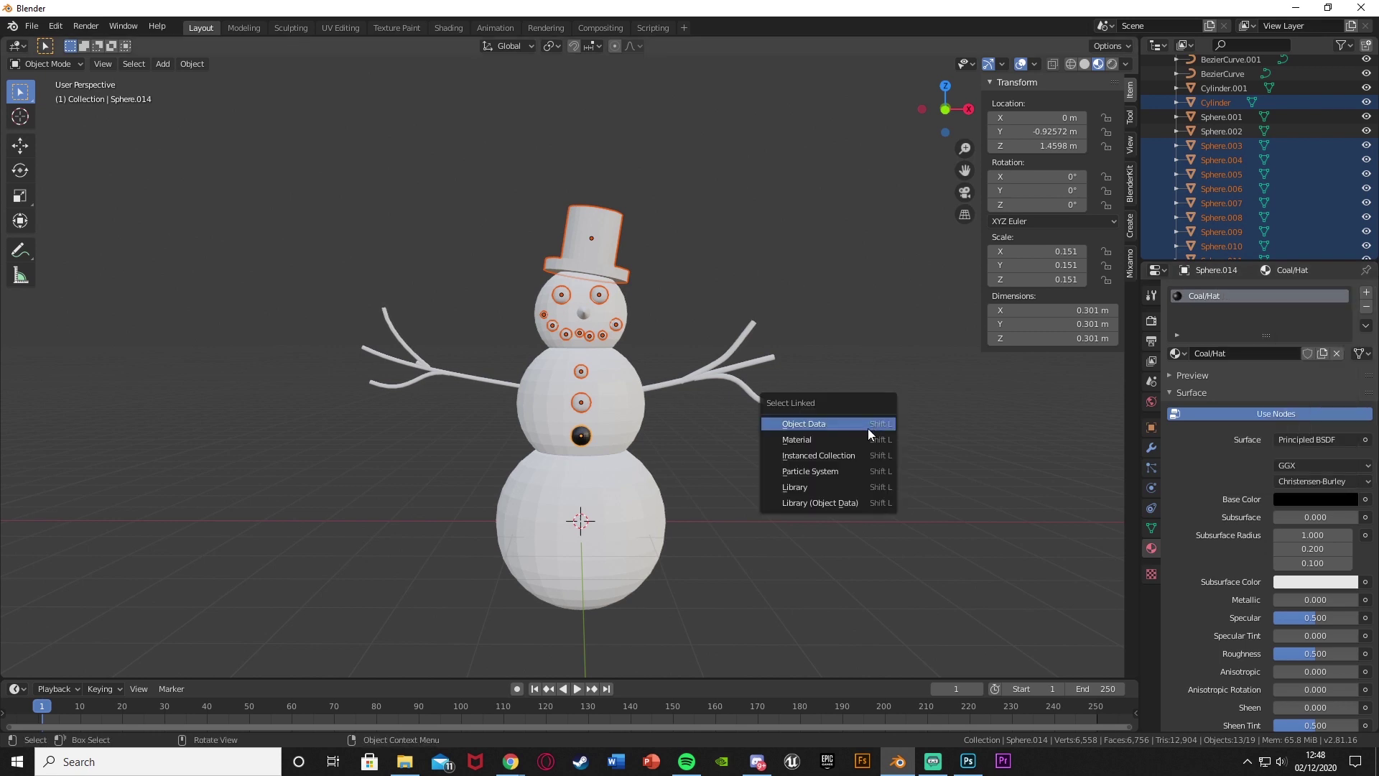
left_click(867, 439)
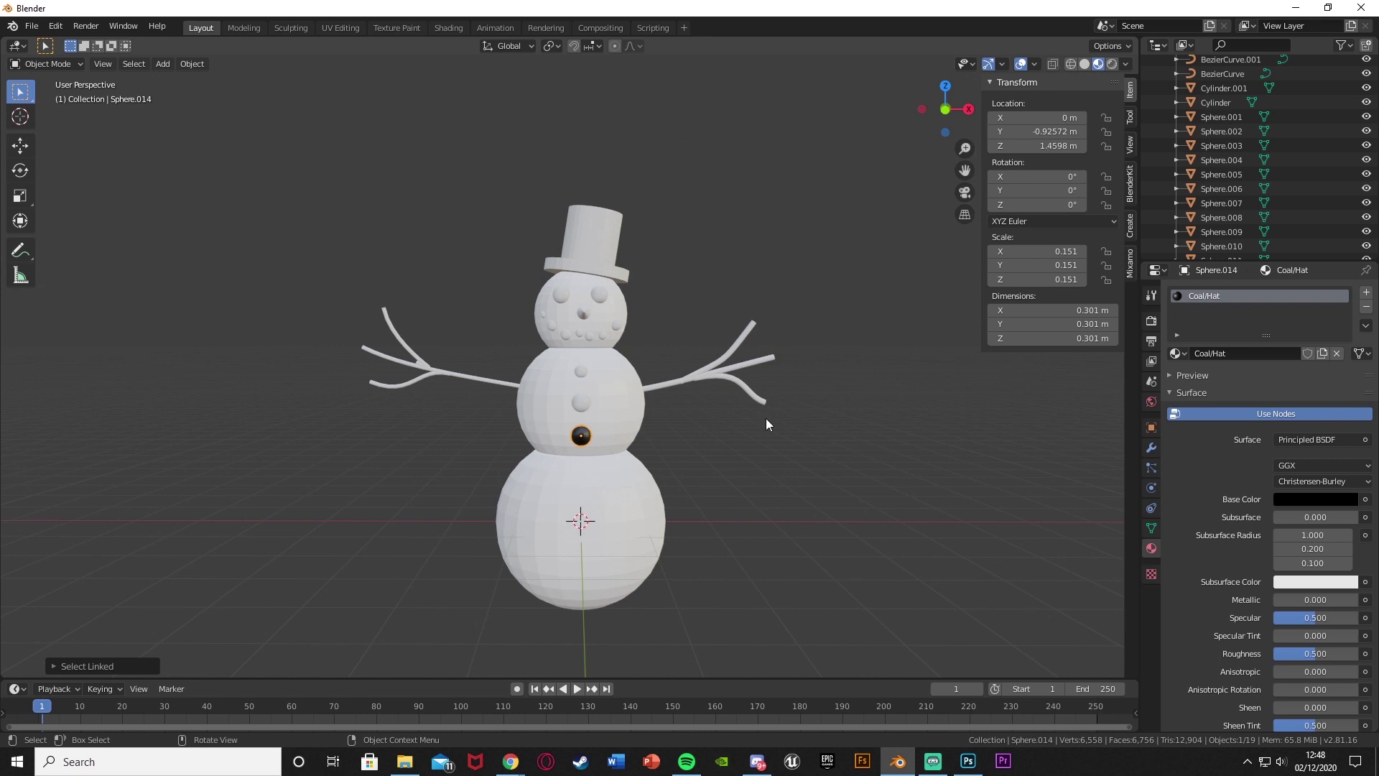
left_click(1176, 354)
left_click(1176, 354)
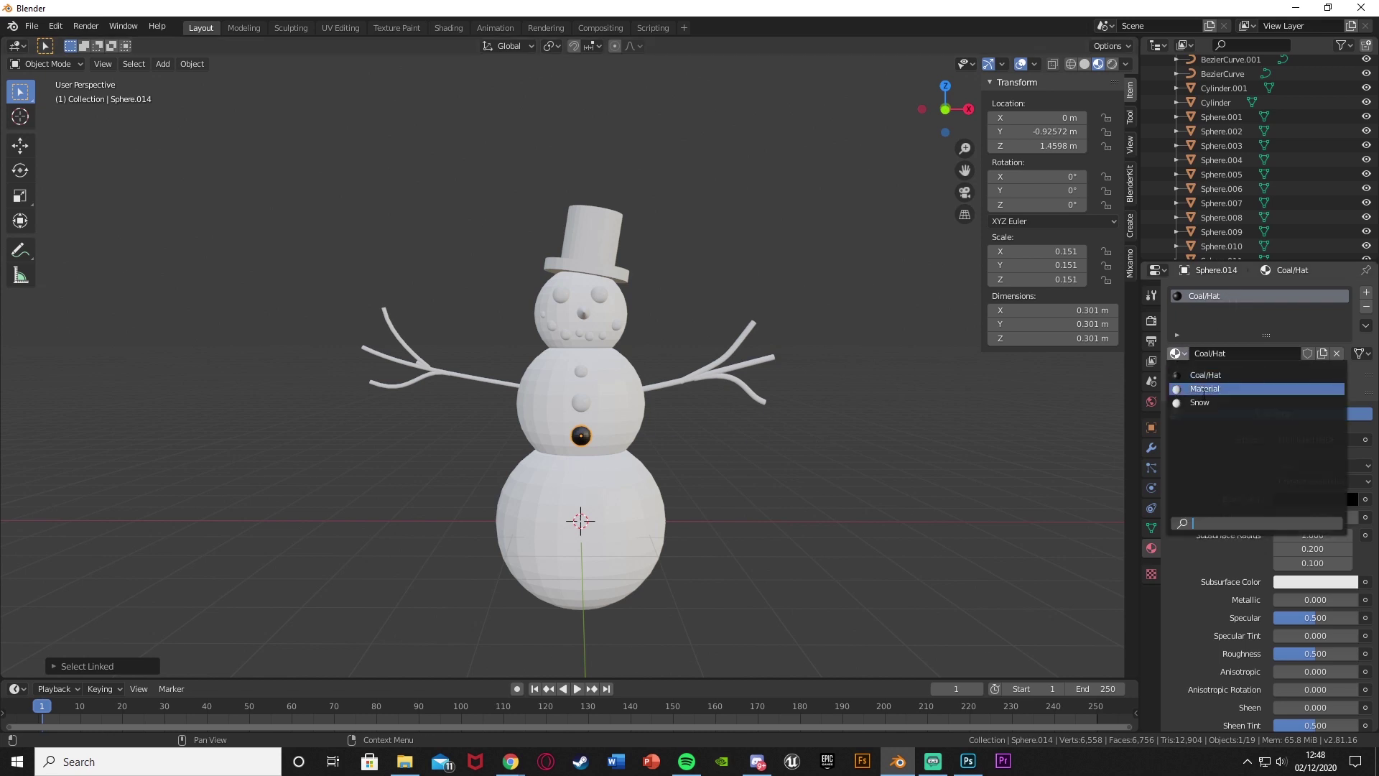
key("ctrl+z")
Step: Assign the existing Coal/Hat material to the hat and link it to the upper two buttons, mouth stones and eyes
left_click(589, 336, "shift")
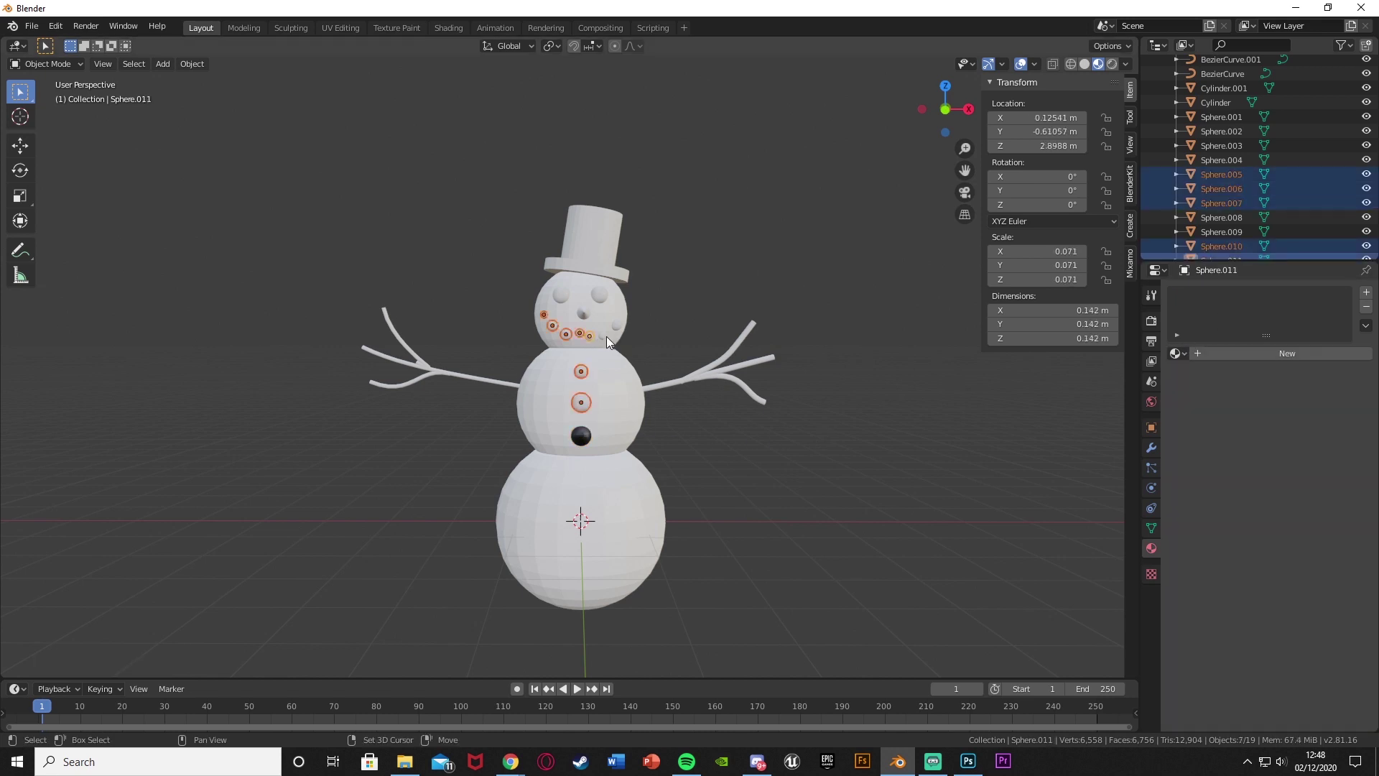
left_click(604, 335, "shift")
left_click(617, 325, "shift")
left_click(600, 295, "shift")
left_click(556, 295, "shift")
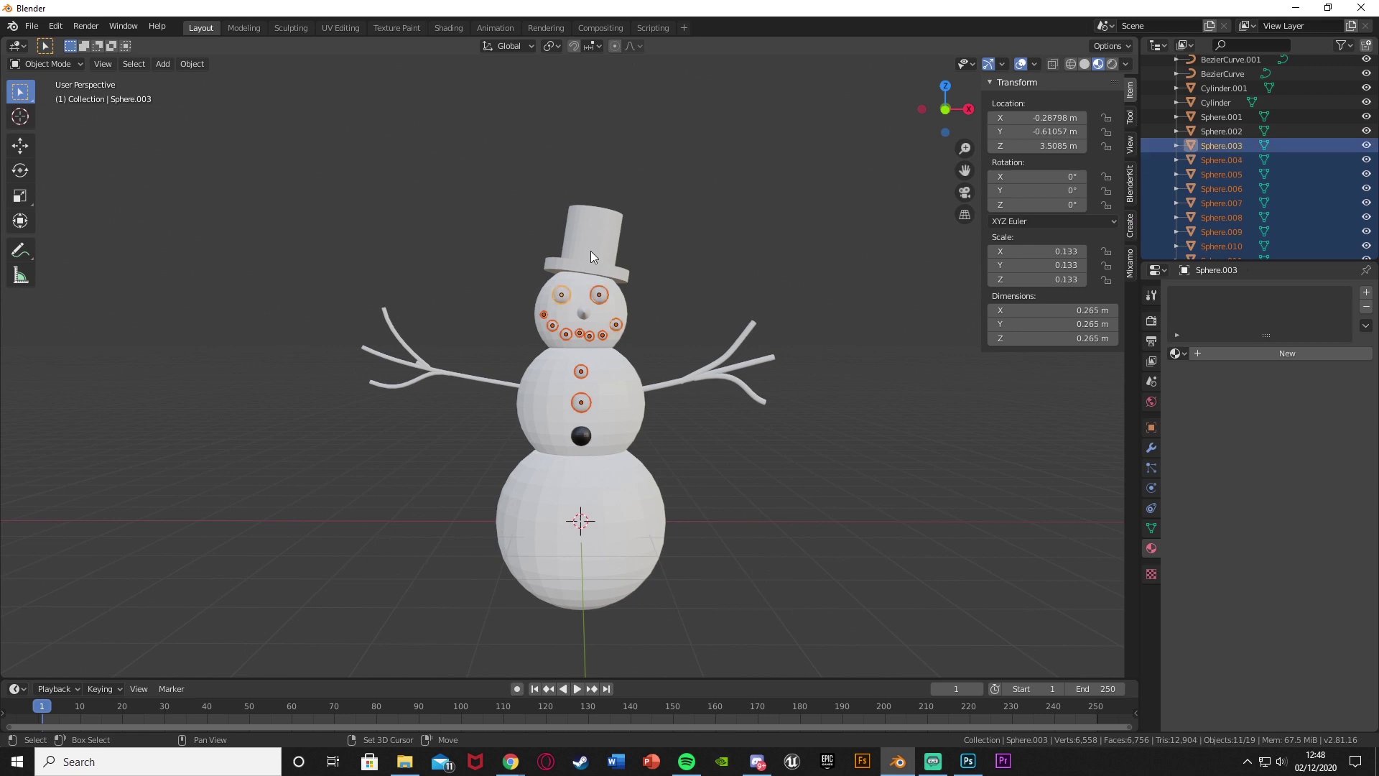
left_click(591, 252, "shift")
left_click(1176, 354)
left_click(1199, 373)
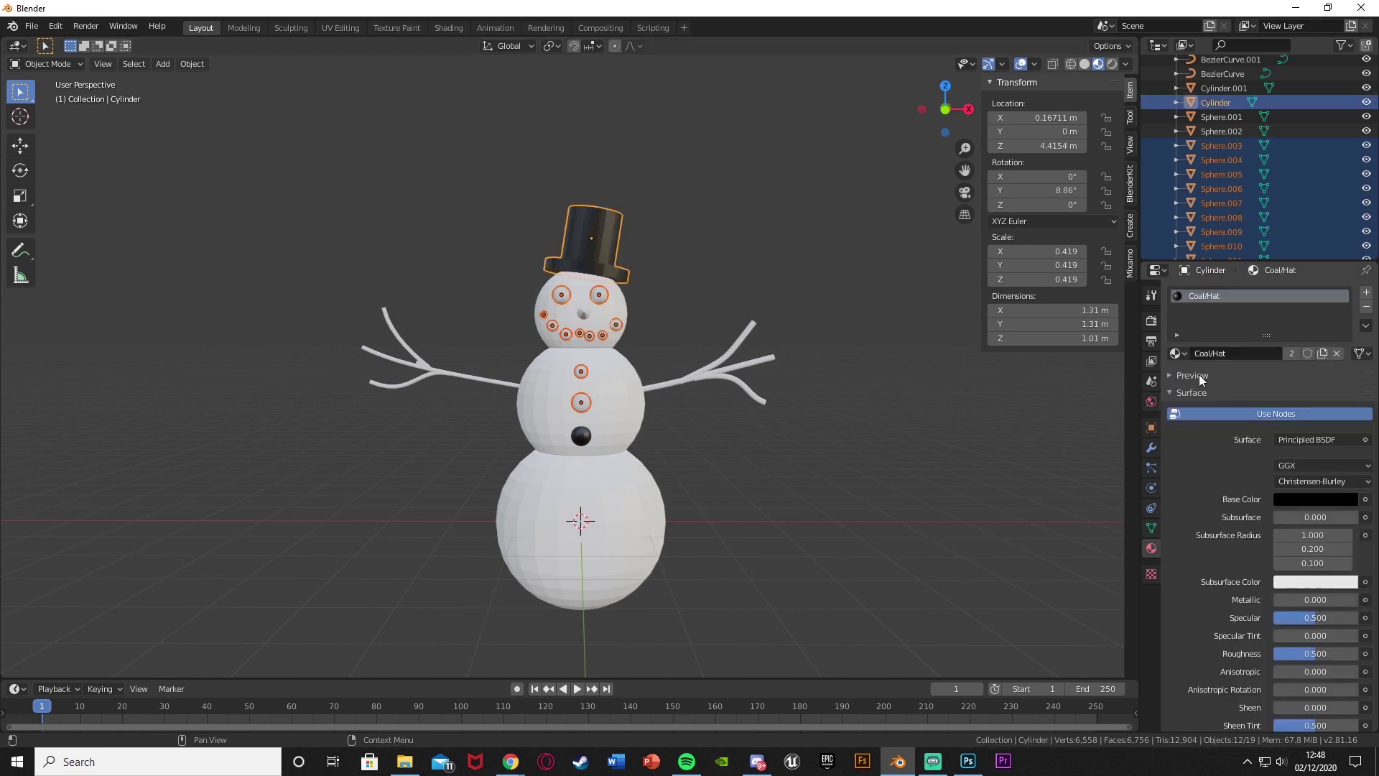
key("ctrl+l")
left_click(907, 415)
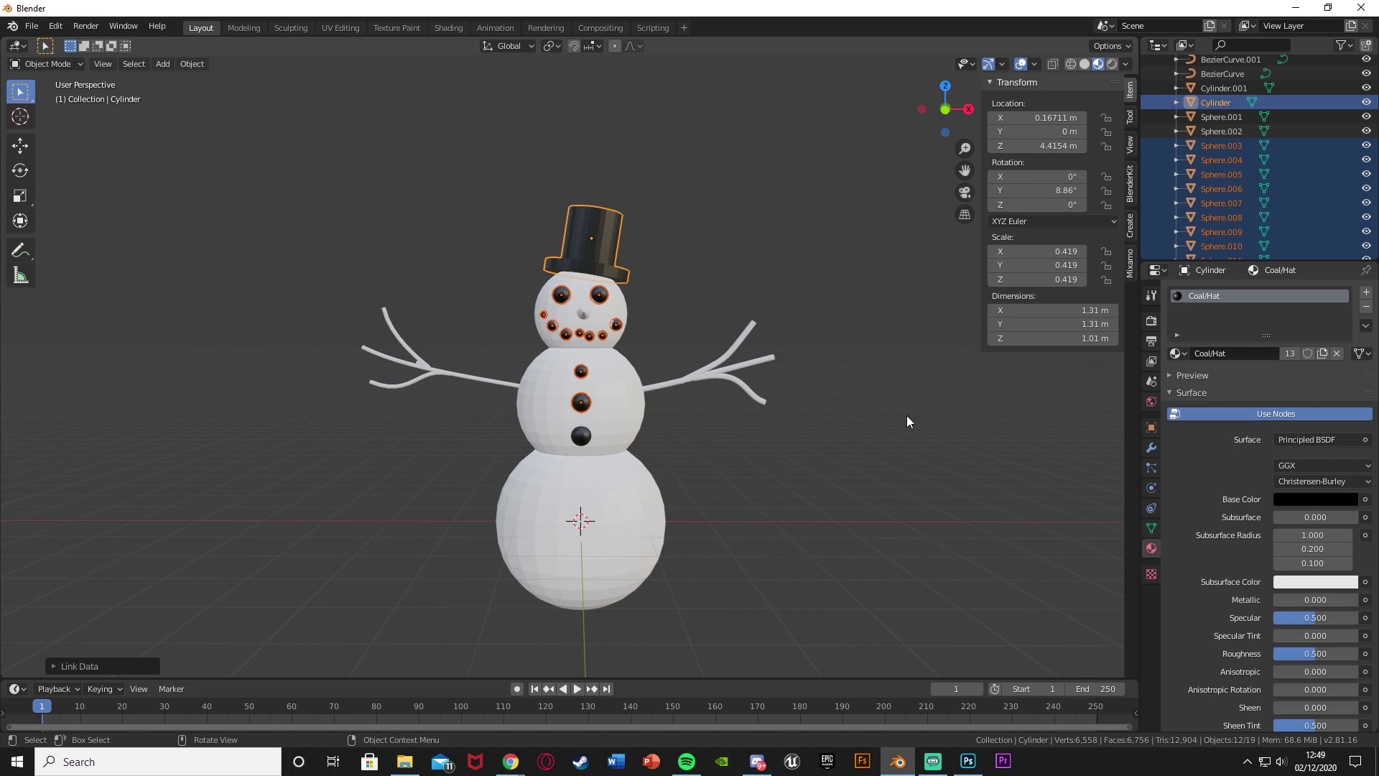
left_click(907, 415)
Step: Create a new material named Carrot on the cone nose
middle_click_drag(907, 415, 730, 391)
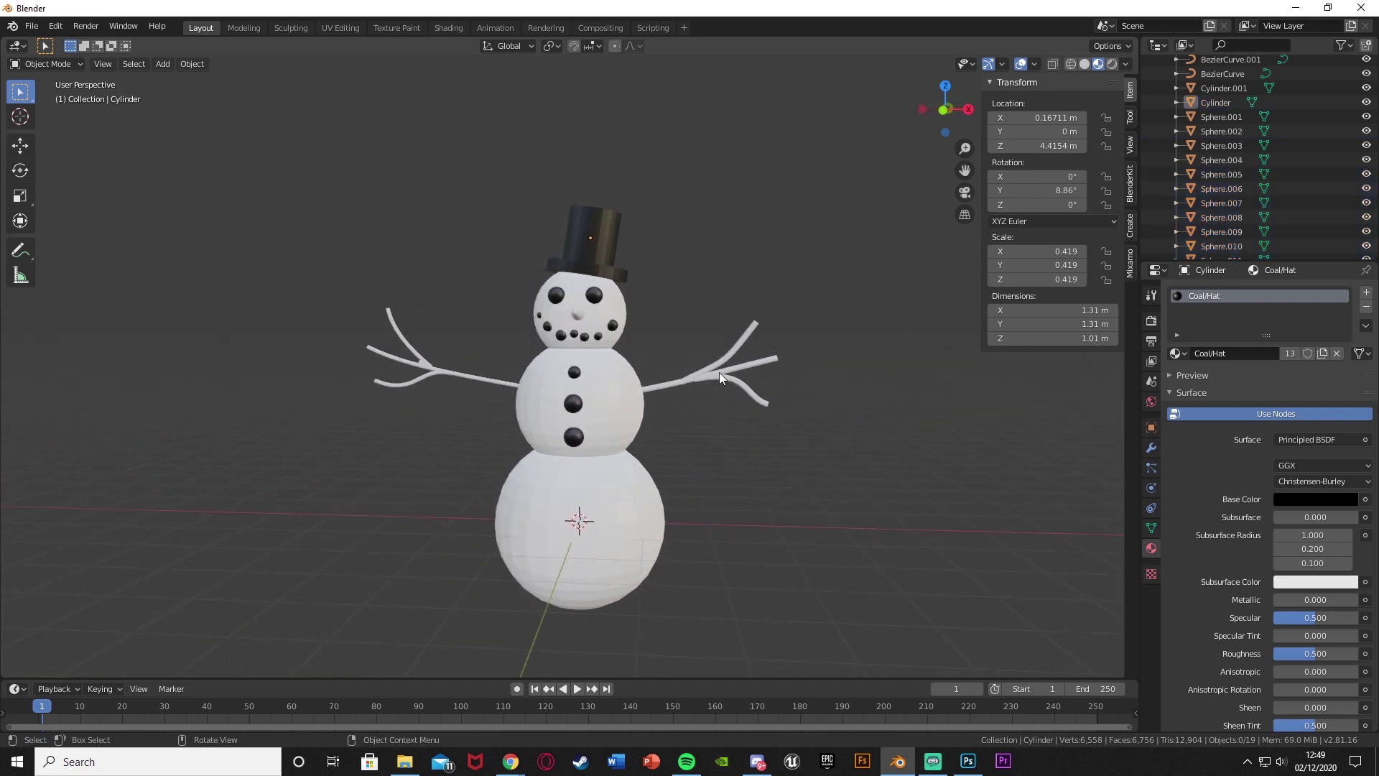
scroll(583, 291, "up", 2)
left_click(583, 291)
middle_click_drag(583, 292, 753, 368)
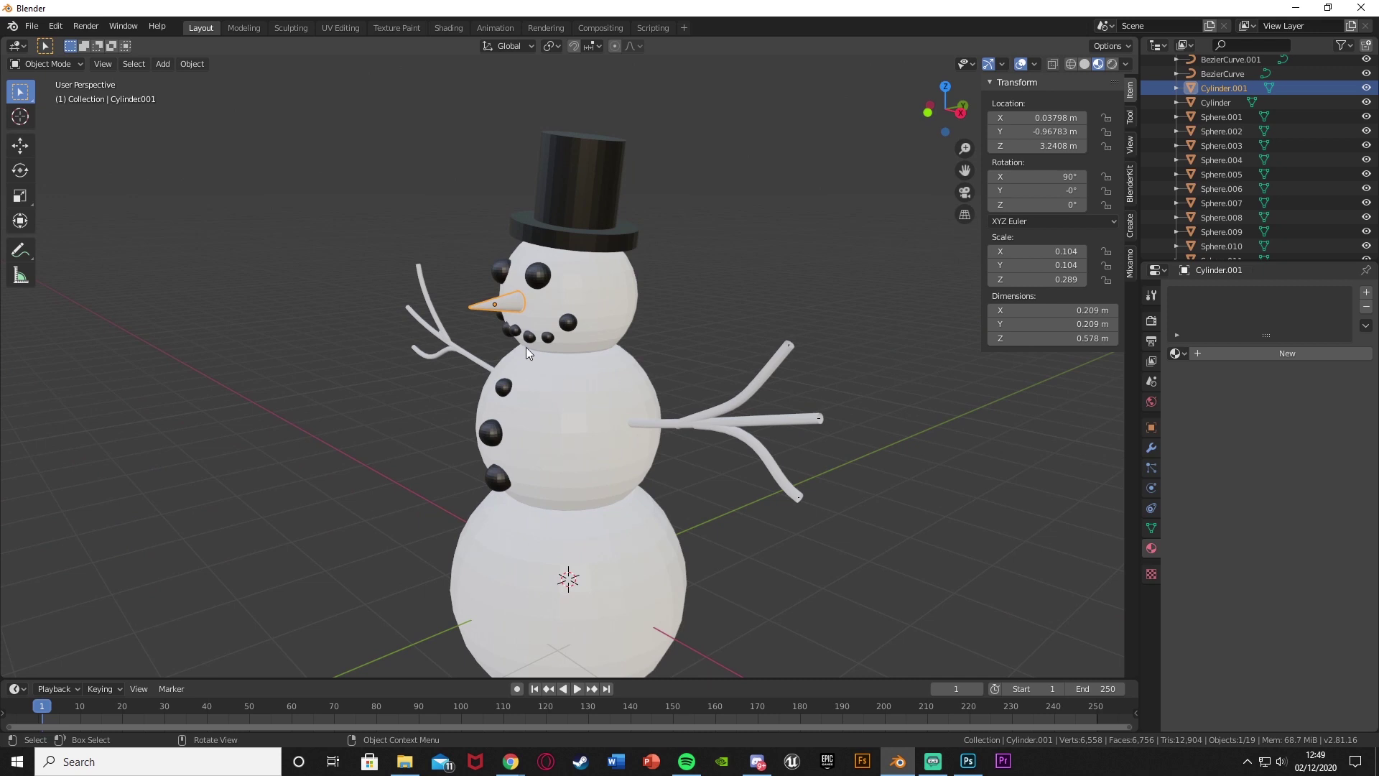
scroll(525, 347, "up", 1)
left_click(1224, 353)
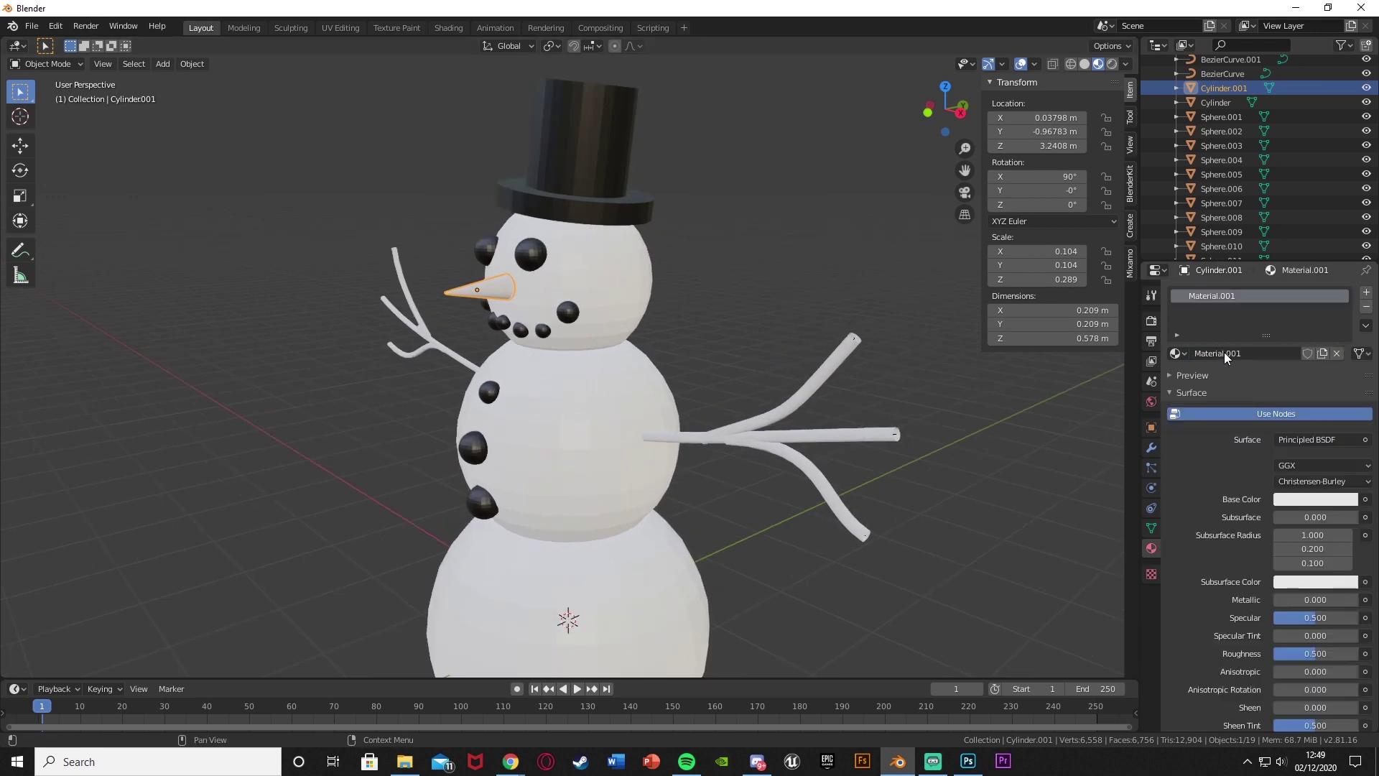
double_click(1230, 352)
type("Carrot")
key("Return")
Step: Set the Carrot material's base color to orange with hue 0.057, saturation 0.769 and value 0.867
left_click(1327, 498)
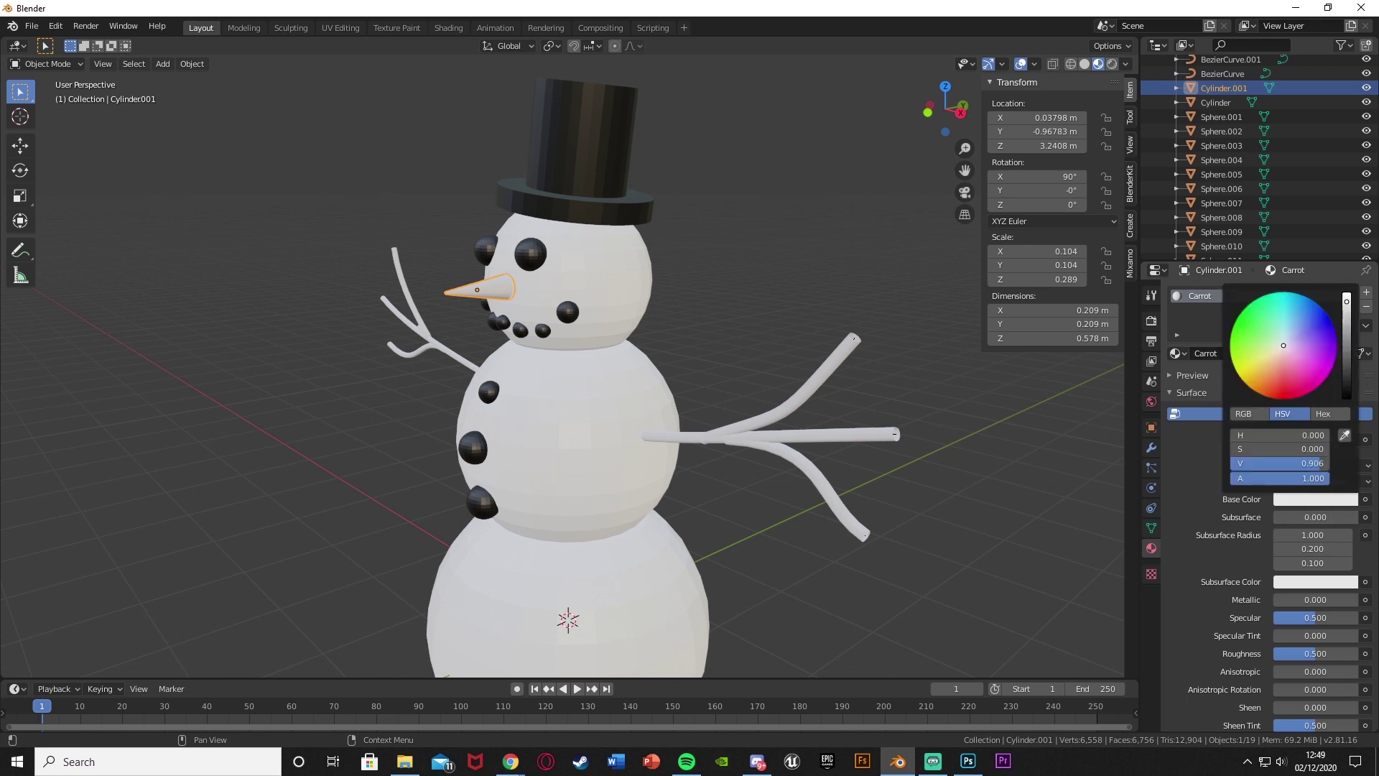
left_click(1269, 384)
mouse_move(1346, 301)
left_mouse_down()
mouse_move(1347, 338)
mouse_move(1346, 306)
left_mouse_up()
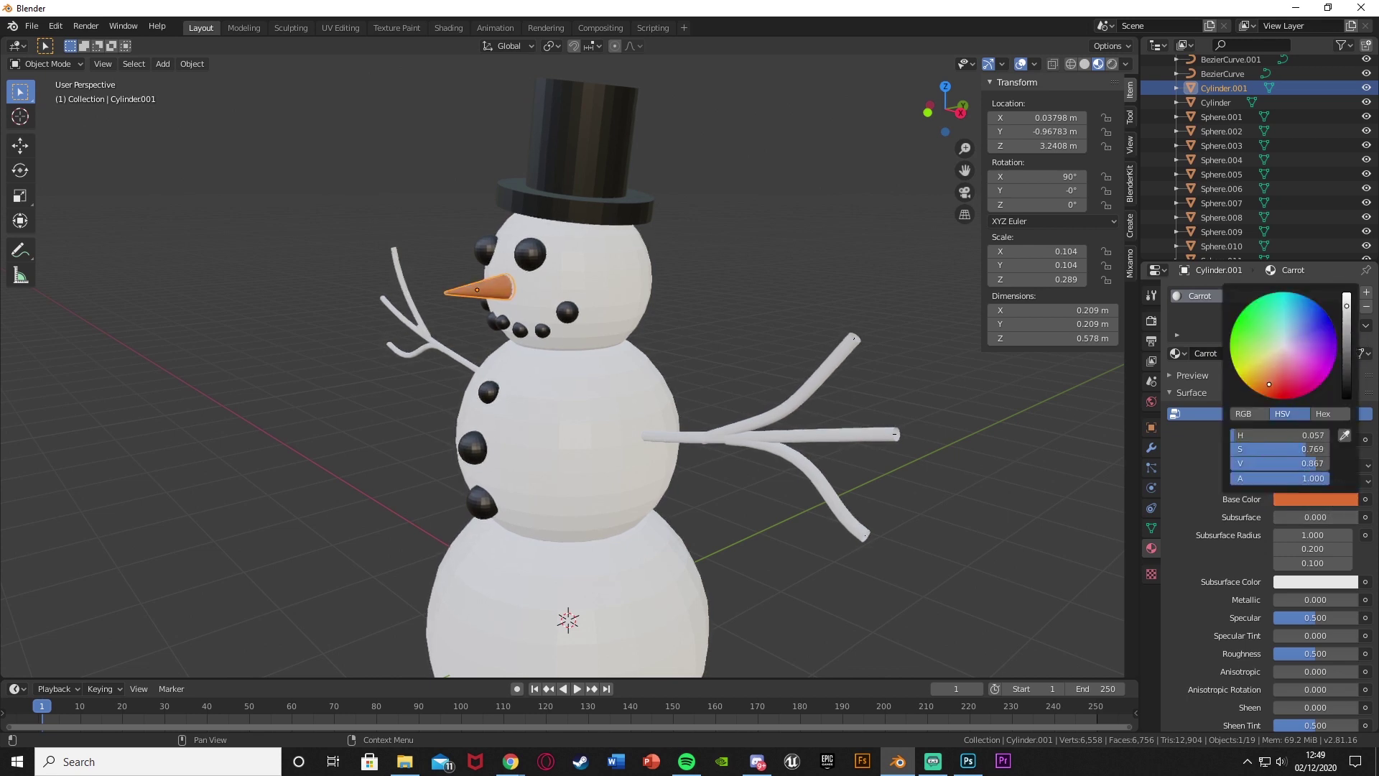
left_click(763, 330)
Step: Create a new material named Twigs on the branching stick arm on the positive X side
middle_click_drag(763, 331, 762, 375)
left_click(850, 417)
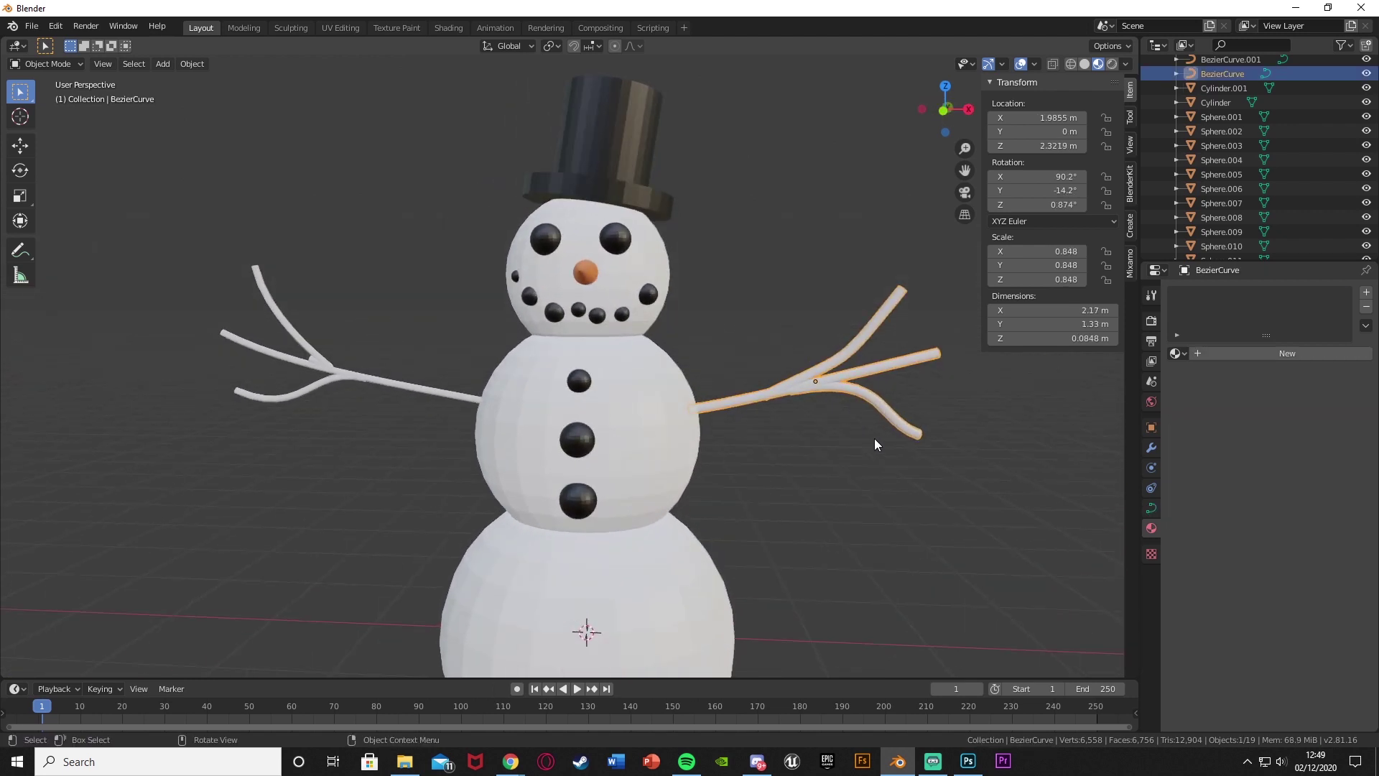
scroll(875, 441, "down", 2)
scroll(955, 438, "down", 2, "ctrl")
left_click(1237, 352)
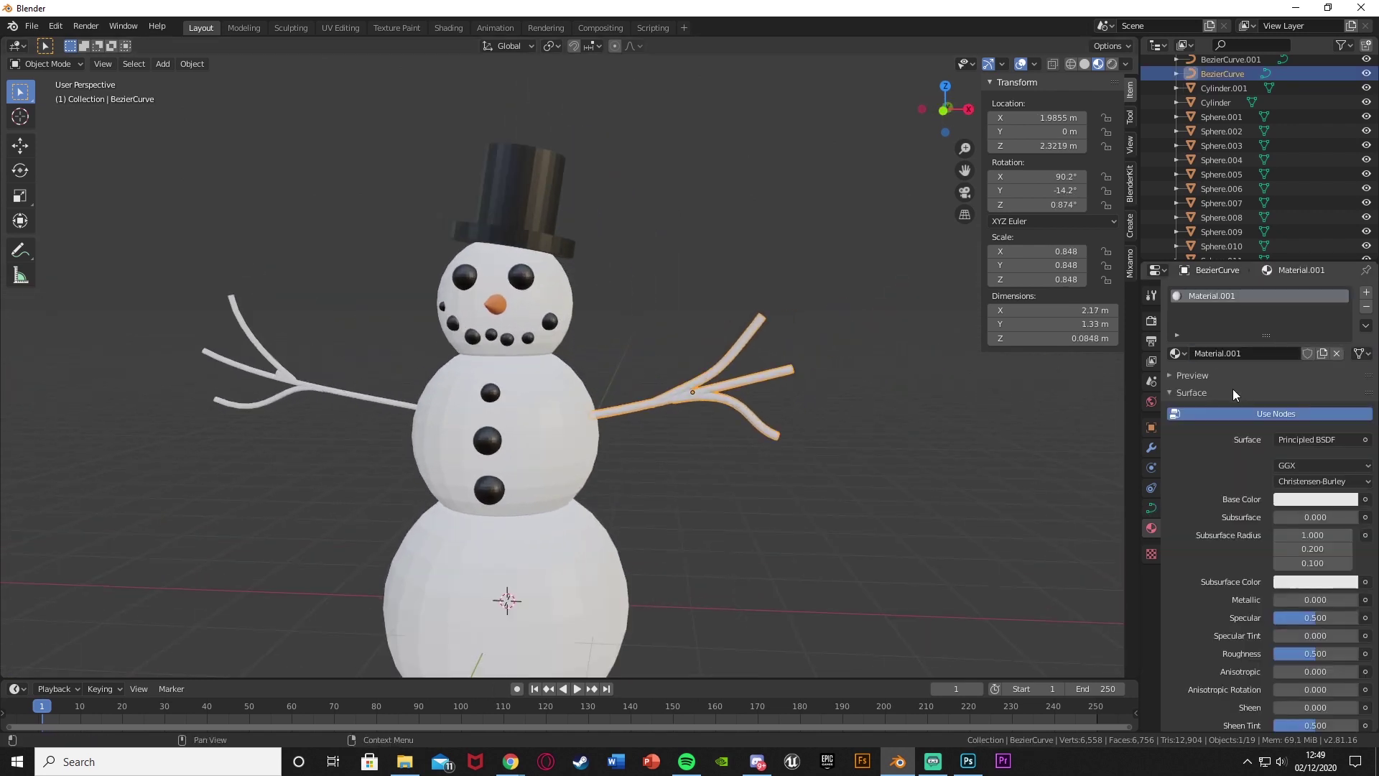
left_click(1238, 352)
type("Twigs")
key("Return")
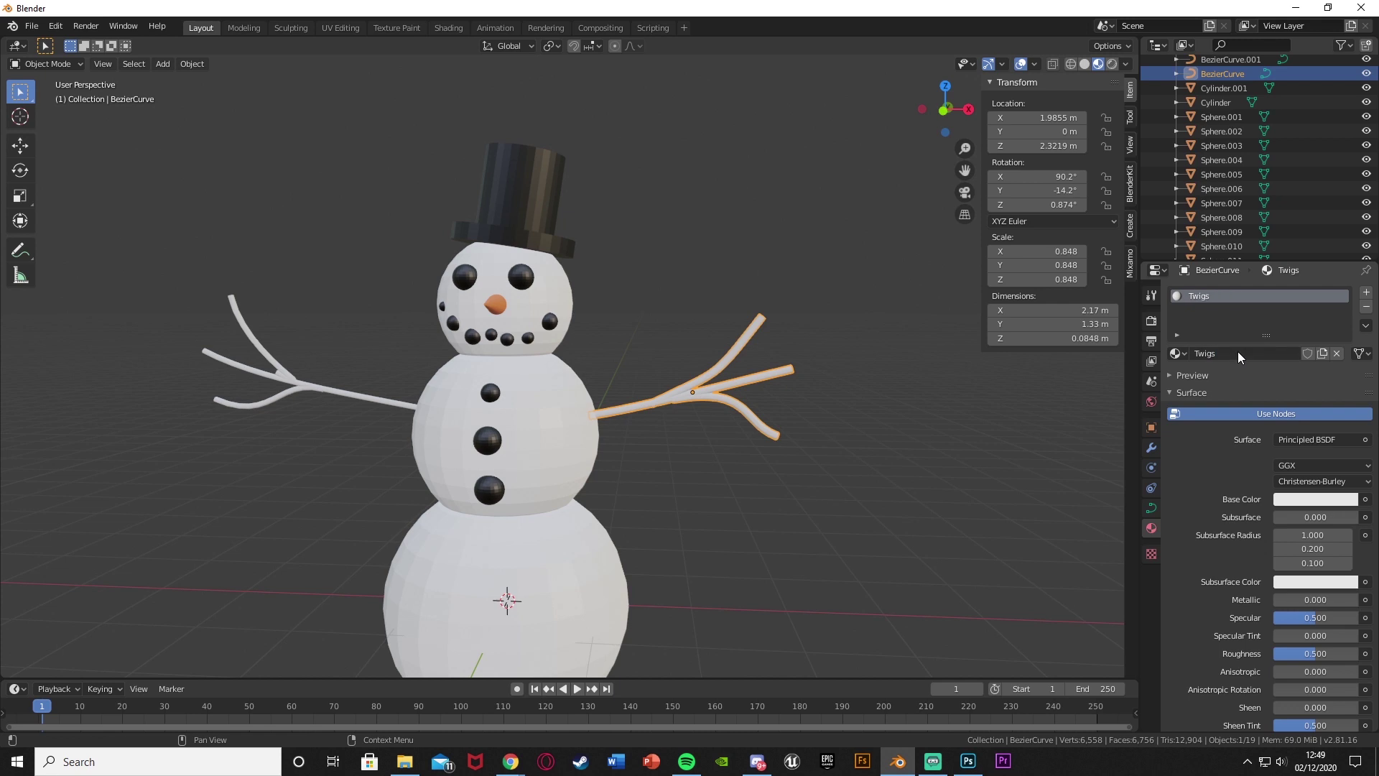
Step: Set the Twigs material's base color to a dark reddish brown
left_click(1292, 503)
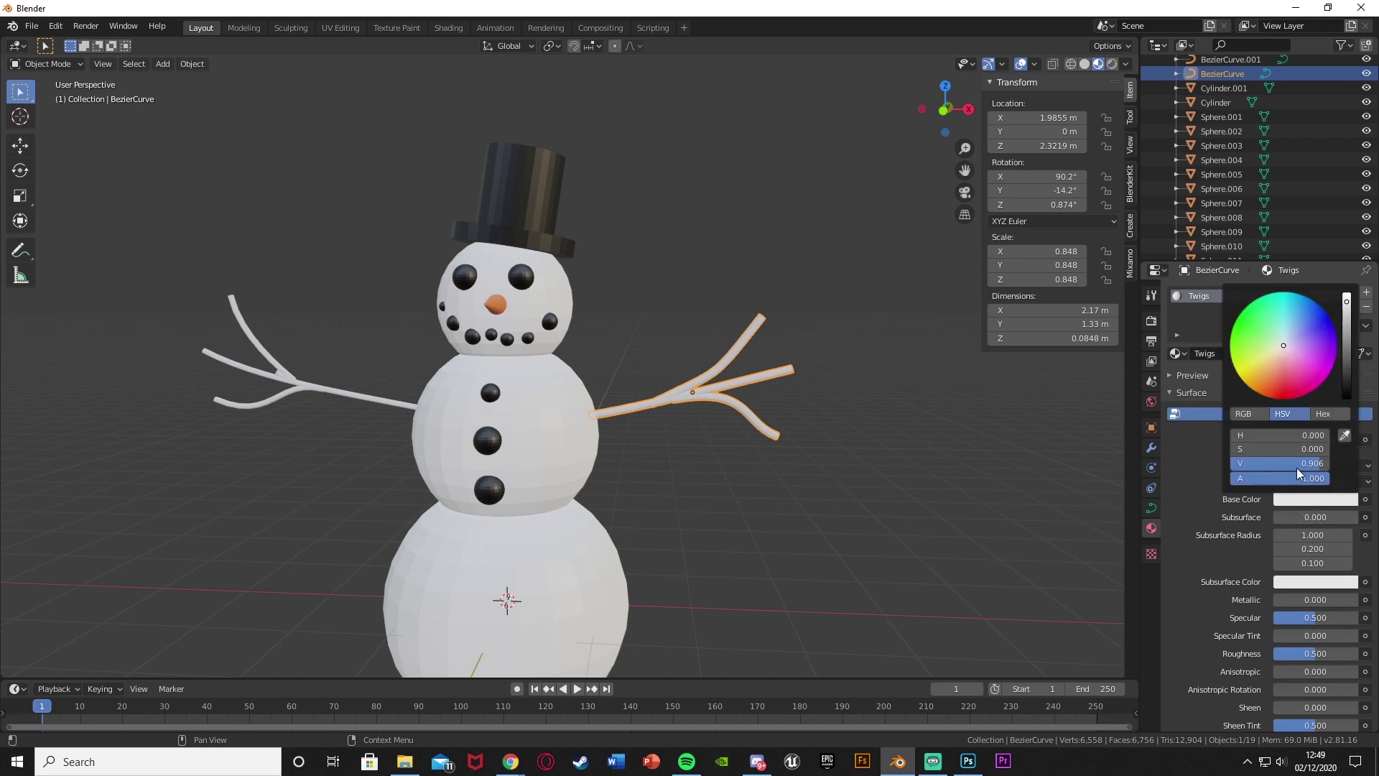
left_click_drag(1283, 352, 1270, 394)
left_click(1347, 363)
left_click_drag(1347, 363, 1353, 390)
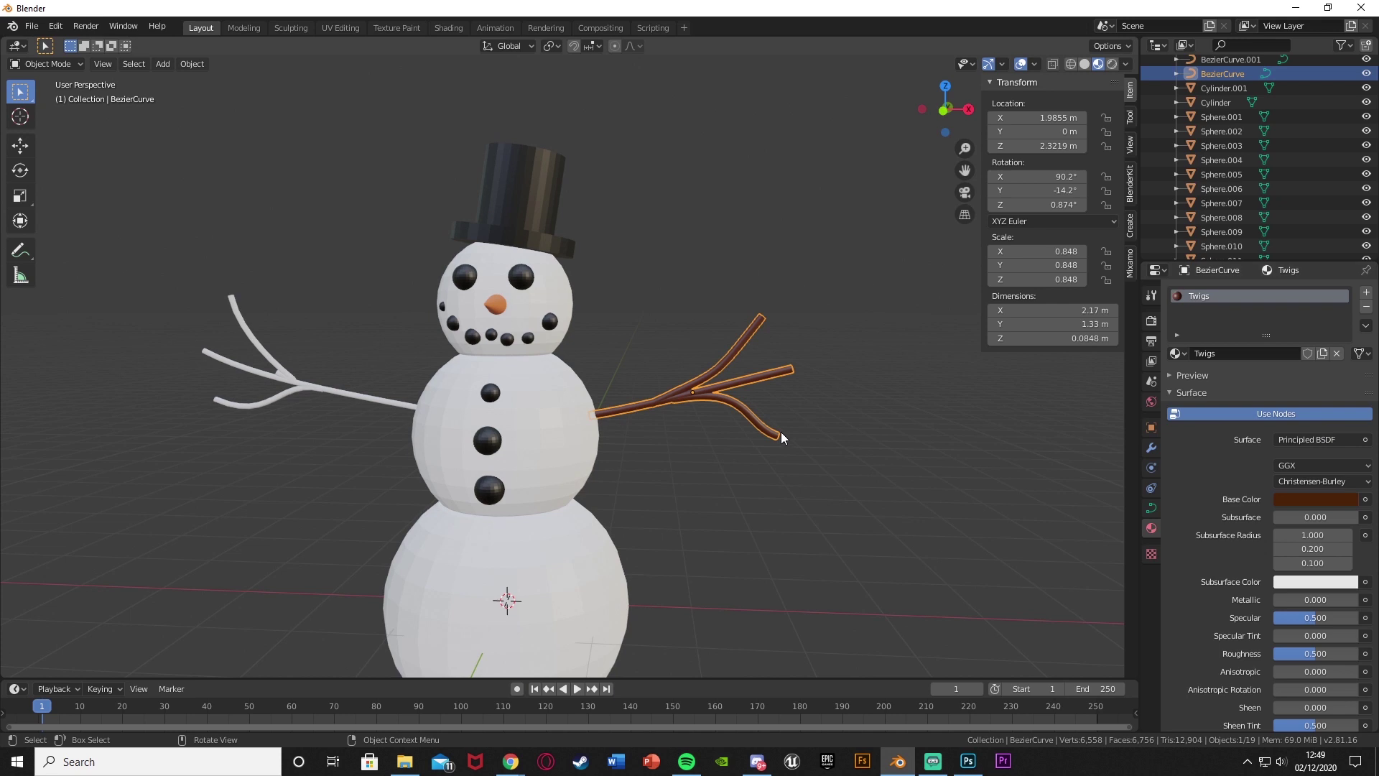
Step: Assign the existing Twigs material to the other stick arm, on the negative X side, and clear the selection
left_click(299, 378)
left_click(1175, 353)
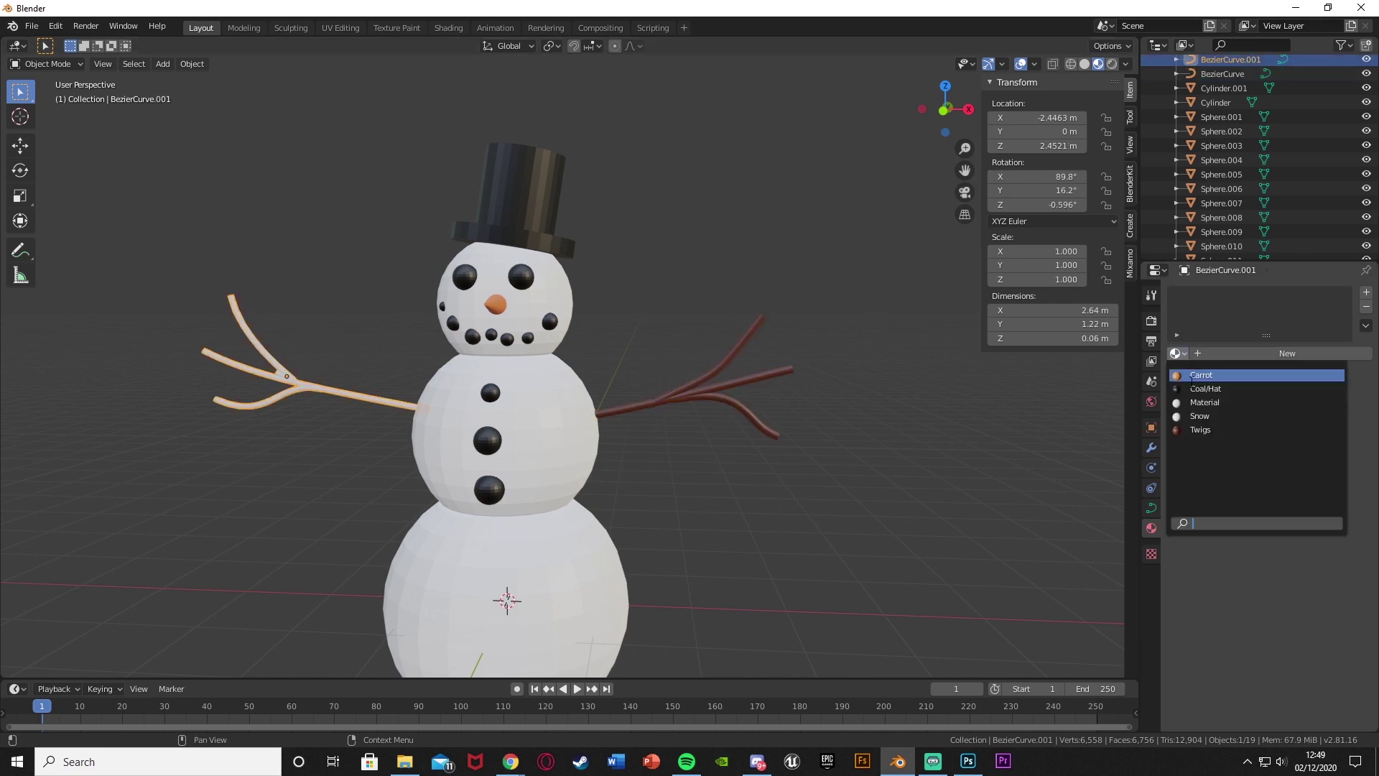
left_click(1216, 429)
left_click(769, 465)
scroll(764, 467, "down", 3)
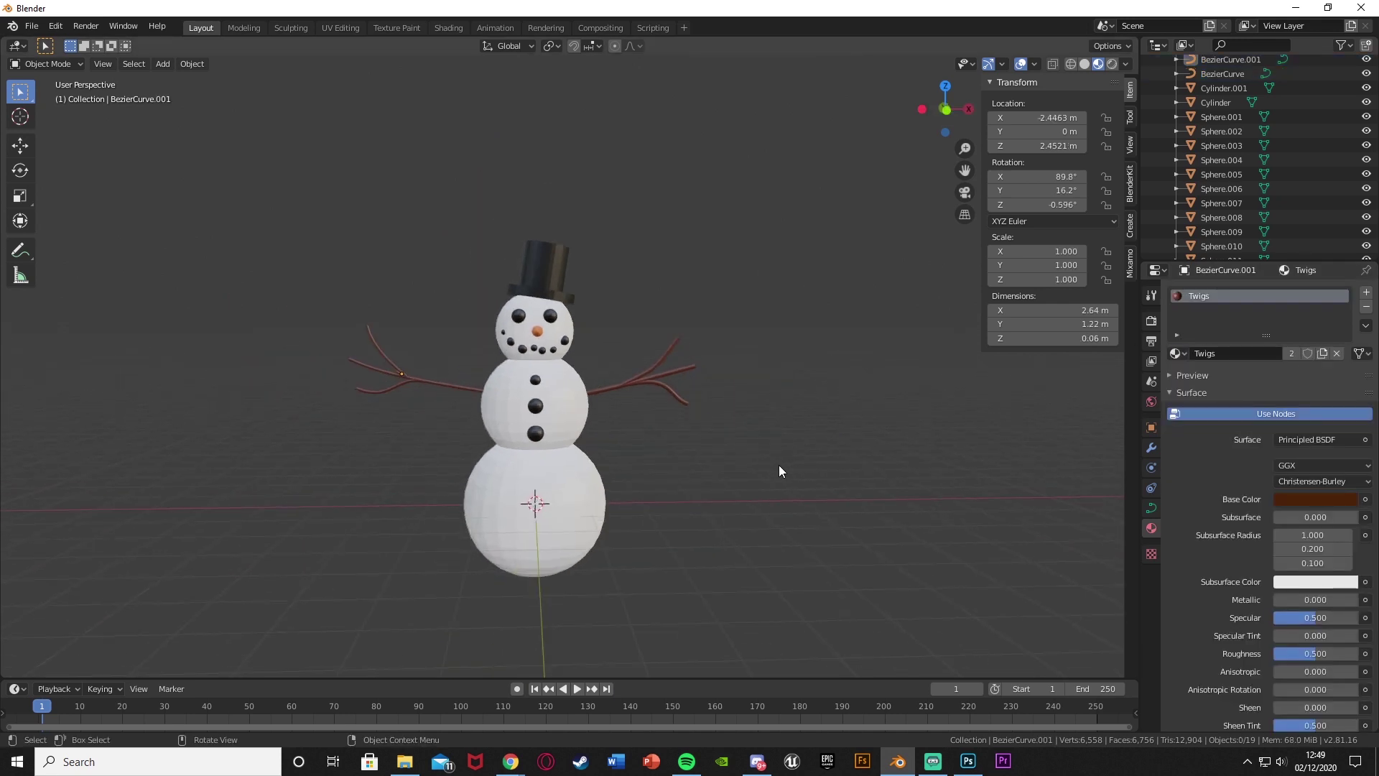
mouse_move(779, 464)
middle_mouse_down()
mouse_move(800, 441)
mouse_move(803, 462)
mouse_move(594, 458)
mouse_move(756, 463)
middle_mouse_up()
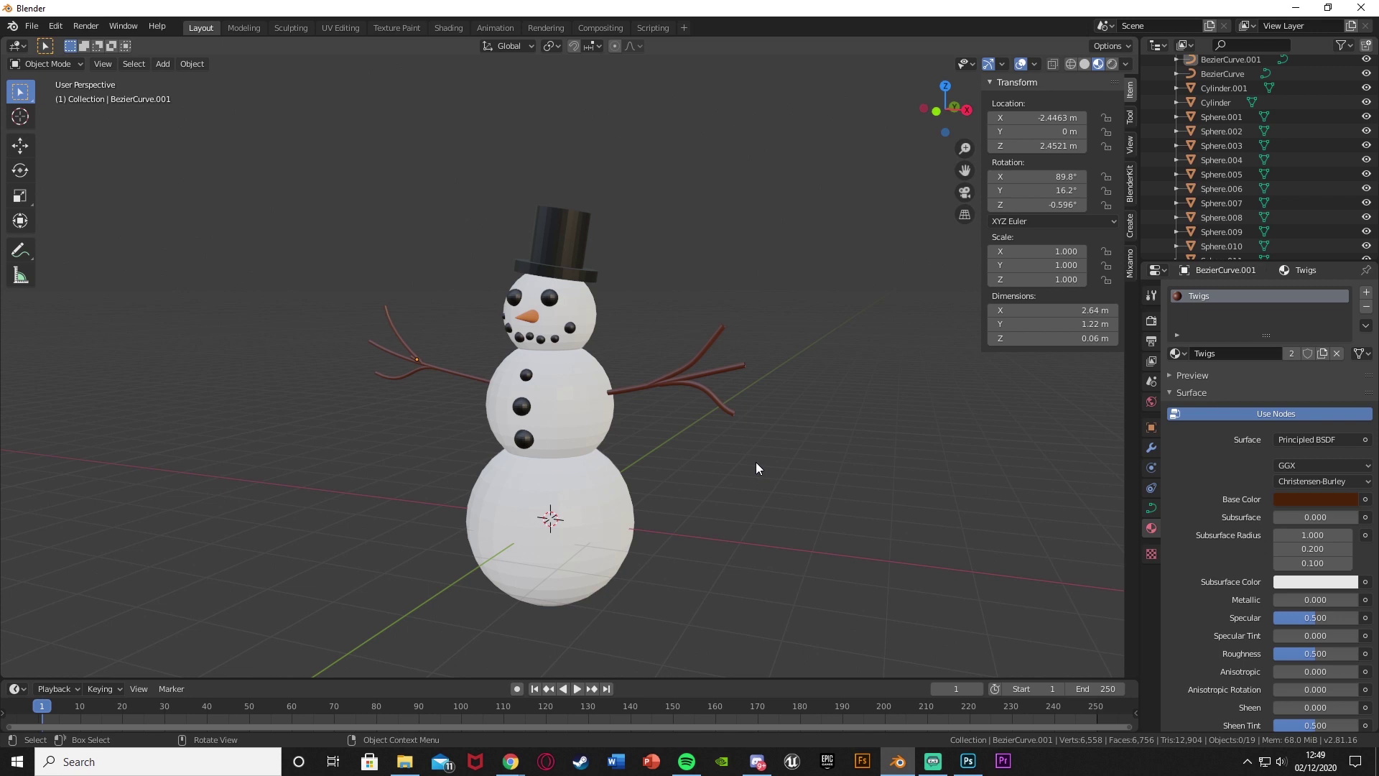
mouse_move(756, 463)
middle_mouse_down()
mouse_move(914, 476)
mouse_move(752, 480)
middle_mouse_up()
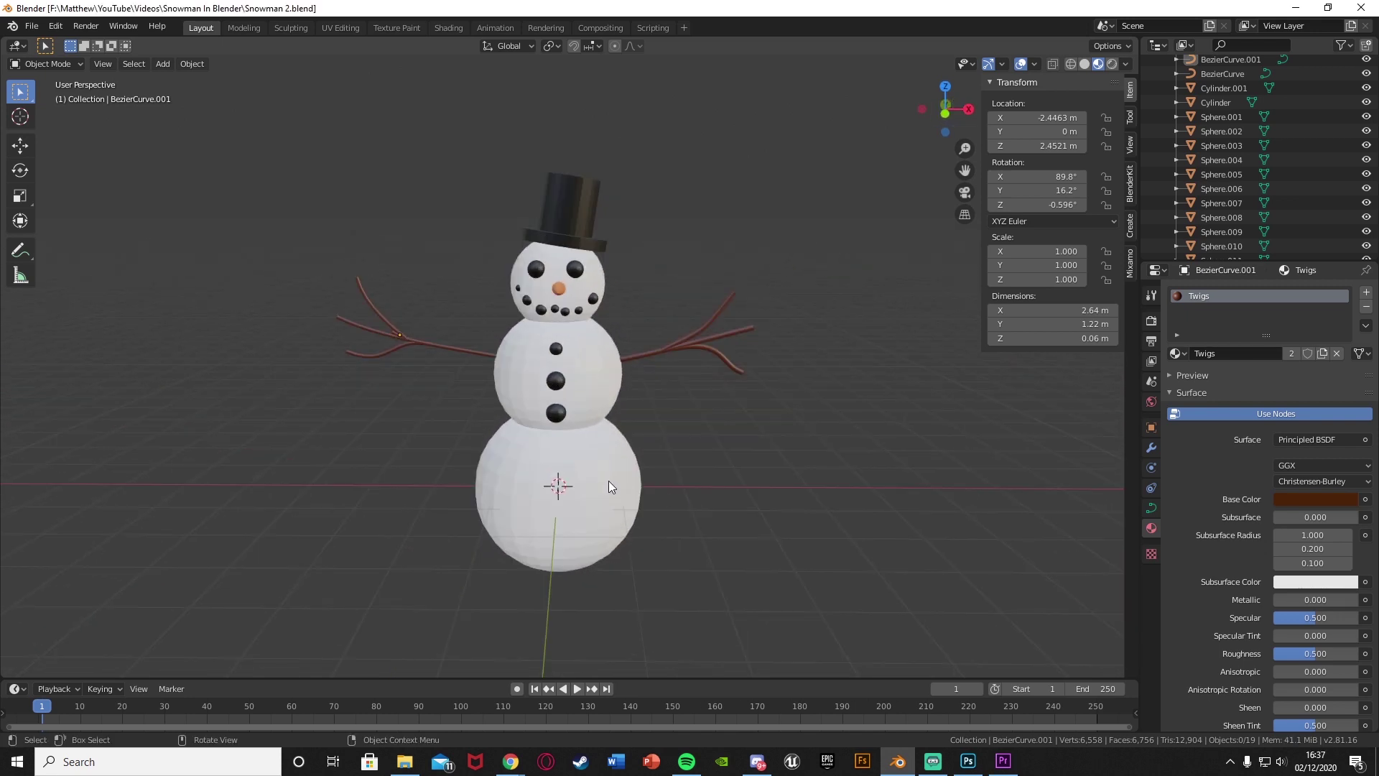
Step: Examine the faceted mesh of the middle body sphere in Edit Mode, and return to Object Mode with nothing selected
left_click(608, 390)
middle_click_drag(631, 430, 515, 434)
scroll(519, 428, "up", 5)
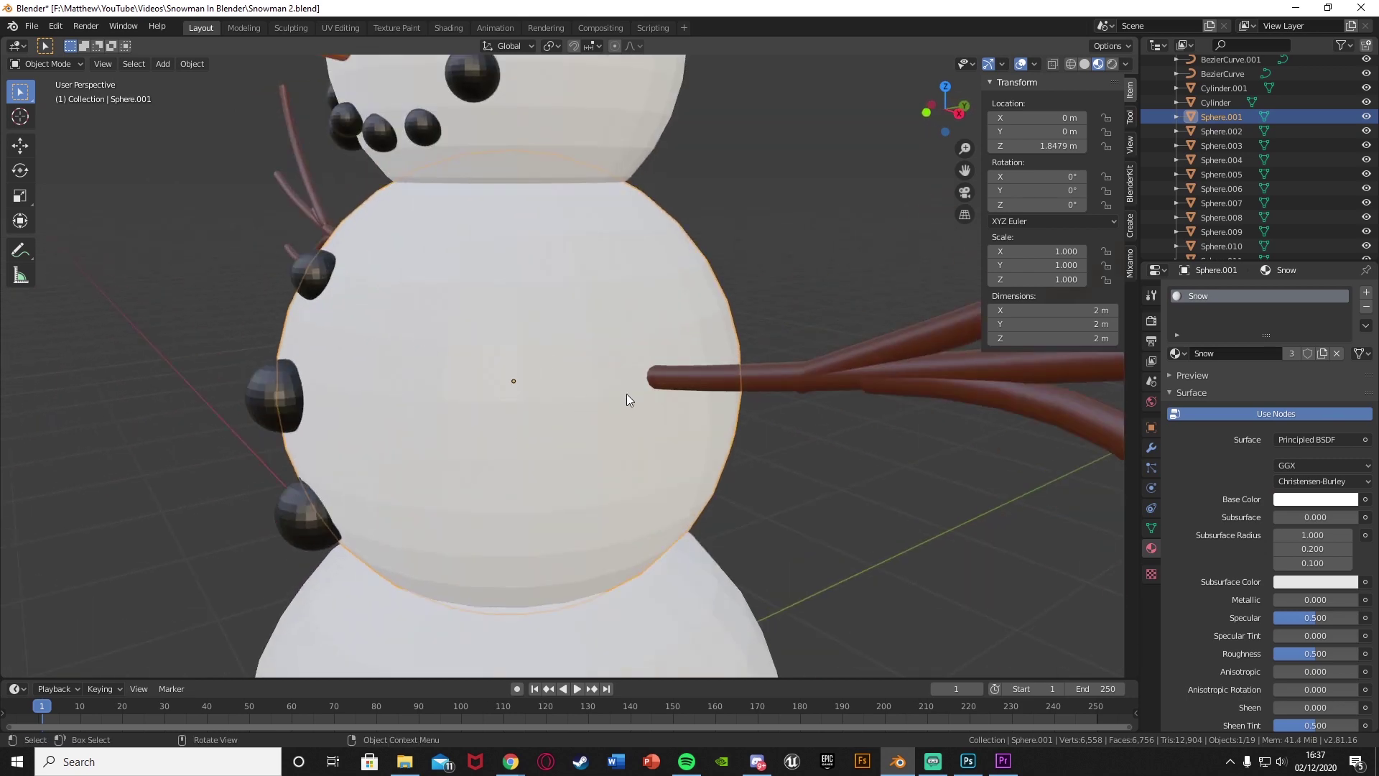
key("Tab")
middle_click_drag(626, 394, 561, 413)
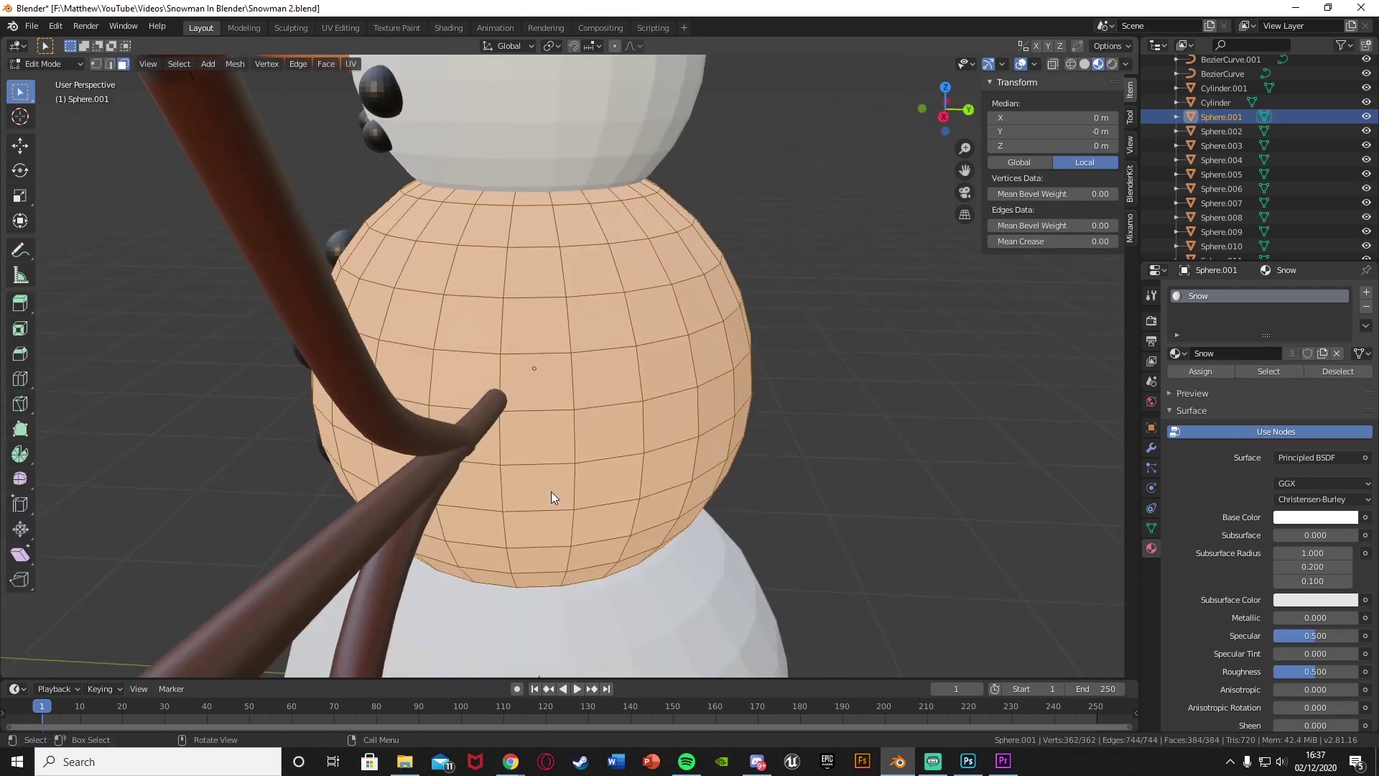
key("Tab")
middle_click_drag(550, 491, 804, 431)
scroll(683, 478, "down", 3)
left_click(718, 503)
Step: Apply Shade Smooth to the head, middle and bottom snow spheres
mouse_move(609, 173)
middle_mouse_down()
mouse_move(646, 360)
mouse_move(548, 277)
mouse_move(625, 365)
mouse_move(618, 189)
middle_mouse_up()
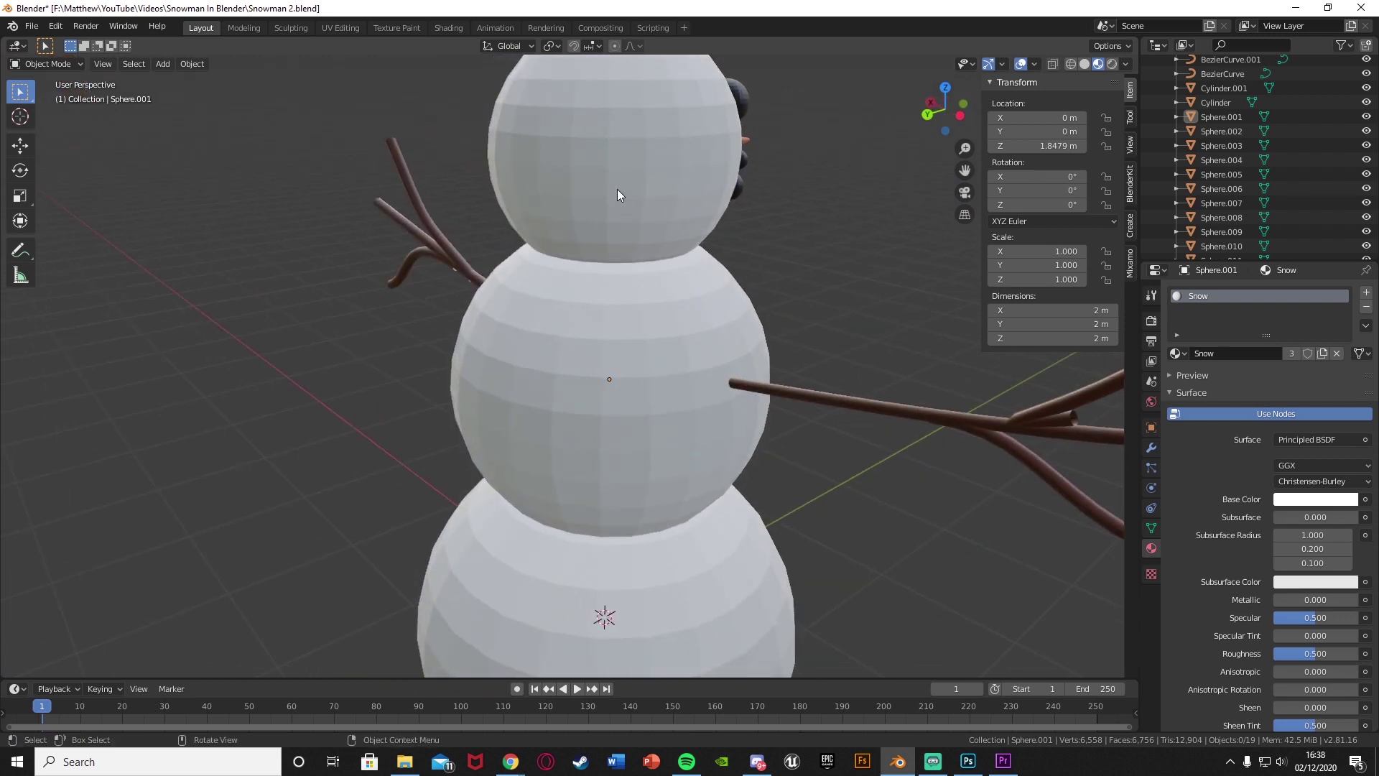
left_click(618, 190)
left_click(544, 478, "shift")
left_click(527, 490, "shift")
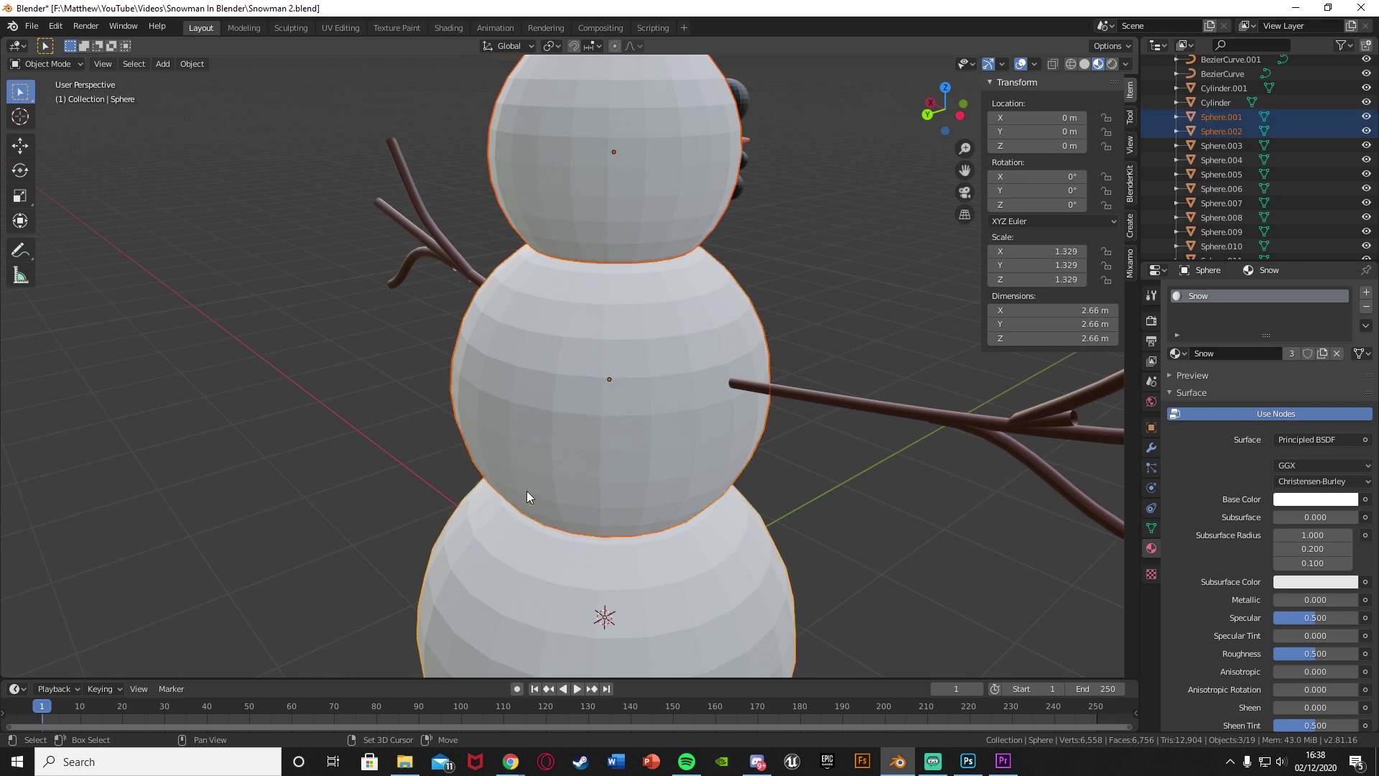
right_click(593, 371)
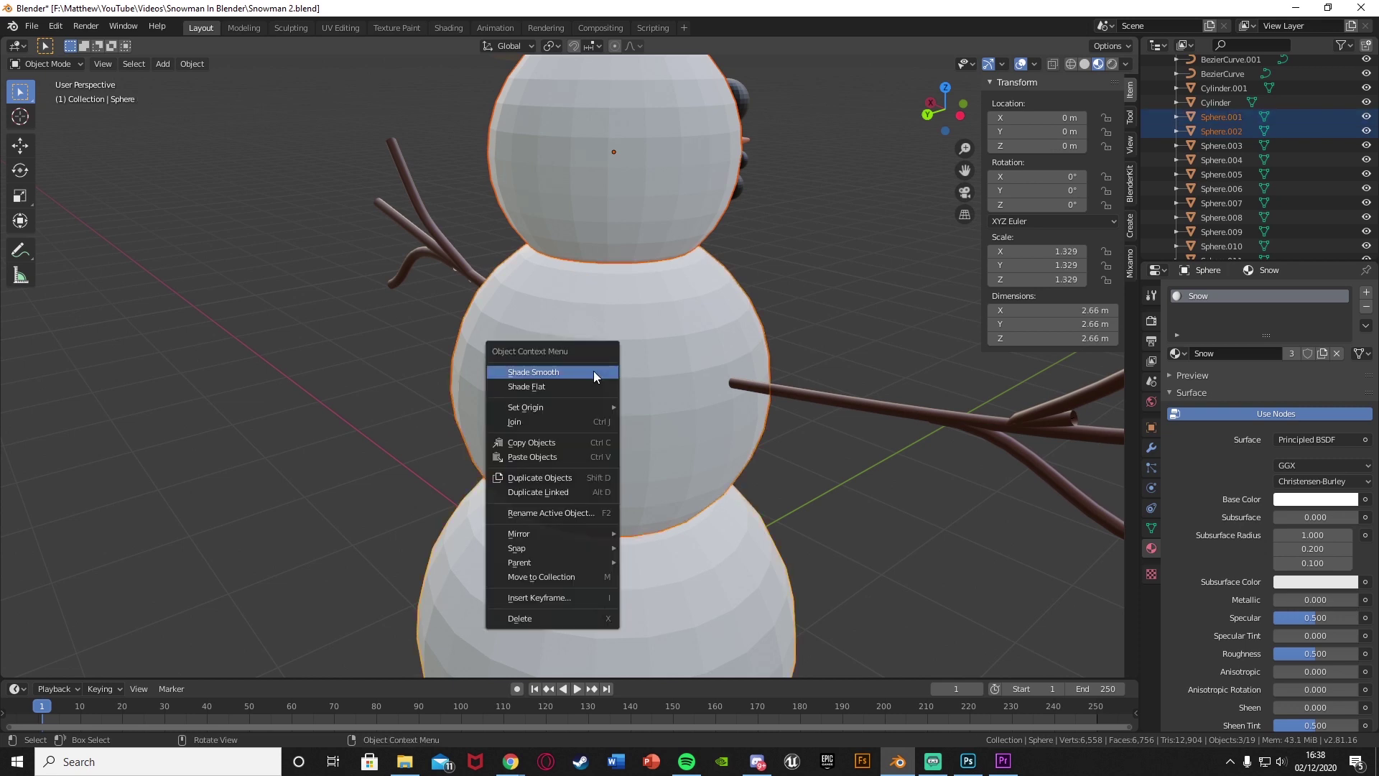
left_click(593, 371)
left_click(796, 292)
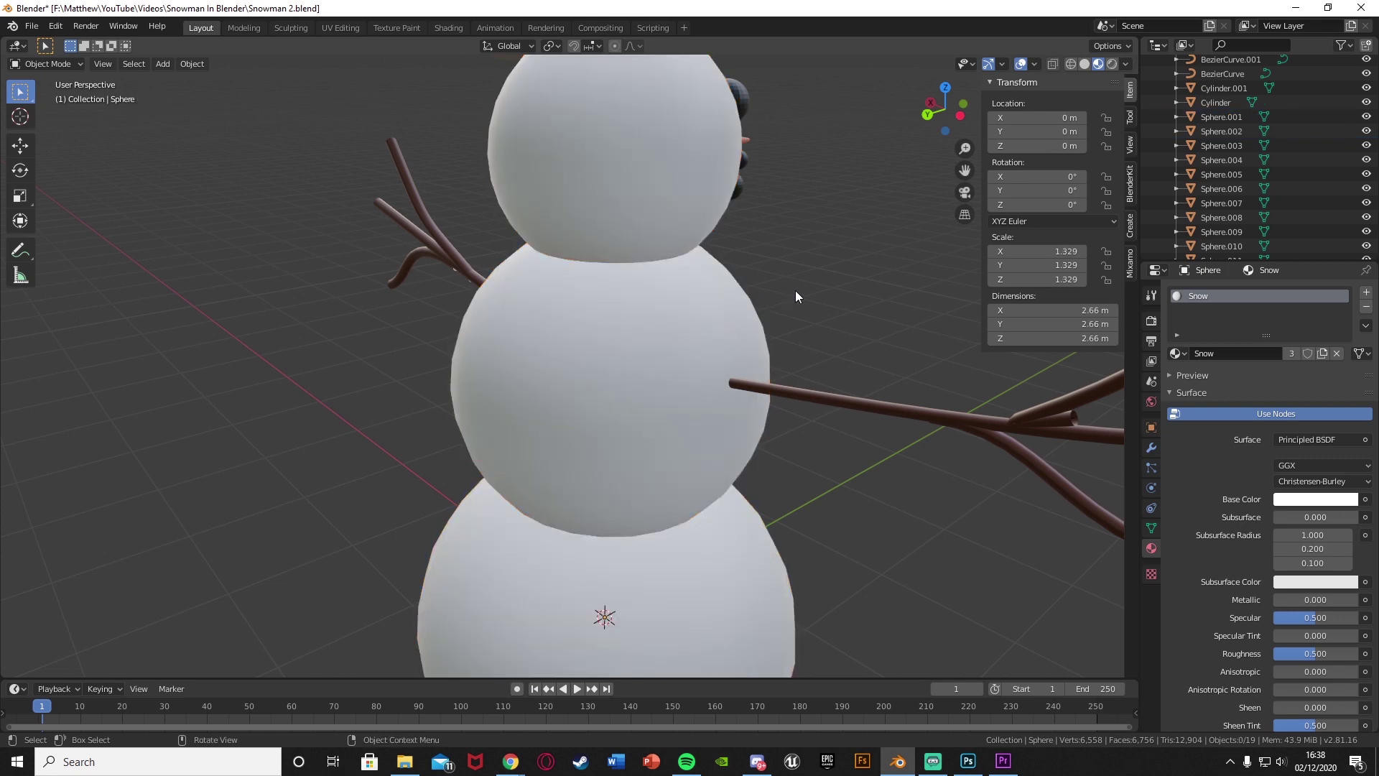
Step: Apply Shade Smooth to both eyes, six mouth stones, the three buttons, the carrot nose and the top hat together
middle_click_drag(800, 295, 485, 352)
left_click(544, 90)
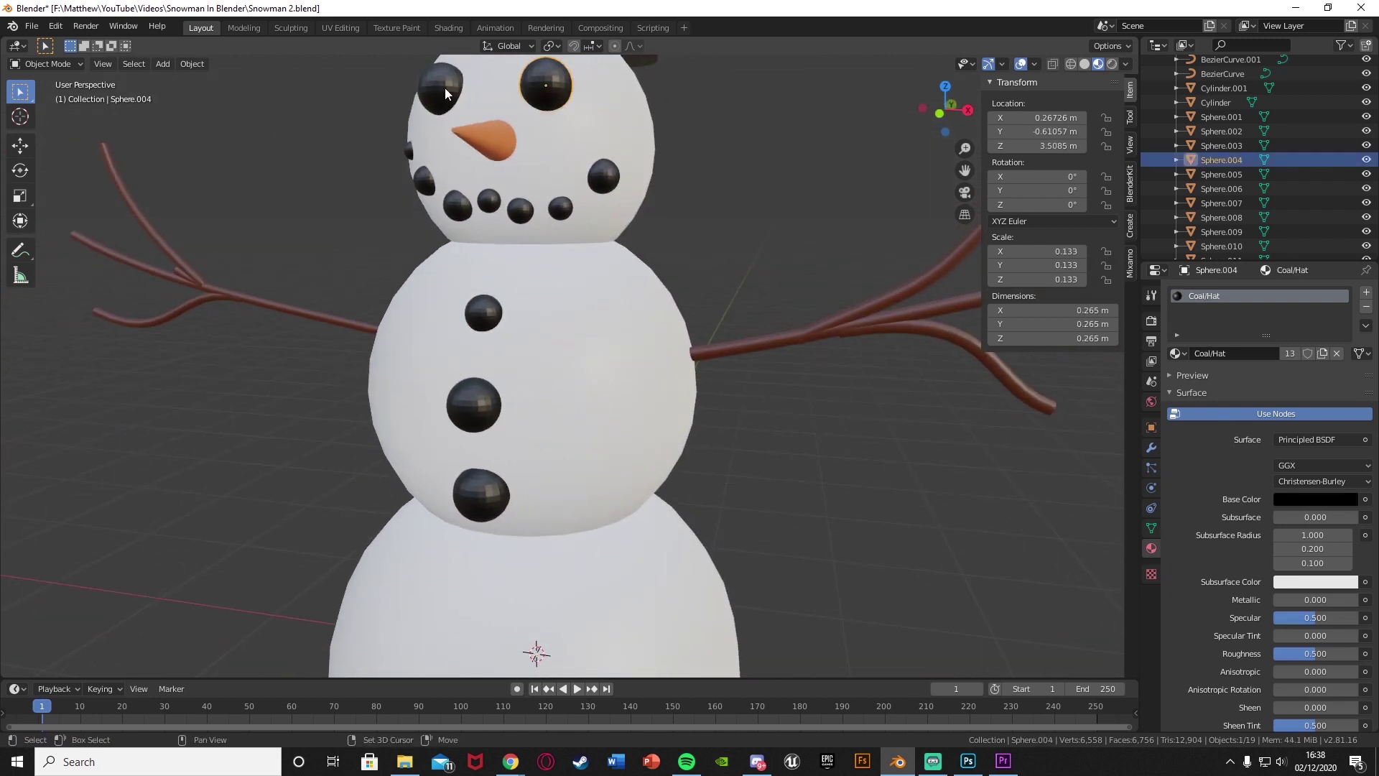
left_click(445, 87, "shift")
left_click(407, 149, "shift")
left_click(431, 186, "shift")
left_click(455, 203, "shift")
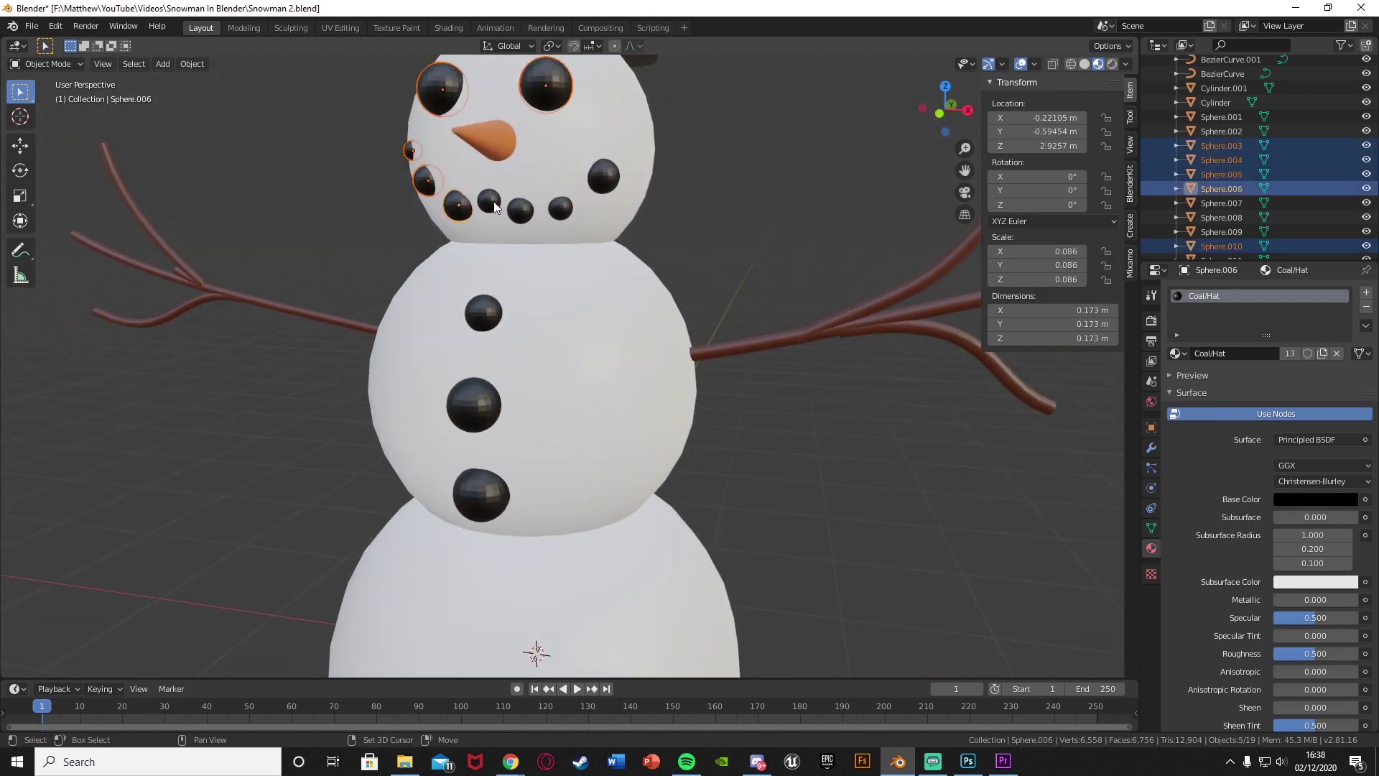
left_click(489, 201, "shift")
left_click(520, 209, "shift")
left_click(603, 176, "shift")
left_click(483, 313, "shift")
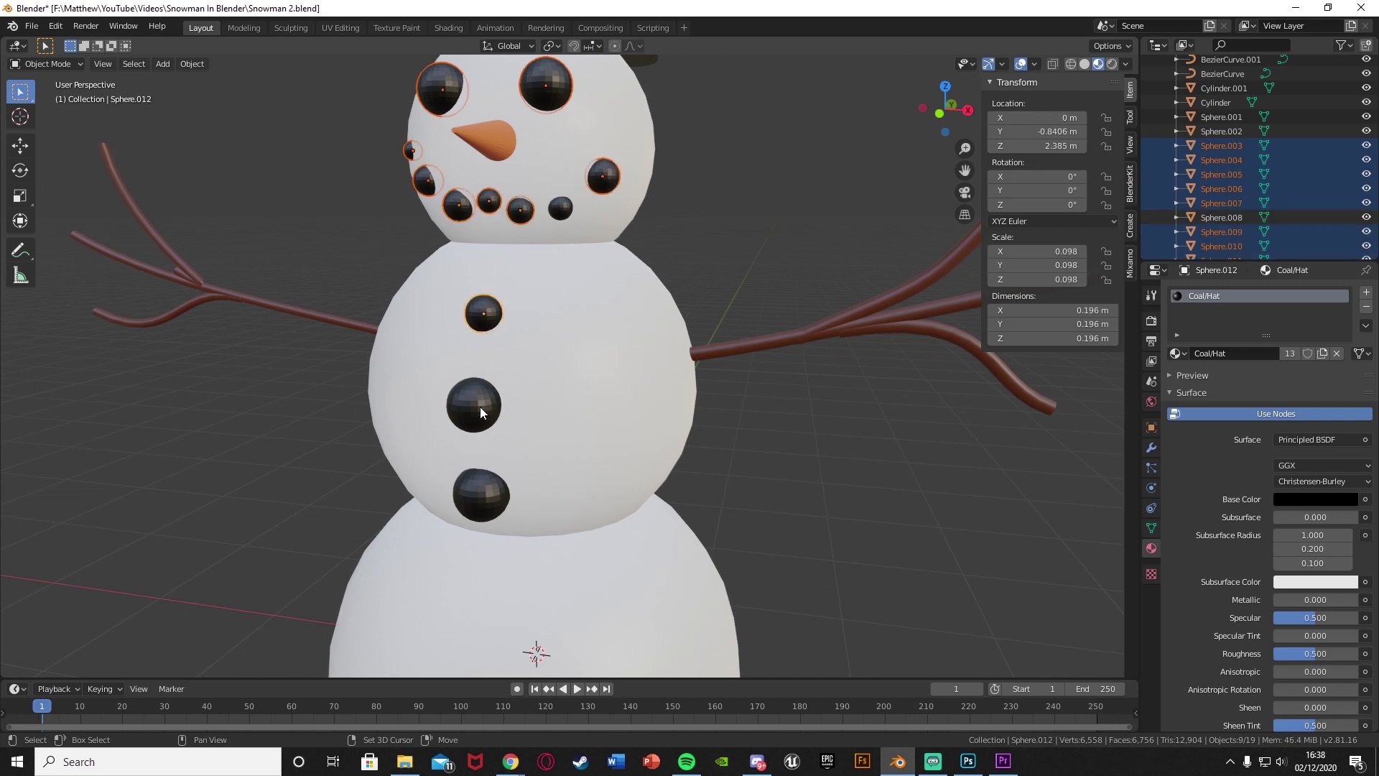
left_click(480, 407, "shift")
left_click(481, 496, "shift")
scroll(346, 321, "up", 4, "shift")
left_click(493, 243, "shift")
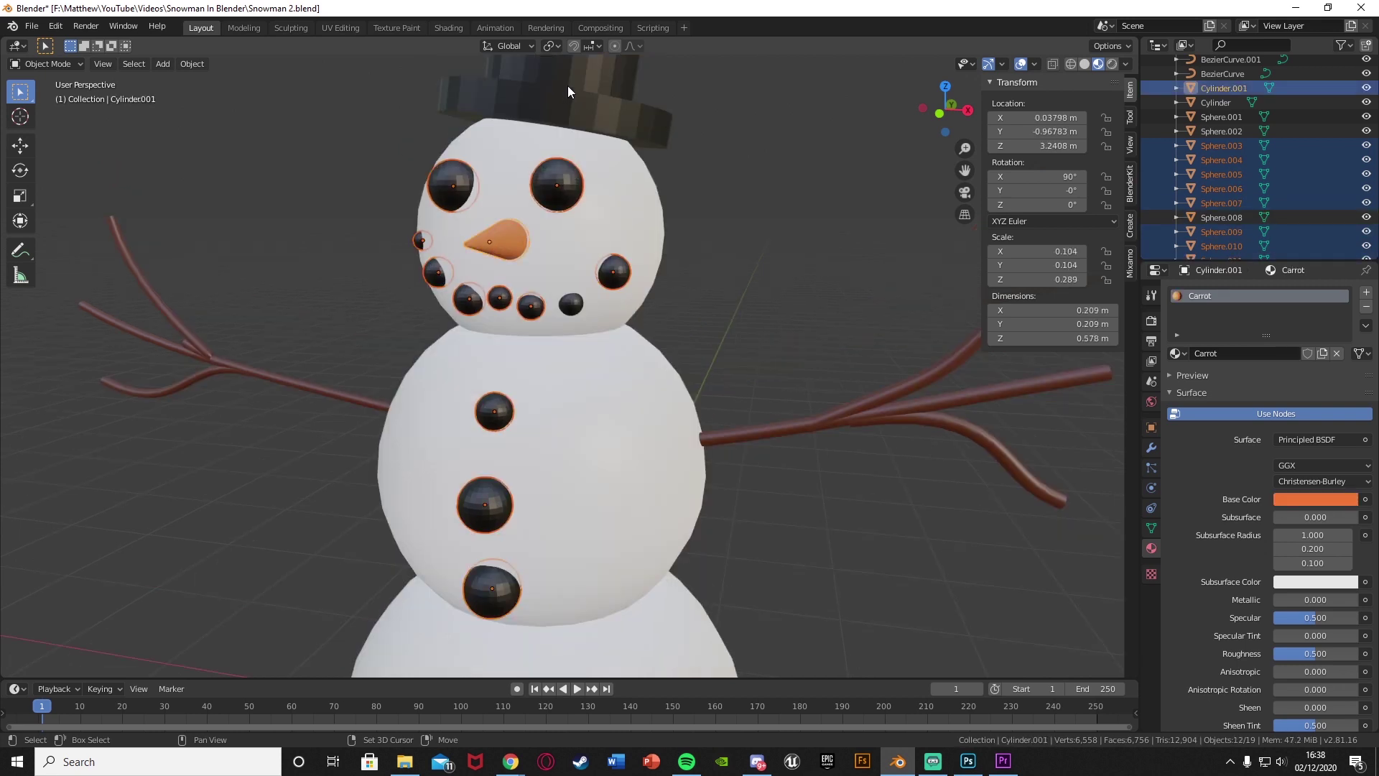
left_click(567, 85, "shift")
scroll(713, 237, "down", 3)
right_click(713, 237)
left_click(705, 236)
scroll(686, 270, "down", 2)
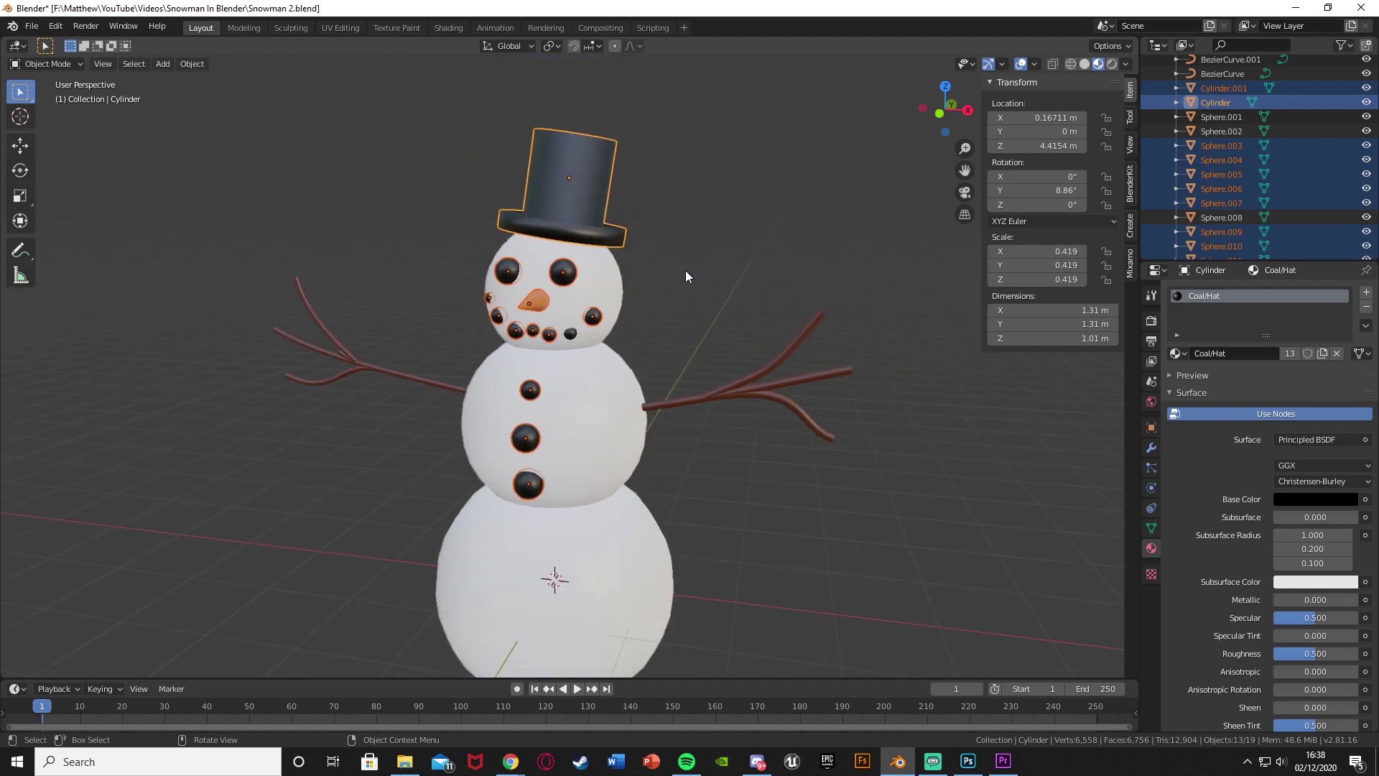
left_click(684, 273)
middle_click_drag(684, 273, 717, 324)
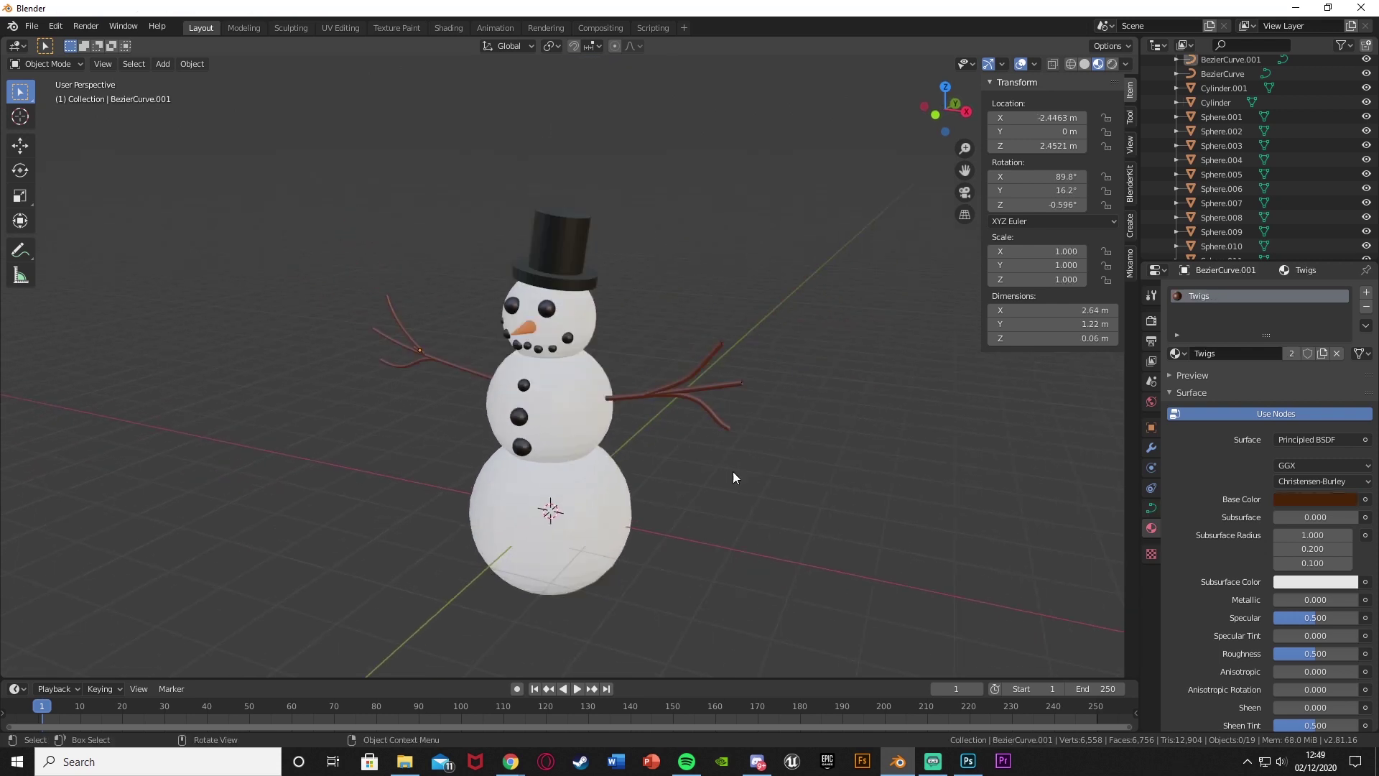
mouse_move(733, 471)
middle_mouse_down()
mouse_move(903, 456)
mouse_move(722, 456)
mouse_move(754, 461)
middle_mouse_up()
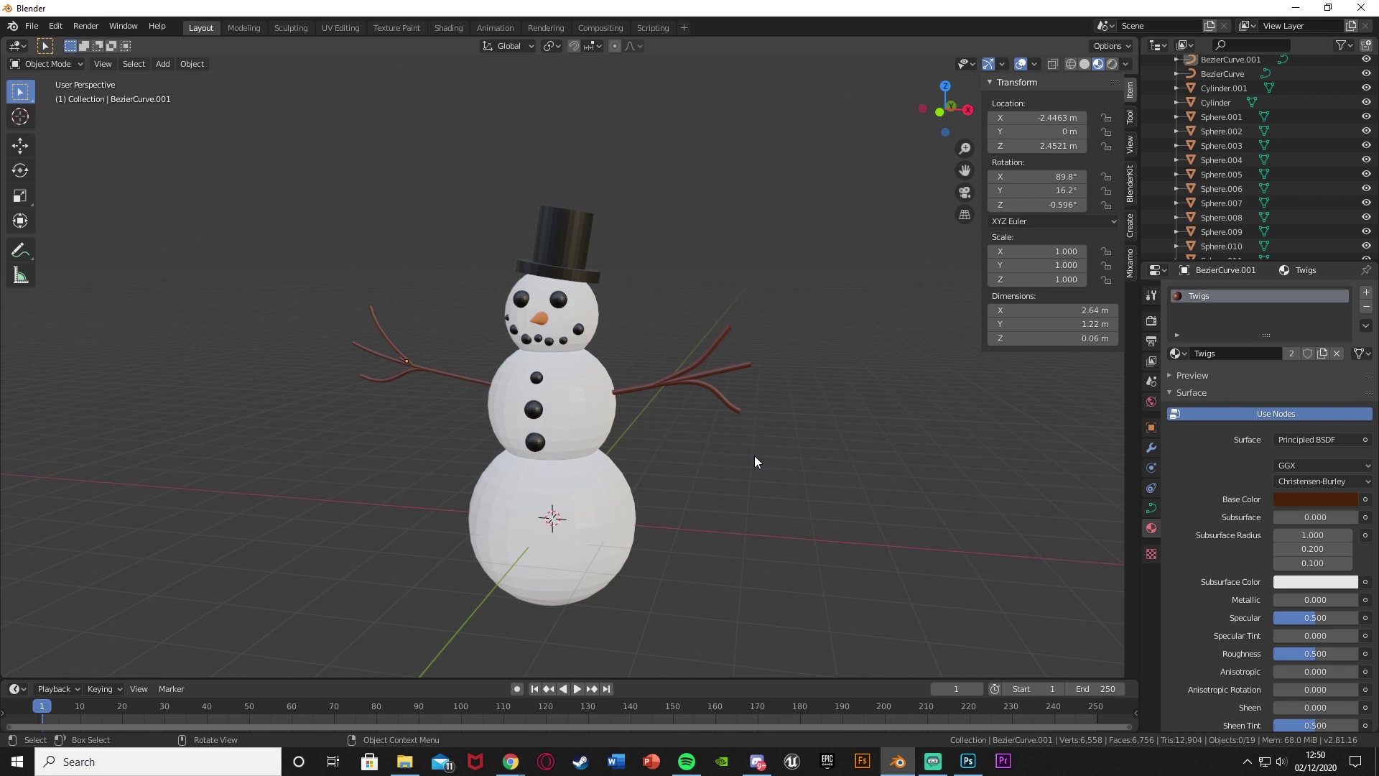
mouse_move(755, 457)
middle_mouse_down()
mouse_move(486, 455)
mouse_move(683, 470)
mouse_move(787, 459)
mouse_move(752, 465)
middle_mouse_up()
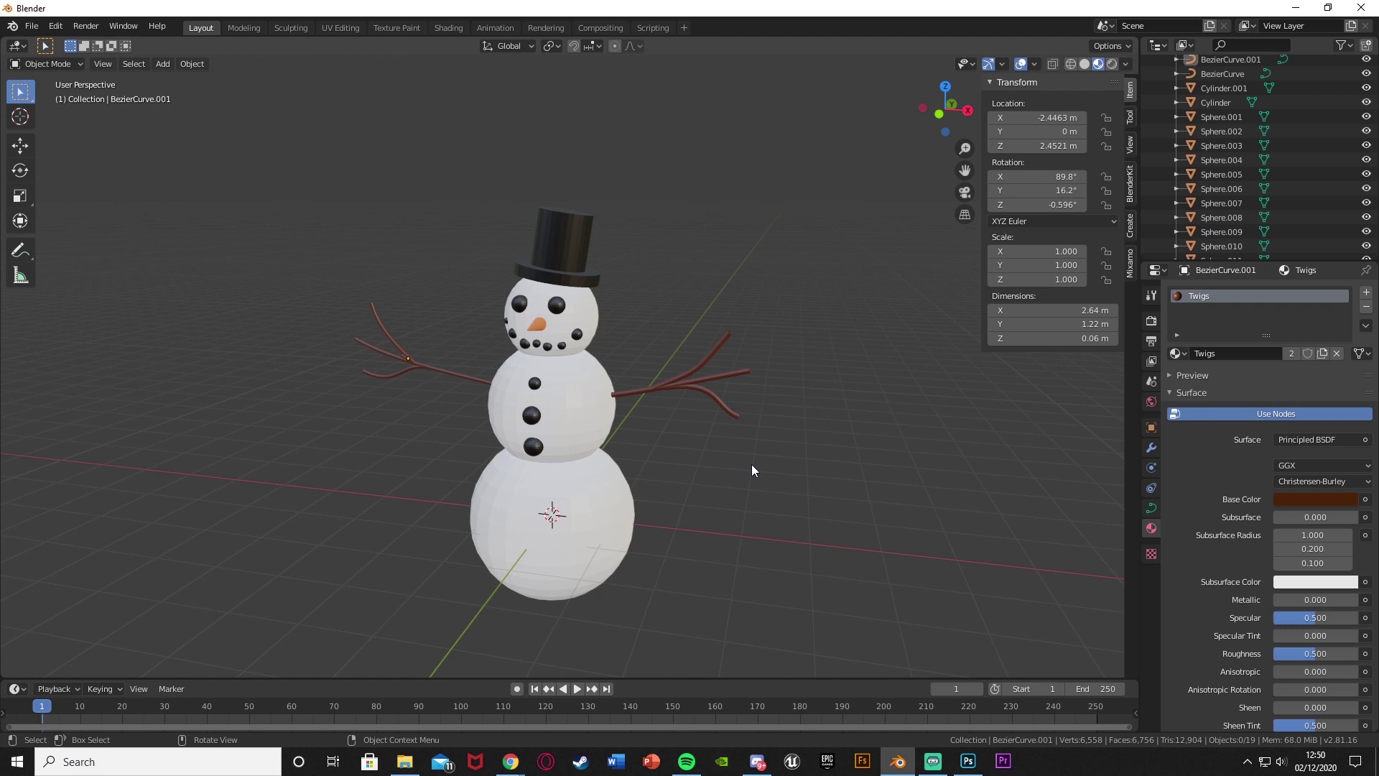
mouse_move(752, 464)
middle_mouse_down()
mouse_move(778, 463)
mouse_move(762, 452)
middle_mouse_up()
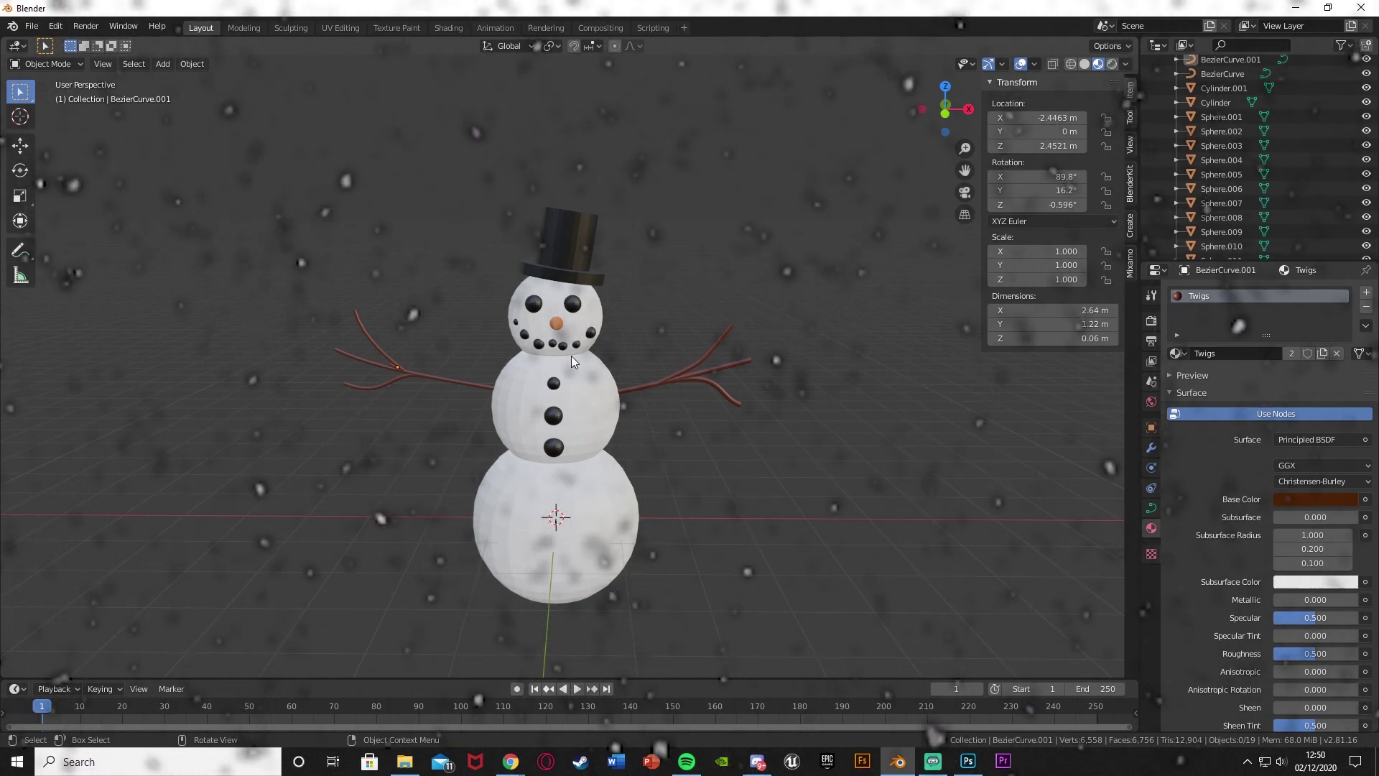
mouse_move(761, 464)
middle_mouse_down()
mouse_move(674, 466)
mouse_move(761, 468)
middle_mouse_up()
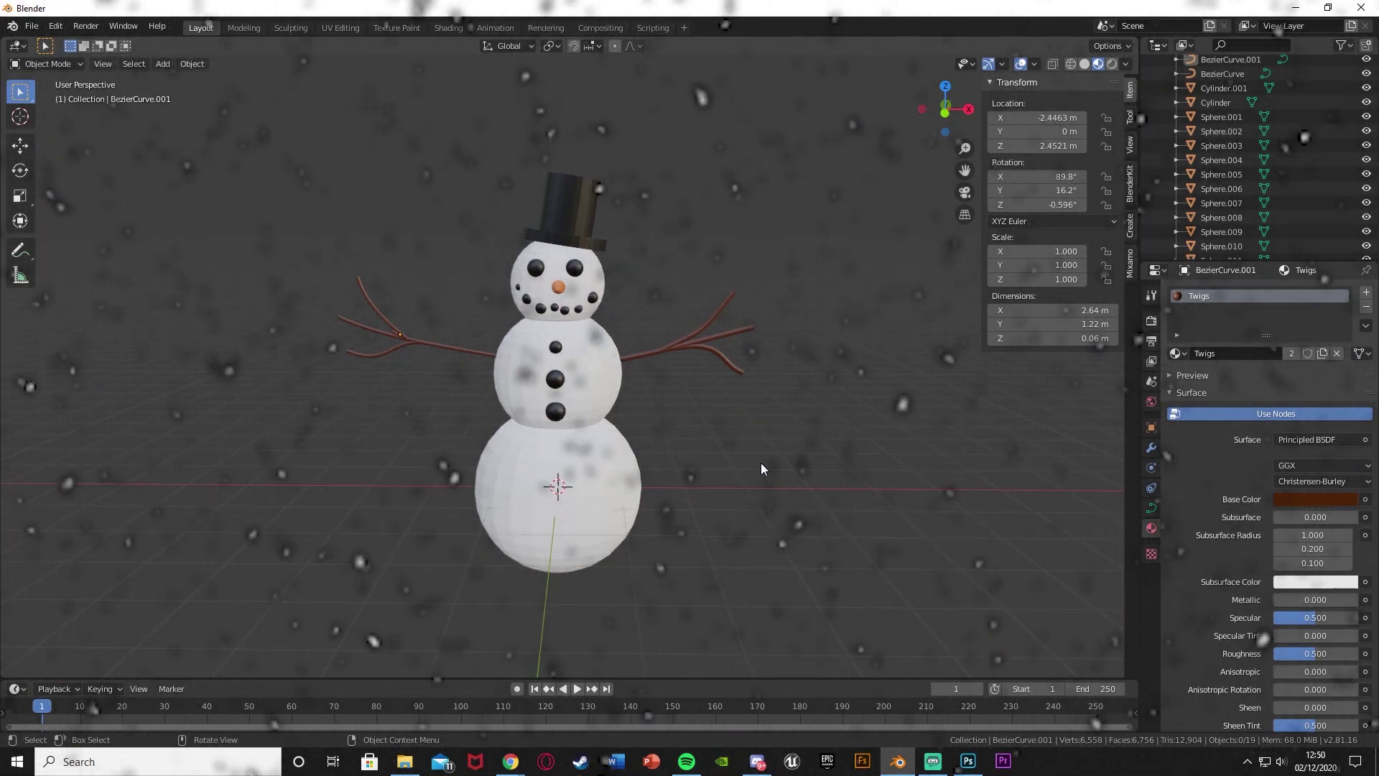
mouse_move(761, 463)
middle_mouse_down()
mouse_move(871, 459)
mouse_move(665, 464)
mouse_move(741, 463)
middle_mouse_up()
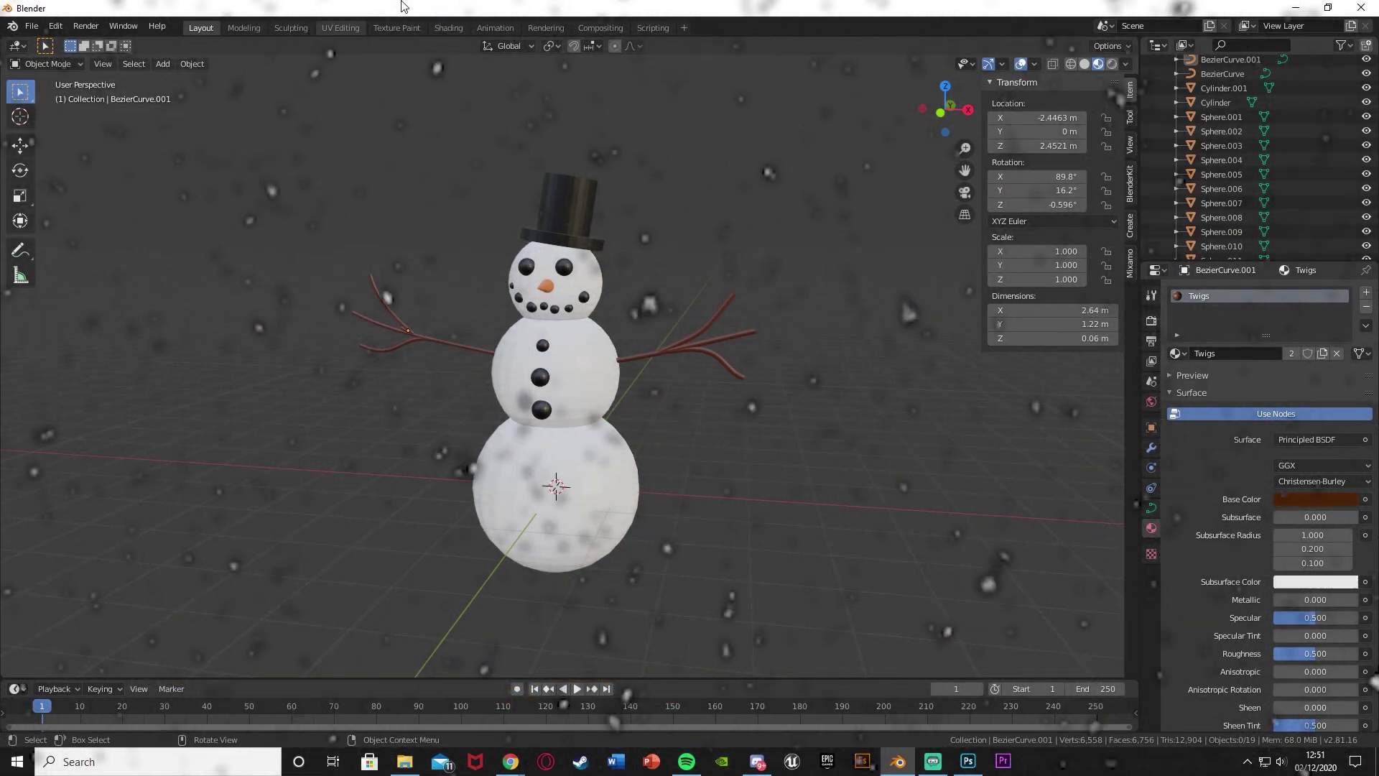
middle_click_drag(798, 441, 697, 437)
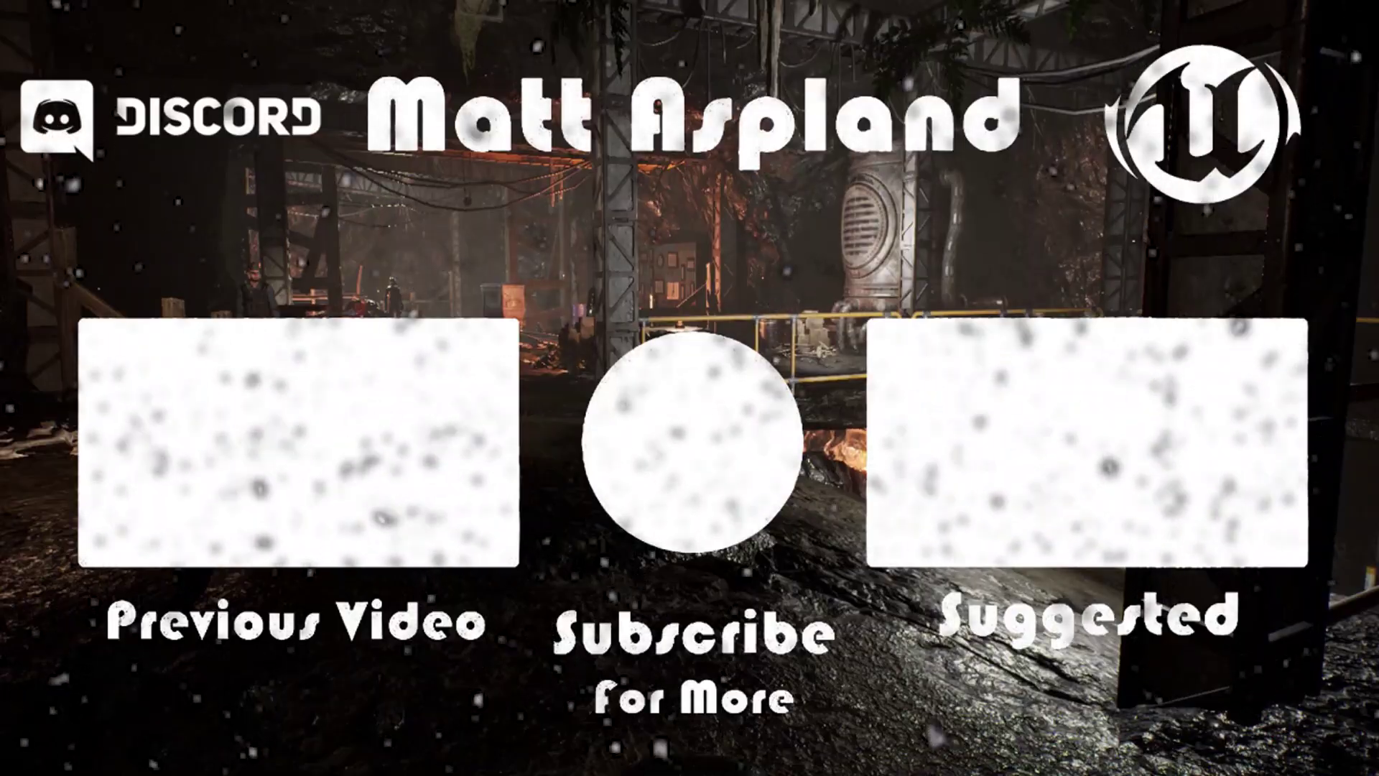